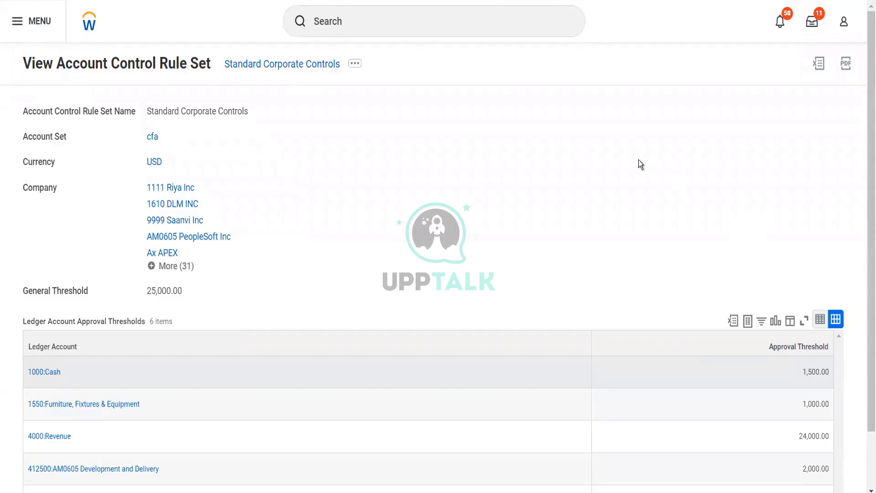
{"action": "left_click", "coordinate": [396, 29]}
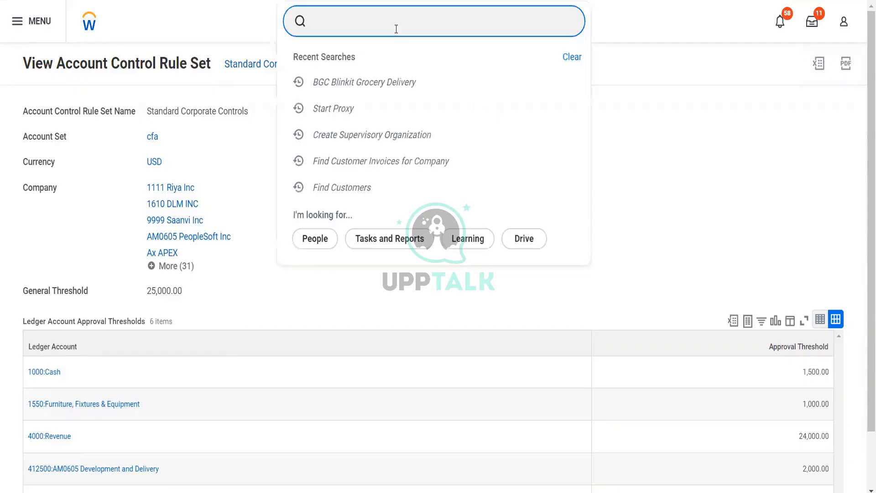
{"action": "type", "text": "crr"}
{"action": "key", "text": "BackSpace"}
{"action": "type", "text": "acc contr r"}
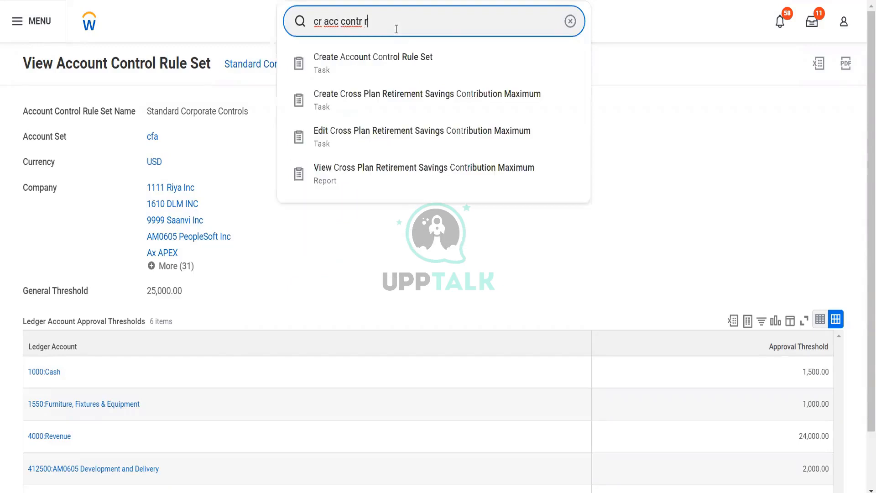
{"action": "type", "text": "ule"}
{"action": "key", "text": "Down"}
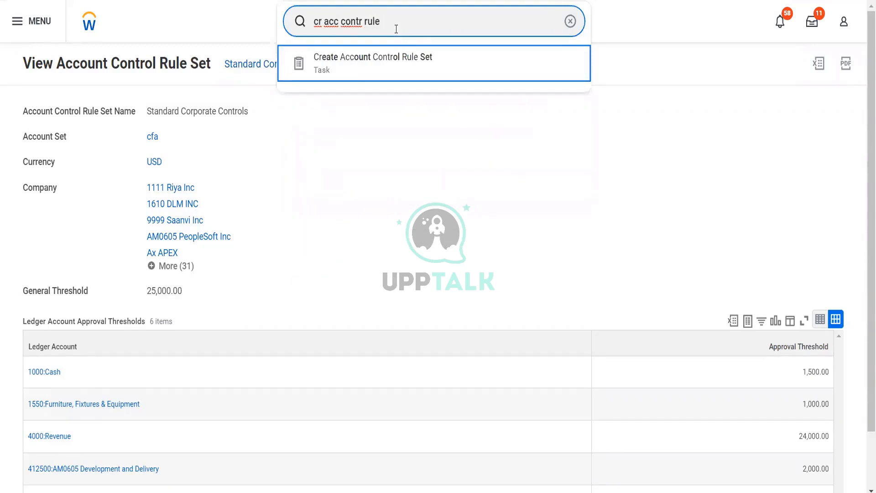
{"action": "key", "text": "Return"}
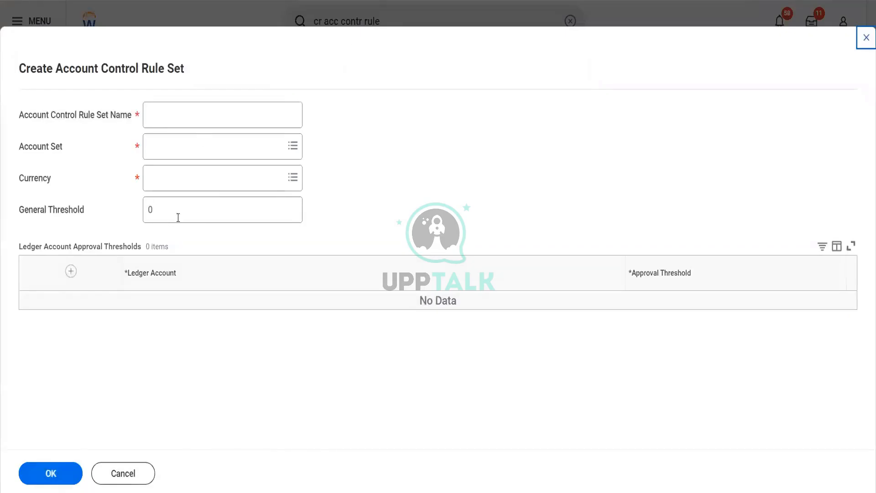
{"action": "left_click", "coordinate": [135, 477]}
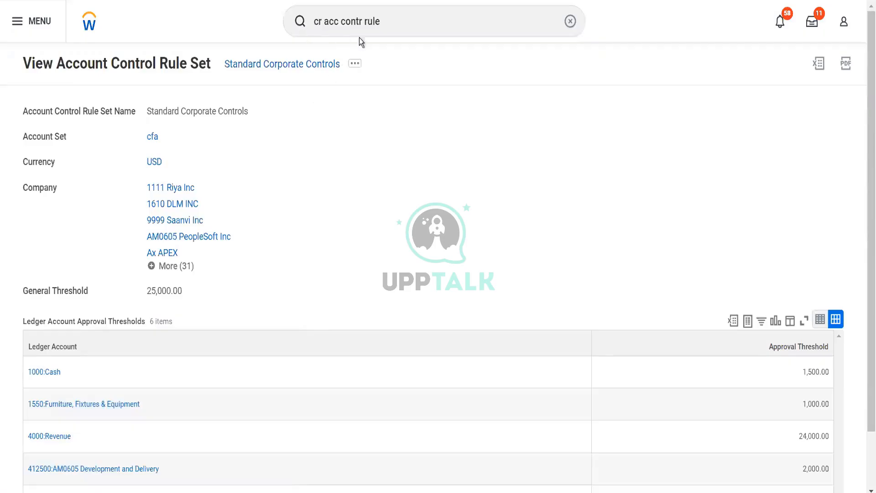
Search for and open the View Account Posting Rule Set report
{"action": "left_click", "coordinate": [388, 24]}
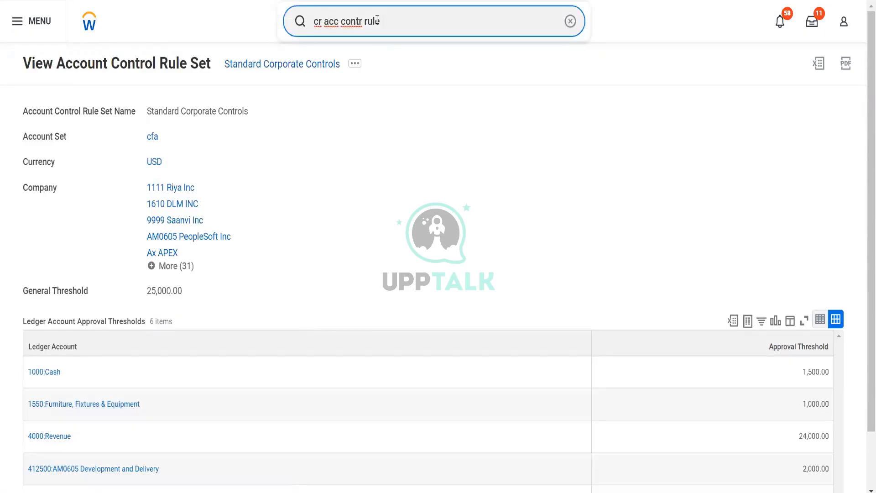
{"action": "left_click_drag", "start_coordinate": [384, 21], "coordinate": [309, 23]}
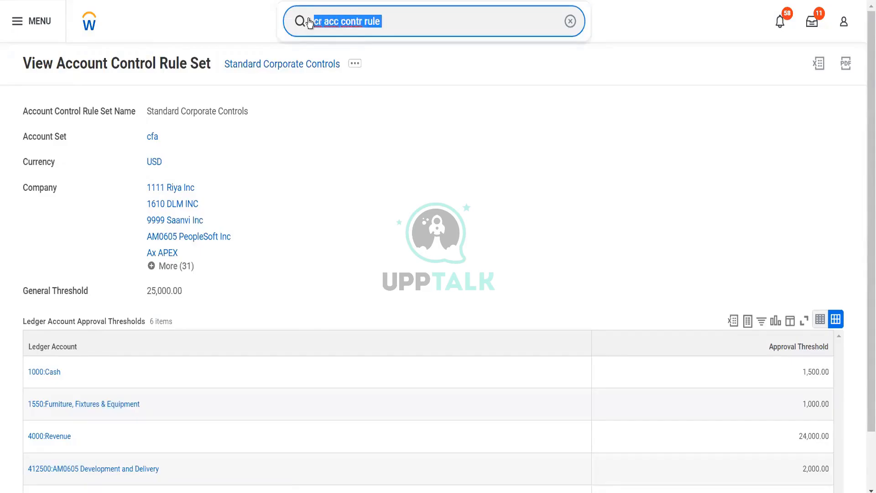
{"action": "type", "text": "view acc "}
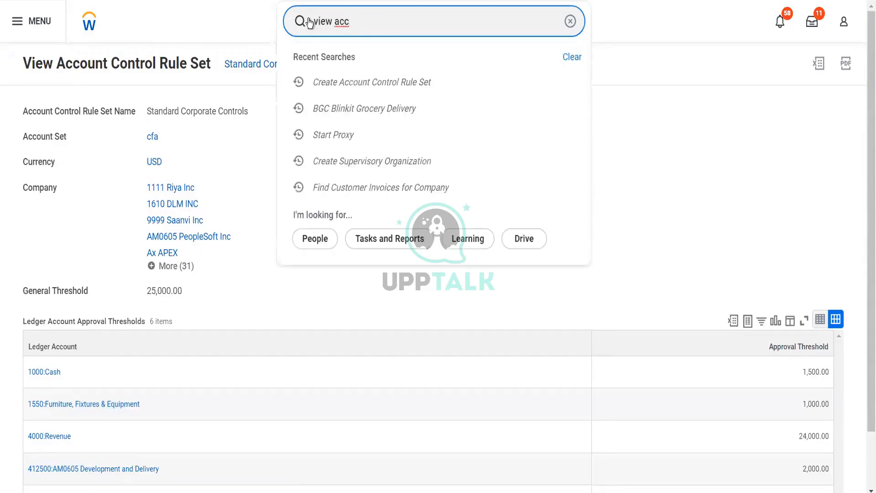
{"action": "type", "text": "post"}
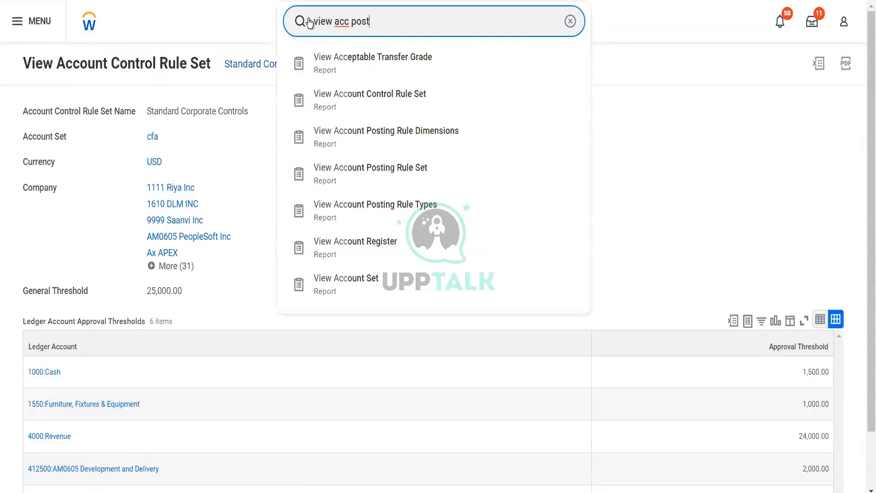
{"action": "type", "text": " rule set"}
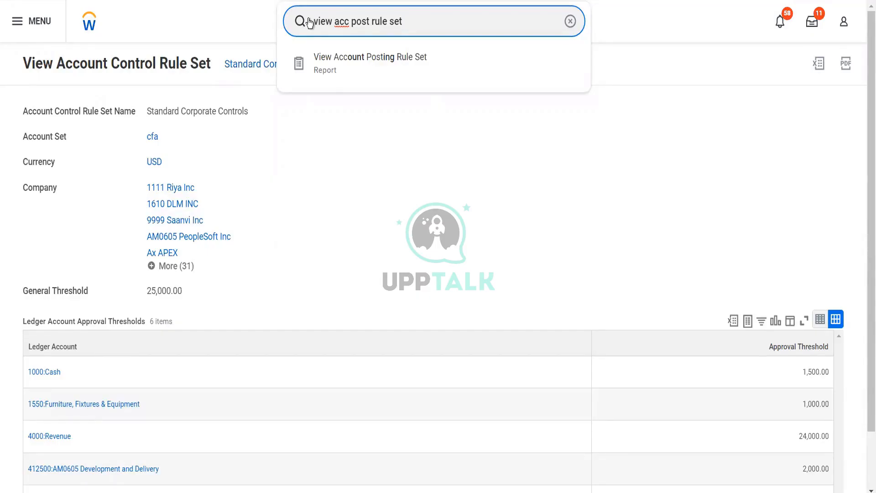
{"action": "key", "text": "Down"}
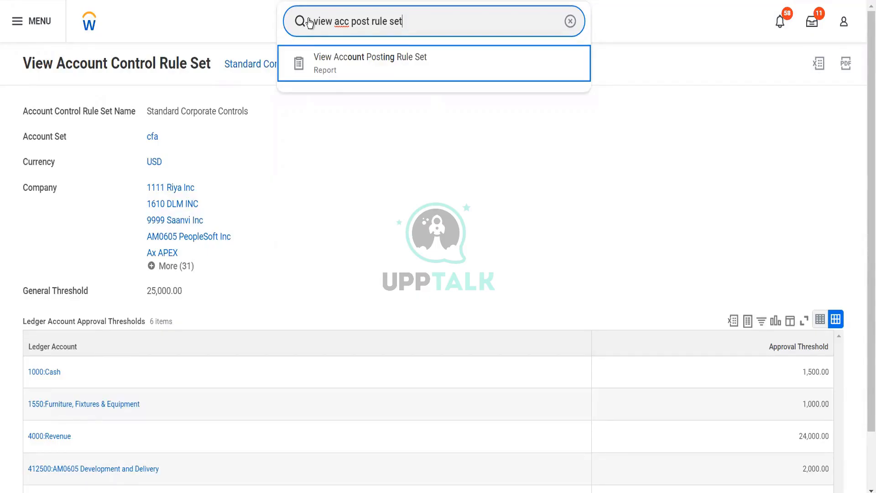
{"action": "key", "text": "Return"}
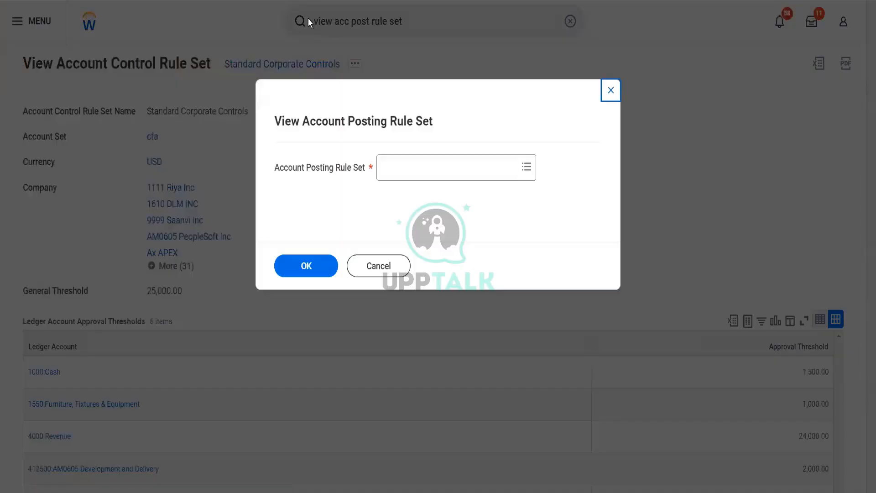
Choose the Standard Accounting Posting Rule Set as the account posting rule set and run the report
{"action": "left_click", "coordinate": [412, 170]}
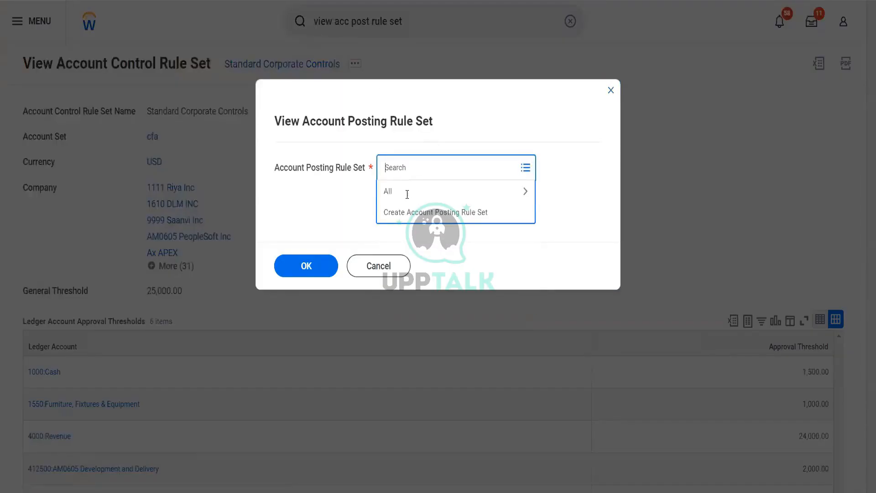
{"action": "left_click", "coordinate": [404, 196]}
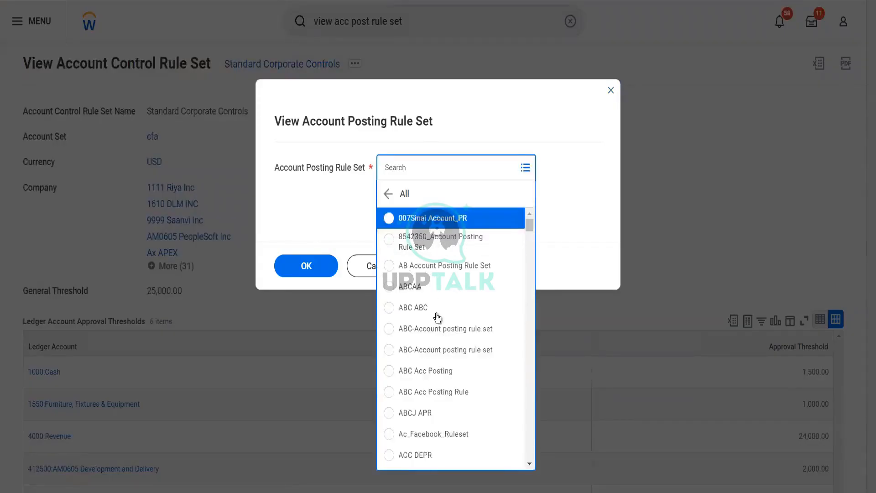
{"action": "scroll", "coordinate": [437, 316], "scroll_direction": "down", "scroll_amount": 5}
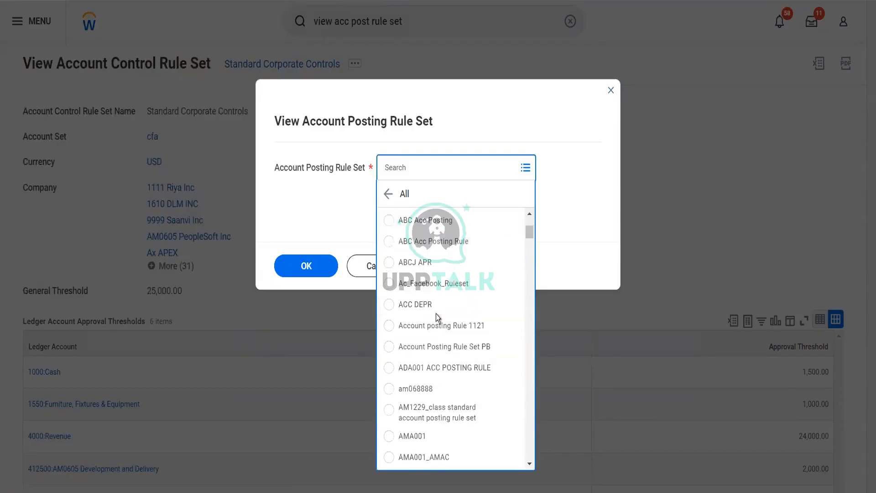
{"action": "left_click", "coordinate": [421, 169]}
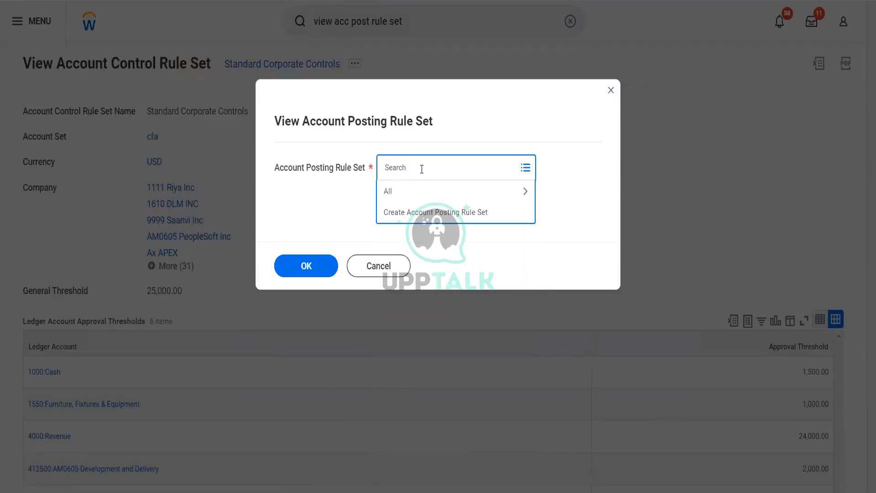
{"action": "type", "text": "standard post"}
{"action": "key", "text": "Return"}
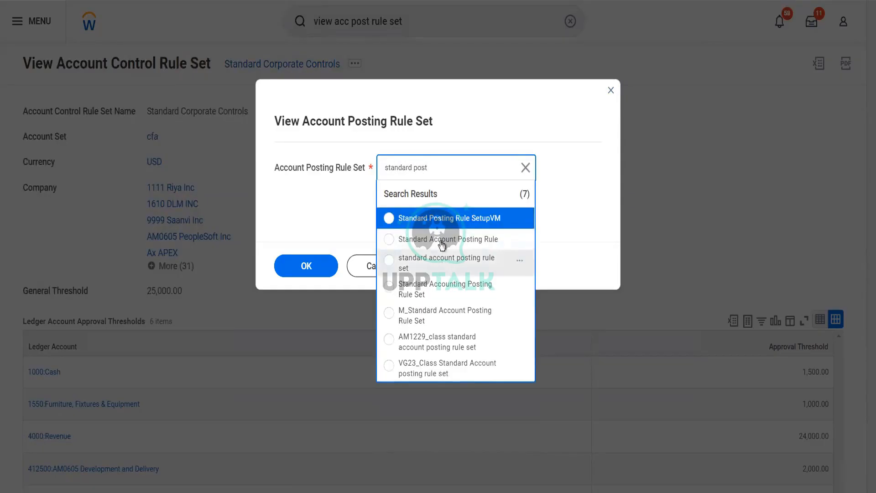
{"action": "left_click", "coordinate": [426, 294]}
{"action": "left_click", "coordinate": [314, 269]}
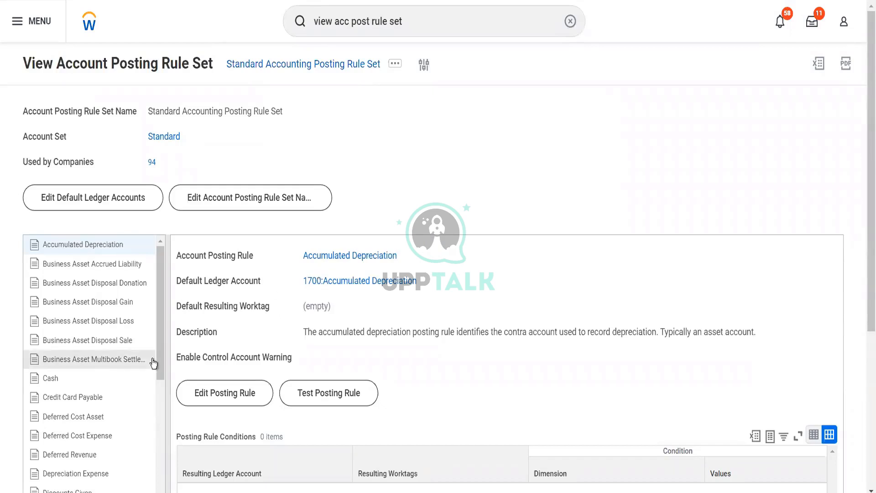
Browse the list of account posting rules and open the Revenue posting rule
{"action": "scroll", "coordinate": [153, 363], "scroll_direction": "down", "scroll_amount": 4}
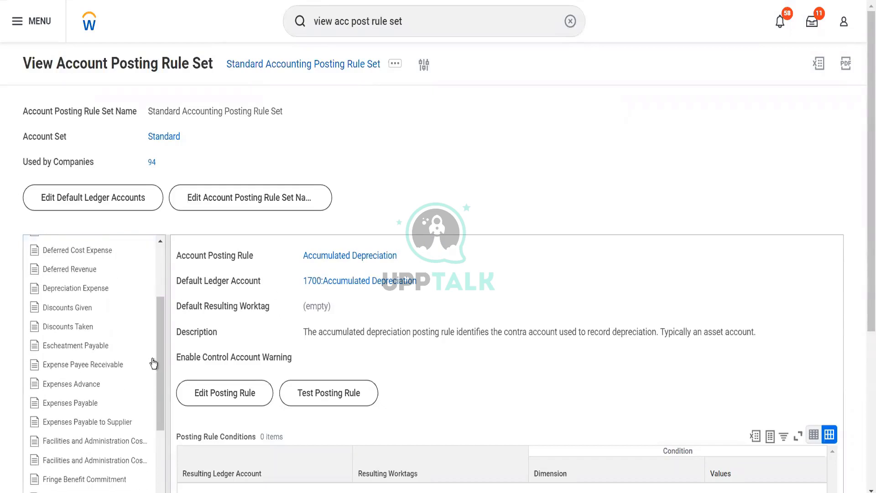
{"action": "scroll", "coordinate": [154, 363], "scroll_direction": "down", "scroll_amount": 3}
{"action": "scroll", "coordinate": [153, 363], "scroll_direction": "down", "scroll_amount": 10}
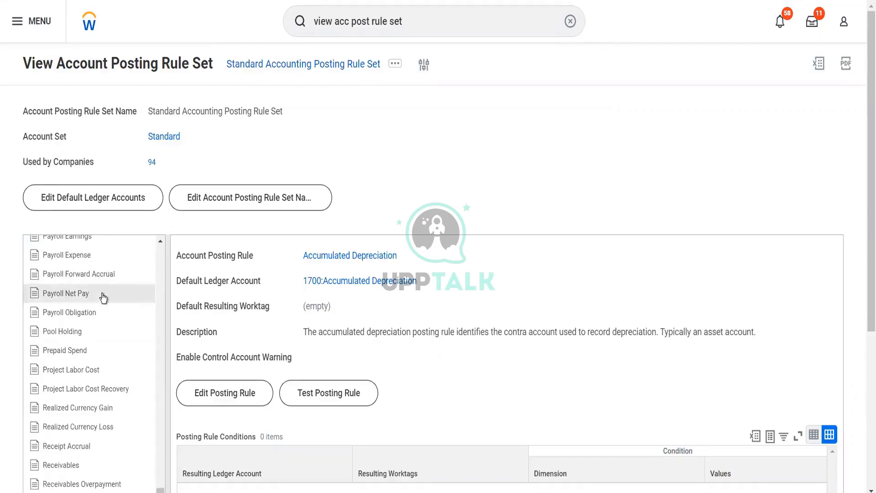
{"action": "scroll", "coordinate": [102, 294], "scroll_direction": "up", "scroll_amount": 5}
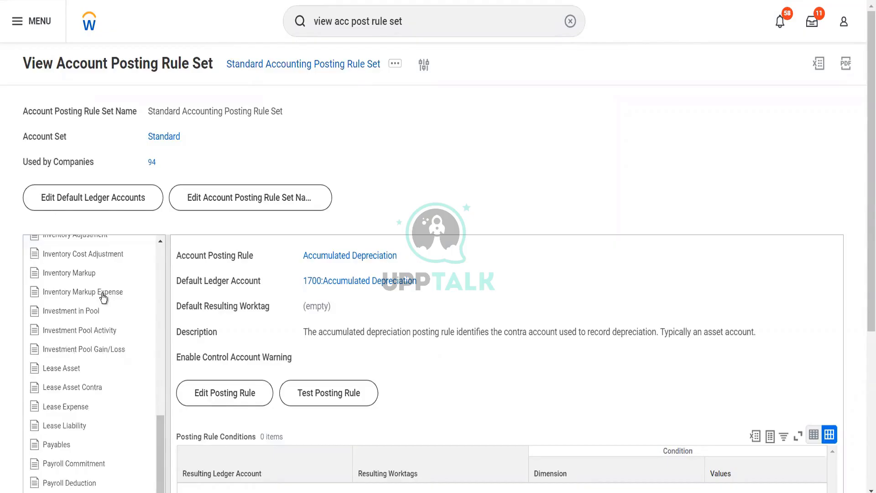
{"action": "scroll", "coordinate": [103, 297], "scroll_direction": "up", "scroll_amount": 10}
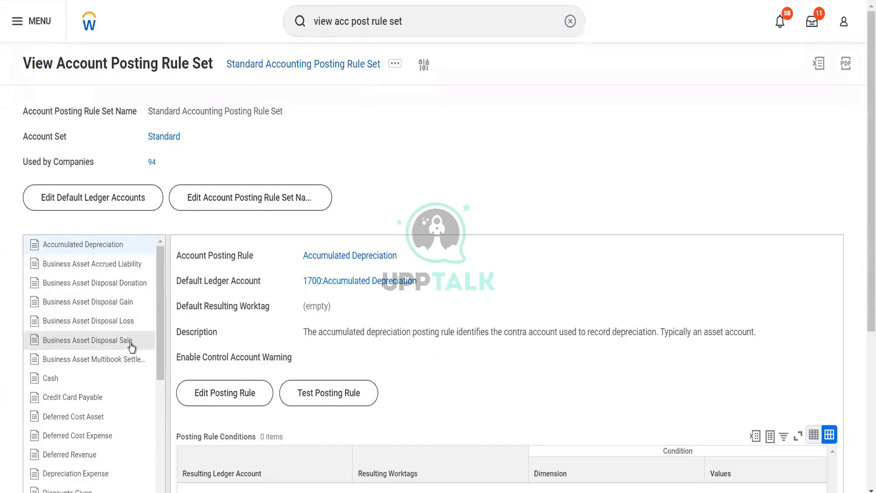
{"action": "scroll", "coordinate": [131, 346], "scroll_direction": "down", "scroll_amount": 3}
{"action": "scroll", "coordinate": [131, 348], "scroll_direction": "down", "scroll_amount": 6}
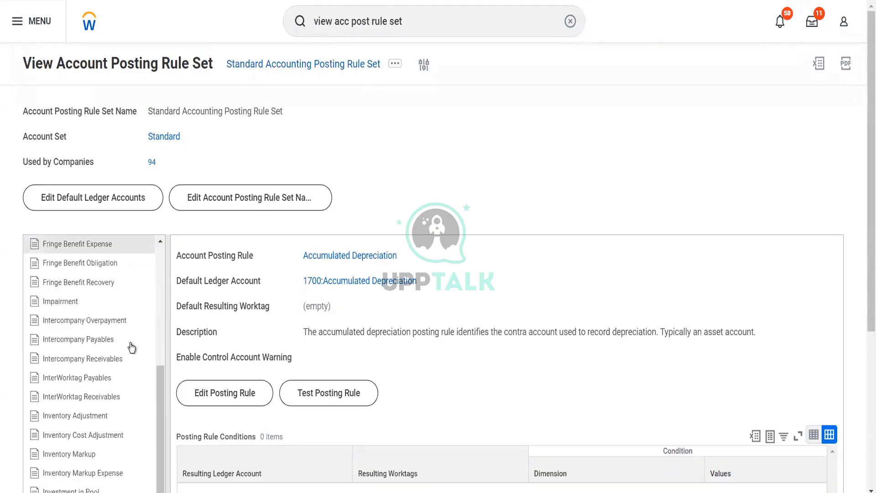
{"action": "scroll", "coordinate": [132, 348], "scroll_direction": "down", "scroll_amount": 6}
{"action": "scroll", "coordinate": [131, 348], "scroll_direction": "down", "scroll_amount": 10}
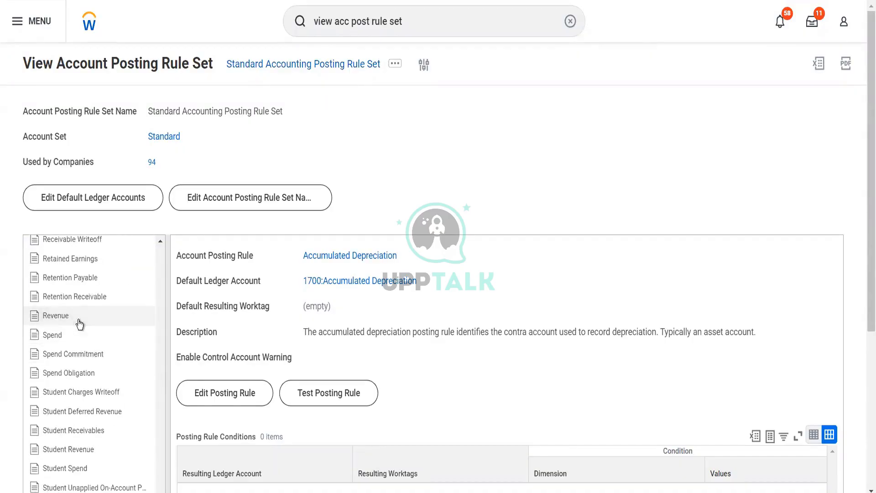
{"action": "left_click", "coordinate": [80, 323]}
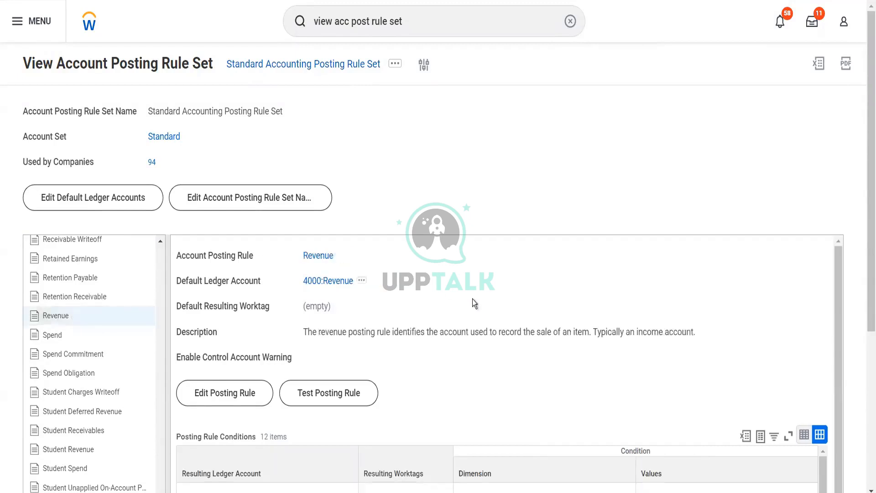
Examine the Revenue rule's default ledger account and its posting rule conditions
{"action": "scroll", "coordinate": [473, 302], "scroll_direction": "down", "scroll_amount": 2}
{"action": "scroll", "coordinate": [473, 300], "scroll_direction": "up", "scroll_amount": 2}
{"action": "scroll", "coordinate": [354, 299], "scroll_direction": "down", "scroll_amount": 2}
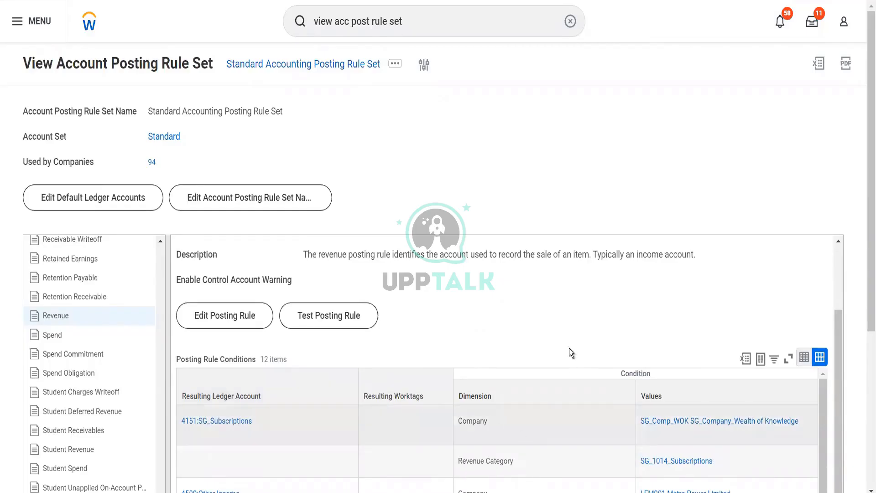
{"action": "scroll", "coordinate": [568, 346], "scroll_direction": "down", "scroll_amount": 2}
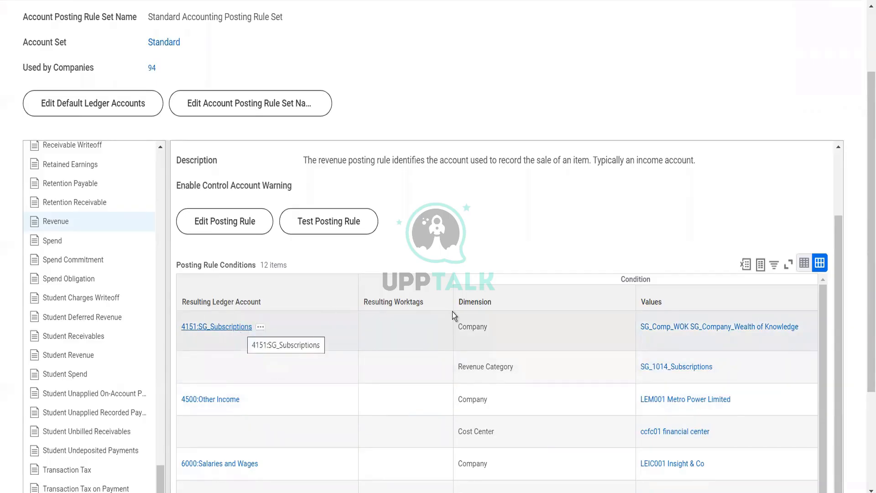
{"action": "scroll", "coordinate": [453, 312], "scroll_direction": "up", "scroll_amount": 2}
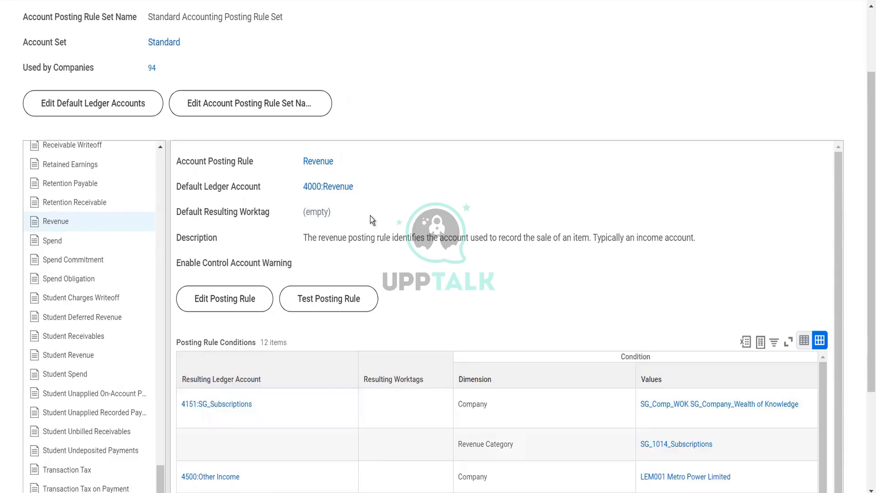
{"action": "scroll", "coordinate": [371, 215], "scroll_direction": "up", "scroll_amount": 1}
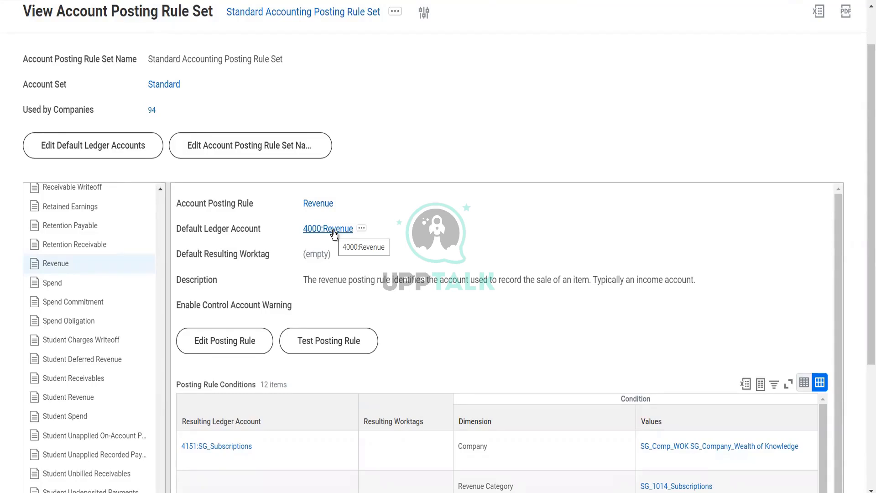
{"action": "left_click", "coordinate": [259, 138]}
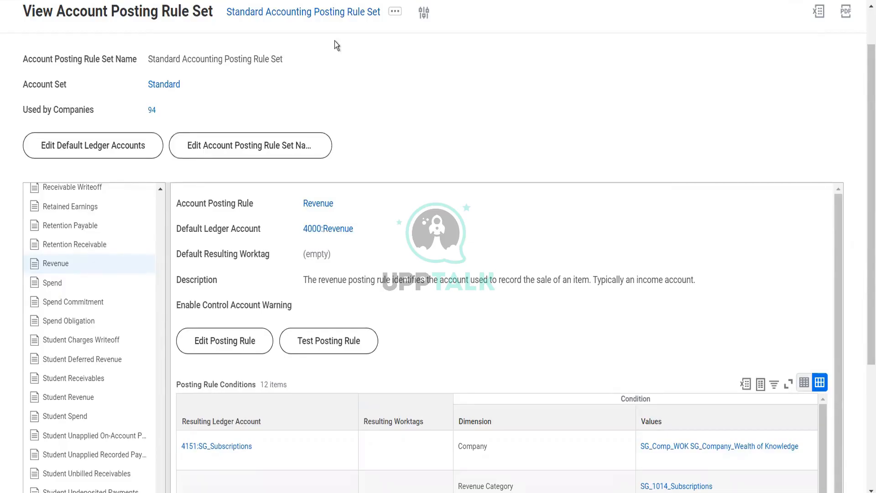
{"action": "scroll", "coordinate": [357, 91], "scroll_direction": "up", "scroll_amount": 2}
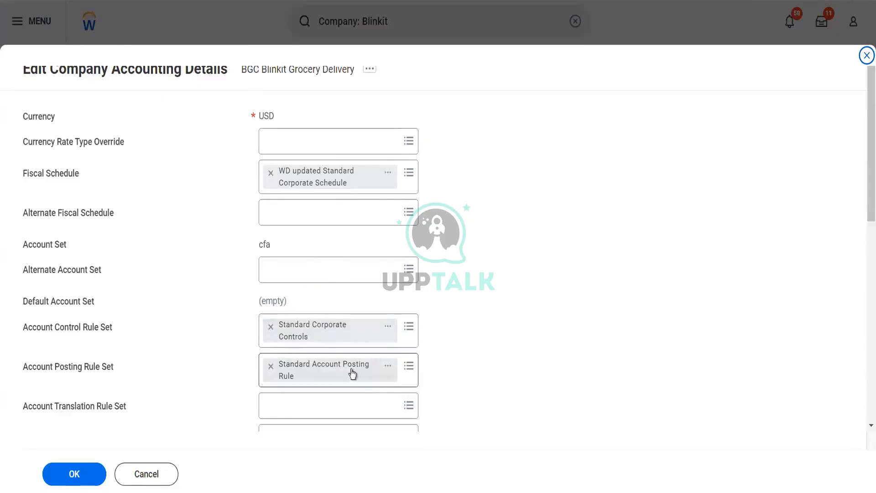
Scroll through the company's accounting details to review its control and posting rule sets
{"action": "scroll", "coordinate": [443, 376], "scroll_direction": "down", "scroll_amount": 4}
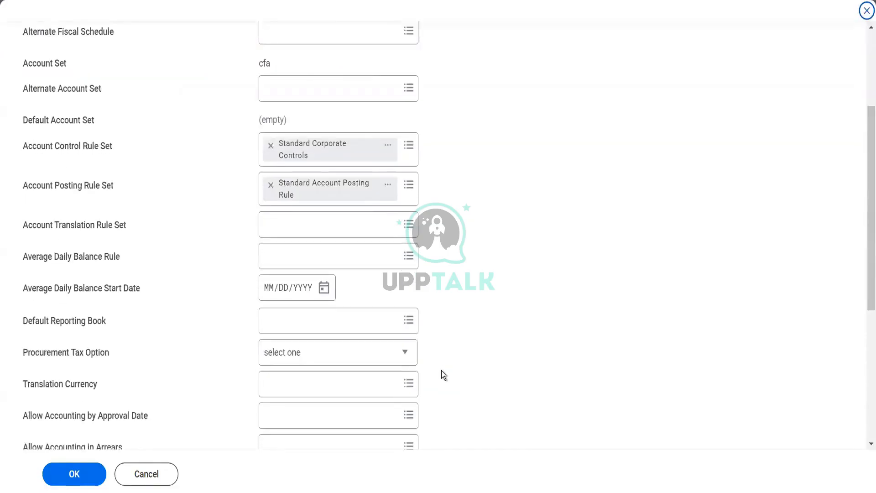
{"action": "scroll", "coordinate": [442, 371], "scroll_direction": "down", "scroll_amount": 6}
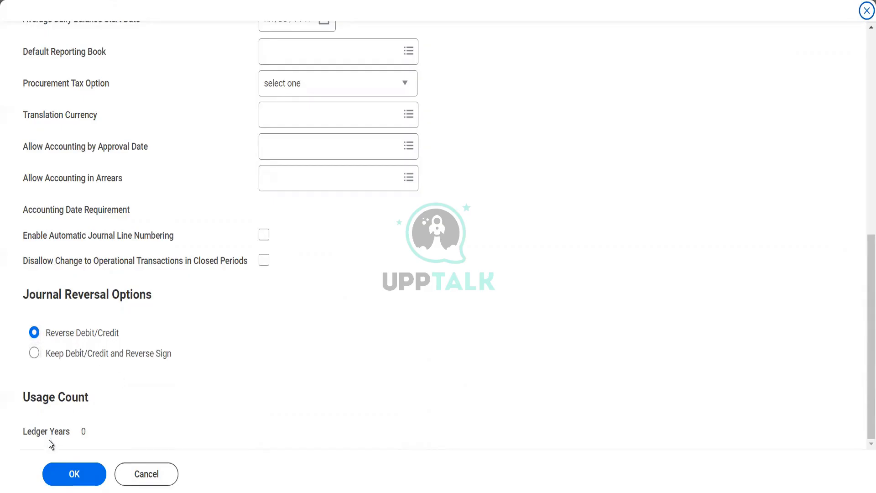
Open File Explorer and go to the Downloads folder
{"action": "key", "text": "super+e"}
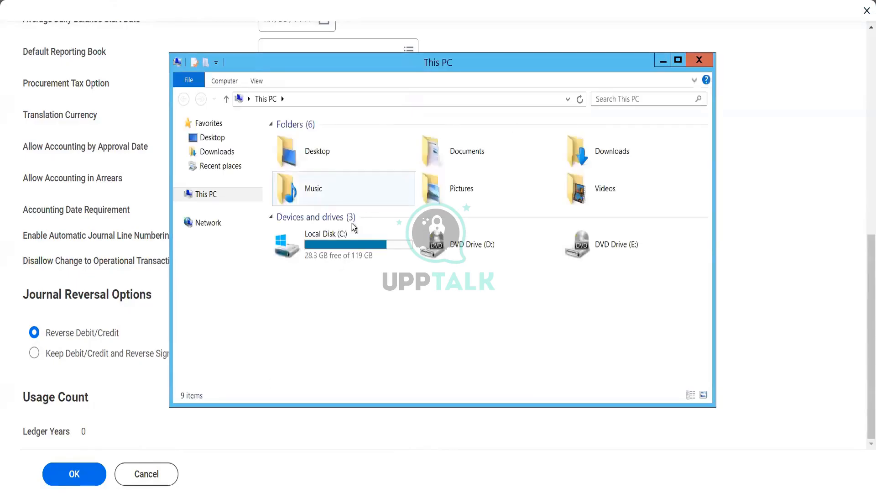
{"action": "left_click", "coordinate": [230, 154]}
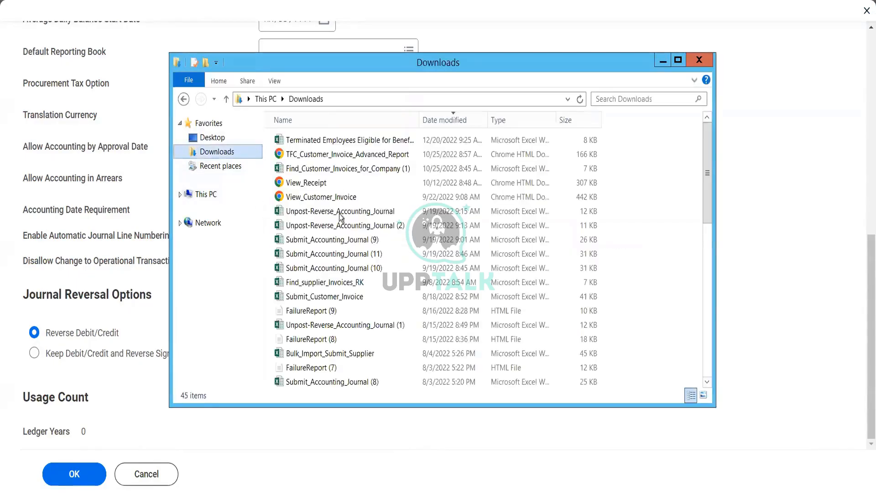
Open the Terminated Employees Eligible for Benefits workbook from Downloads, enable editing and maximize its window
{"action": "double_click", "coordinate": [343, 146]}
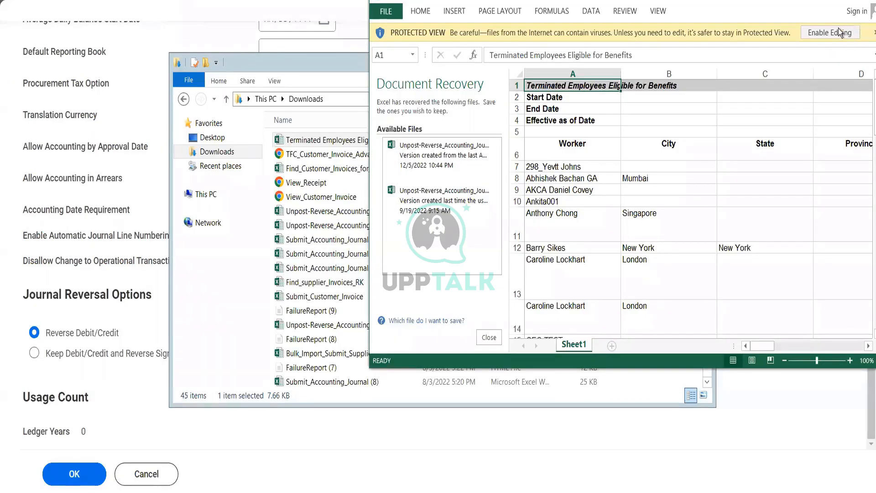
{"action": "left_click", "coordinate": [832, 32]}
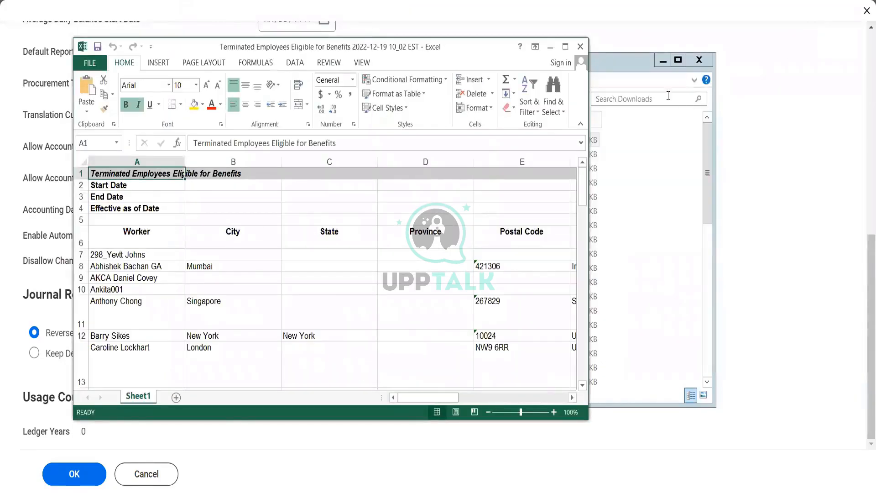
{"action": "left_click", "coordinate": [565, 47]}
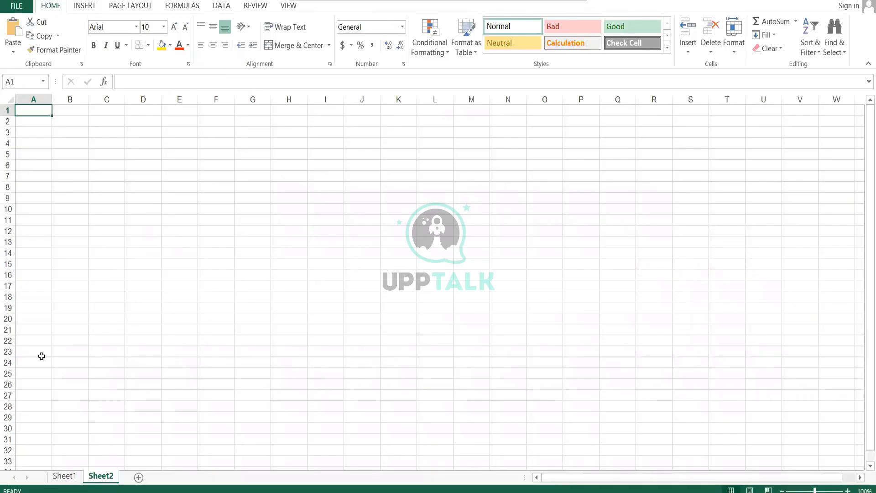
Enter DR and CR labels in A1 and A2 with amounts 1000 and 2000 beside them in column B
{"action": "type", "text": "DR"}
{"action": "key", "text": "Return"}
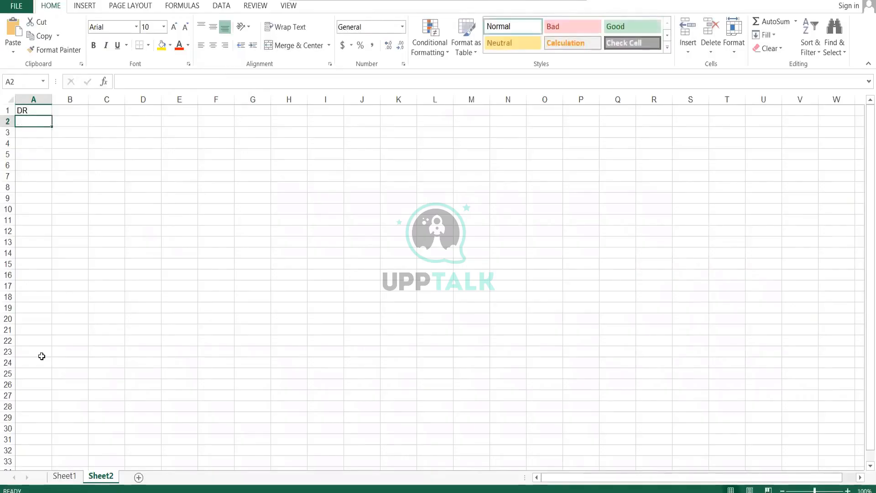
{"action": "type", "text": "CR"}
{"action": "key", "text": "Tab"}
{"action": "key", "text": "Up"}
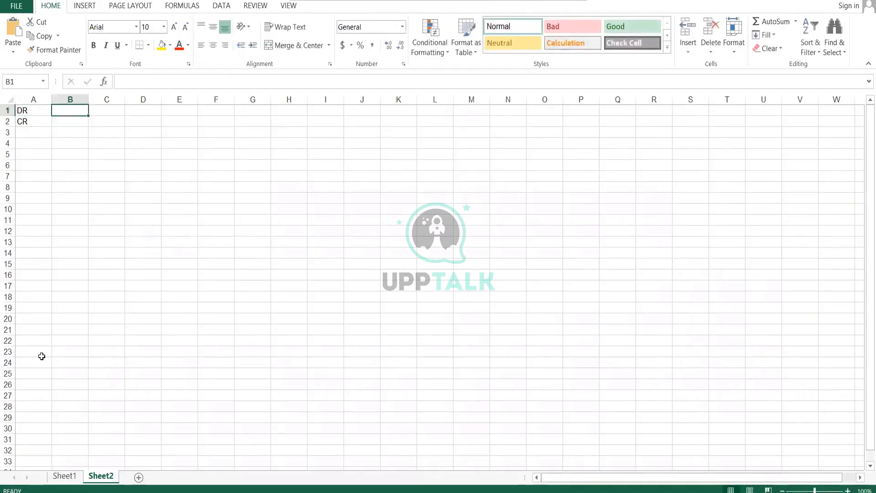
{"action": "type", "text": "1000"}
{"action": "key", "text": "Return"}
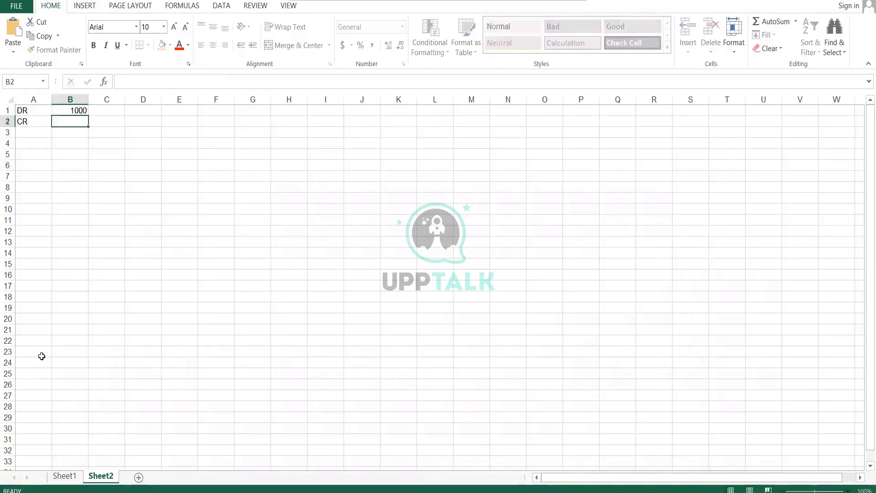
{"action": "type", "text": "2000"}
{"action": "key", "text": "Tab"}
{"action": "key", "text": "Up"}
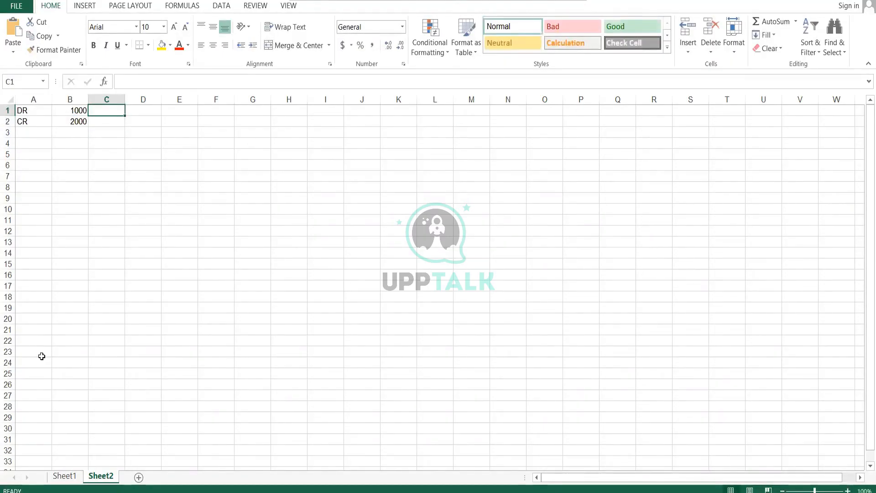
Place the amount 199 in C1 on the DR row and in D2 on the CR row
{"action": "type", "text": "199"}
{"action": "key", "text": "Return"}
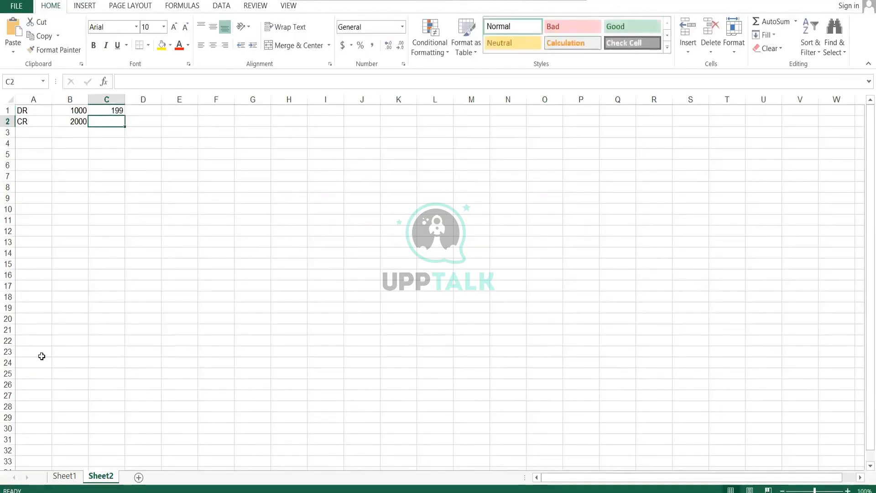
{"action": "type", "text": "199"}
{"action": "key", "text": "Return"}
{"action": "key", "text": "Up"}
{"action": "key", "text": "Delete"}
{"action": "key", "text": "Right"}
{"action": "type", "text": "199"}
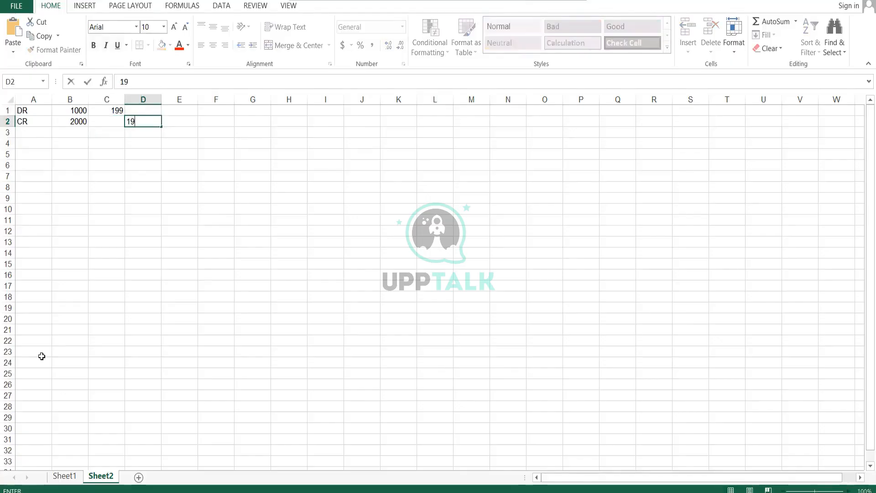
{"action": "key", "text": "Return"}
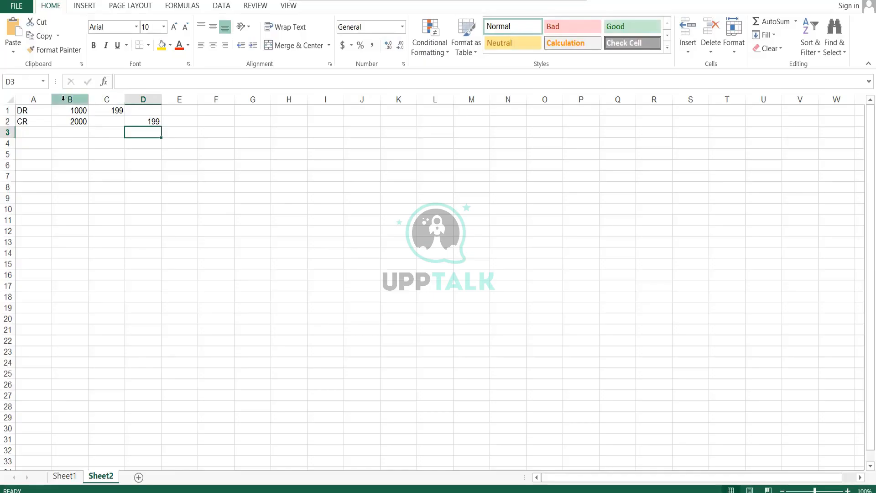
Move the 199 amounts to D1 on the DR row and C2 on the CR row
{"action": "left_click", "coordinate": [120, 112]}
{"action": "key", "text": "Delete"}
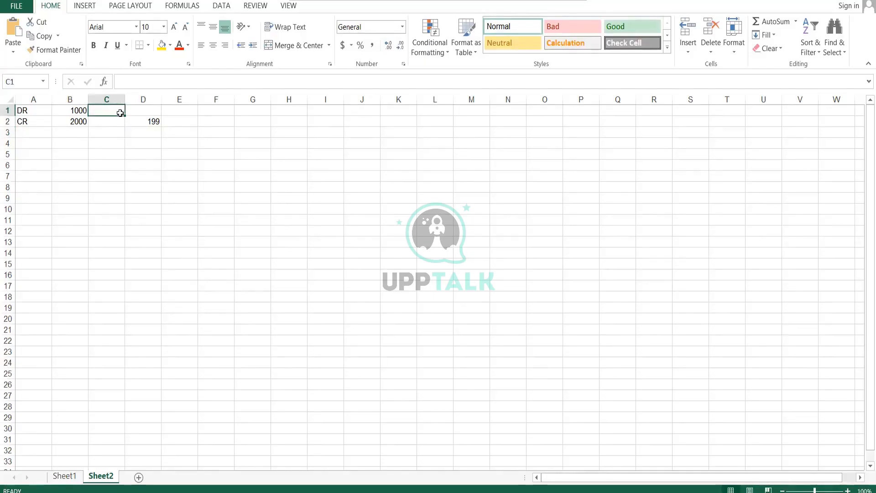
{"action": "key", "text": "Right"}
{"action": "type", "text": "199"}
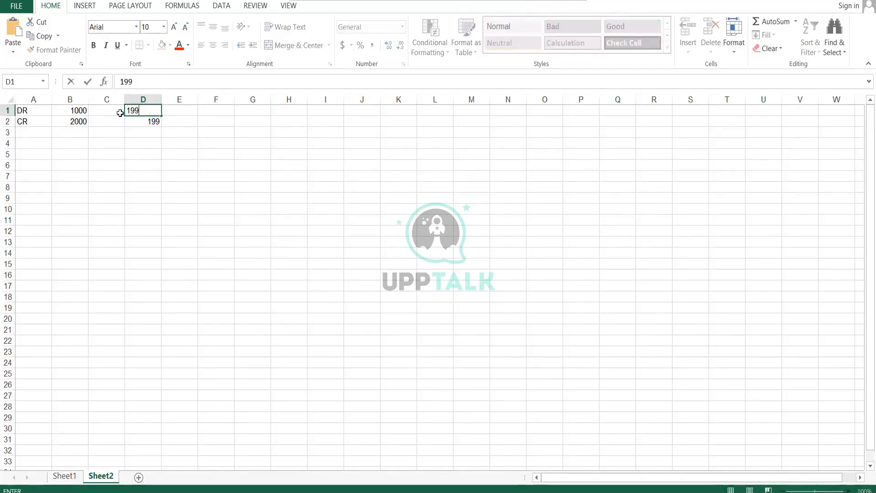
{"action": "key", "text": "Return"}
{"action": "key", "text": "Delete"}
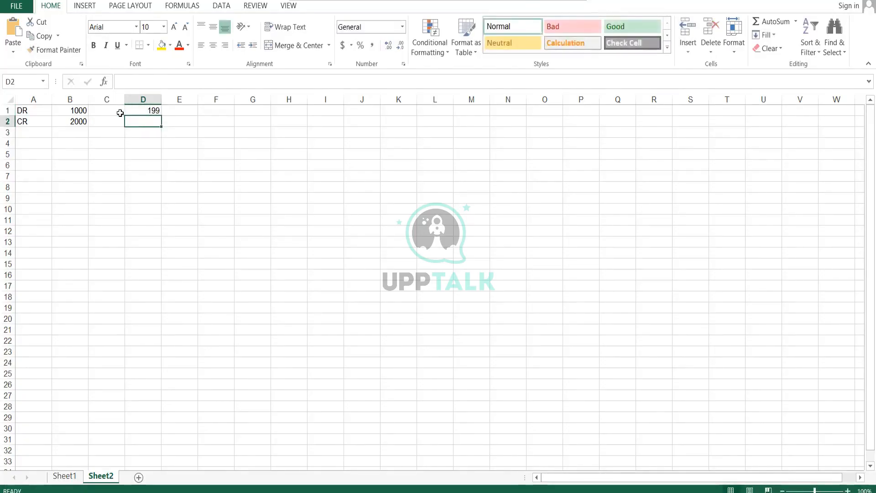
{"action": "key", "text": "Left"}
{"action": "type", "text": "199"}
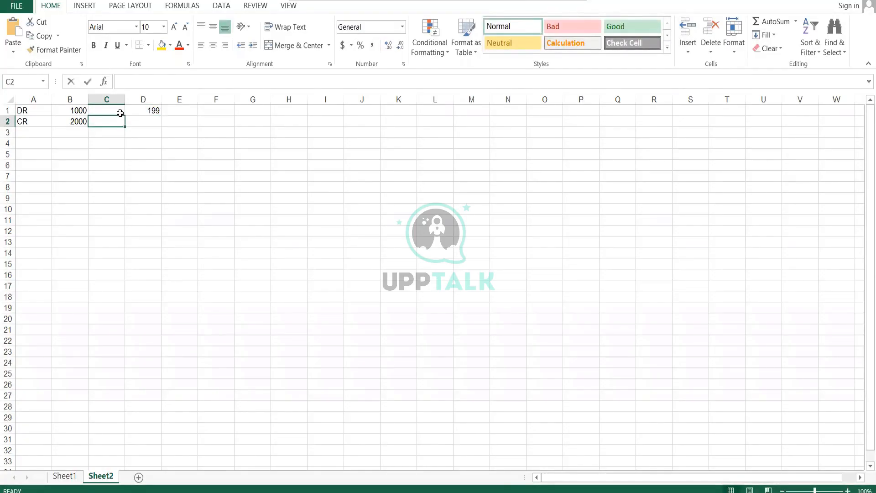
{"action": "key", "text": "Return"}
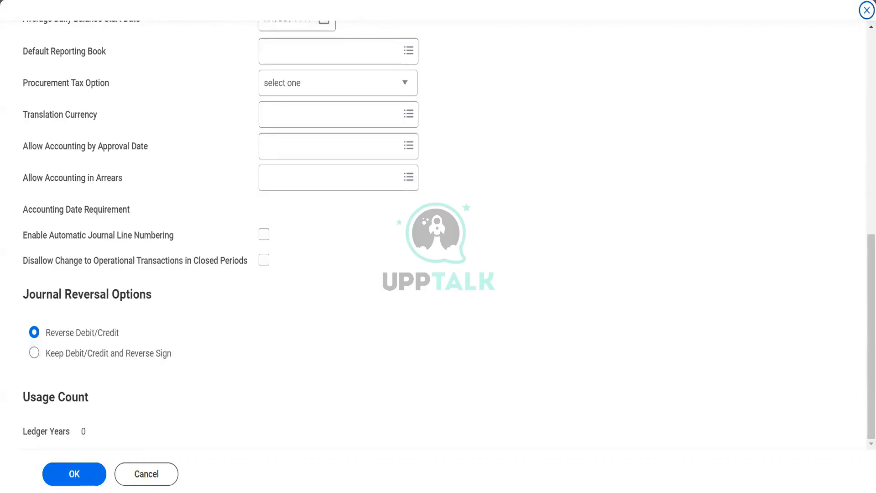
Return to the spreadsheet and put 199 back in C1 and D2, clearing D1 and C2
{"action": "mouse_move", "coordinate": [209, 462]}
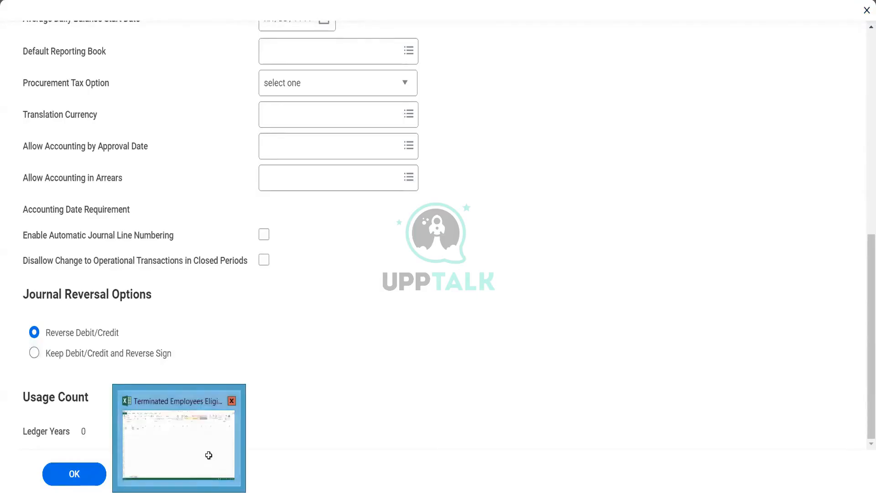
{"action": "left_click", "coordinate": [209, 455]}
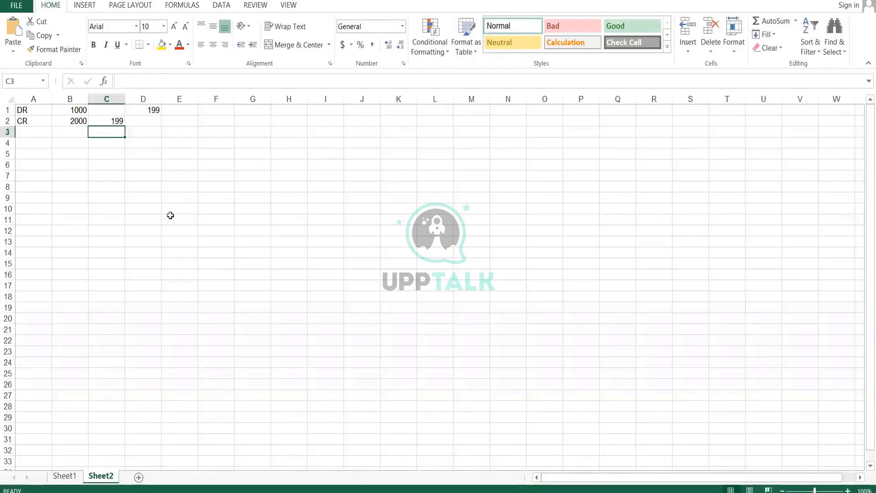
{"action": "left_click", "coordinate": [111, 107]}
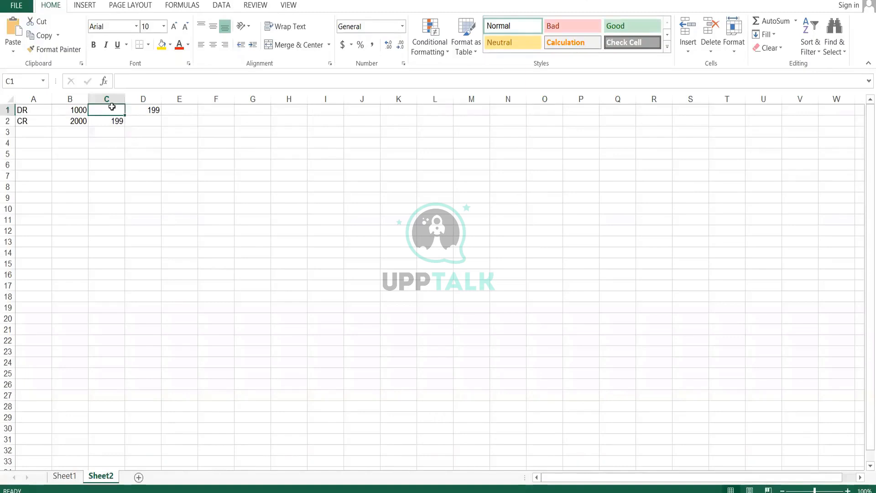
{"action": "type", "text": "199"}
{"action": "key", "text": "Return"}
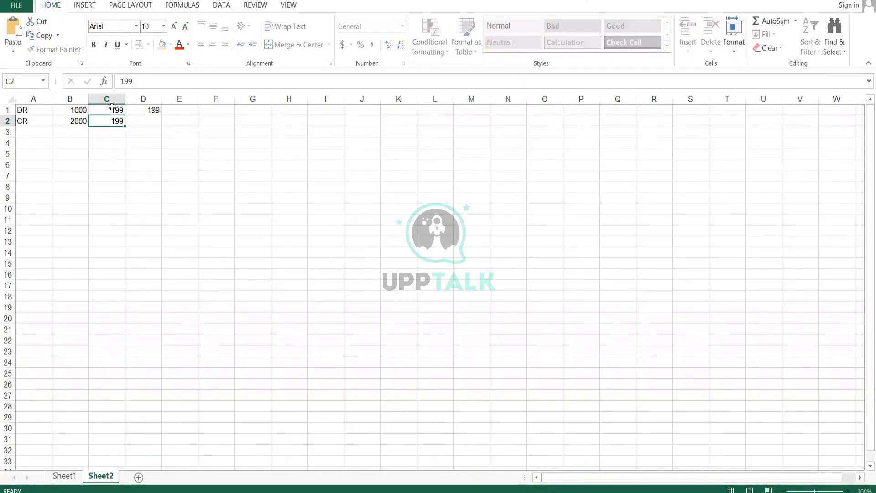
{"action": "key", "text": "Right"}
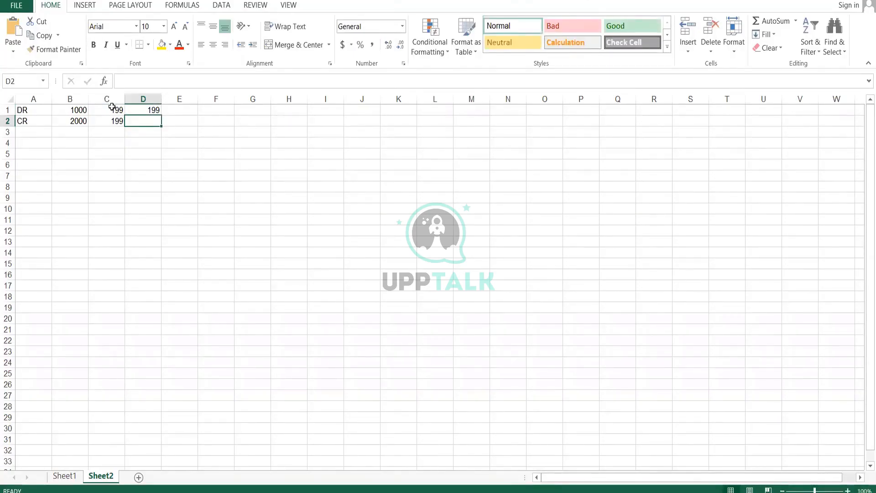
{"action": "key", "text": "Up"}
{"action": "key", "text": "Delete"}
{"action": "key", "text": "Down"}
{"action": "key", "text": "Left"}
{"action": "key", "text": "Delete"}
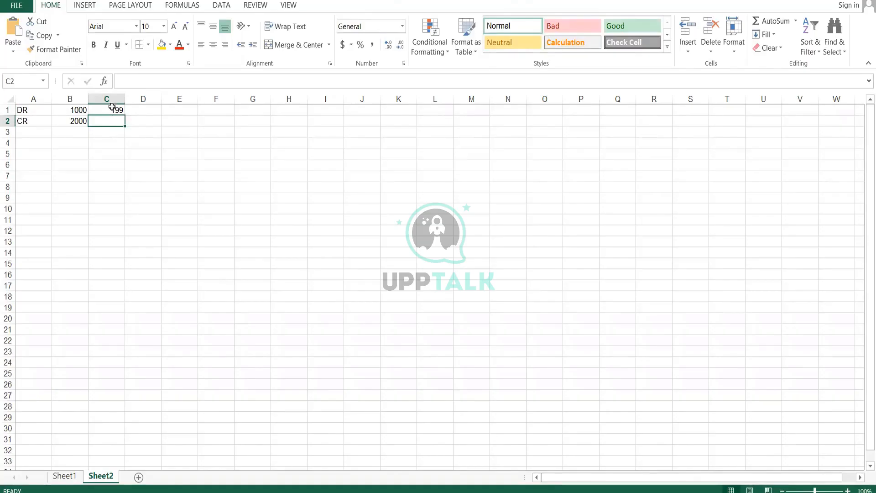
{"action": "key", "text": "Right"}
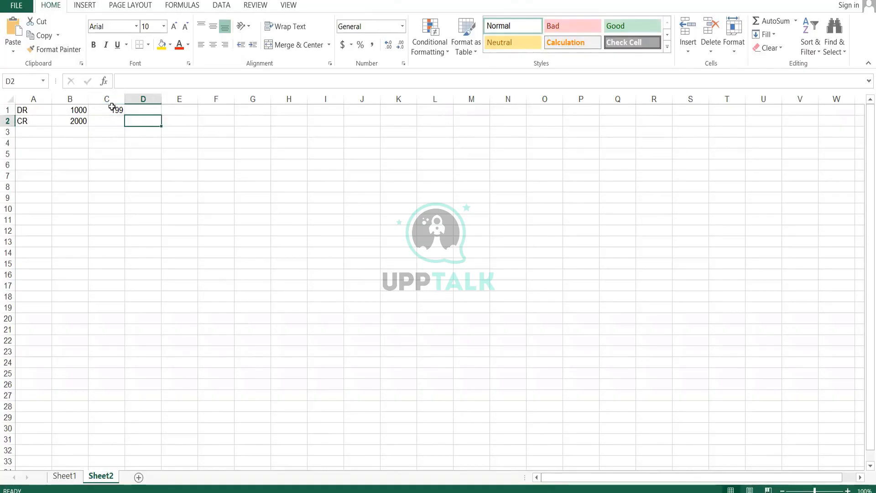
{"action": "type", "text": "199"}
{"action": "key", "text": "Return"}
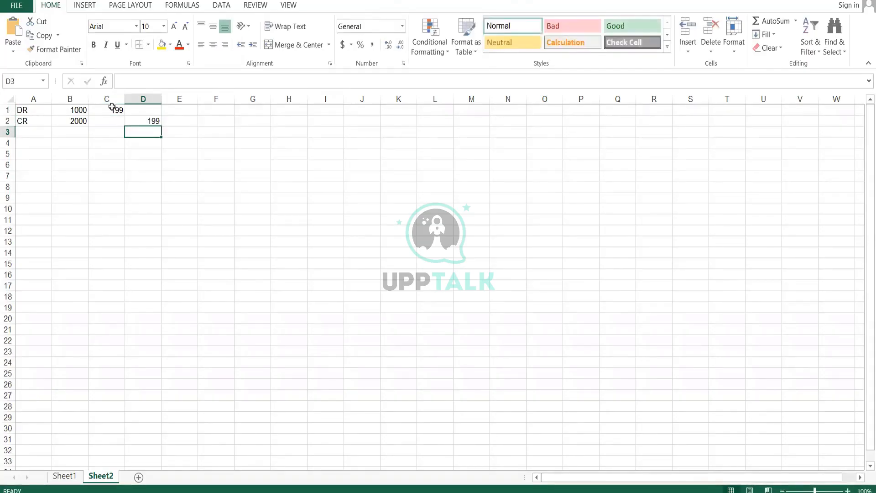
Add a second DR and CR label pair in cells A4 and A5
{"action": "key", "text": "Up"}
{"action": "key", "text": "Up"}
{"action": "key", "text": "Down"}
{"action": "key", "text": "Down"}
{"action": "key", "text": "Down"}
{"action": "key", "text": "Left"}
{"action": "key", "text": "Left"}
{"action": "key", "text": "Left"}
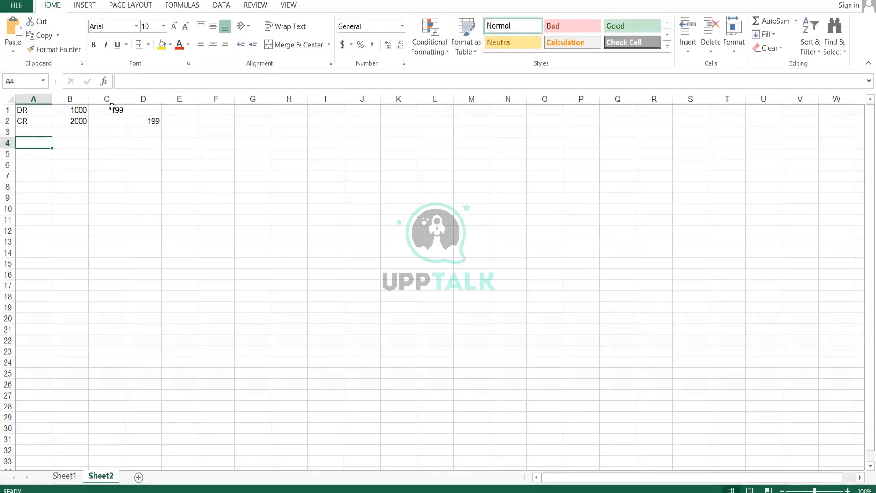
{"action": "type", "text": "DR"}
{"action": "key", "text": "Return"}
{"action": "type", "text": "C"}
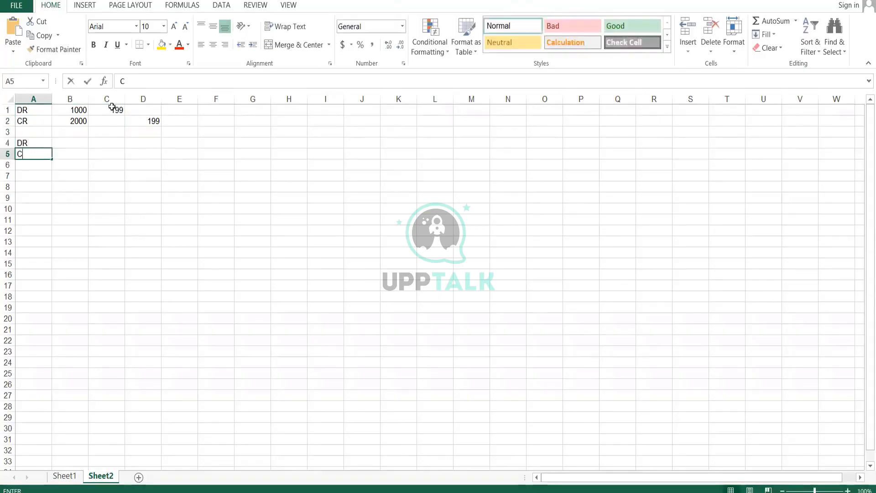
{"action": "type", "text": "R"}
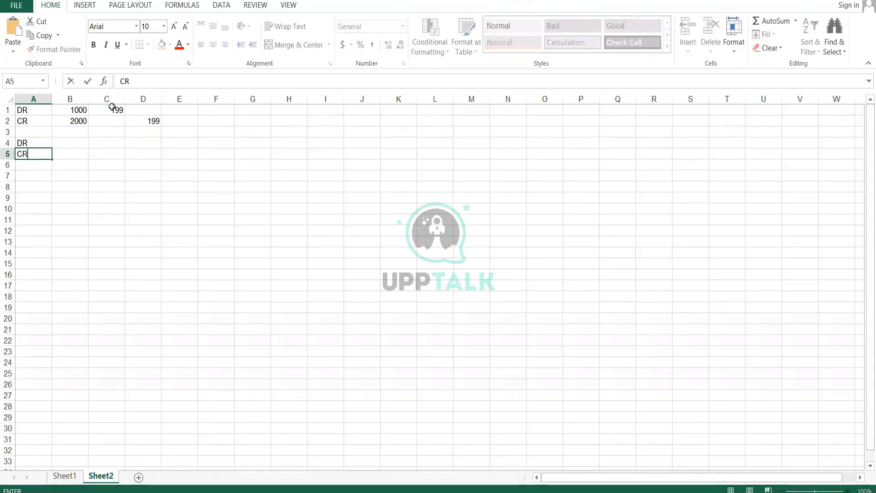
Enter 2000 in B4 and 1000 in B5
{"action": "key", "text": "Tab"}
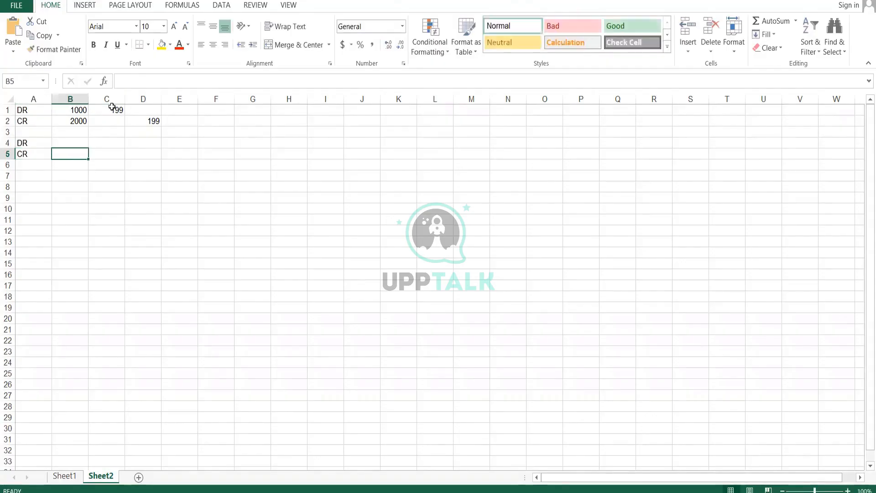
{"action": "key", "text": "Up"}
{"action": "type", "text": "2000"}
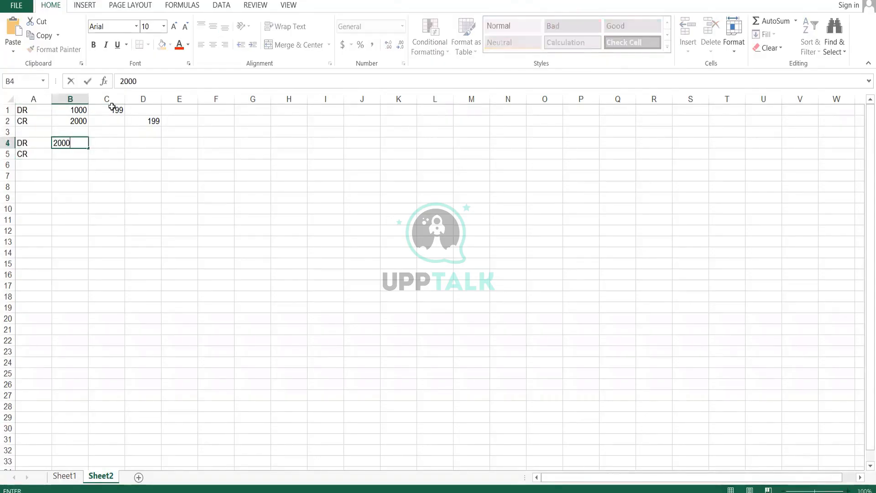
{"action": "key", "text": "Return"}
{"action": "type", "text": "1"}
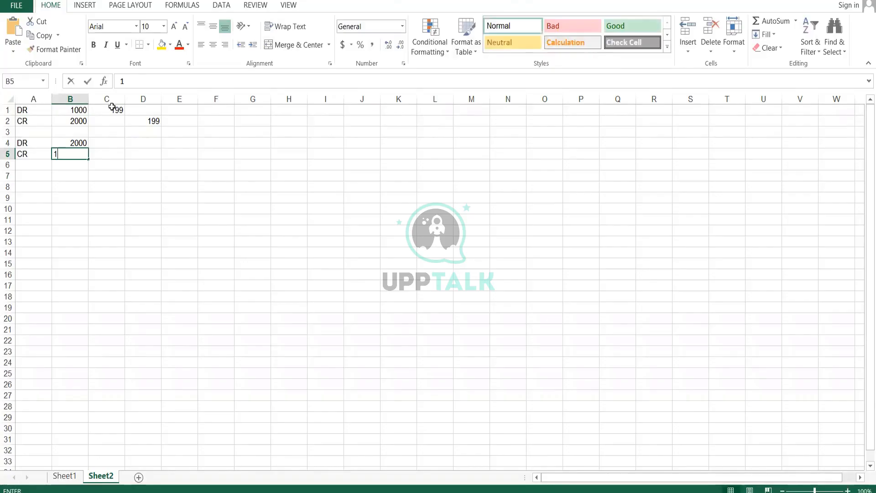
{"action": "type", "text": "000"}
{"action": "key", "text": "Return"}
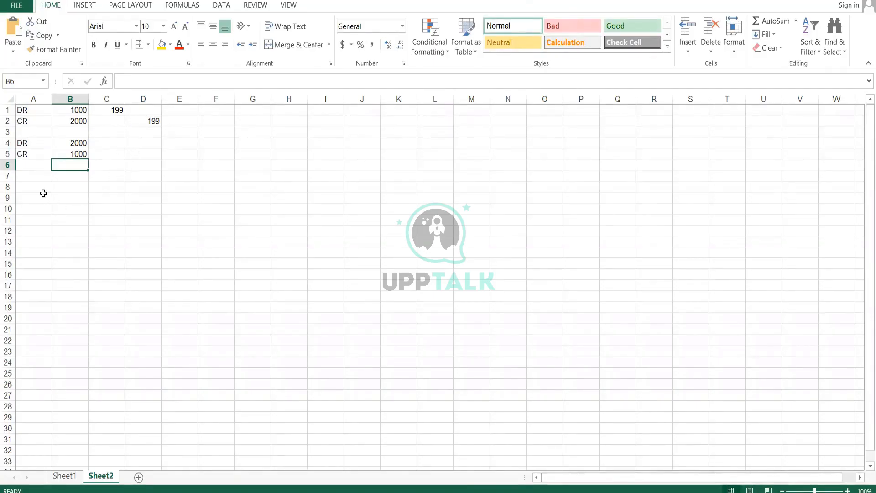
Set B4 to 1000 and B5 to 2000 for the second entry
{"action": "left_click", "coordinate": [81, 143]}
{"action": "type", "text": "1000"}
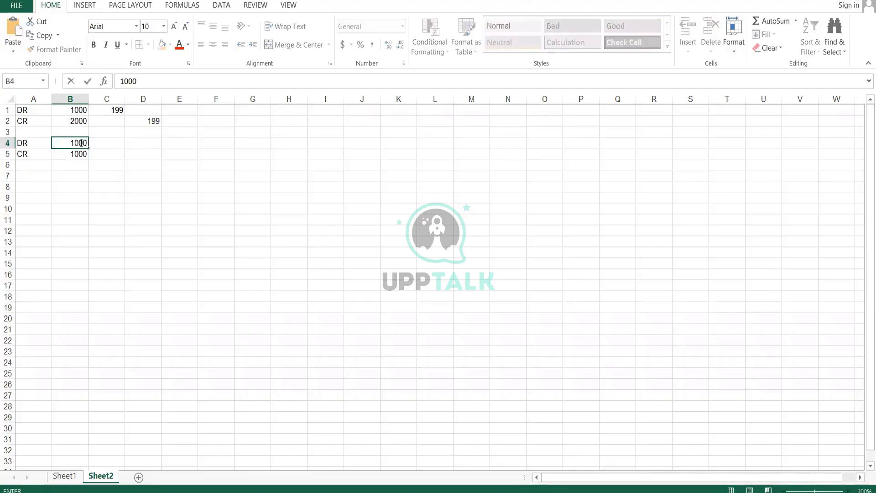
{"action": "key", "text": "Return"}
{"action": "type", "text": "2000"}
{"action": "key", "text": "Return"}
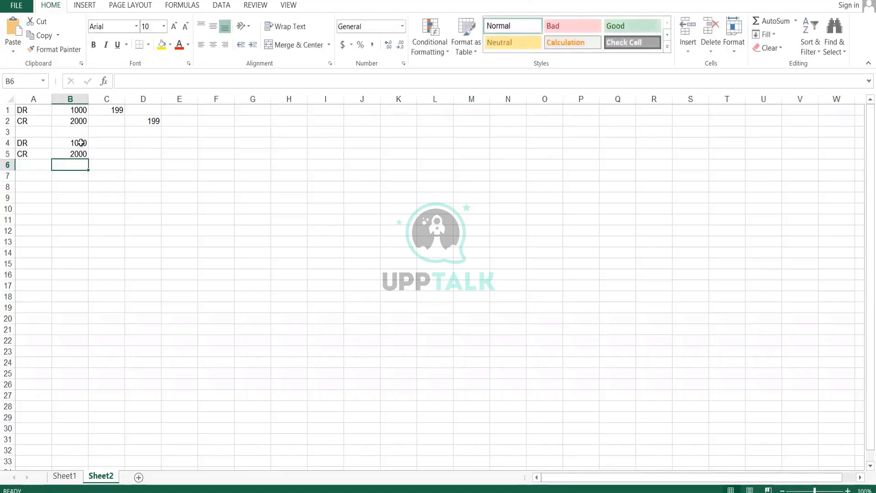
Enter (199) in C4 and 199 in D5 for the reversed second entry
{"action": "key", "text": "Up"}
{"action": "key", "text": "Right"}
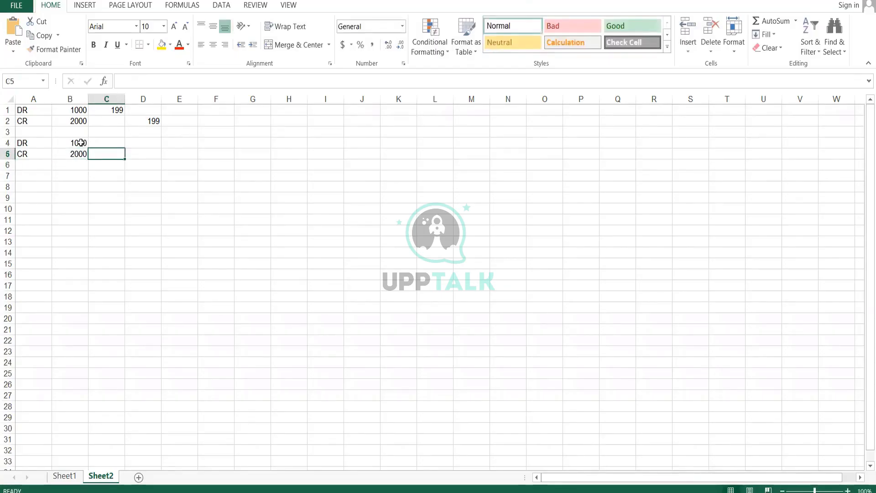
{"action": "key", "text": "Up"}
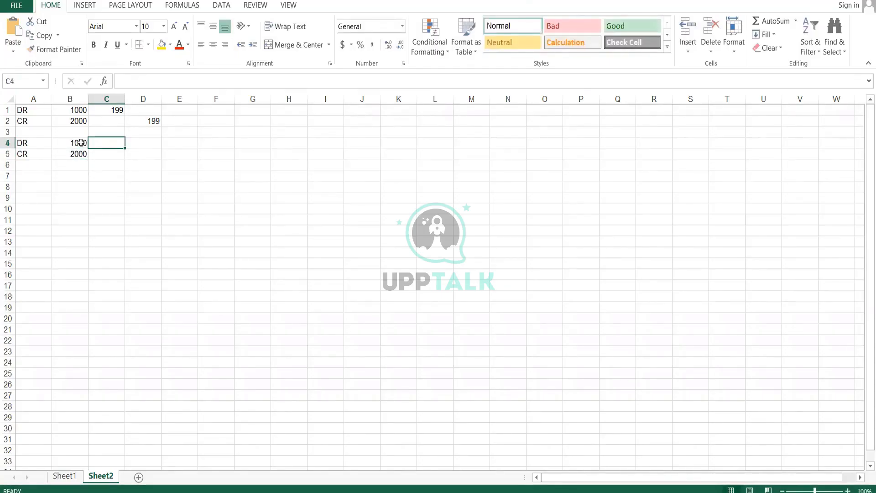
{"action": "type", "text": "(199"}
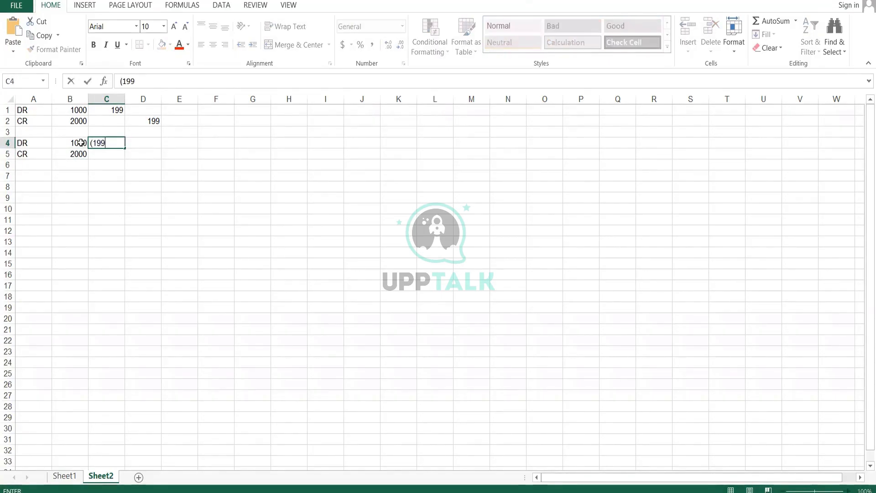
{"action": "type", "text": ")"}
{"action": "key", "text": "Return"}
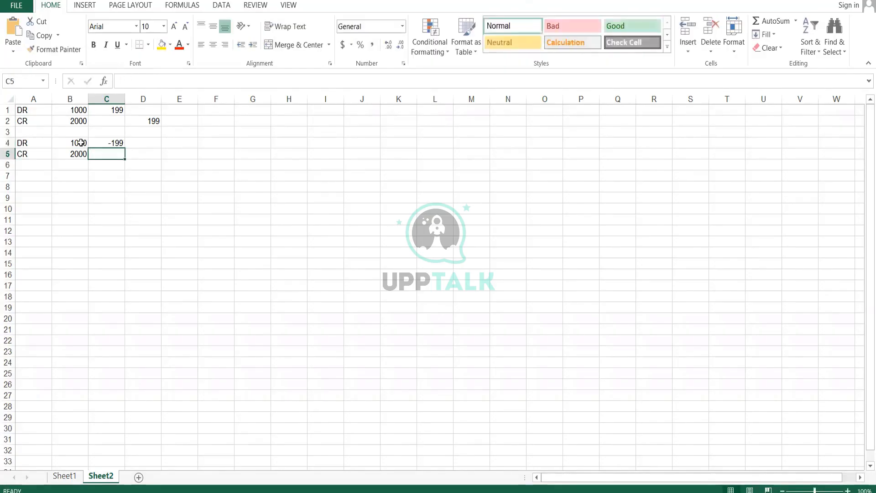
{"action": "key", "text": "Right"}
{"action": "type", "text": "199"}
{"action": "key", "text": "Return"}
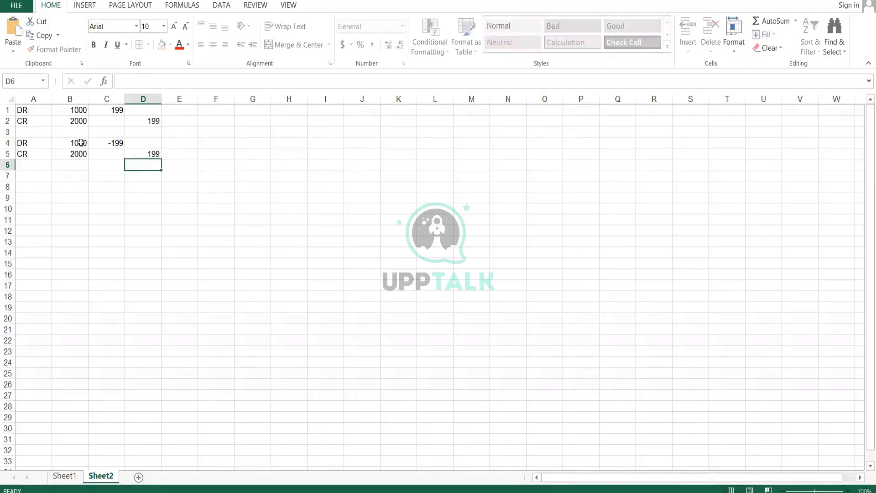
Edit D2 to put its 199 in parentheses as a negative value
{"action": "key", "text": "Up"}
{"action": "key", "text": "Up"}
{"action": "key", "text": "Up"}
{"action": "key", "text": "Up"}
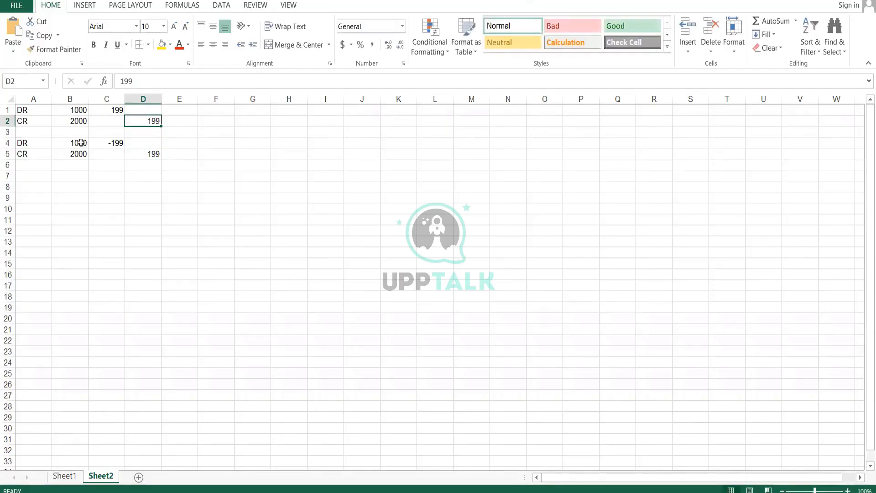
{"action": "double_click", "coordinate": [131, 120]}
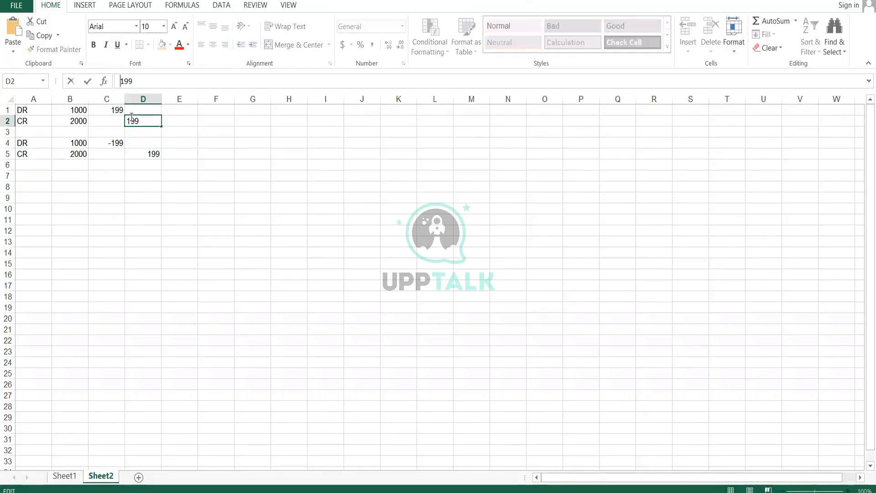
{"action": "type", "text": "("}
{"action": "type", "text": ")"}
{"action": "key", "text": "Return"}
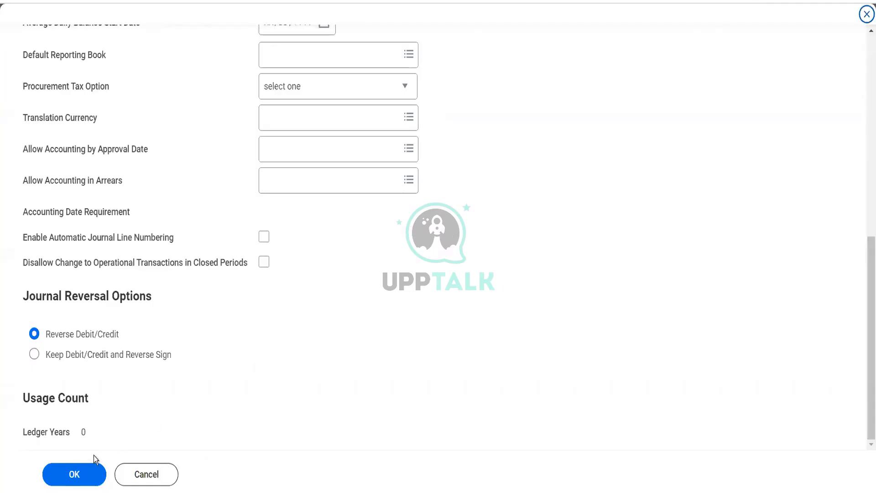
Save the company accounting details and open the Create Ledger task
{"action": "left_click", "coordinate": [75, 478]}
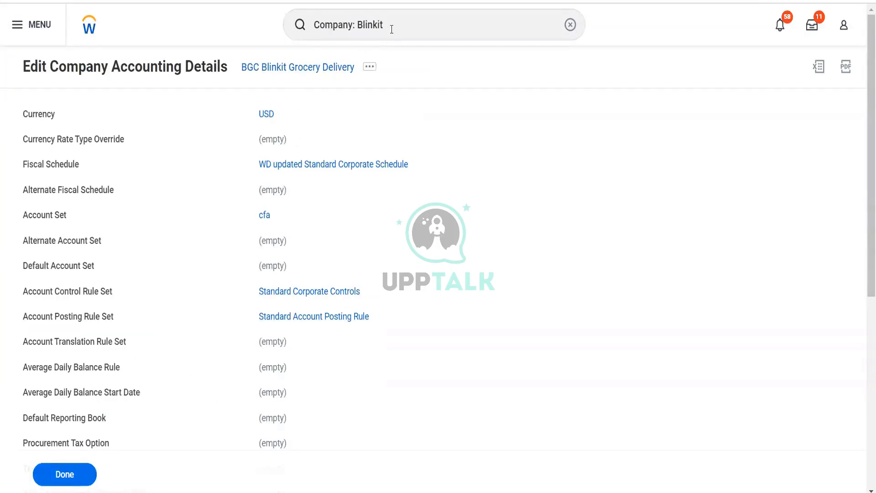
{"action": "left_click_drag", "start_coordinate": [391, 29], "coordinate": [297, 23]}
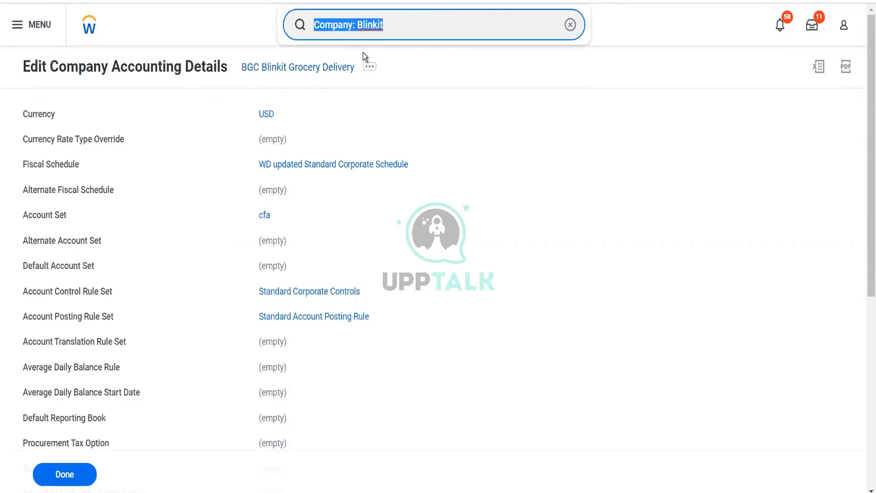
{"action": "type", "text": "cr ledger"}
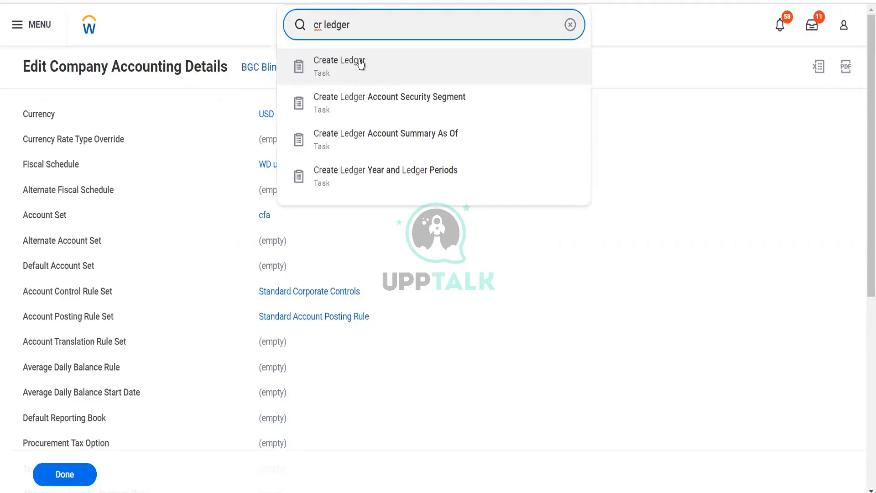
{"action": "left_click", "coordinate": [360, 64]}
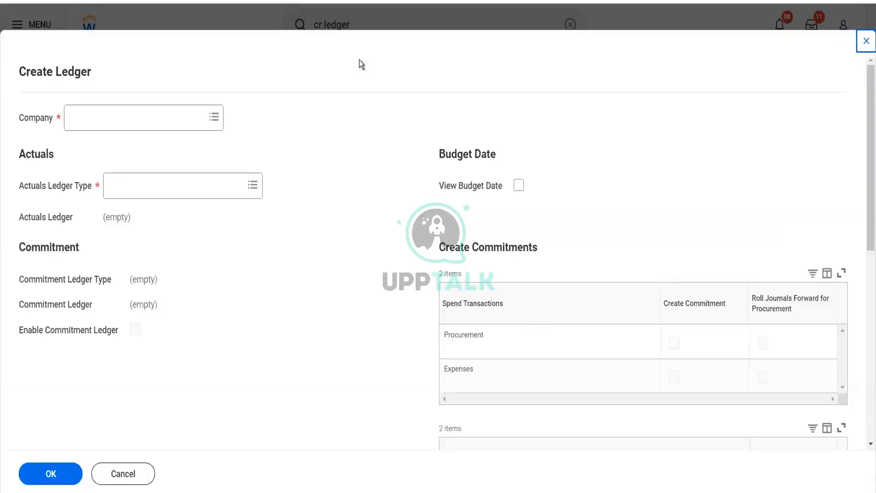
Set the ledger's company to BGC Blinkit Grocery Delivery and its Actuals Ledger Type to Actuals
{"action": "left_click", "coordinate": [187, 123]}
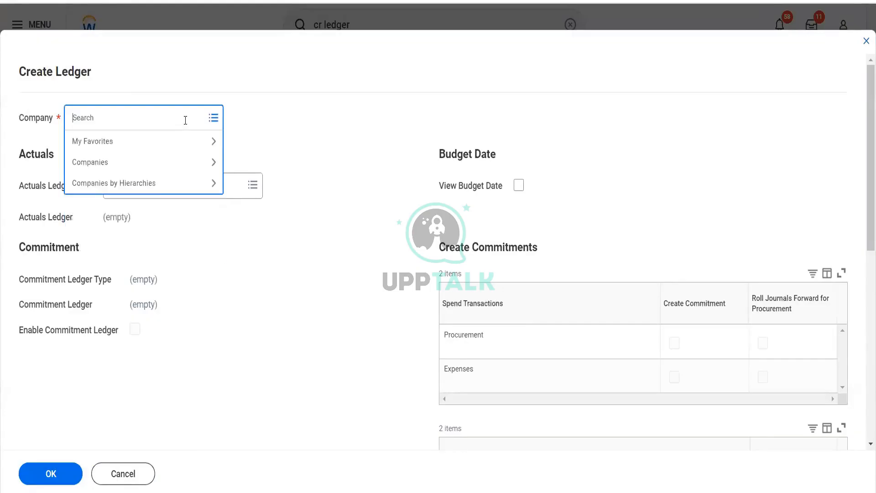
{"action": "type", "text": "blinkit"}
{"action": "key", "text": "Return"}
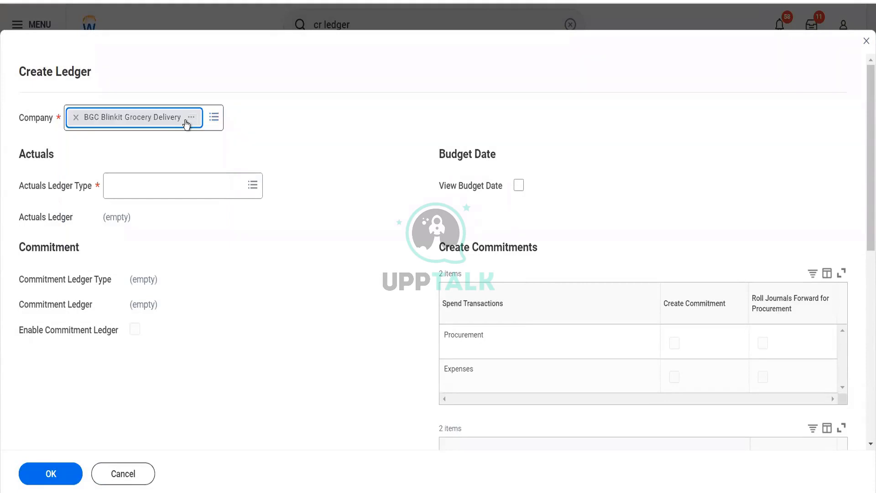
{"action": "left_click", "coordinate": [180, 183]}
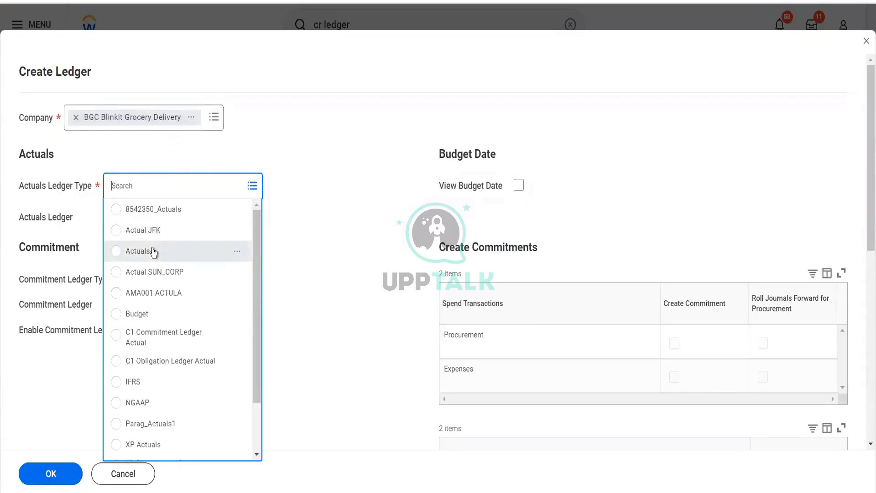
{"action": "left_click", "coordinate": [152, 251]}
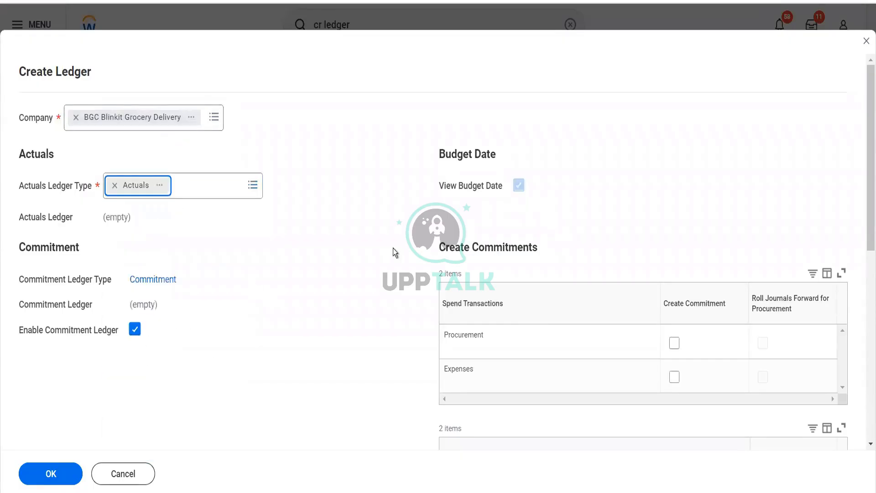
Disable the commitment and obligation ledgers and submit the new ledger
{"action": "left_click", "coordinate": [134, 329]}
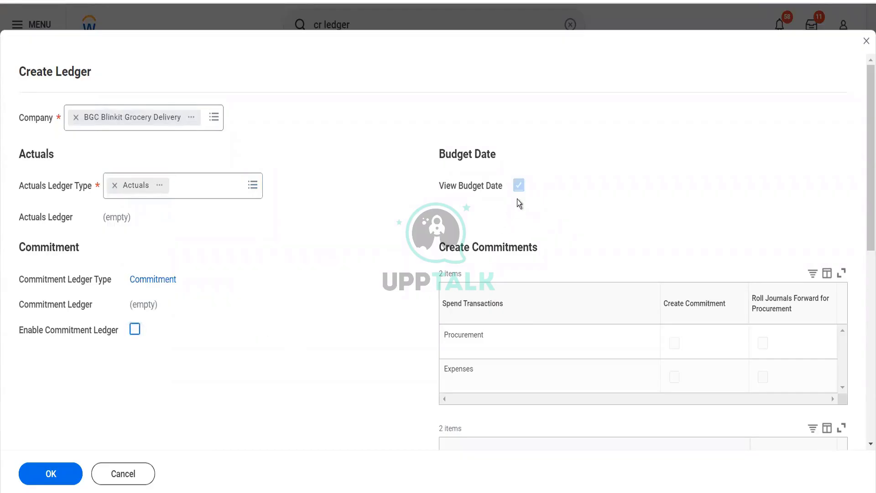
{"action": "scroll", "coordinate": [384, 308], "scroll_direction": "down", "scroll_amount": 5}
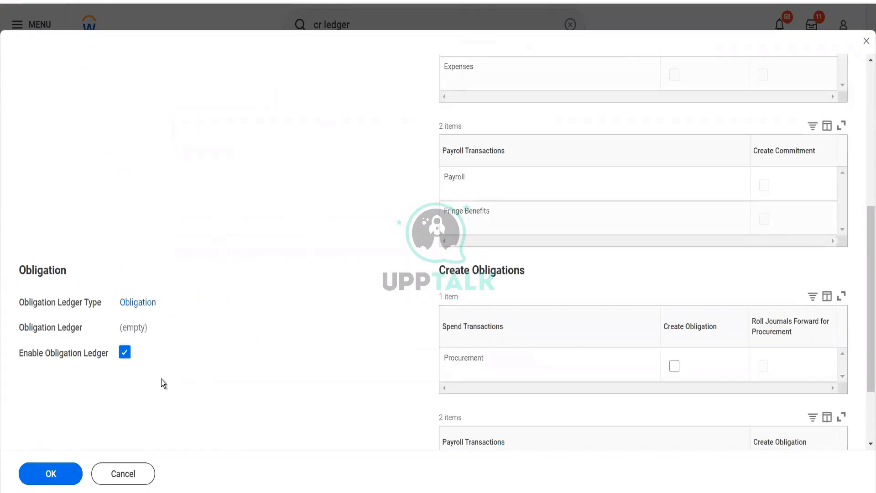
{"action": "left_click", "coordinate": [125, 355]}
{"action": "scroll", "coordinate": [116, 388], "scroll_direction": "down", "scroll_amount": 2}
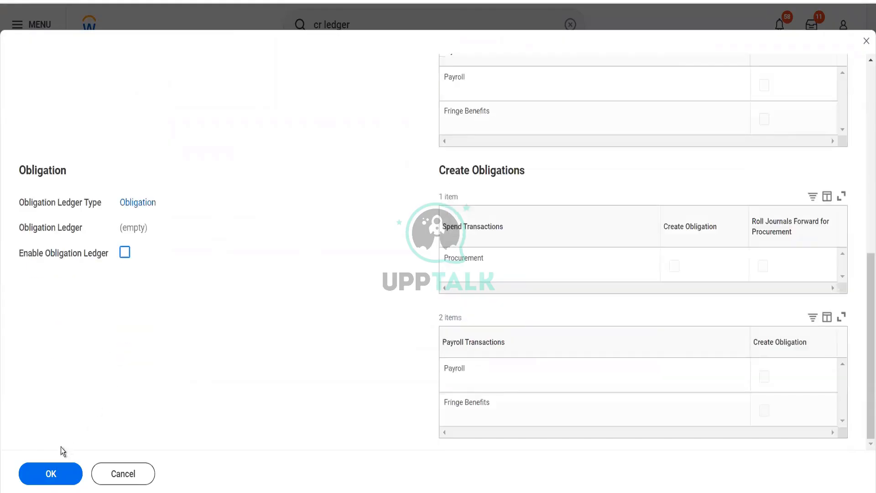
{"action": "left_click", "coordinate": [54, 473]}
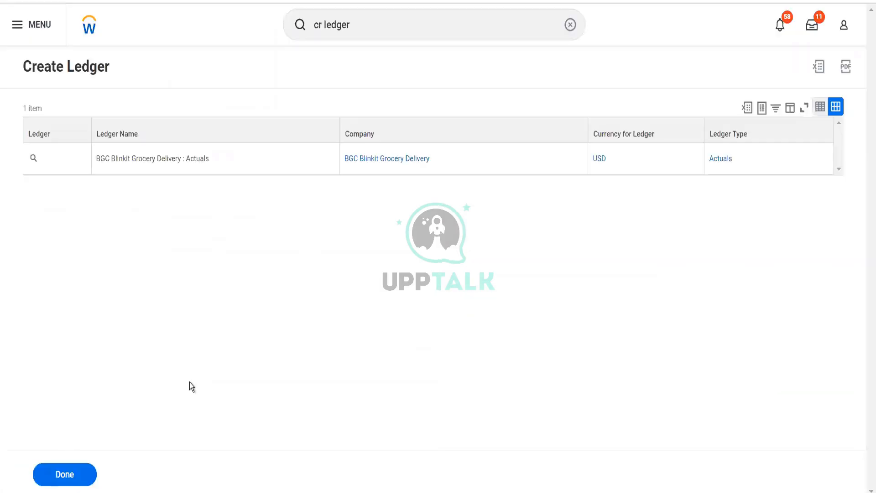
Open Create Ledger Year and Ledger Periods and set the company to BGC Blinkit Grocery Delivery
{"action": "left_click", "coordinate": [397, 24]}
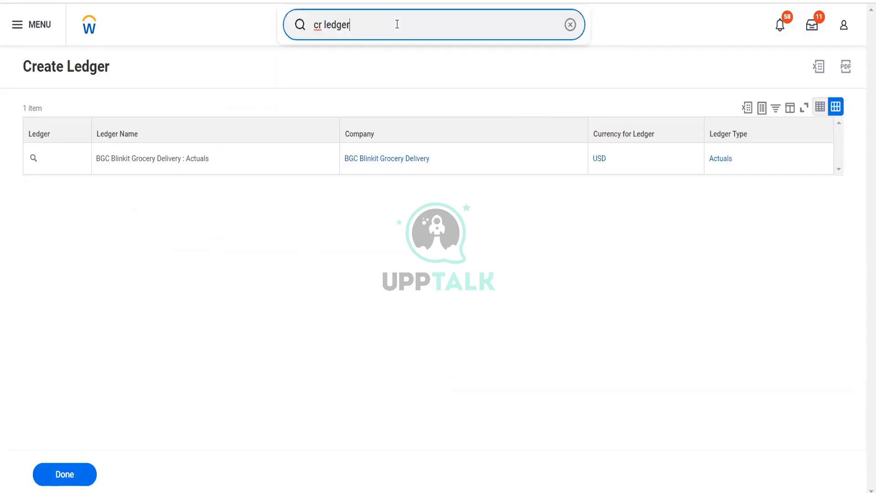
{"action": "type", "text": "year"}
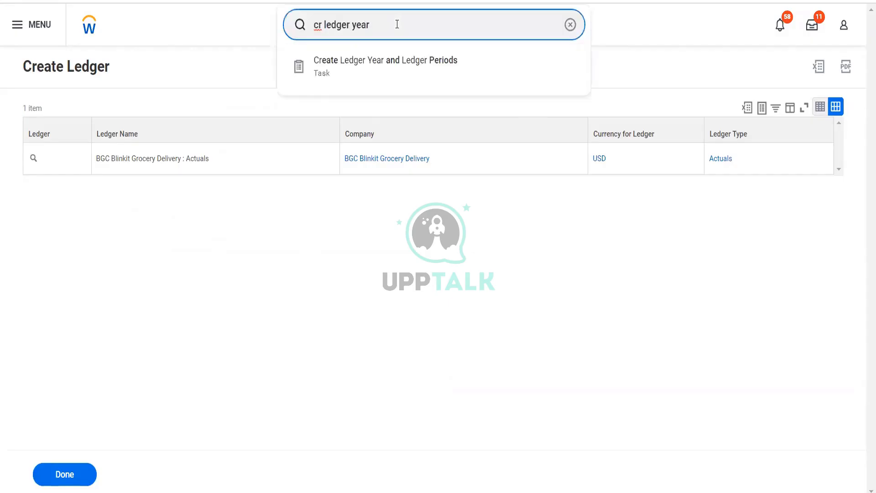
{"action": "left_click", "coordinate": [401, 63]}
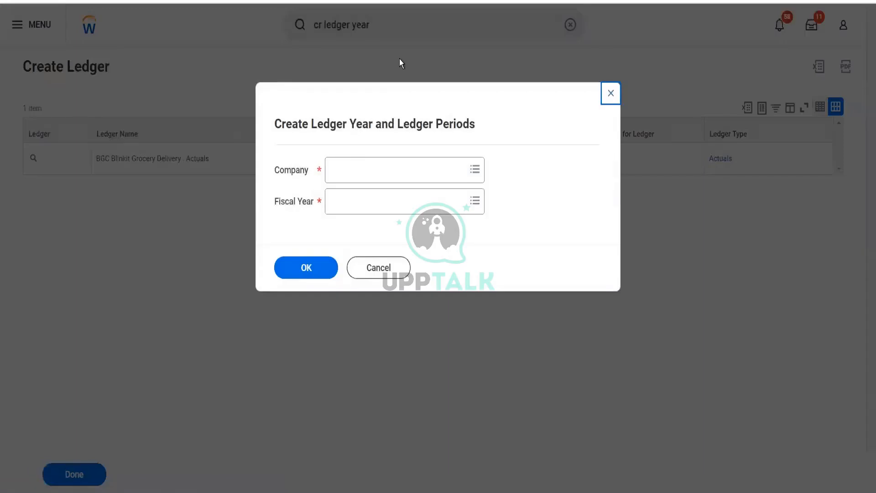
{"action": "left_click", "coordinate": [372, 165]}
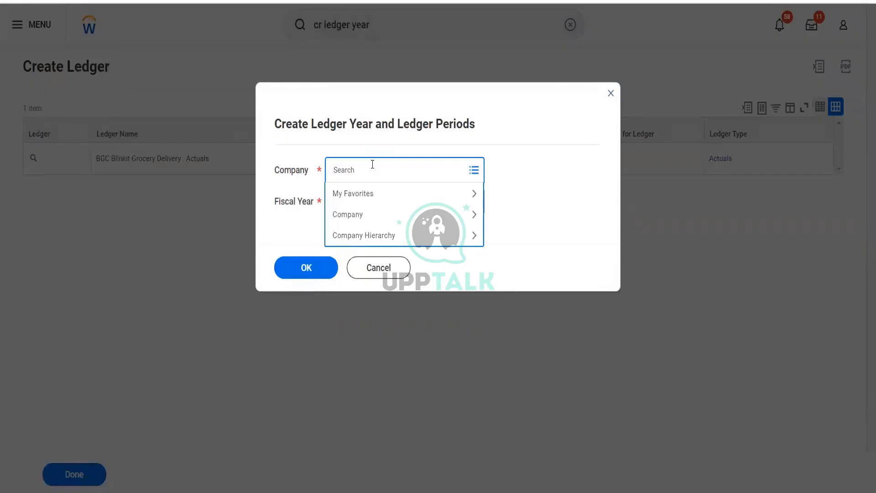
{"action": "type", "text": "blinkit"}
{"action": "key", "text": "Return"}
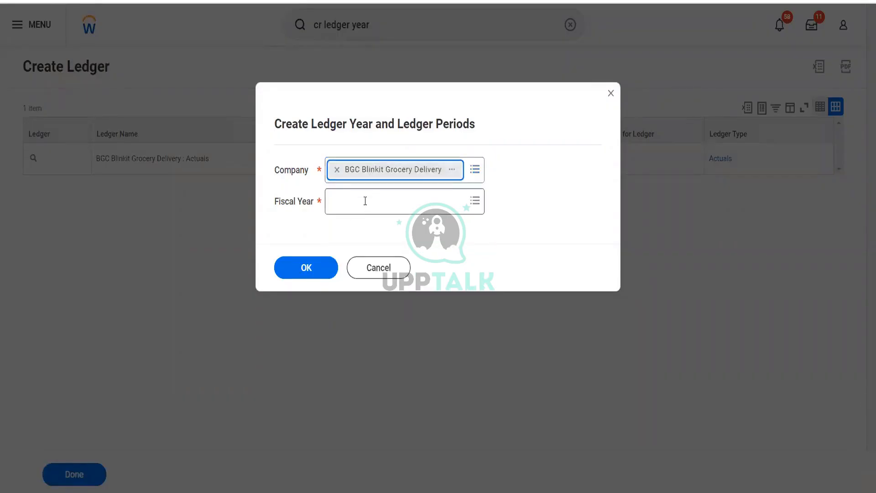
Choose fiscal year 2022V - WD updated Standard Corporate Schedule and create the ledger year
{"action": "left_click", "coordinate": [365, 201]}
{"action": "left_click", "coordinate": [353, 247]}
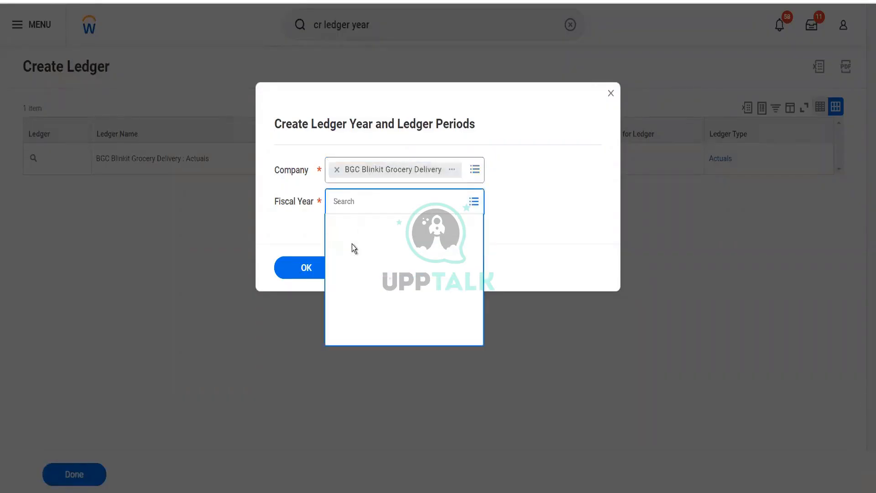
{"action": "scroll", "coordinate": [378, 352], "scroll_direction": "down", "scroll_amount": 5}
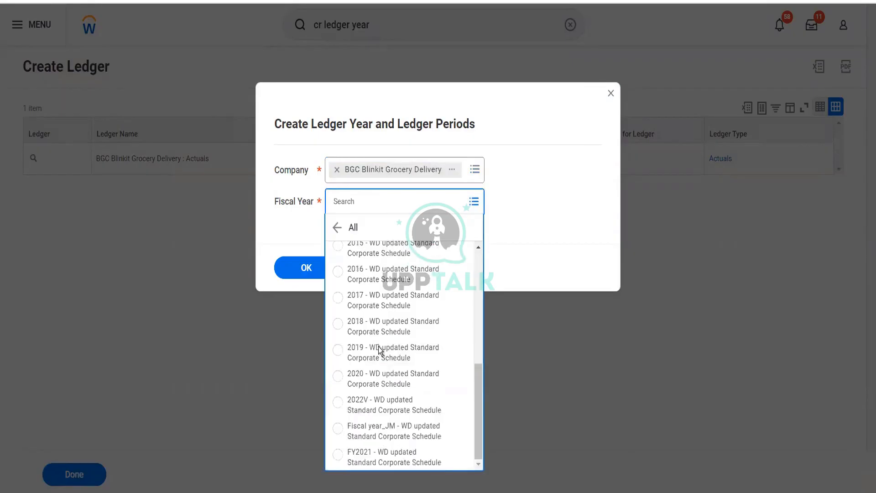
{"action": "left_click", "coordinate": [383, 411]}
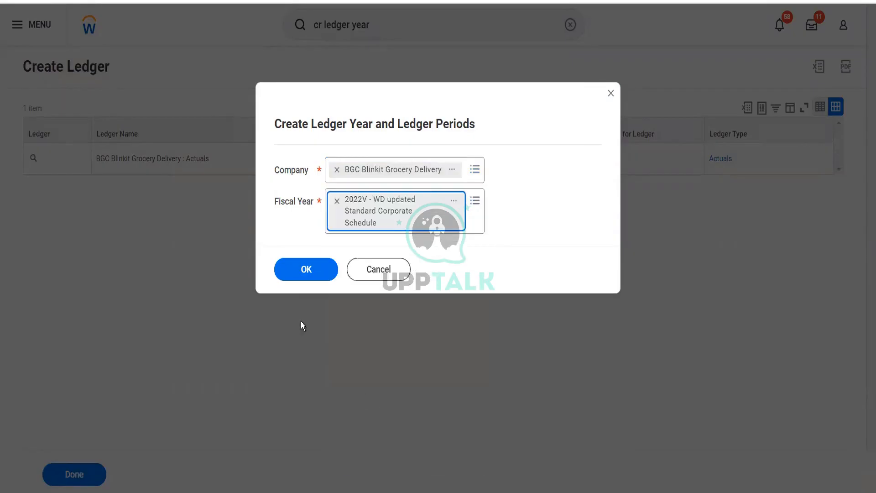
{"action": "left_click", "coordinate": [301, 268]}
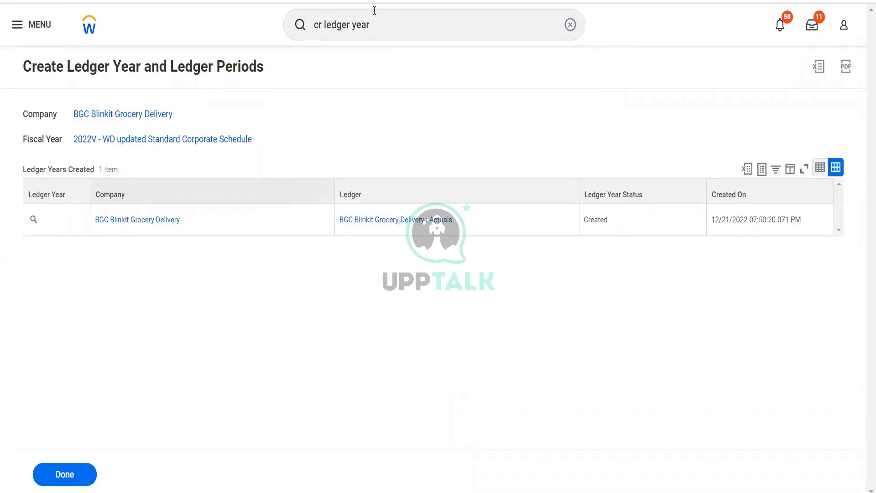
Search for and open the Mass Update Ledger Period Status task
{"action": "left_click", "coordinate": [374, 33]}
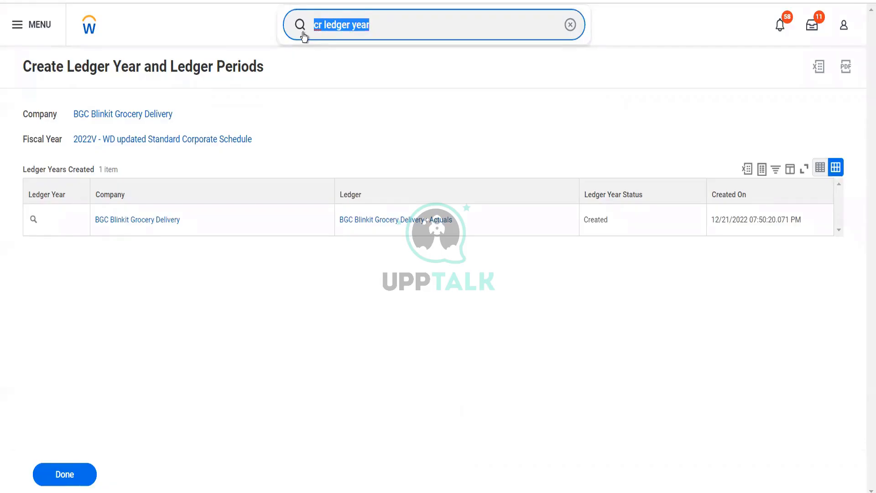
{"action": "type", "text": "mass "}
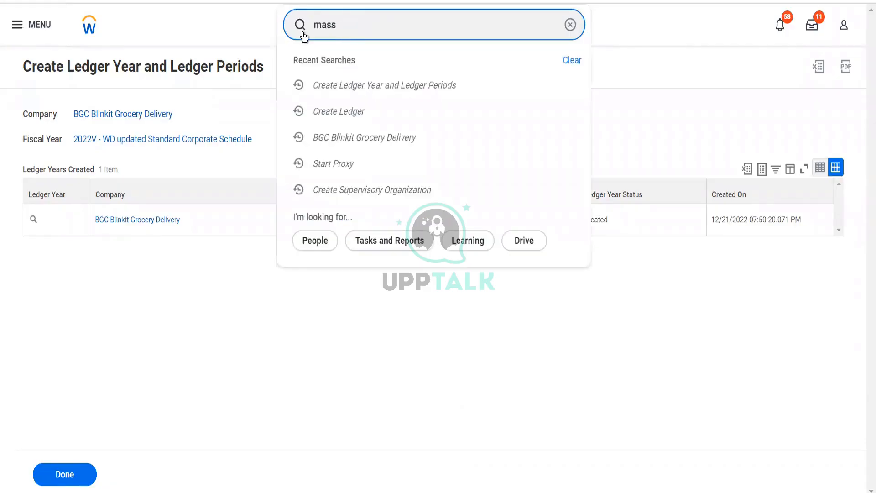
{"action": "type", "text": "upda"}
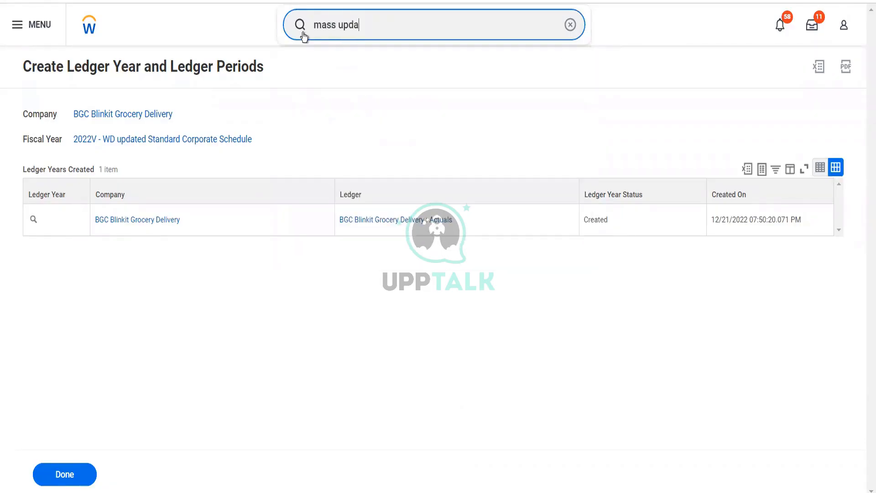
{"action": "type", "text": "ter"}
{"action": "type", "text": "leg"}
{"action": "key", "text": "BackSpace"}
{"action": "type", "text": "dger"}
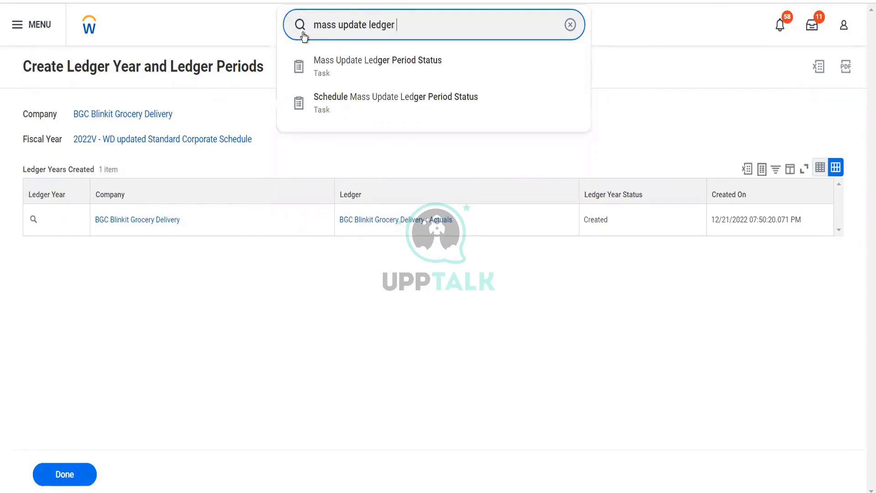
{"action": "left_click", "coordinate": [396, 62]}
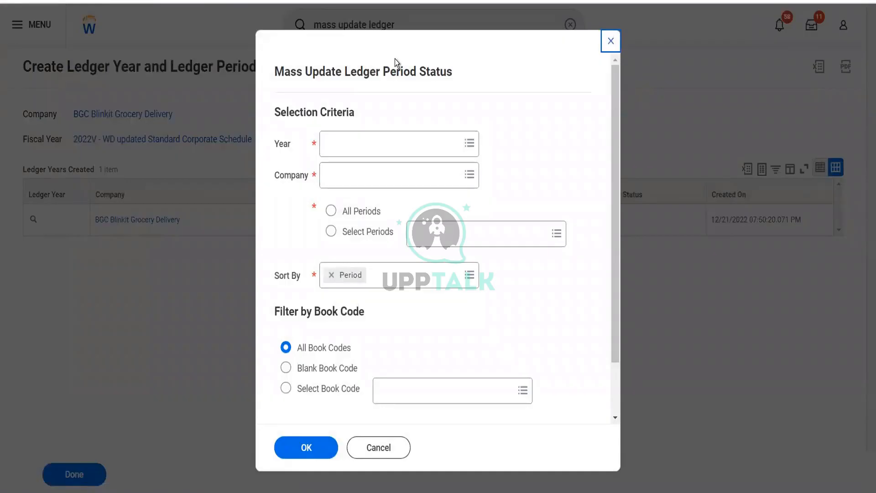
Set the year to 2022V - WD updated Standard Corporate Schedule
{"action": "left_click", "coordinate": [402, 150]}
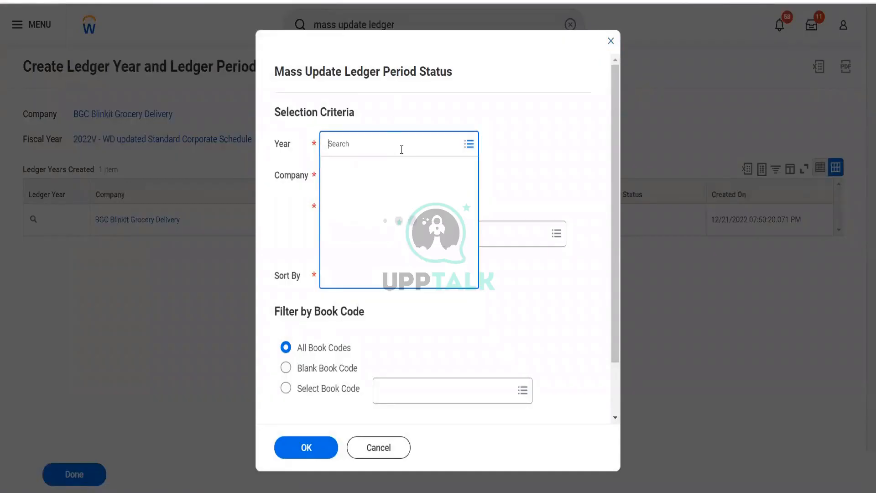
{"action": "type", "text": "2022"}
{"action": "key", "text": "Return"}
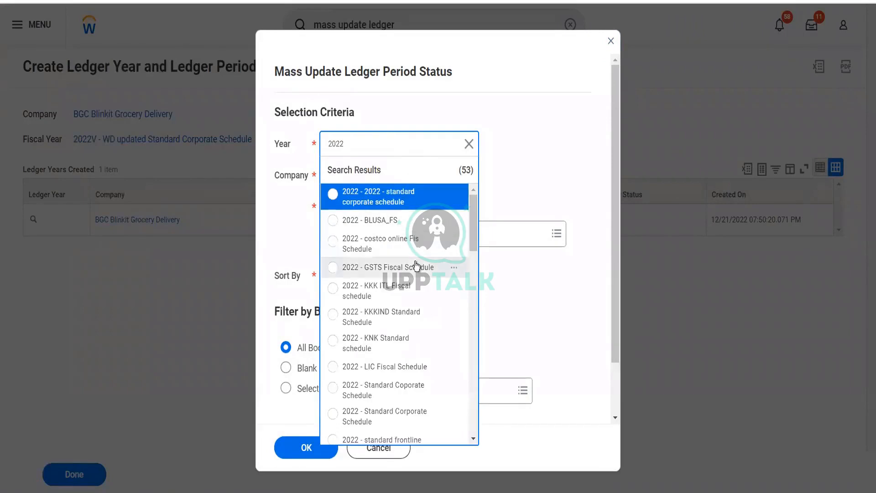
{"action": "scroll", "coordinate": [416, 266], "scroll_direction": "down", "scroll_amount": 5}
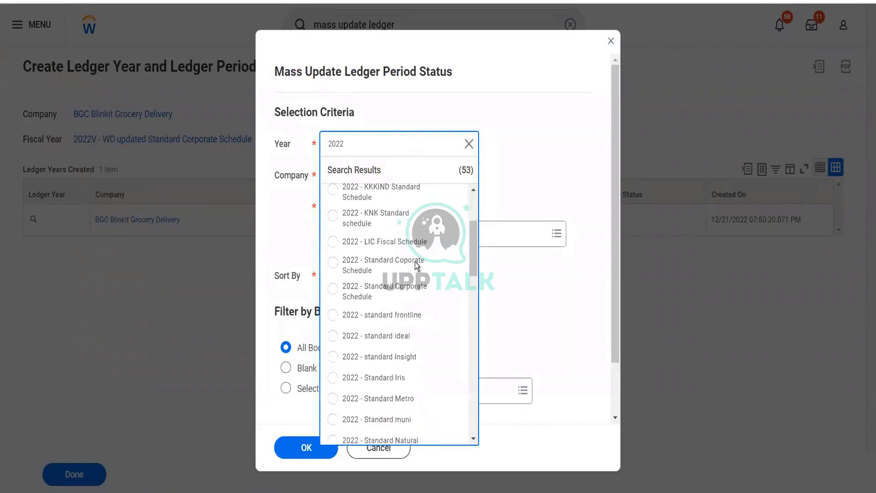
{"action": "scroll", "coordinate": [416, 266], "scroll_direction": "down", "scroll_amount": 1}
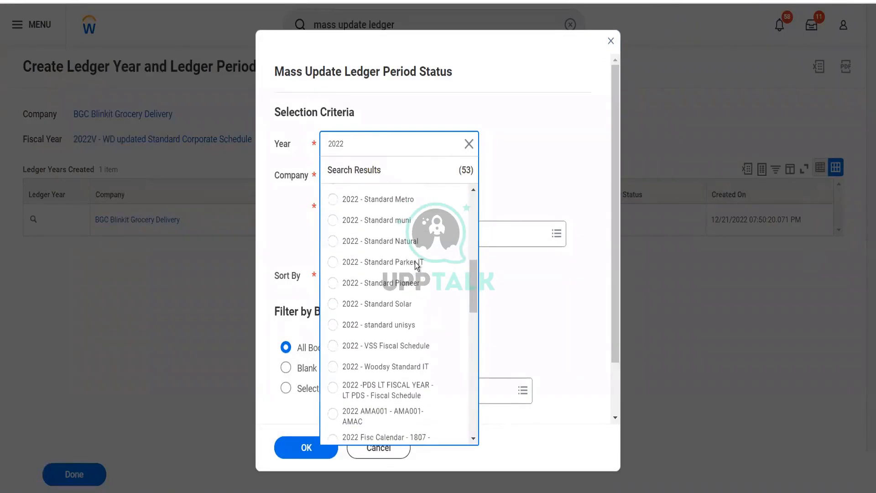
{"action": "scroll", "coordinate": [416, 266], "scroll_direction": "down", "scroll_amount": 2}
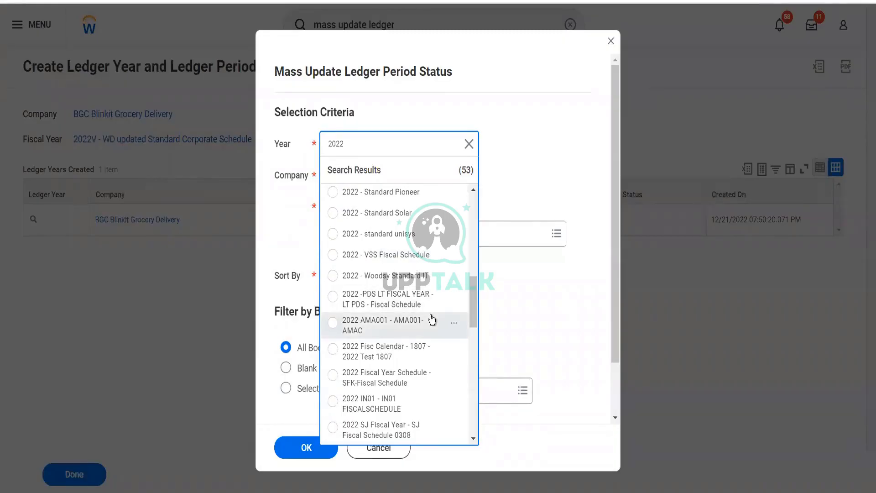
{"action": "scroll", "coordinate": [431, 319], "scroll_direction": "down", "scroll_amount": 3}
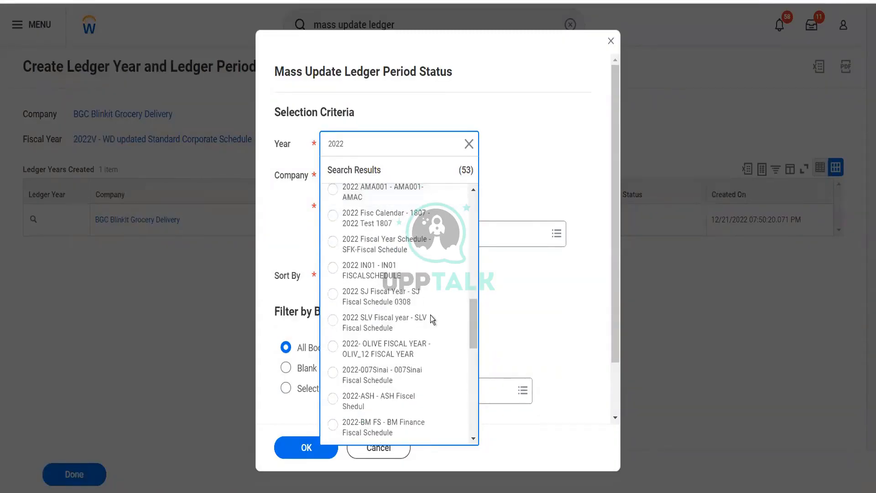
{"action": "scroll", "coordinate": [431, 318], "scroll_direction": "down", "scroll_amount": 2}
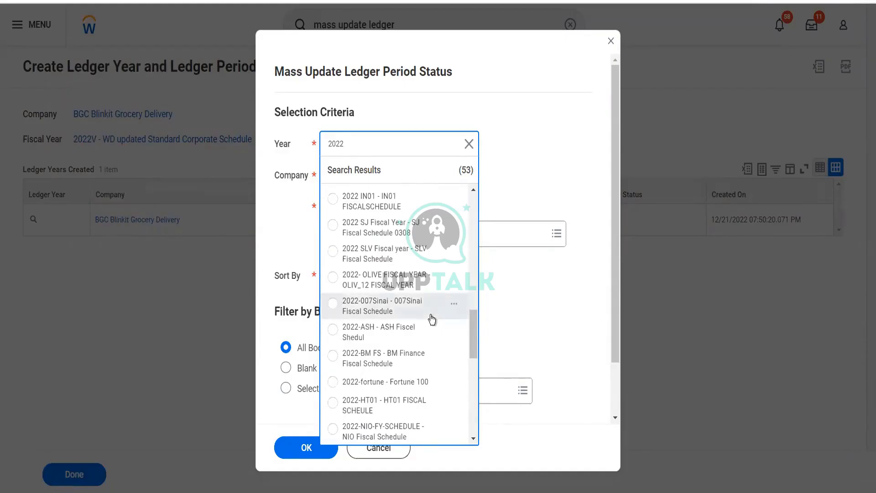
{"action": "scroll", "coordinate": [431, 319], "scroll_direction": "down", "scroll_amount": 5}
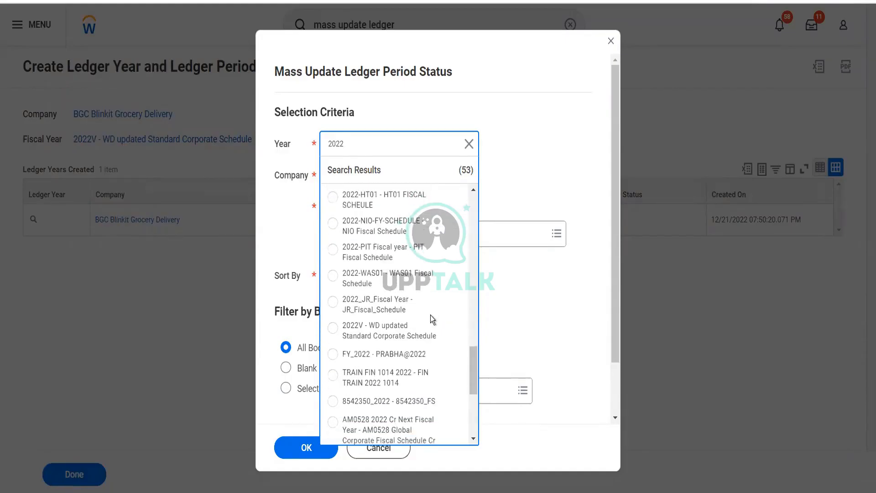
{"action": "left_click", "coordinate": [406, 337]}
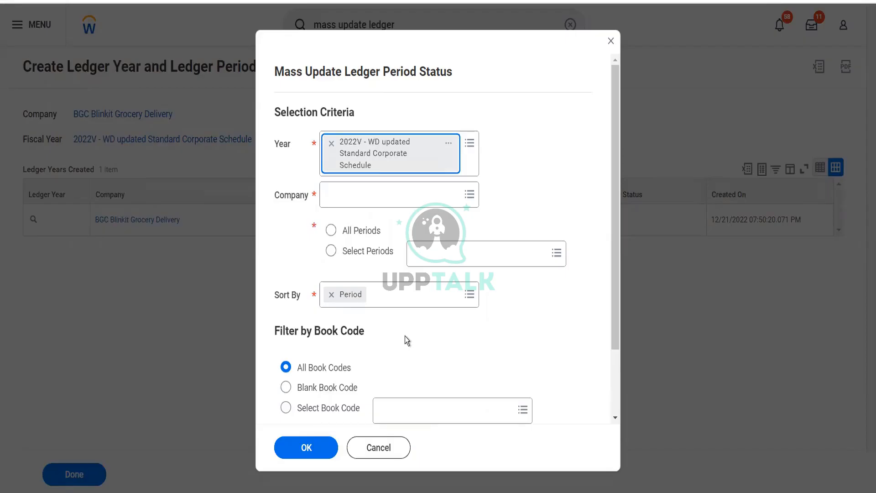
Set the company to BGC Blinkit Grocery Delivery, choose All Periods, and submit the selection criteria
{"action": "left_click", "coordinate": [360, 197]}
{"action": "type", "text": "blinkit"}
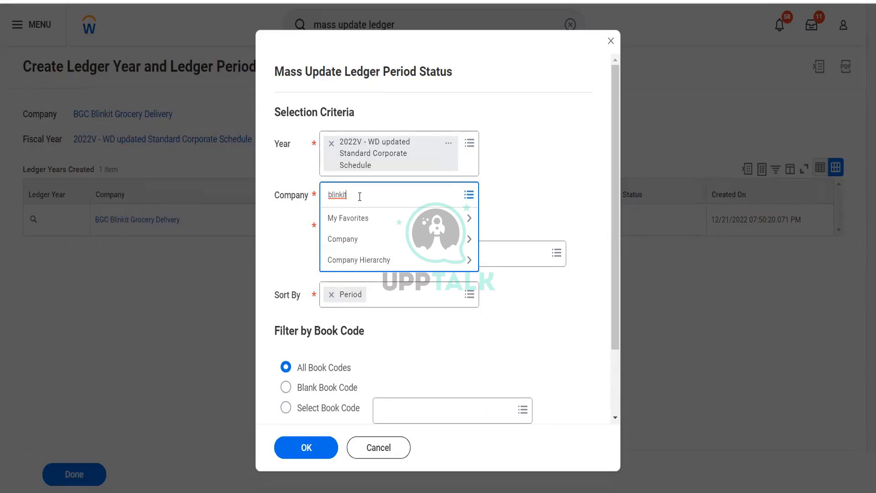
{"action": "key", "text": "Return"}
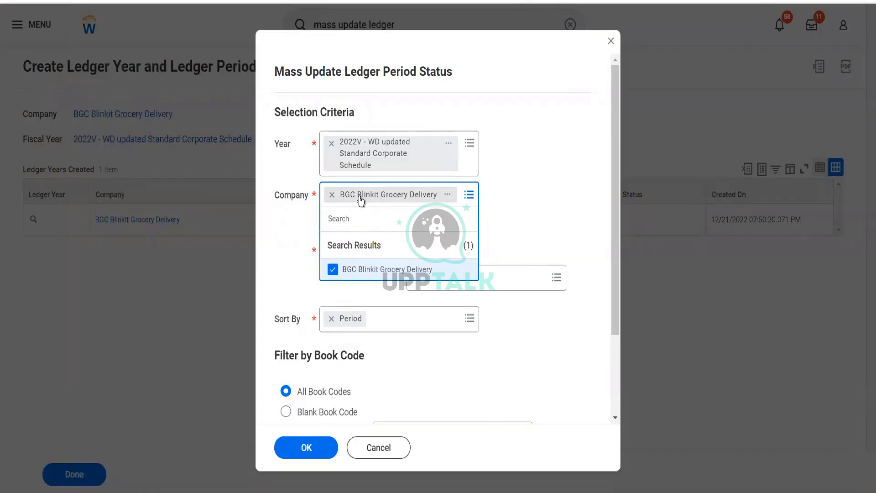
{"action": "left_click", "coordinate": [519, 204]}
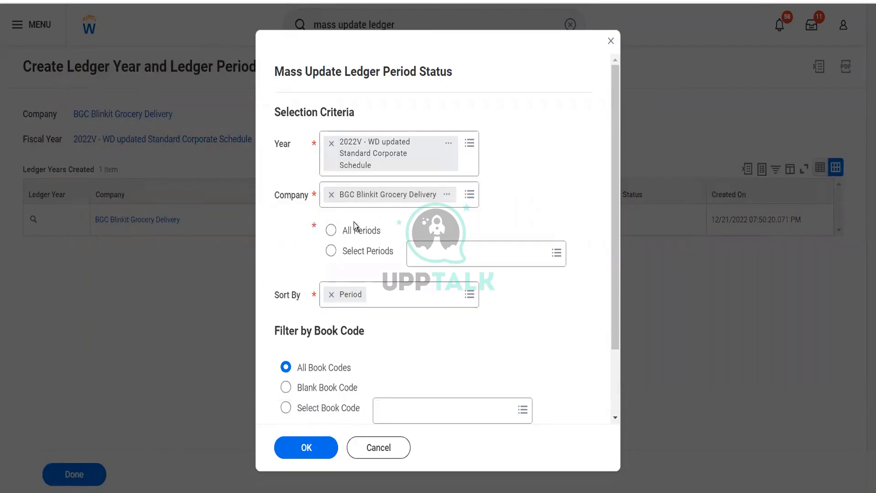
{"action": "left_click", "coordinate": [330, 232]}
{"action": "left_click", "coordinate": [371, 254]}
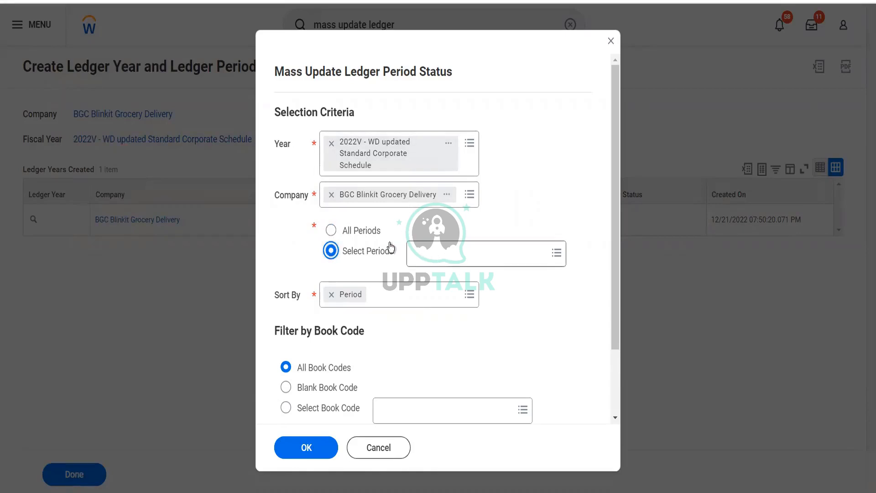
{"action": "left_click", "coordinate": [371, 234]}
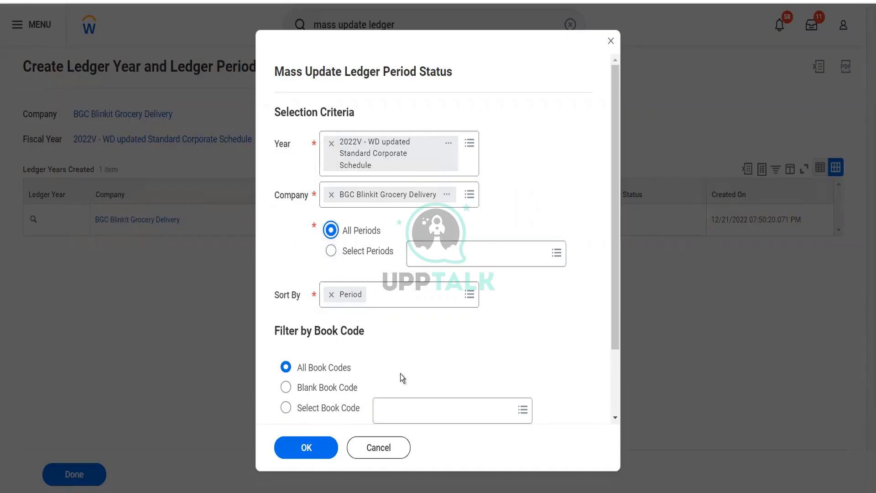
{"action": "left_click", "coordinate": [296, 453]}
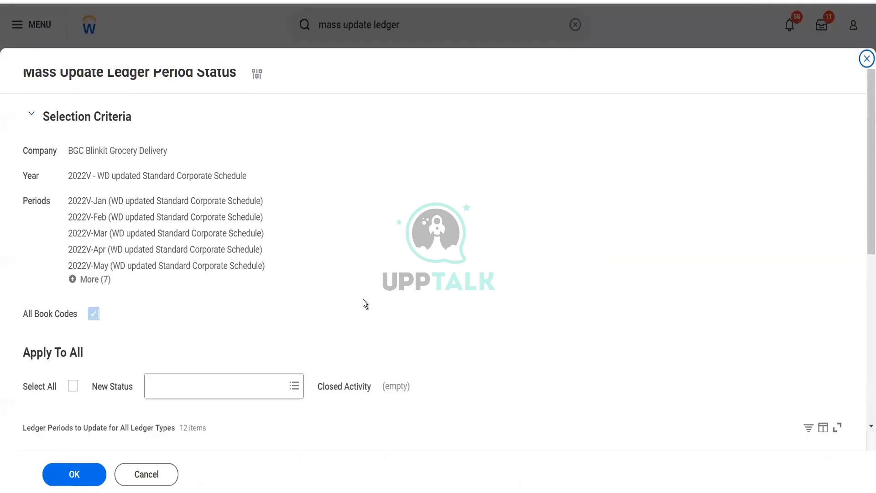
Select all ledger periods, apply the new status Open to all of them, and submit the update
{"action": "scroll", "coordinate": [363, 300], "scroll_direction": "down", "scroll_amount": 5}
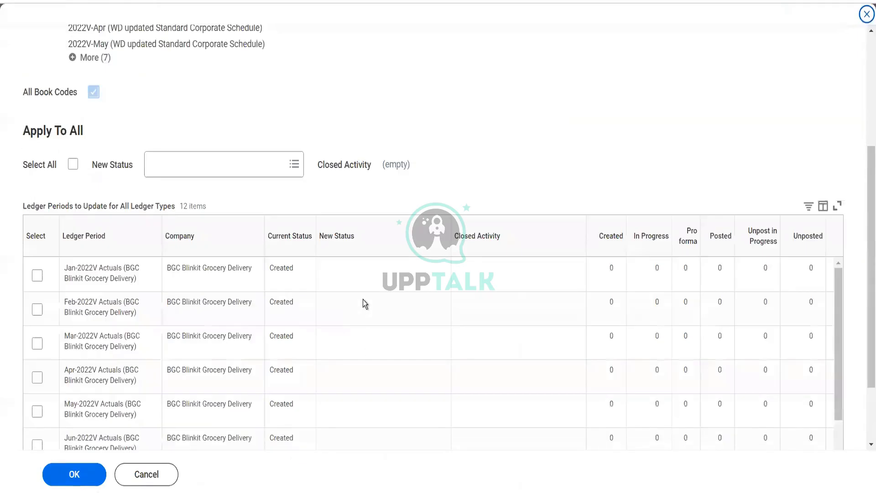
{"action": "left_click", "coordinate": [73, 165]}
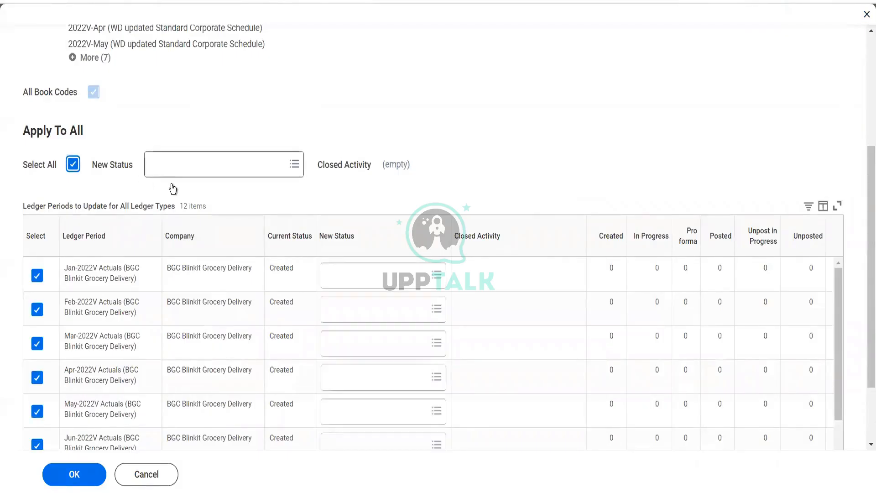
{"action": "left_click", "coordinate": [213, 172]}
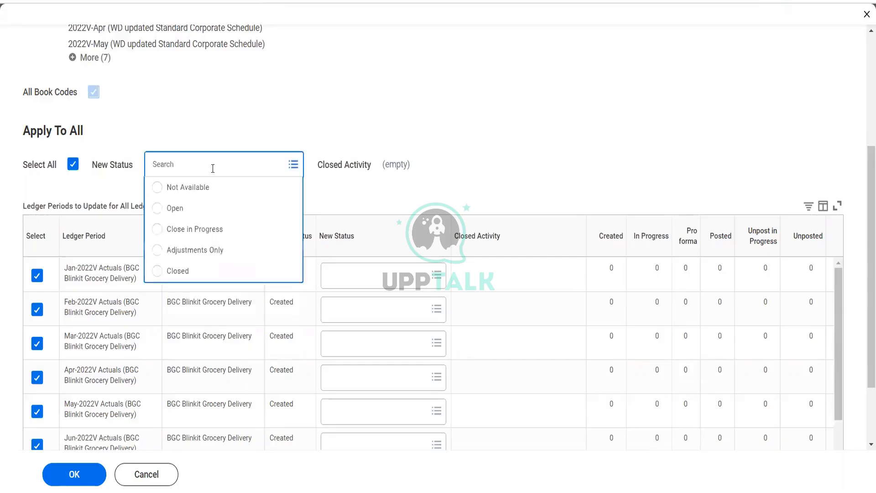
{"action": "left_click", "coordinate": [191, 214]}
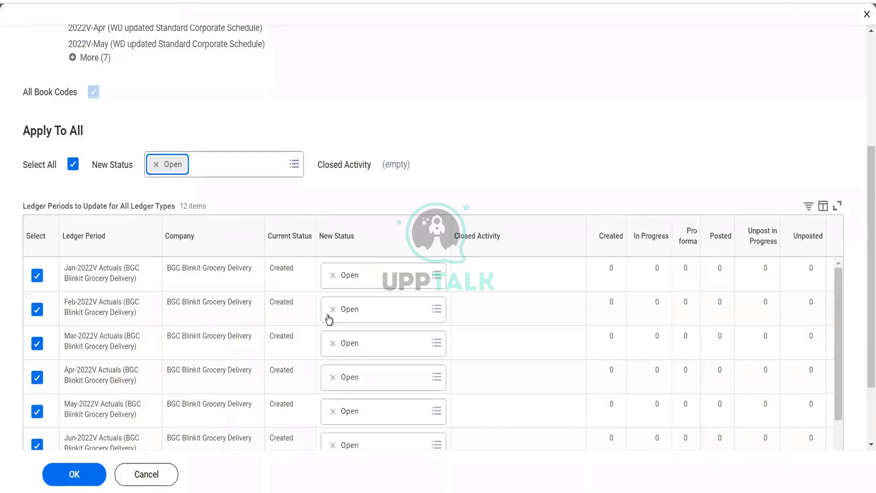
{"action": "left_click", "coordinate": [400, 279]}
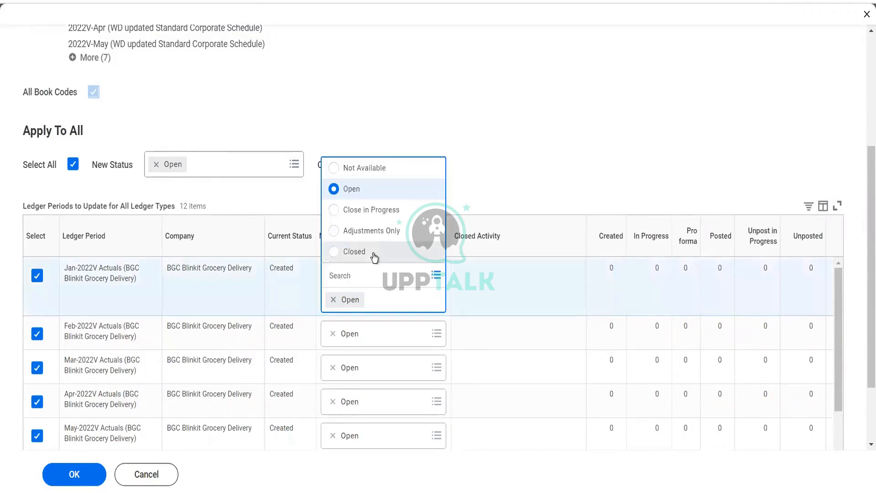
{"action": "left_click", "coordinate": [521, 187]}
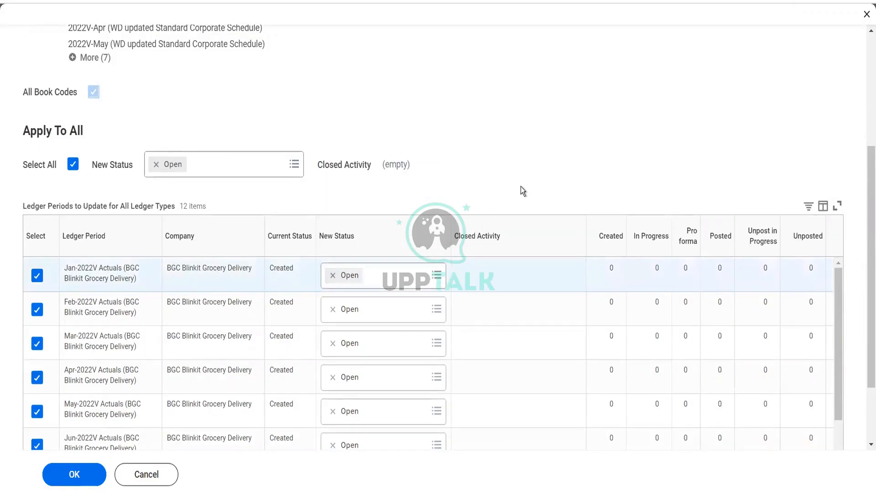
{"action": "left_click", "coordinate": [75, 476]}
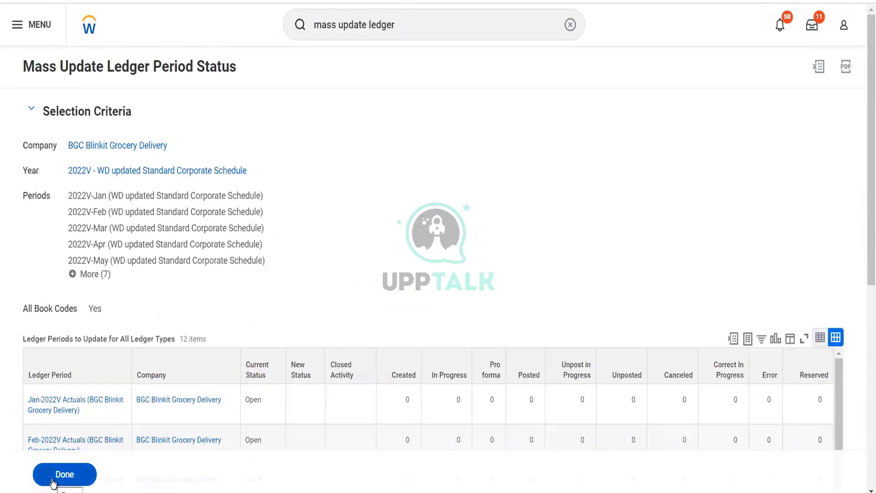
{"action": "left_click", "coordinate": [53, 482]}
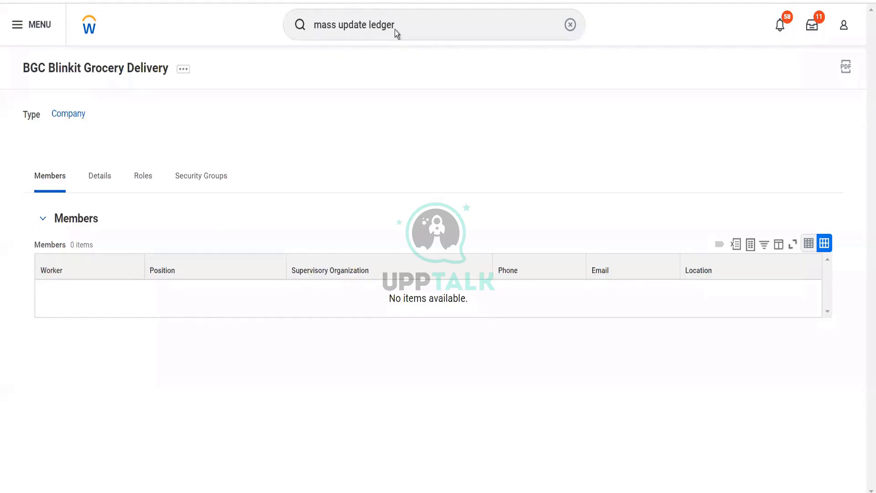
Search business processes for accounting journal and open Accounting Journal Event (Default Definition)
{"action": "left_click", "coordinate": [396, 25]}
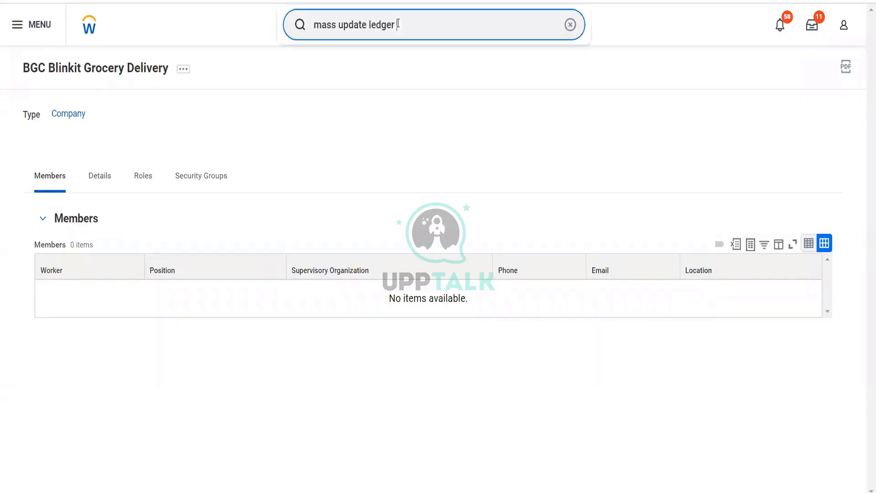
{"action": "triple_click", "coordinate": [340, 24]}
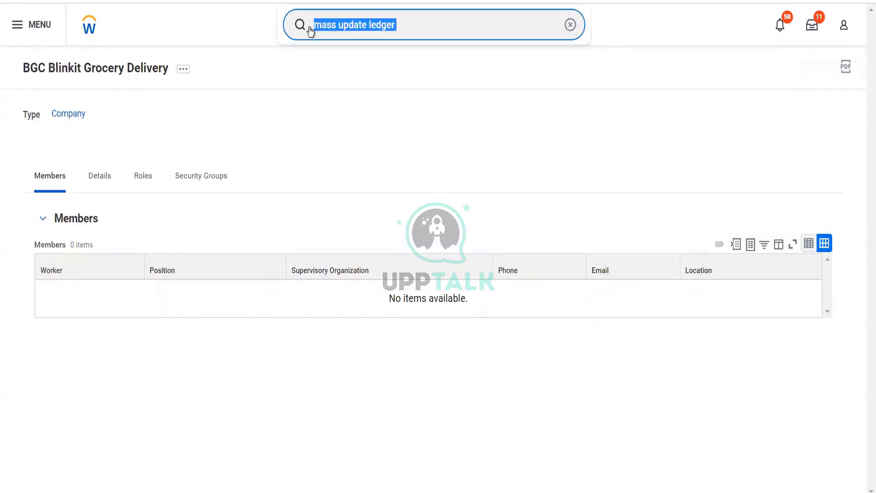
{"action": "type", "text": "bp"}
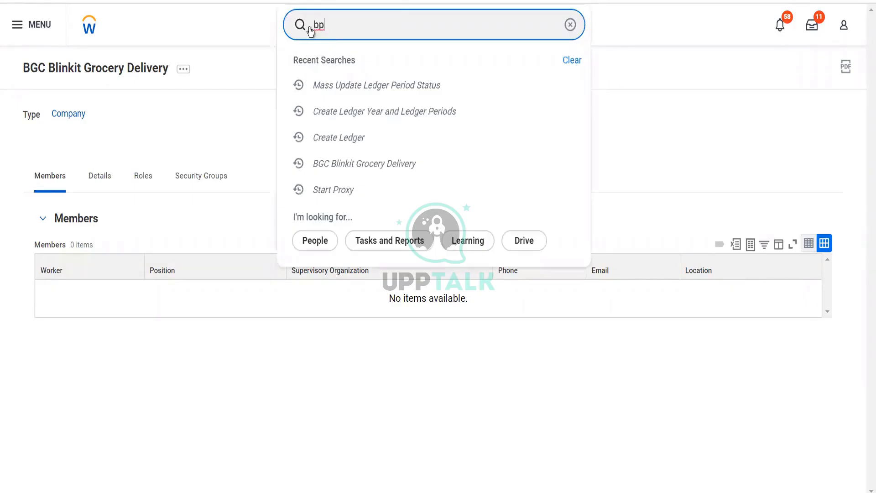
{"action": "type", "text": ": acc"}
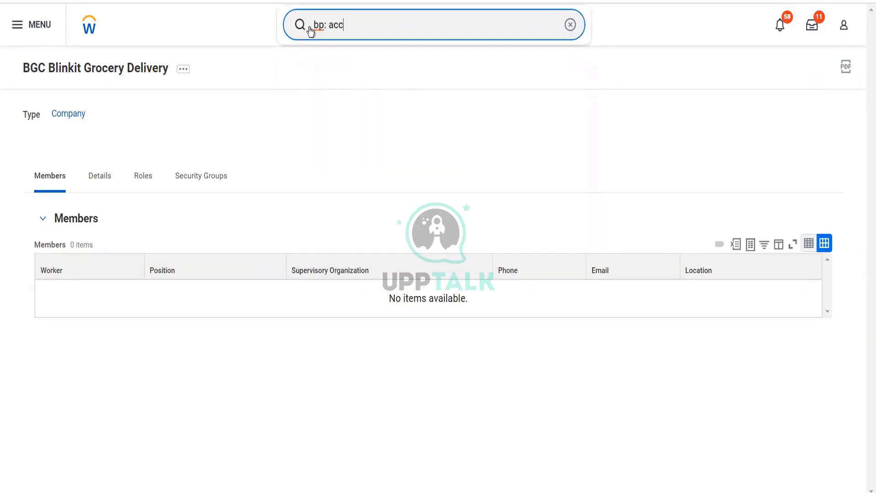
{"action": "type", "text": " jour"}
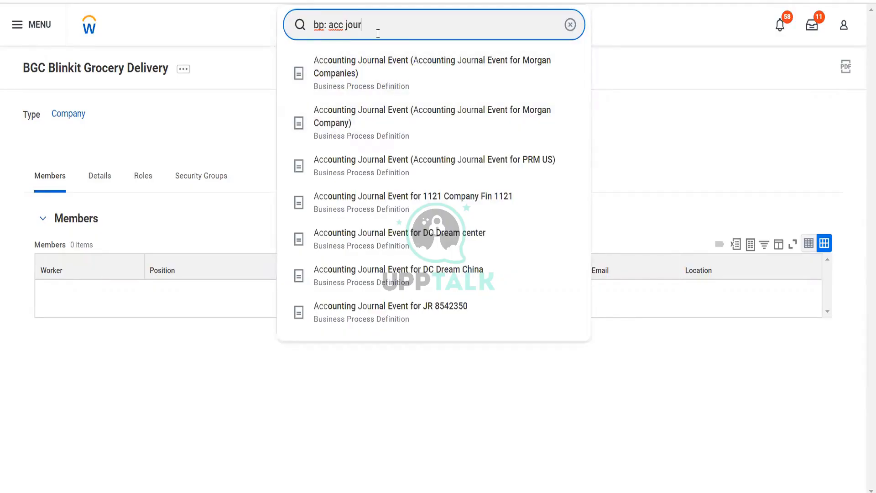
{"action": "type", "text": "nal"}
{"action": "key", "text": "Return"}
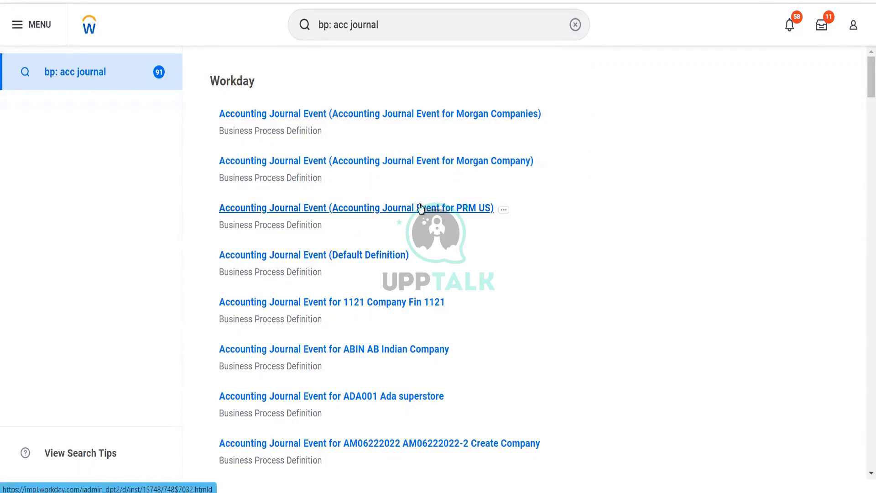
{"action": "left_click", "coordinate": [388, 255]}
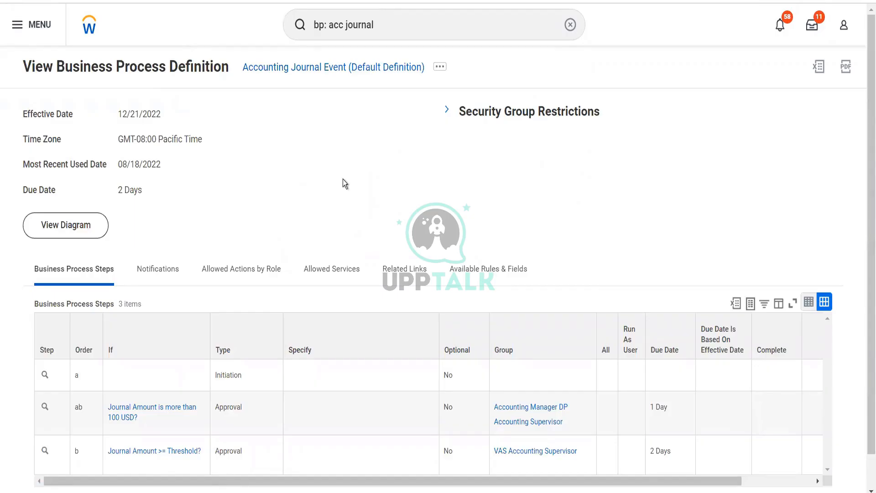
{"action": "scroll", "coordinate": [344, 183], "scroll_direction": "down", "scroll_amount": 1}
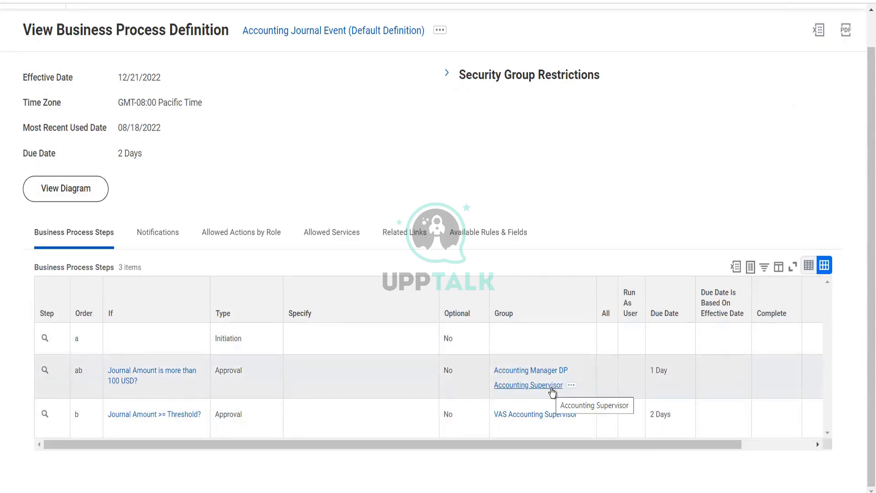
{"action": "mouse_move", "coordinate": [569, 371]}
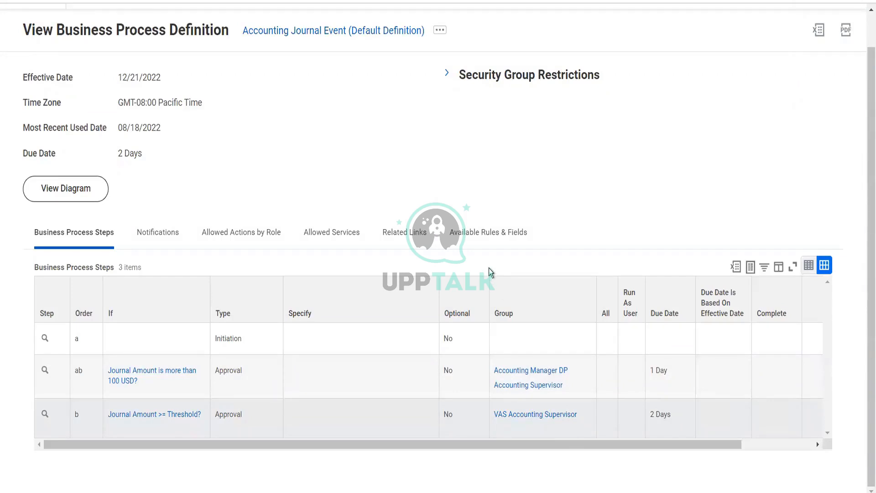
{"action": "scroll", "coordinate": [461, 160], "scroll_direction": "up", "scroll_amount": 1}
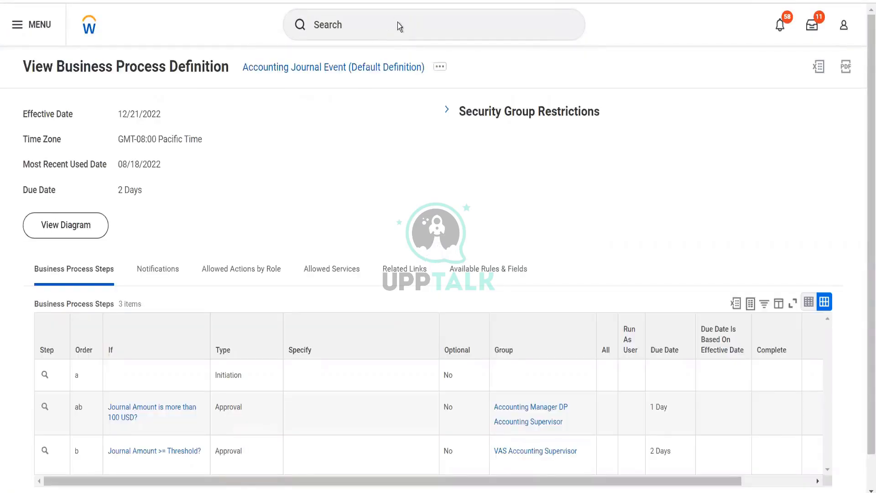
Copy the Accounting Journal Event default definition to the business object BGC Blinkit Grocery Delivery
{"action": "left_click", "coordinate": [439, 67]}
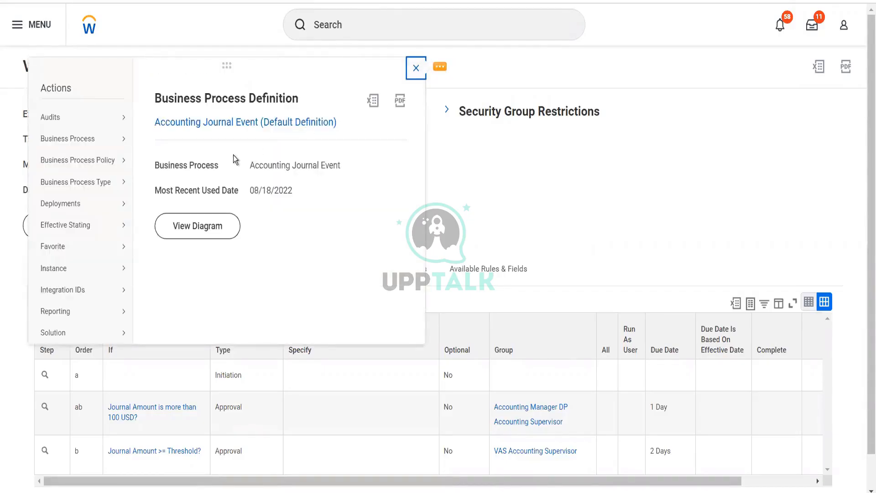
{"action": "mouse_move", "coordinate": [112, 171]}
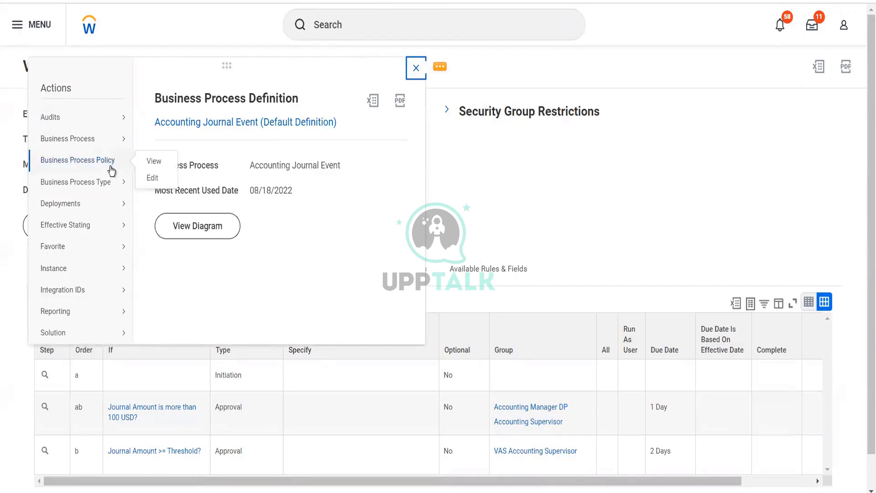
{"action": "mouse_move", "coordinate": [121, 151]}
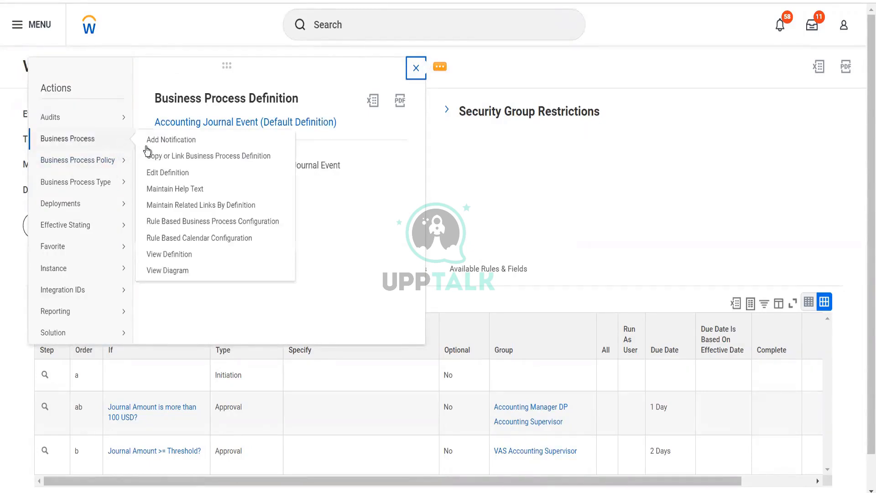
{"action": "left_click", "coordinate": [169, 157]}
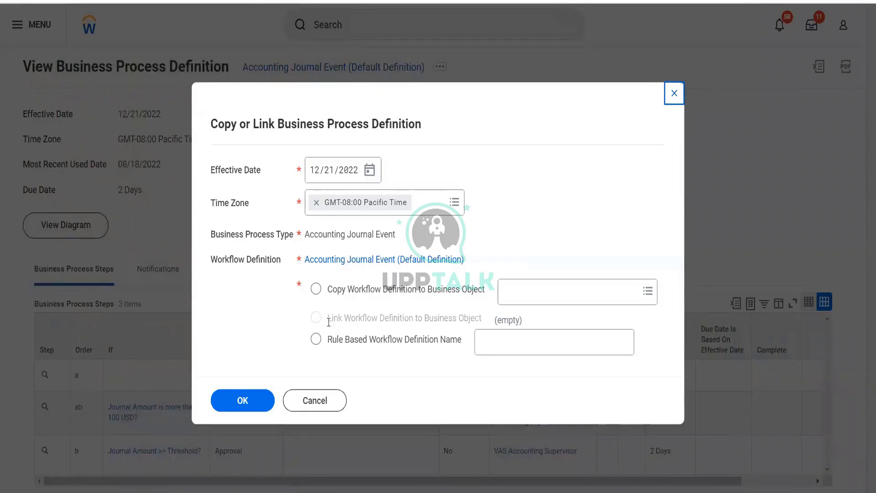
{"action": "left_click", "coordinate": [316, 290]}
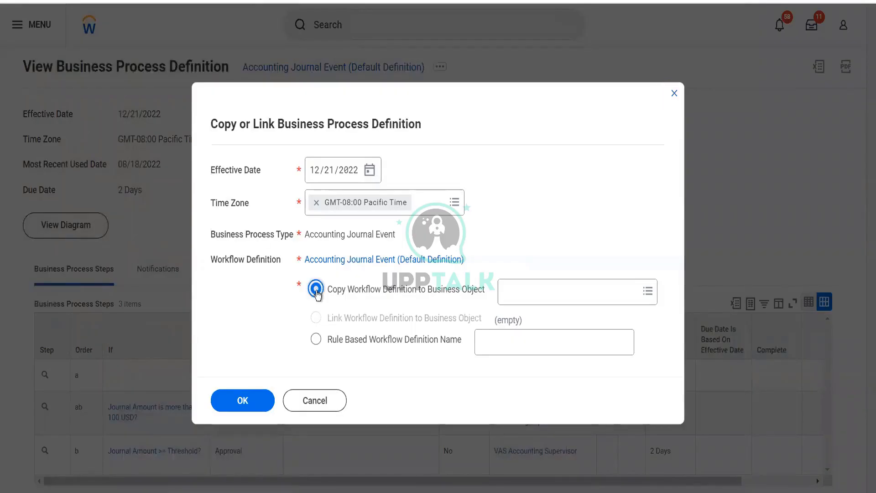
{"action": "left_click", "coordinate": [525, 287]}
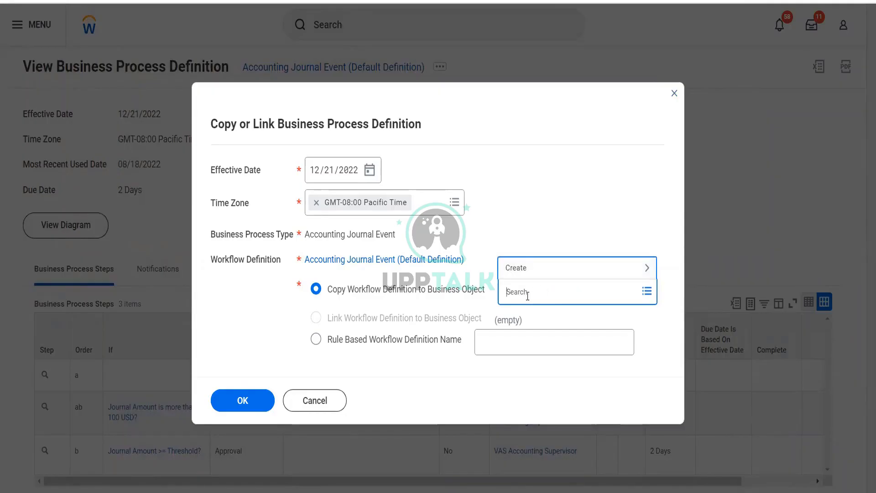
{"action": "type", "text": "blinkit"}
{"action": "key", "text": "Return"}
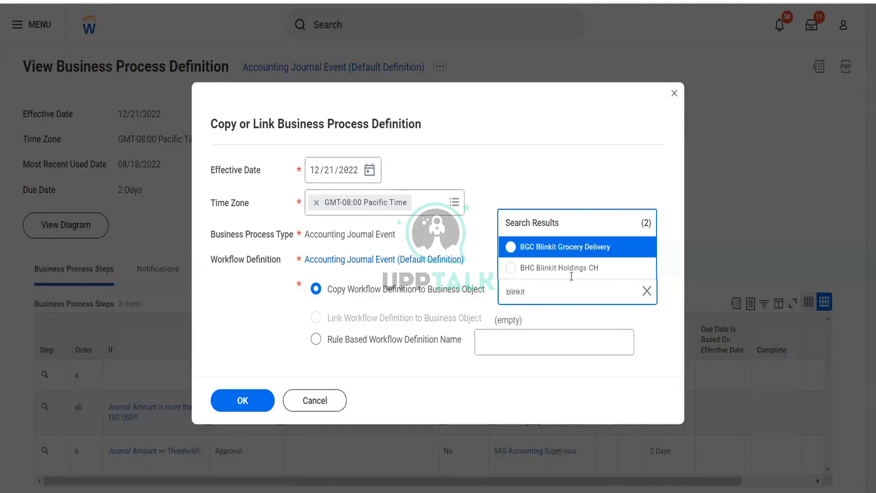
{"action": "left_click", "coordinate": [592, 252]}
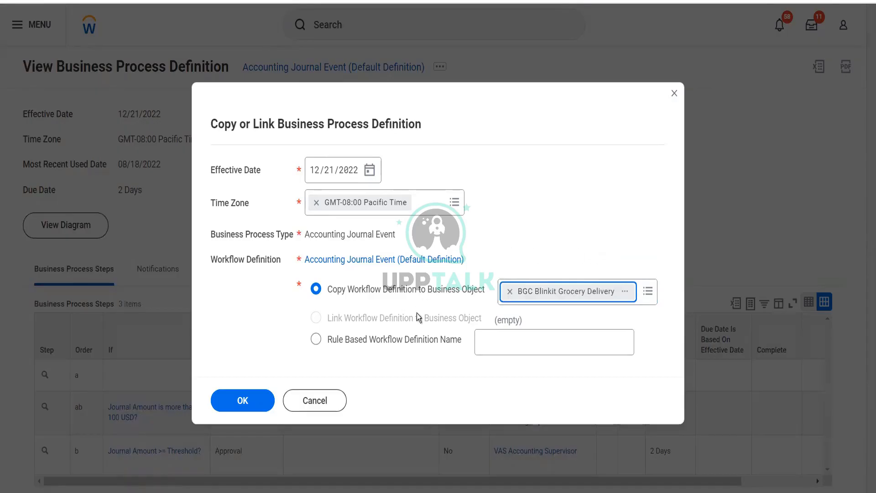
{"action": "left_click", "coordinate": [257, 400]}
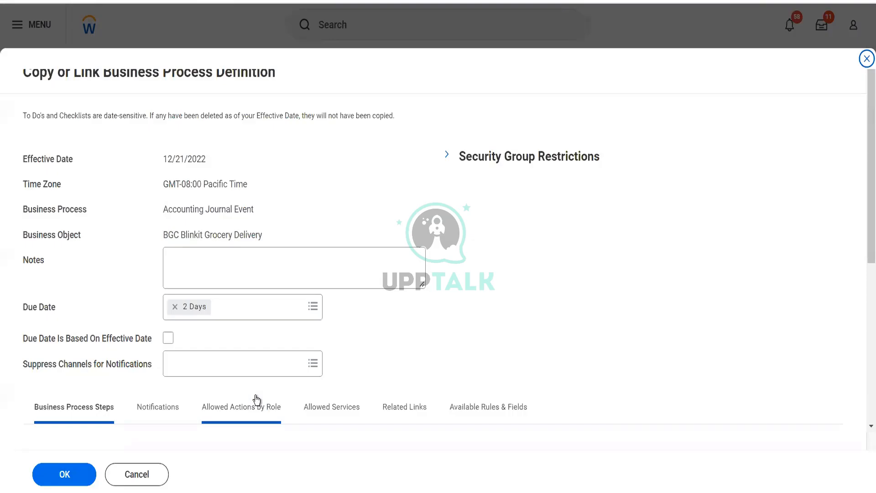
Remove the two approval steps ab and b from the copied definition and save it
{"action": "scroll", "coordinate": [360, 325], "scroll_direction": "down", "scroll_amount": 5}
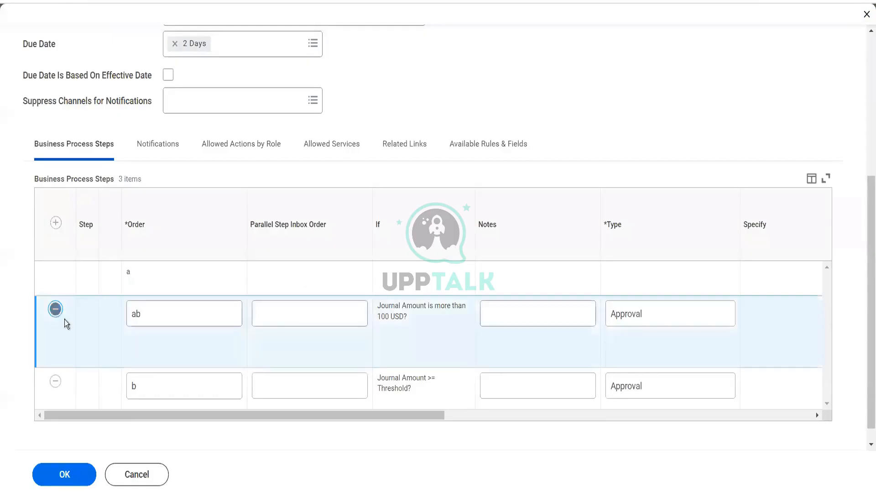
{"action": "left_click", "coordinate": [55, 309]}
{"action": "left_click", "coordinate": [55, 364]}
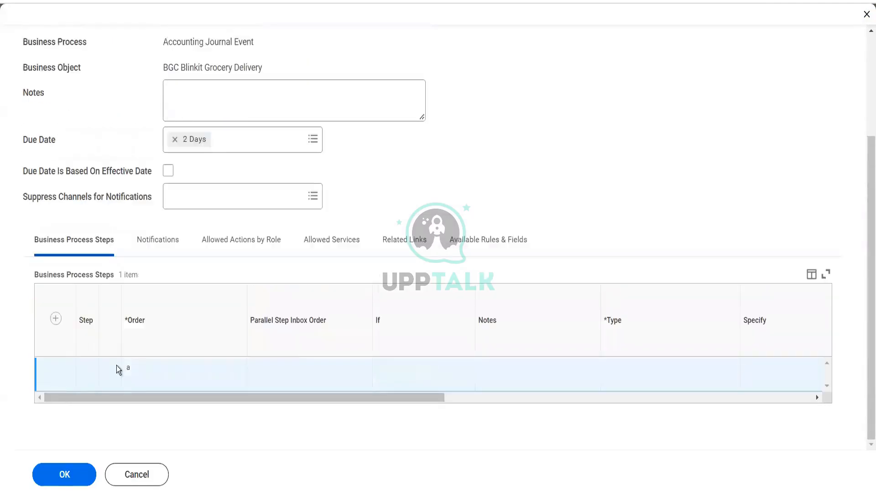
{"action": "left_click", "coordinate": [71, 475]}
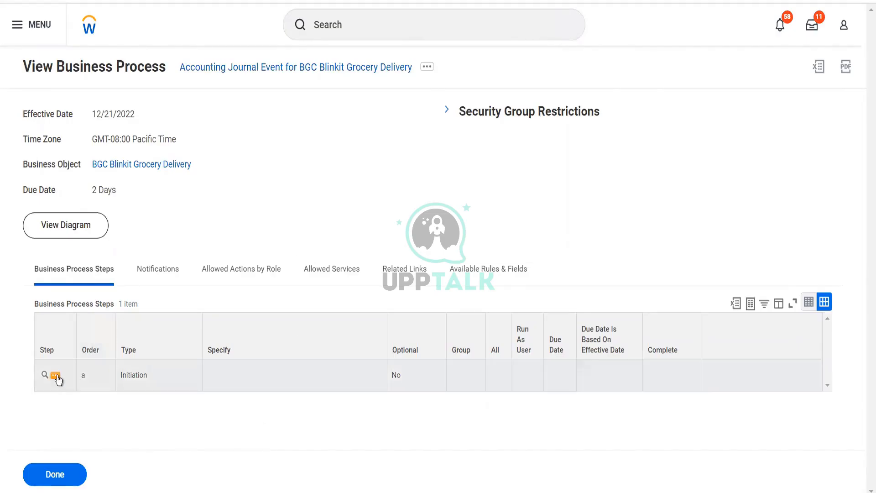
Set the initiation step a of the new business process as the completion step
{"action": "left_click", "coordinate": [56, 376]}
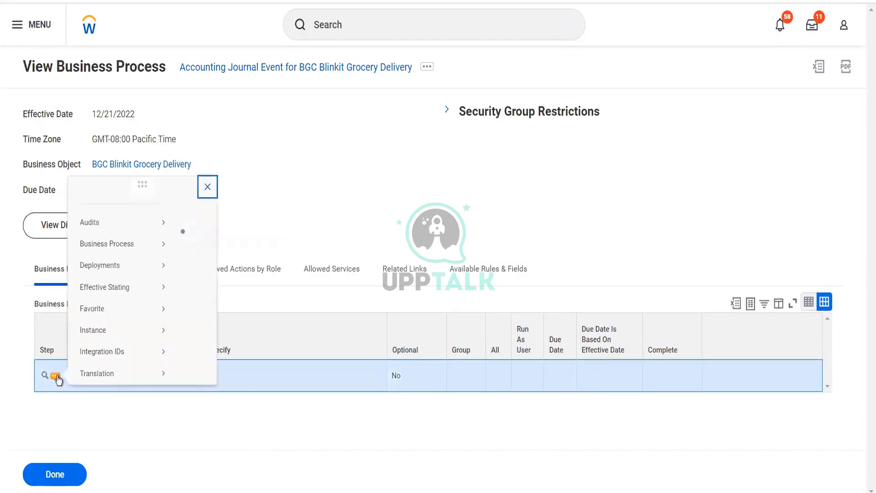
{"action": "mouse_move", "coordinate": [154, 242]}
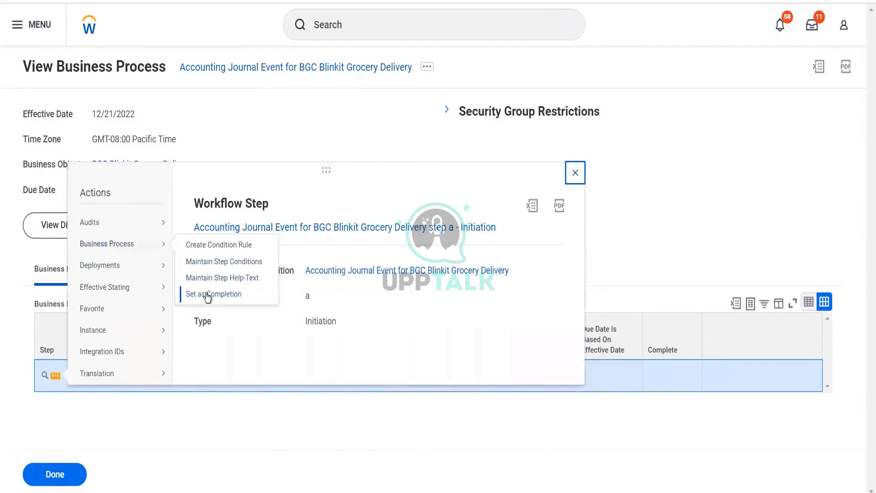
{"action": "left_click", "coordinate": [207, 295]}
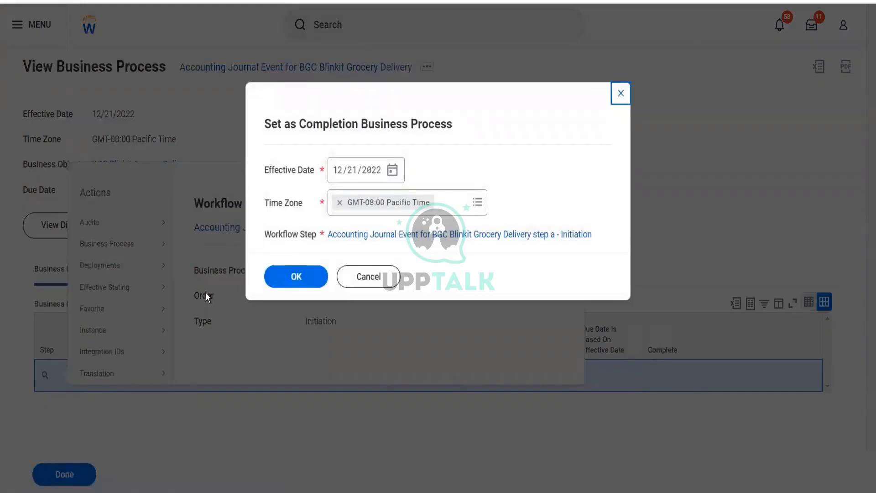
{"action": "left_click", "coordinate": [312, 276]}
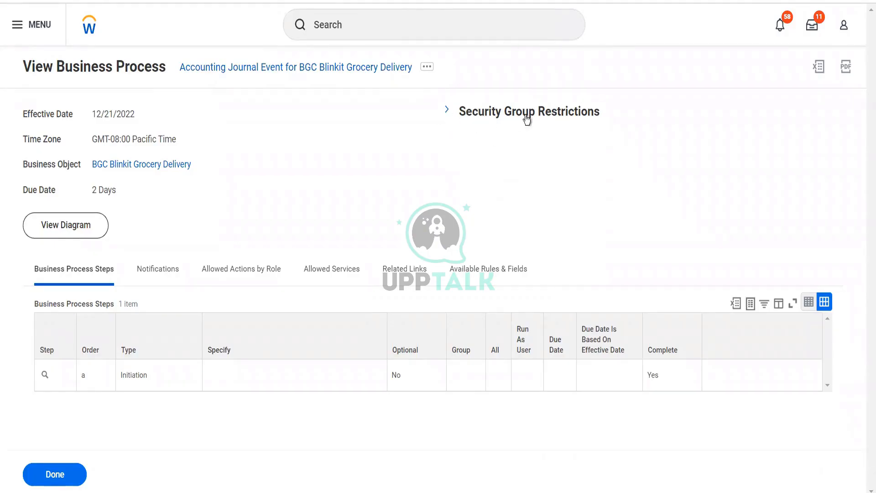
Expand the security group restrictions and review the full list of initiating security groups
{"action": "left_click", "coordinate": [445, 114]}
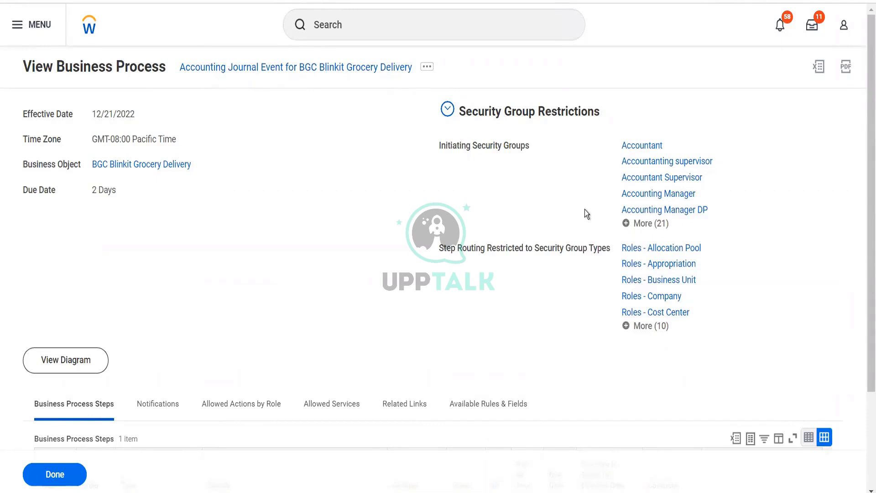
{"action": "left_click", "coordinate": [652, 225]}
{"action": "scroll", "coordinate": [655, 230], "scroll_direction": "down", "scroll_amount": 3}
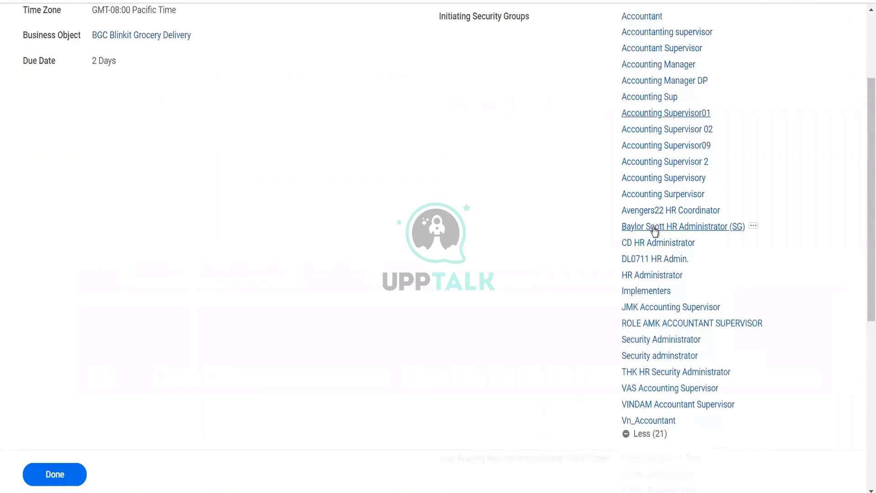
{"action": "scroll", "coordinate": [655, 230], "scroll_direction": "up", "scroll_amount": 3}
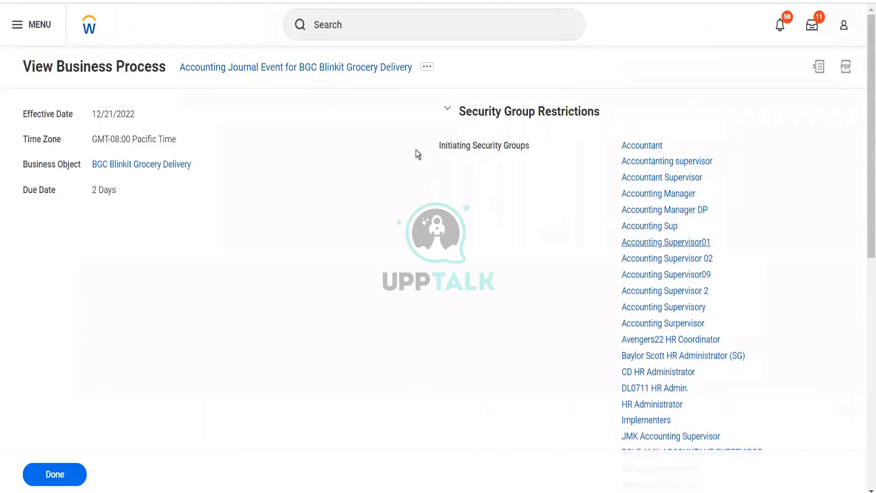
Edit the business process security policy, removing every Create Journal initiating security group except Accountant
{"action": "left_click", "coordinate": [428, 68]}
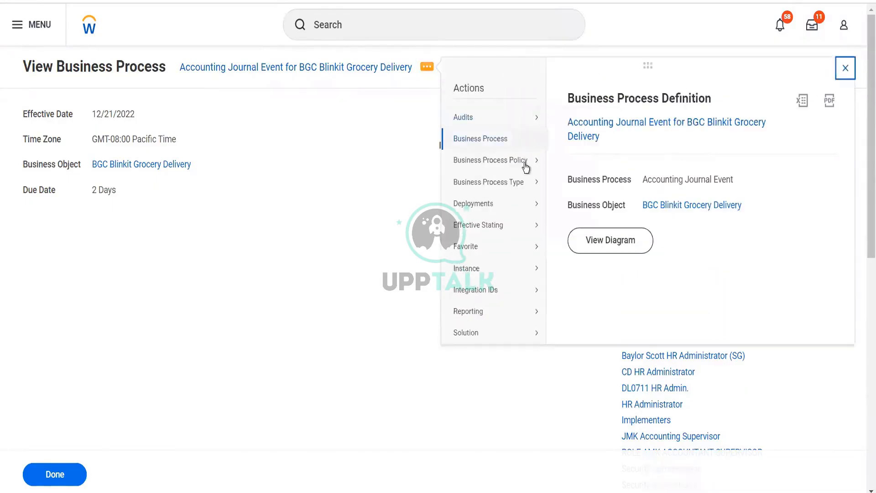
{"action": "mouse_move", "coordinate": [526, 168]}
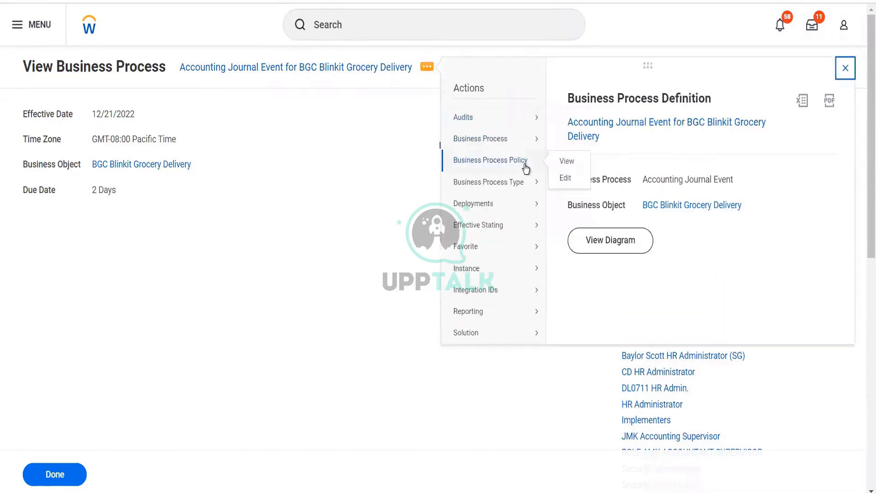
{"action": "left_click", "coordinate": [566, 179]}
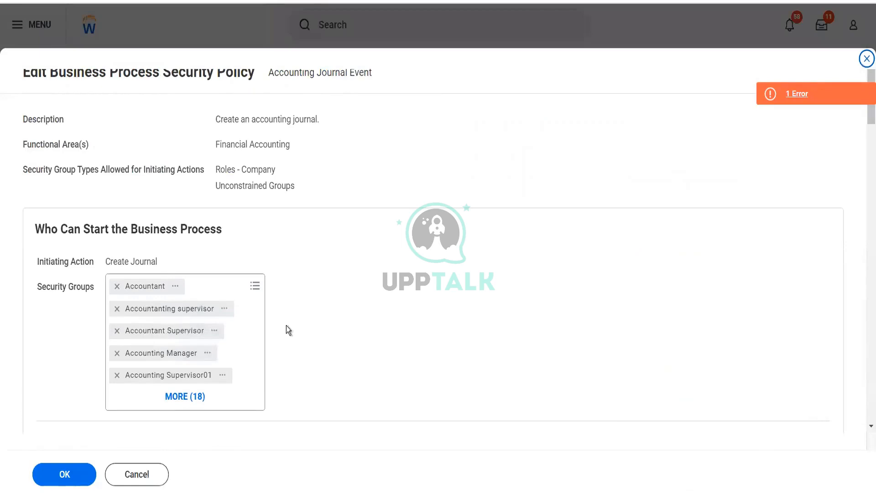
{"action": "left_click", "coordinate": [184, 397]}
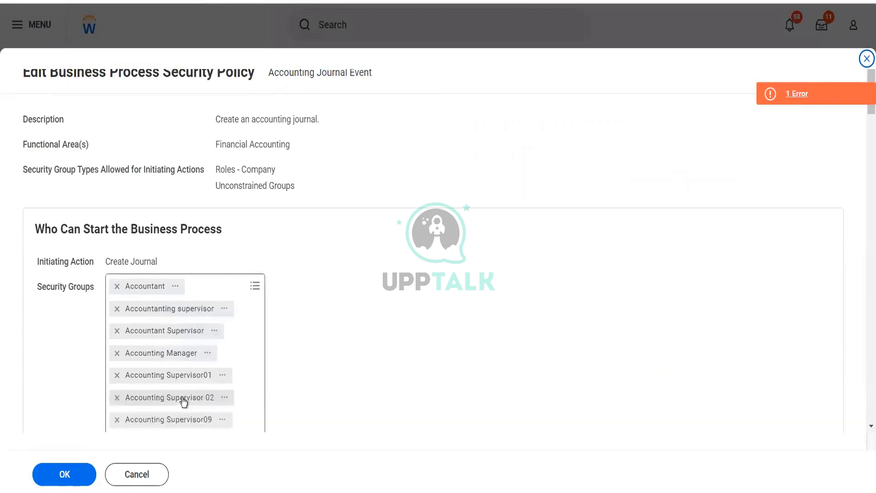
{"action": "left_click", "coordinate": [117, 309]}
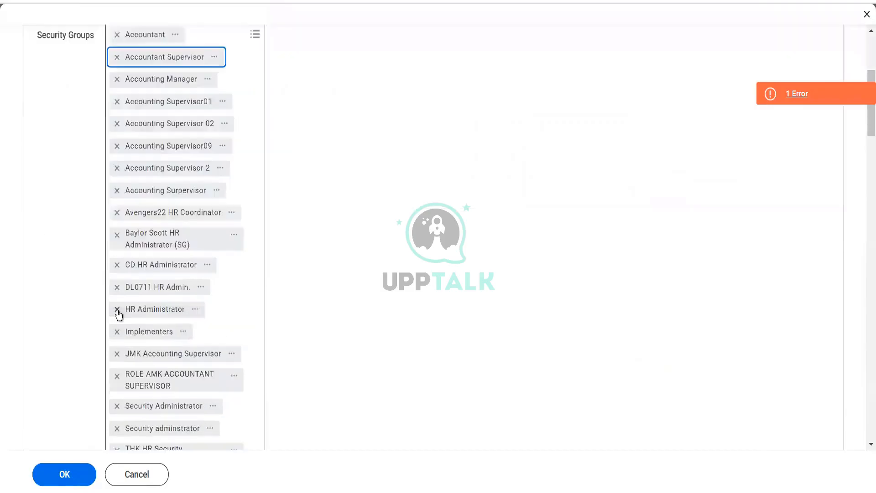
{"action": "left_click", "coordinate": [119, 60]}
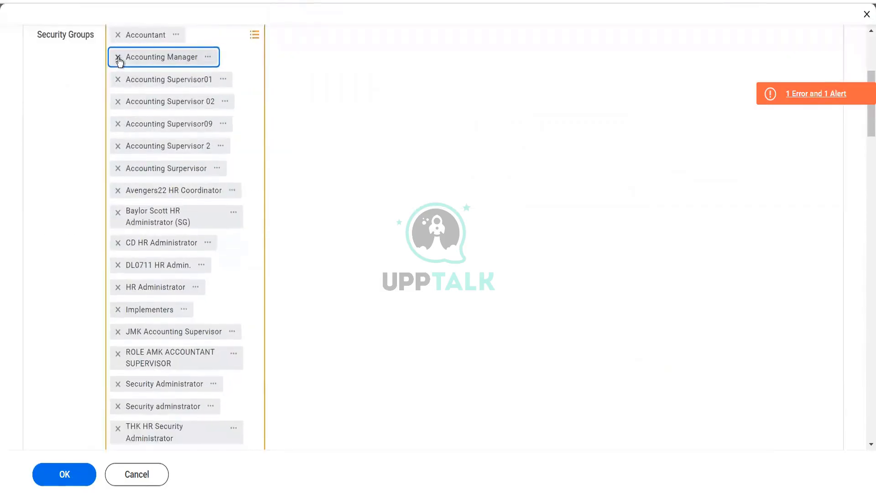
{"action": "left_click", "coordinate": [118, 61]}
{"action": "left_click", "coordinate": [118, 60]}
{"action": "left_click", "coordinate": [118, 60]}
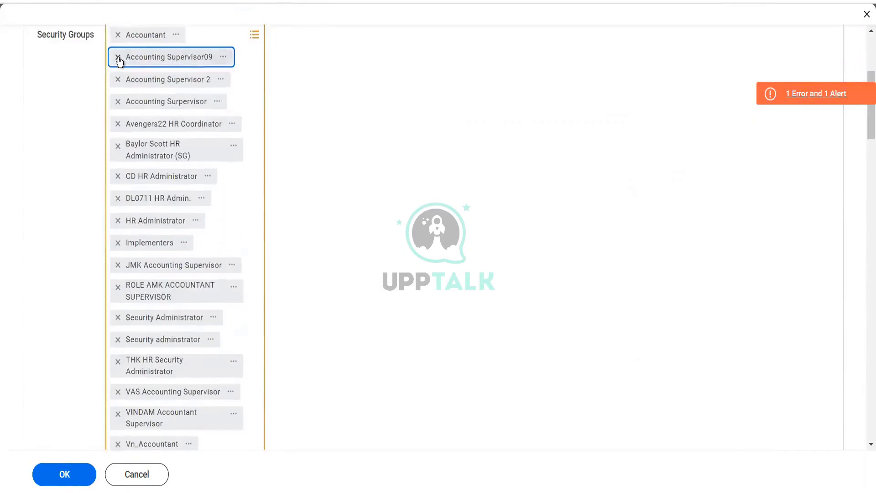
{"action": "left_click", "coordinate": [118, 58]}
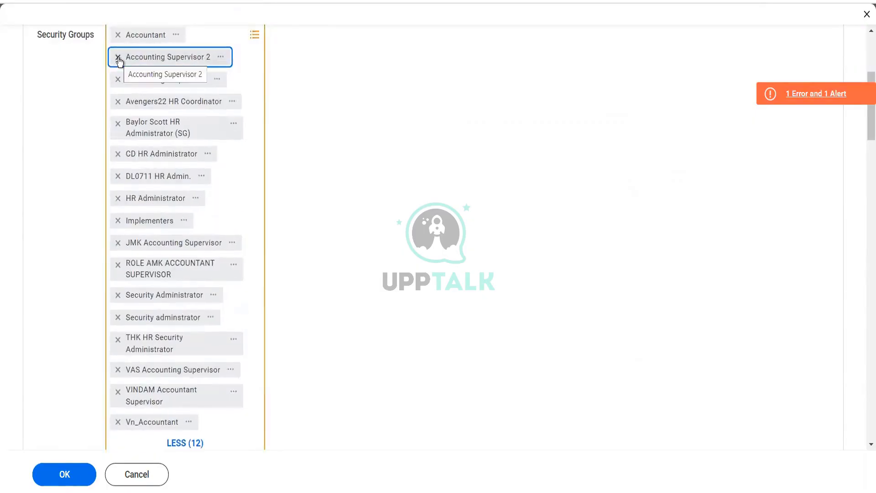
{"action": "left_click", "coordinate": [118, 58]}
{"action": "left_click", "coordinate": [118, 58]}
{"action": "left_click", "coordinate": [118, 58]}
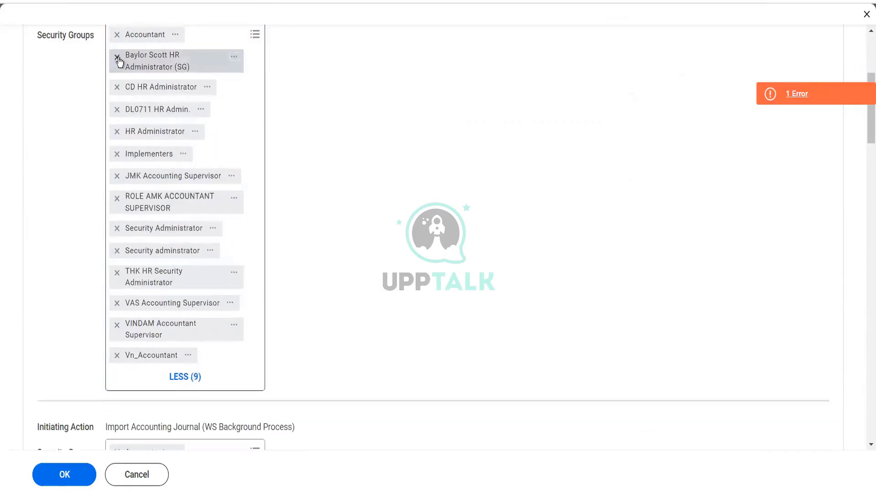
{"action": "left_click", "coordinate": [118, 59]}
{"action": "left_click", "coordinate": [118, 58]}
{"action": "left_click", "coordinate": [118, 58]}
{"action": "left_click", "coordinate": [118, 58]}
{"action": "left_click", "coordinate": [119, 59]}
{"action": "left_click", "coordinate": [118, 59]}
{"action": "left_click", "coordinate": [118, 59]}
{"action": "left_click", "coordinate": [118, 58]}
{"action": "left_click", "coordinate": [119, 58]}
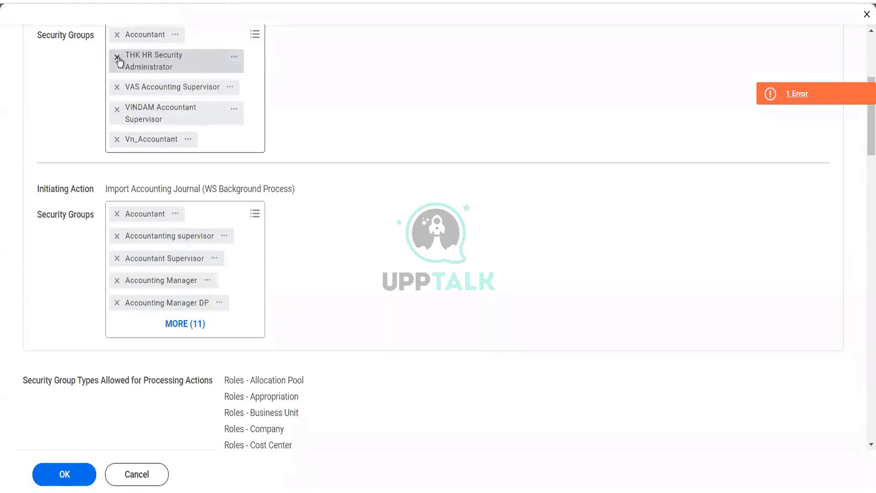
{"action": "left_click", "coordinate": [119, 59]}
{"action": "left_click", "coordinate": [118, 59]}
{"action": "left_click", "coordinate": [118, 58]}
{"action": "left_click", "coordinate": [118, 59]}
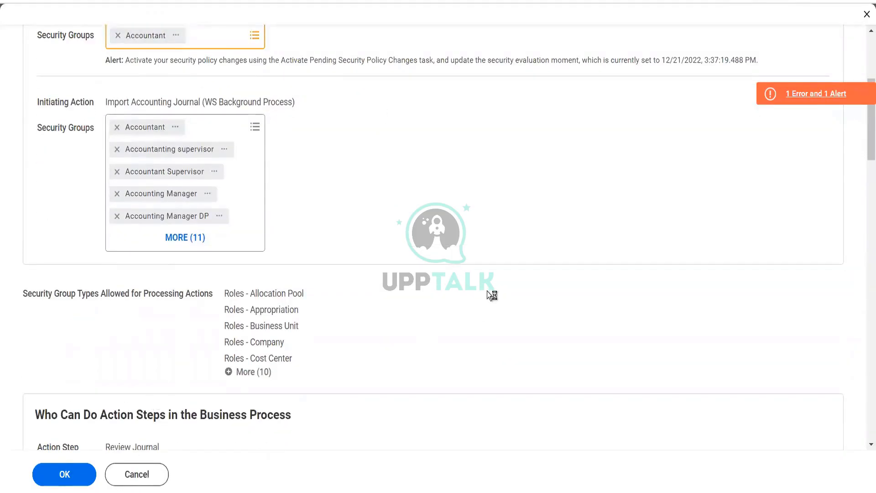
Review the security groups assigned to the remaining initiating actions, action steps and business process actions
{"action": "scroll", "coordinate": [489, 290], "scroll_direction": "down", "scroll_amount": 4}
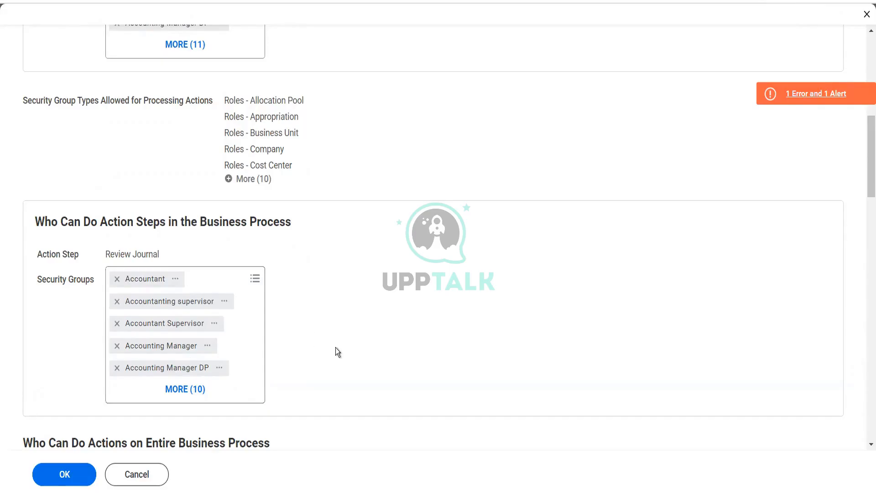
{"action": "scroll", "coordinate": [336, 347], "scroll_direction": "down", "scroll_amount": 4}
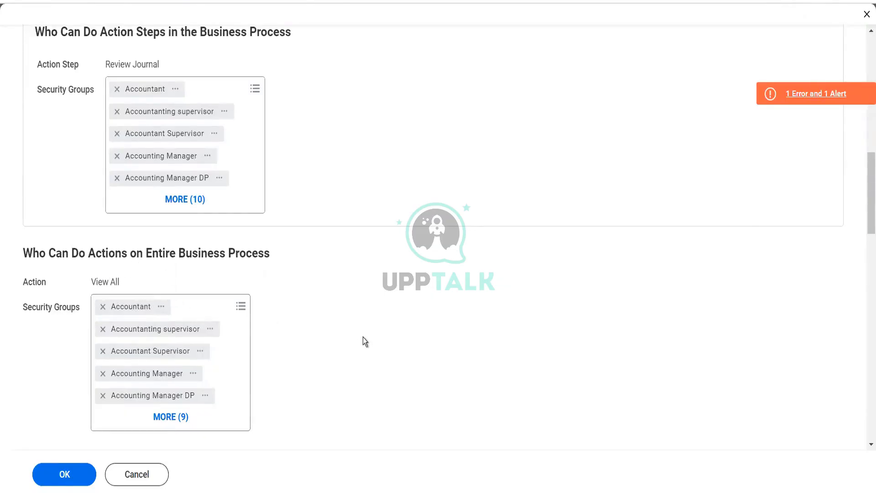
{"action": "scroll", "coordinate": [363, 337], "scroll_direction": "down", "scroll_amount": 10}
{"action": "scroll", "coordinate": [242, 291], "scroll_direction": "up", "scroll_amount": 1}
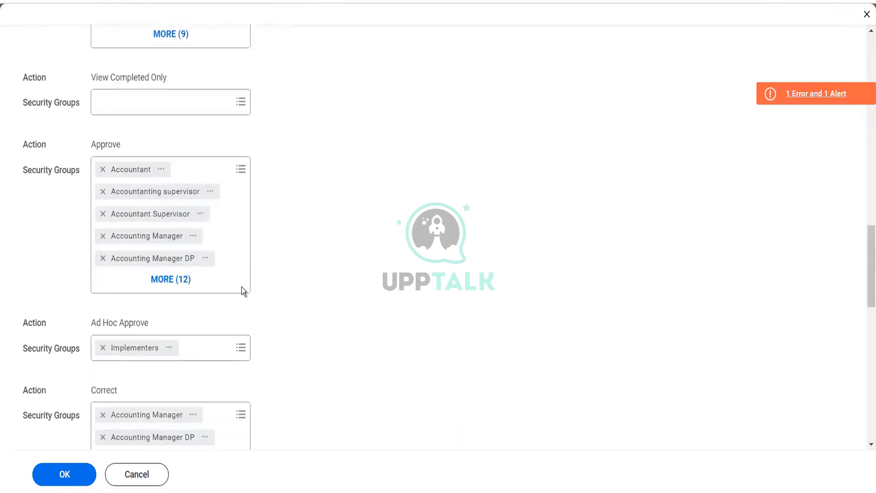
Expand the Approve action's security groups and remove every group except Accountant
{"action": "scroll", "coordinate": [187, 212], "scroll_direction": "up", "scroll_amount": 3}
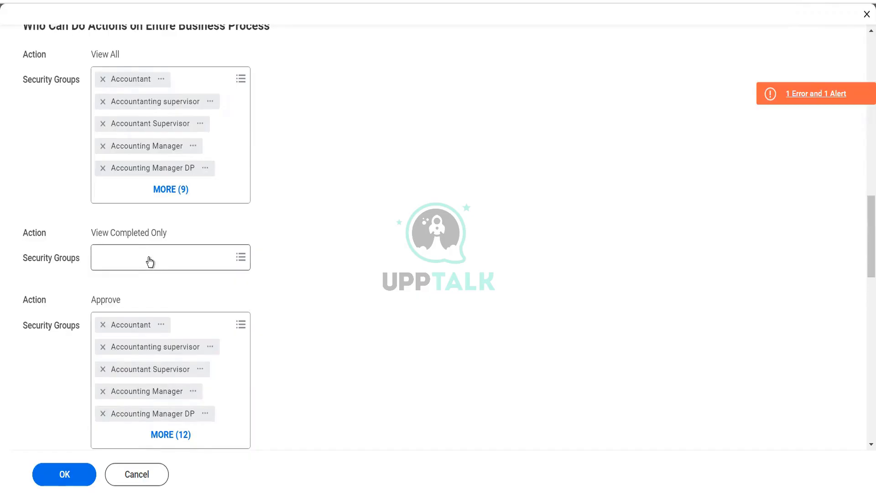
{"action": "scroll", "coordinate": [150, 261], "scroll_direction": "down", "scroll_amount": 1}
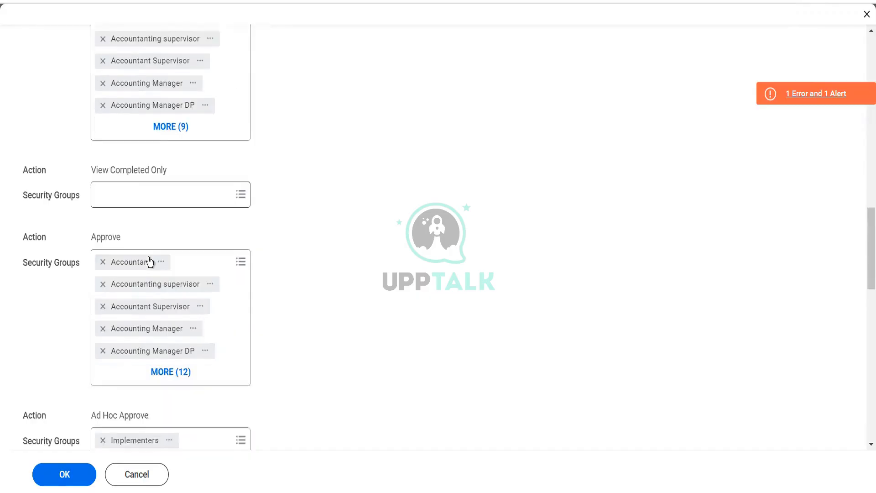
{"action": "left_click", "coordinate": [168, 377]}
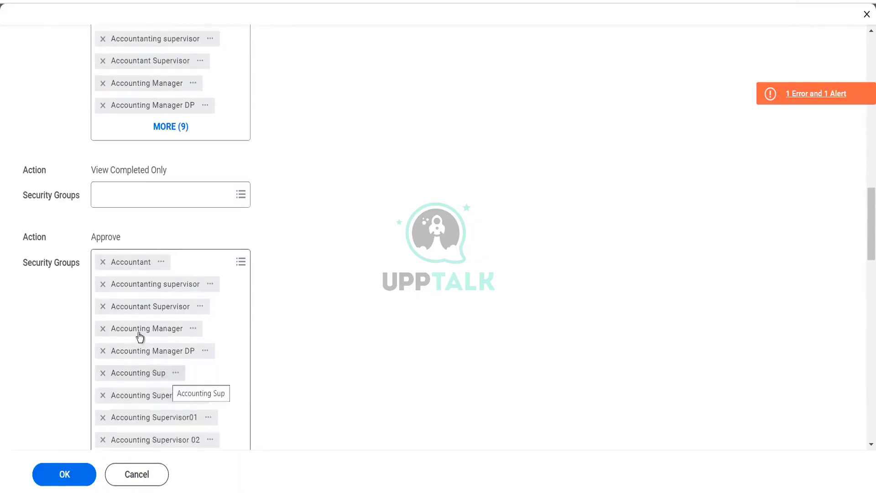
{"action": "left_click", "coordinate": [103, 286]}
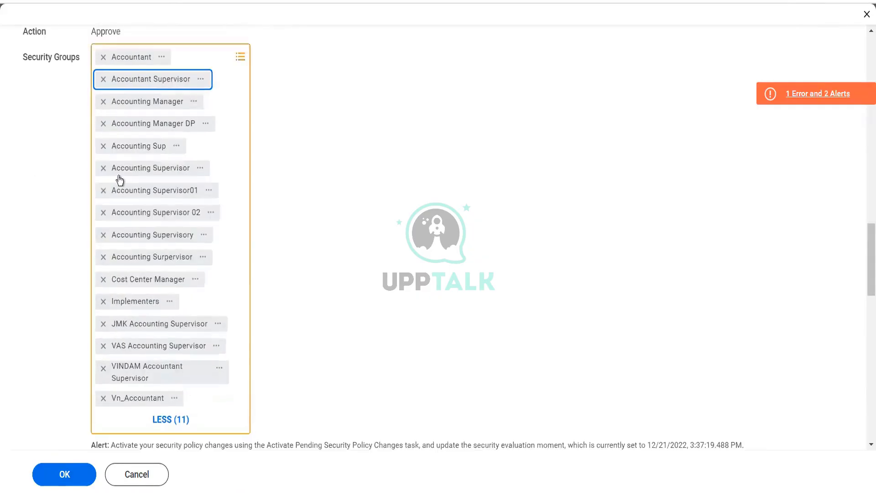
{"action": "left_click", "coordinate": [101, 81]}
{"action": "left_click", "coordinate": [101, 82]}
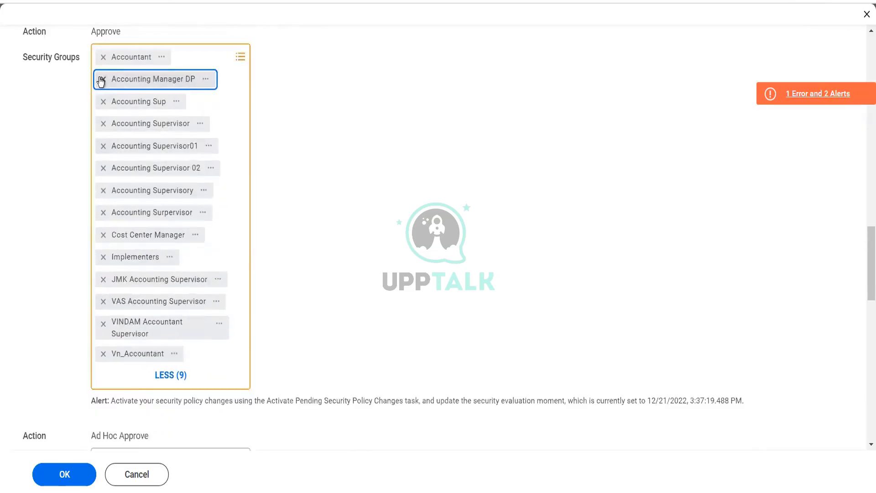
{"action": "left_click", "coordinate": [101, 81]}
{"action": "left_click", "coordinate": [102, 82]}
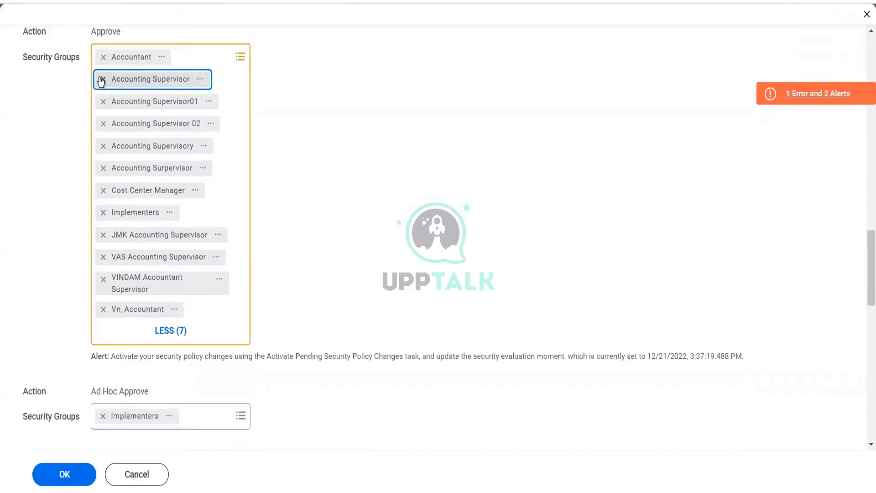
{"action": "left_click", "coordinate": [101, 81]}
{"action": "left_click", "coordinate": [102, 81]}
{"action": "left_click", "coordinate": [101, 81]}
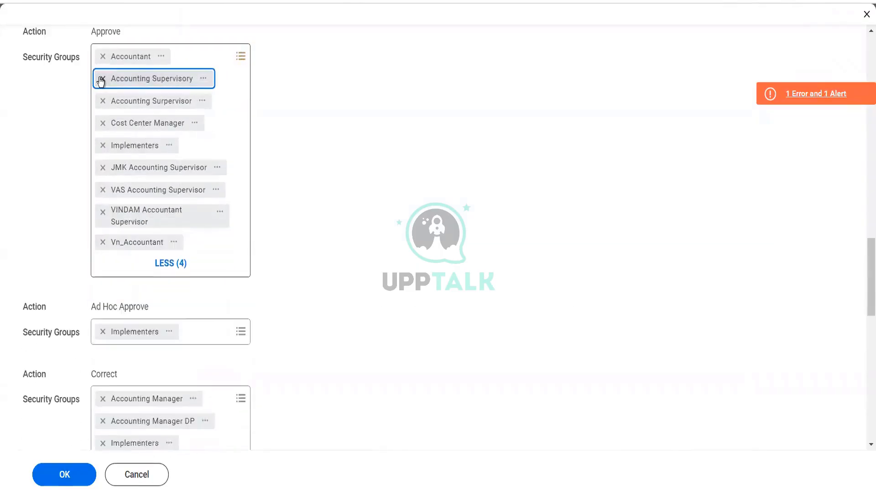
{"action": "left_click", "coordinate": [101, 81]}
{"action": "left_click", "coordinate": [101, 82]}
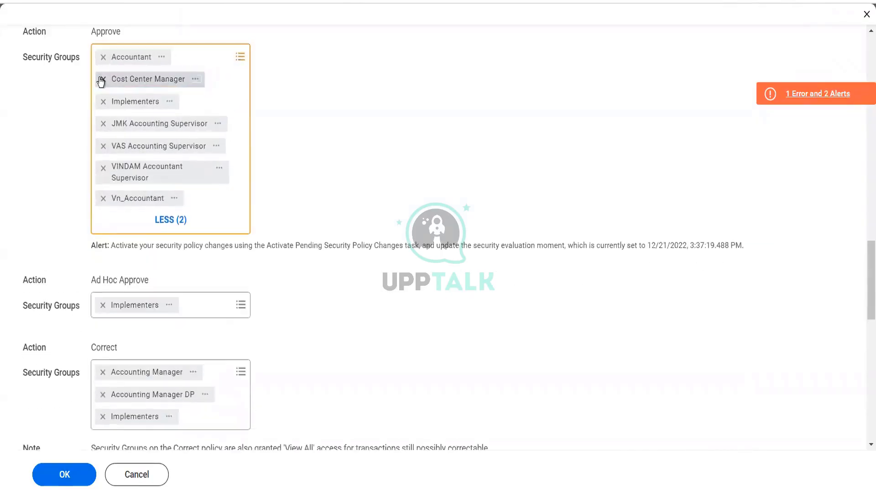
{"action": "left_click", "coordinate": [101, 81]}
{"action": "left_click", "coordinate": [101, 82]}
{"action": "left_click", "coordinate": [101, 82]}
{"action": "left_click", "coordinate": [101, 81]}
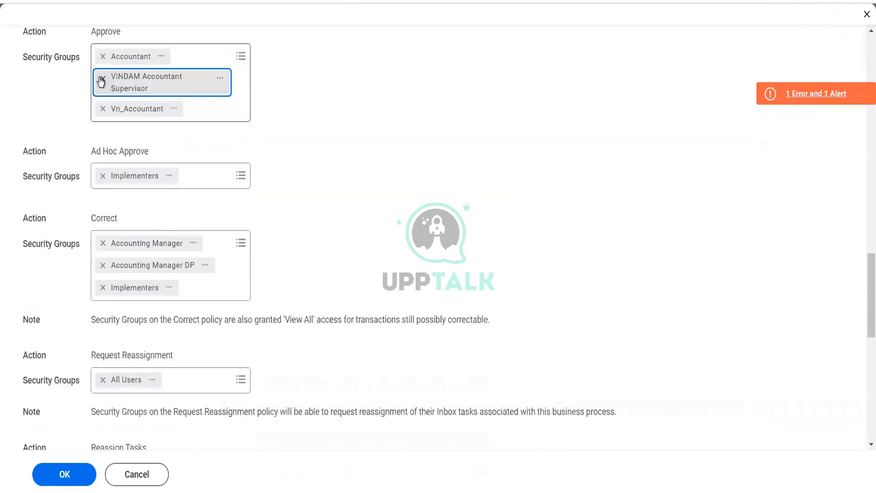
{"action": "left_click", "coordinate": [101, 81]}
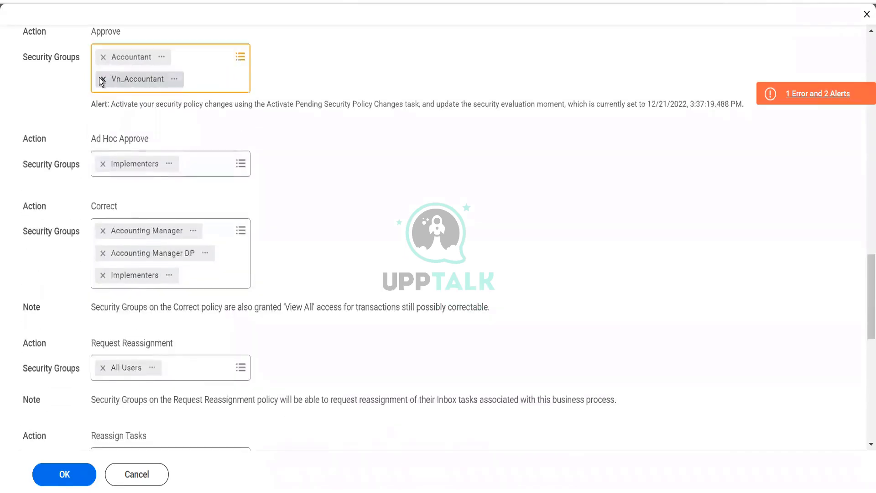
{"action": "left_click", "coordinate": [102, 79]}
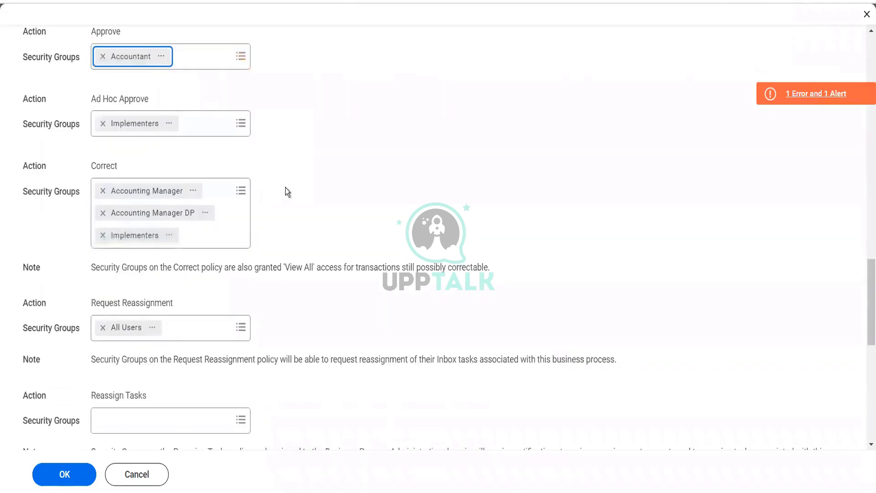
Add the Accounting Manager security group to the Approve action
{"action": "left_click", "coordinate": [210, 54]}
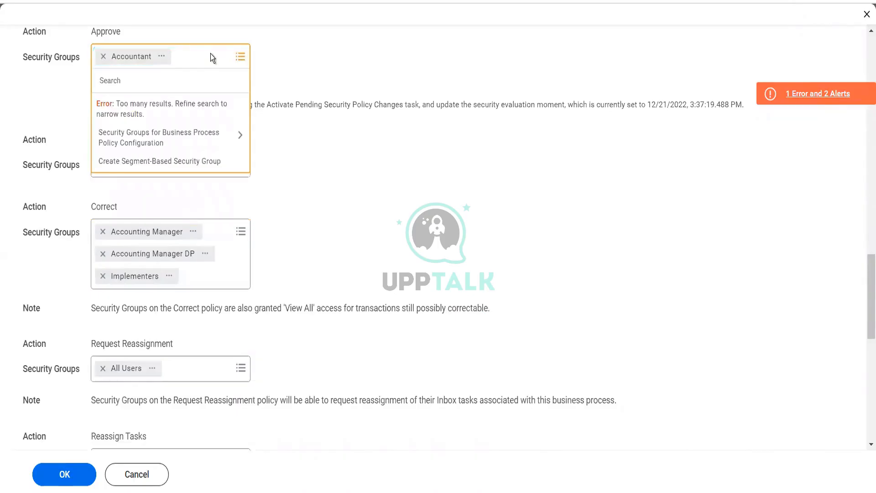
{"action": "type", "text": "acc manager"}
{"action": "key", "text": "Return"}
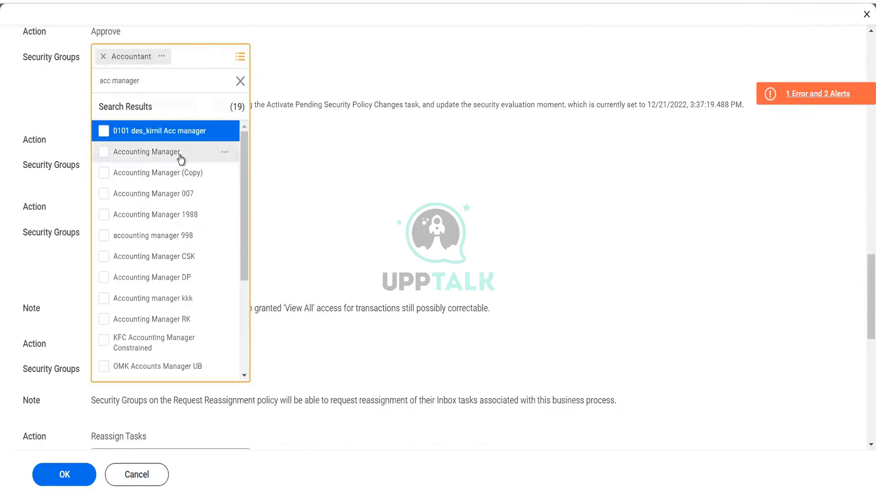
{"action": "left_click", "coordinate": [181, 159]}
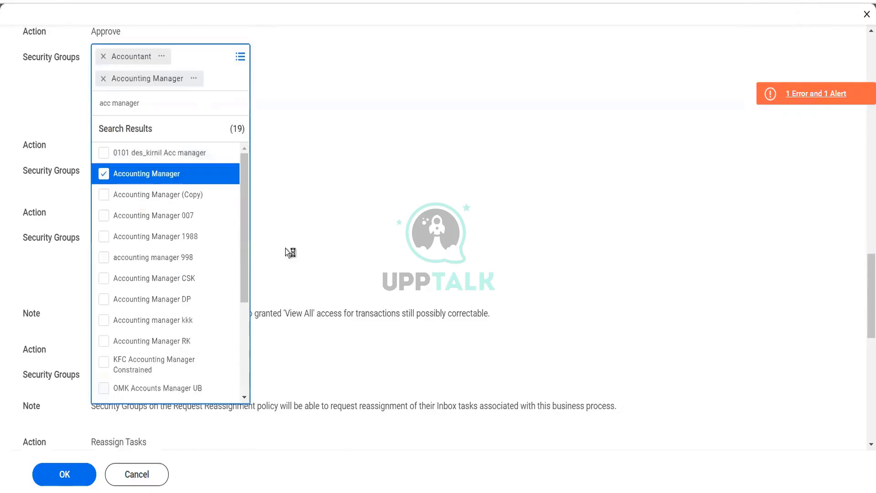
{"action": "left_click", "coordinate": [332, 233]}
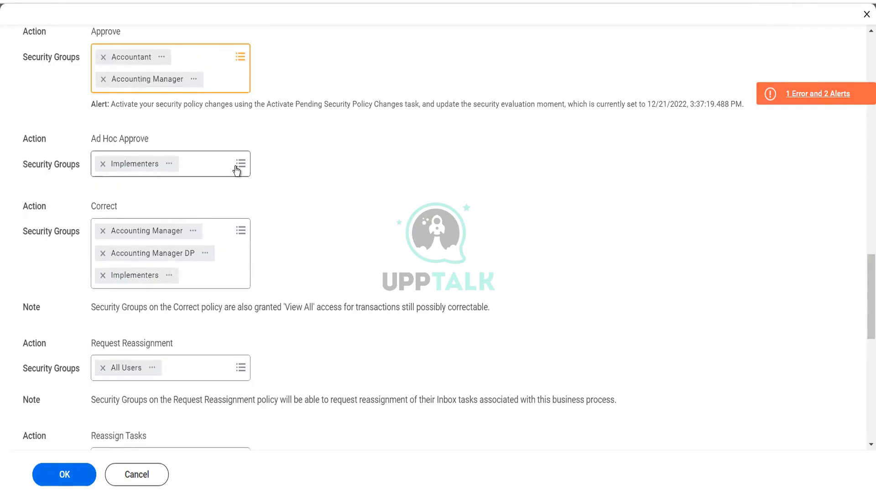
Assign the Implementers security group to the Reassign Tasks action
{"action": "scroll", "coordinate": [228, 281], "scroll_direction": "down", "scroll_amount": 5}
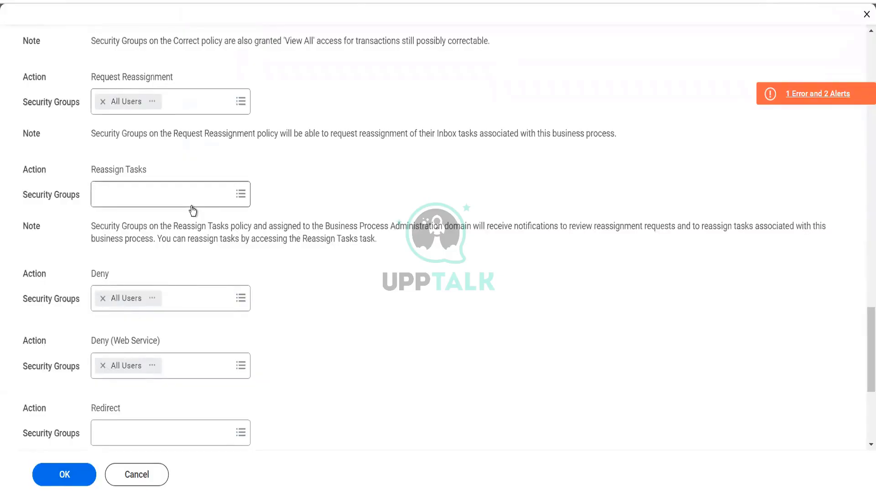
{"action": "left_click", "coordinate": [183, 193]}
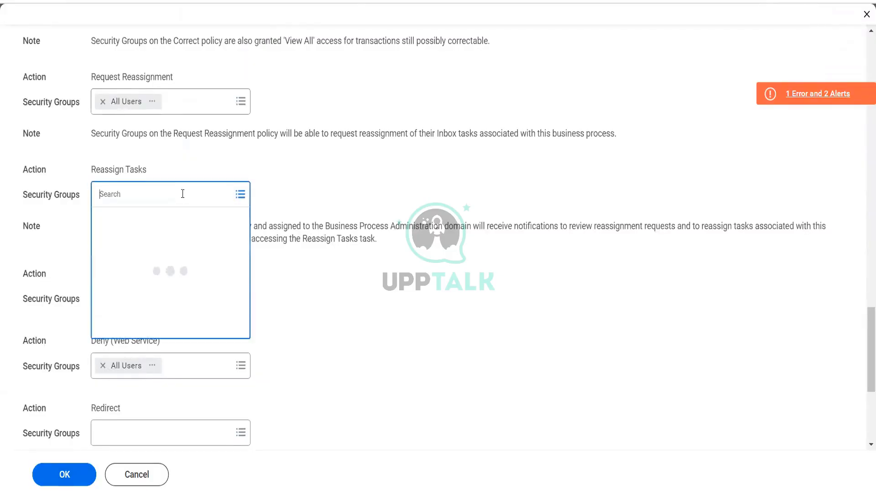
{"action": "type", "text": "imple"}
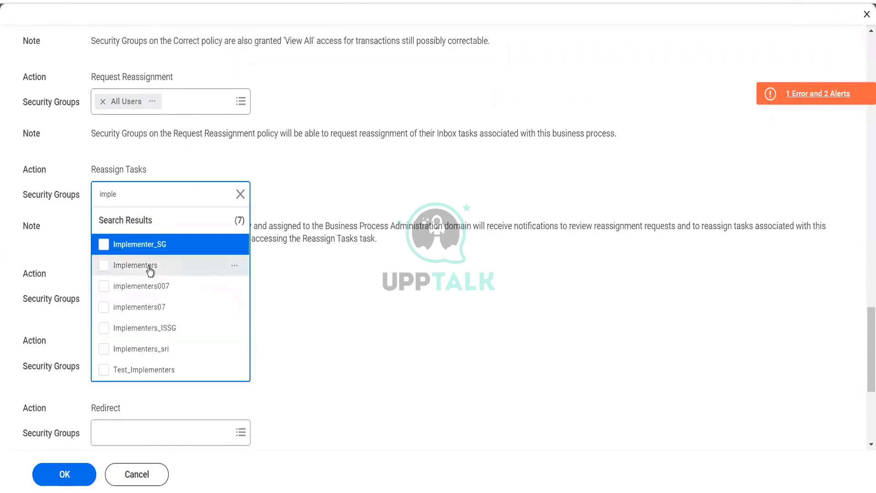
{"action": "left_click", "coordinate": [149, 268]}
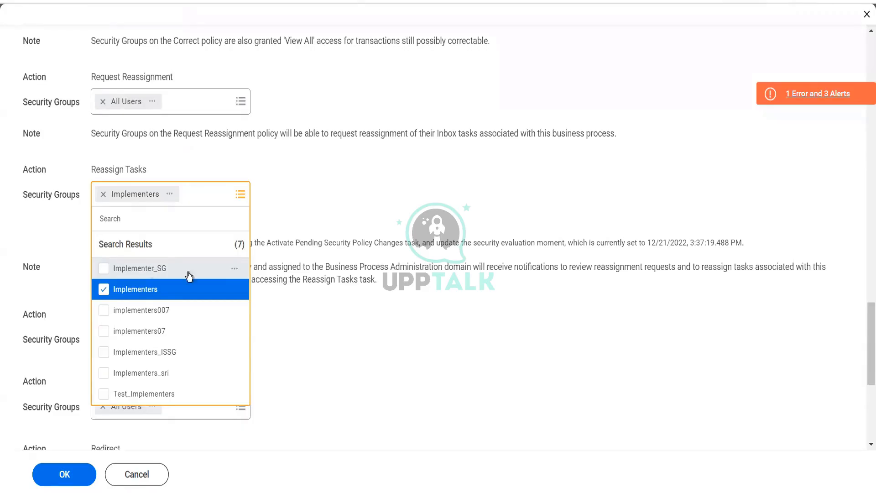
{"action": "left_click", "coordinate": [302, 327]}
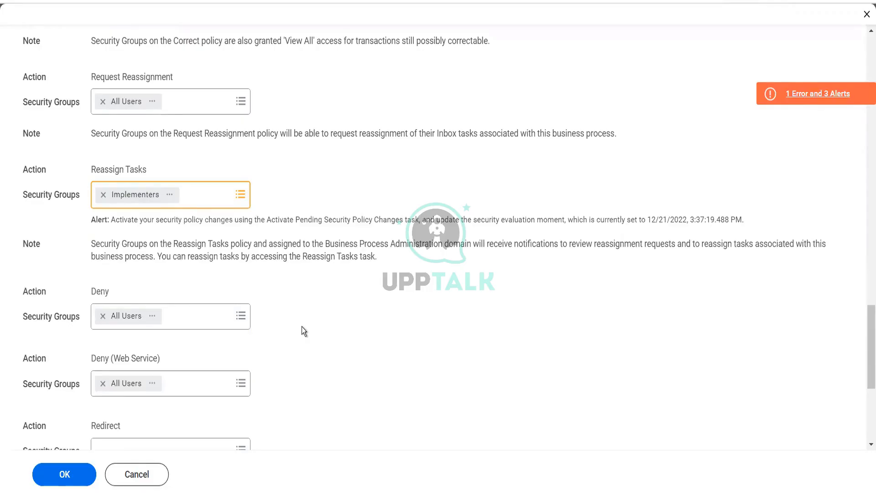
Save the edited business process security policy
{"action": "scroll", "coordinate": [302, 328], "scroll_direction": "down", "scroll_amount": 2}
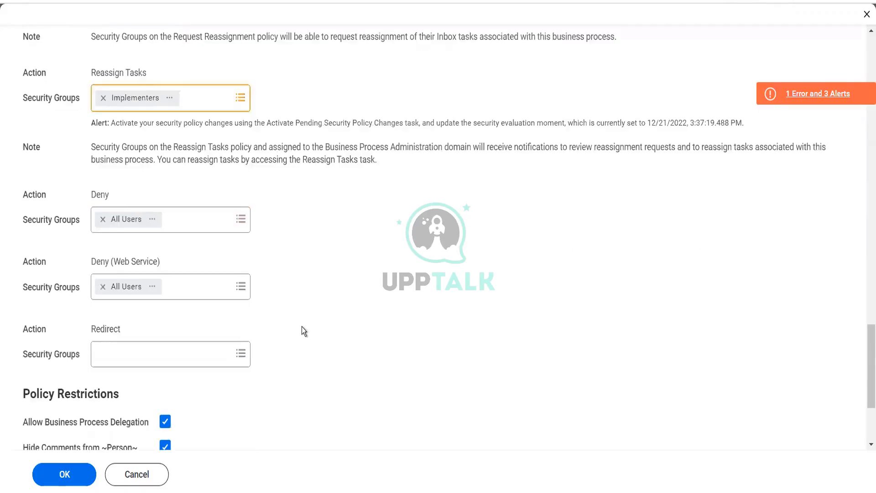
{"action": "scroll", "coordinate": [302, 326], "scroll_direction": "down", "scroll_amount": 3}
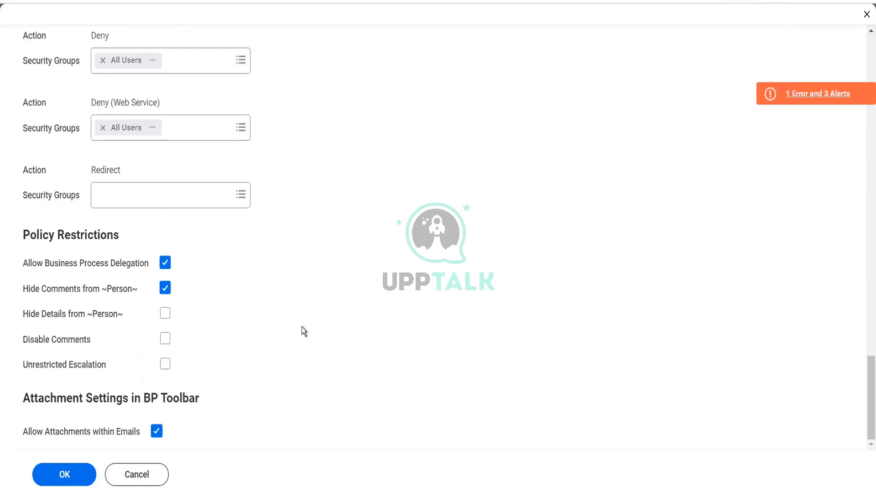
{"action": "left_click", "coordinate": [68, 474]}
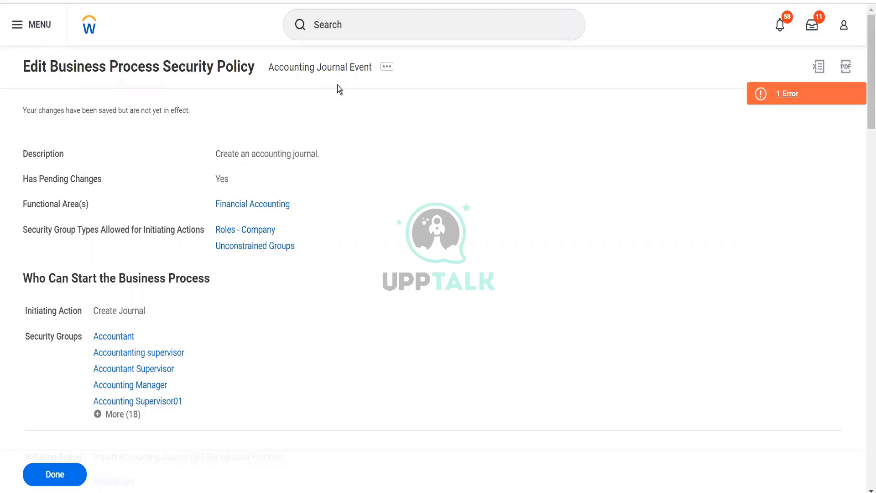
Open the Activate Pending Security Policy Changes task and submit it with the comment Test
{"action": "left_click", "coordinate": [335, 38]}
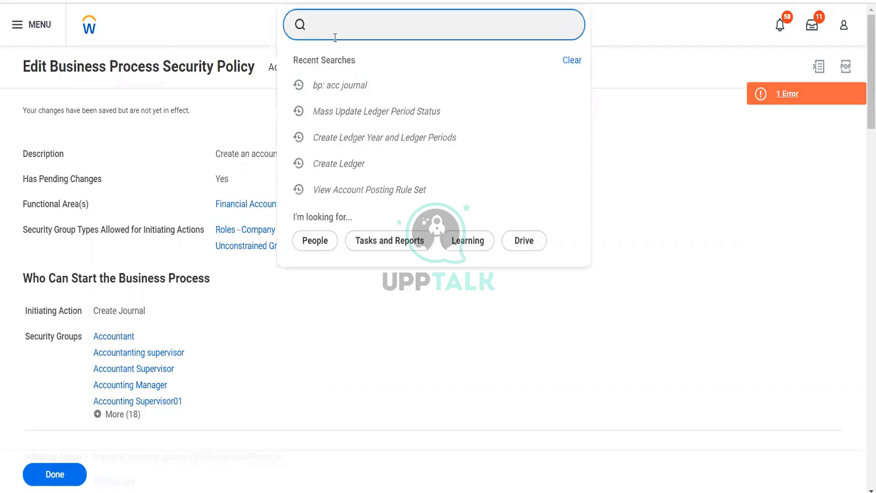
{"action": "type", "text": "act pen sec"}
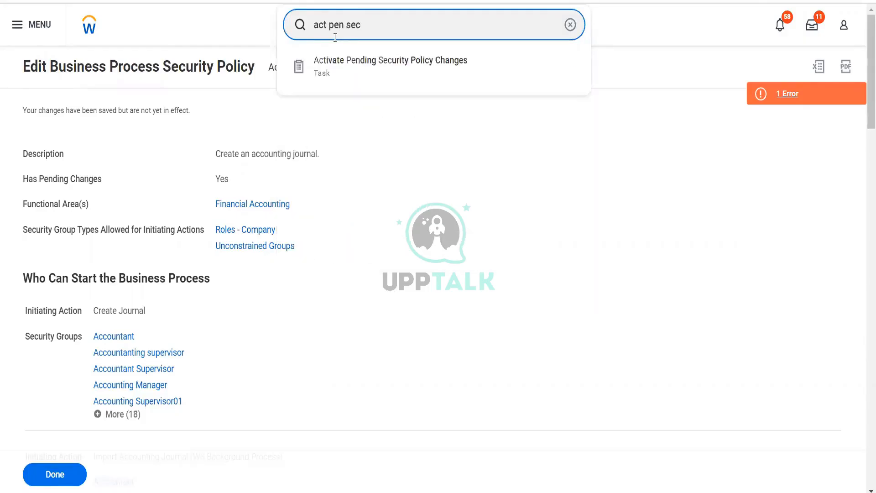
{"action": "left_click", "coordinate": [366, 68]}
{"action": "left_click", "coordinate": [254, 232]}
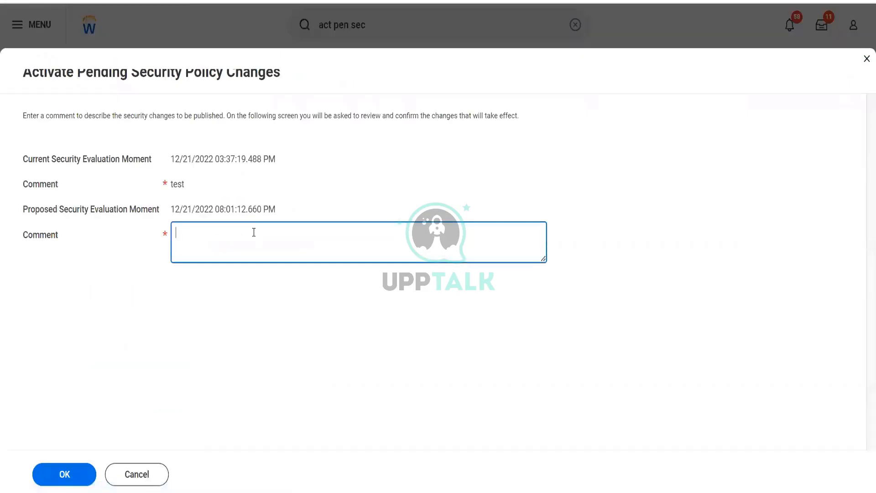
{"action": "type", "text": "Test"}
{"action": "left_click", "coordinate": [73, 471]}
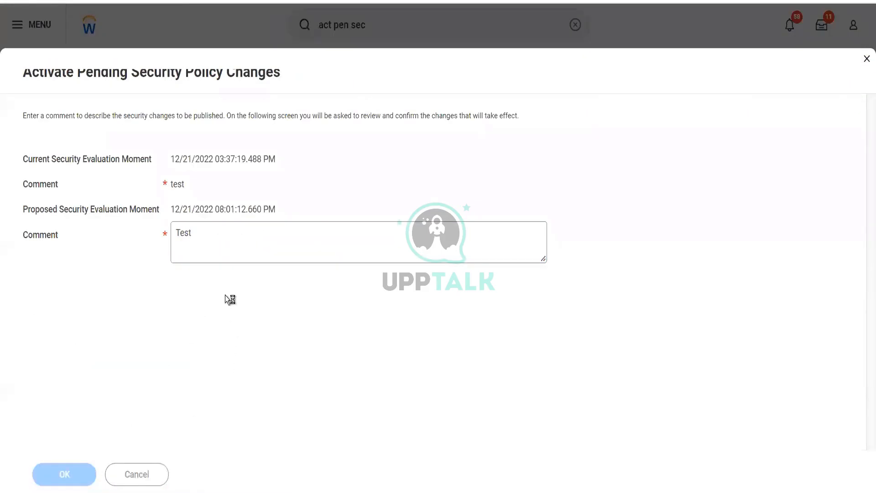
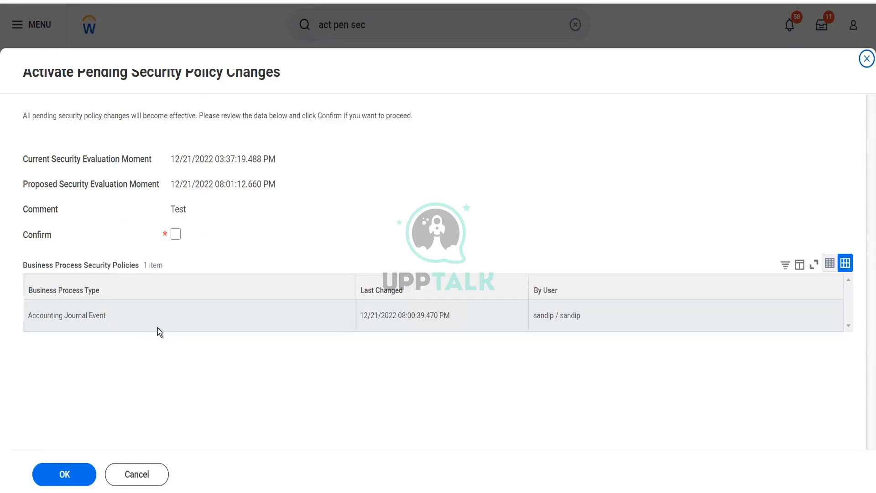
Confirm and activate the pending security policy changes, then return to the home page
{"action": "left_click", "coordinate": [176, 234]}
{"action": "left_click", "coordinate": [64, 475]}
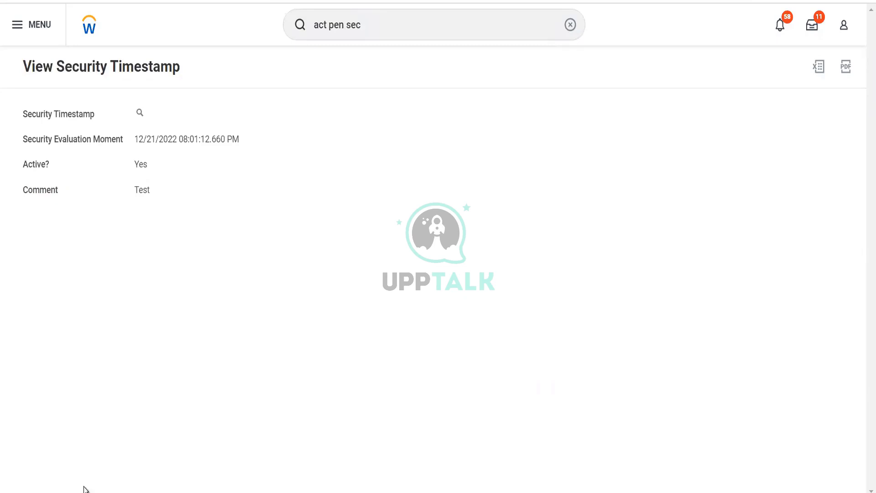
{"action": "left_click", "coordinate": [90, 30]}
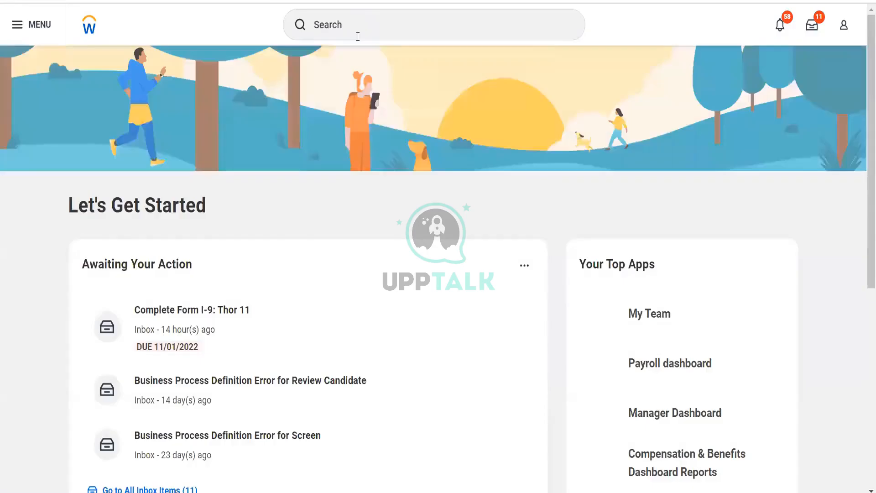
Search tasks and reports for cr journal and browse the full list of matching journal tasks
{"action": "left_click", "coordinate": [358, 35]}
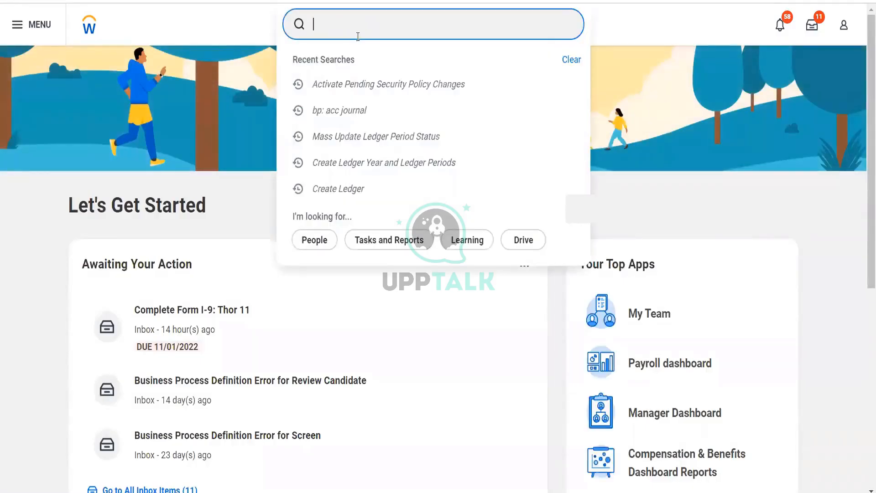
{"action": "type", "text": "cr jour"}
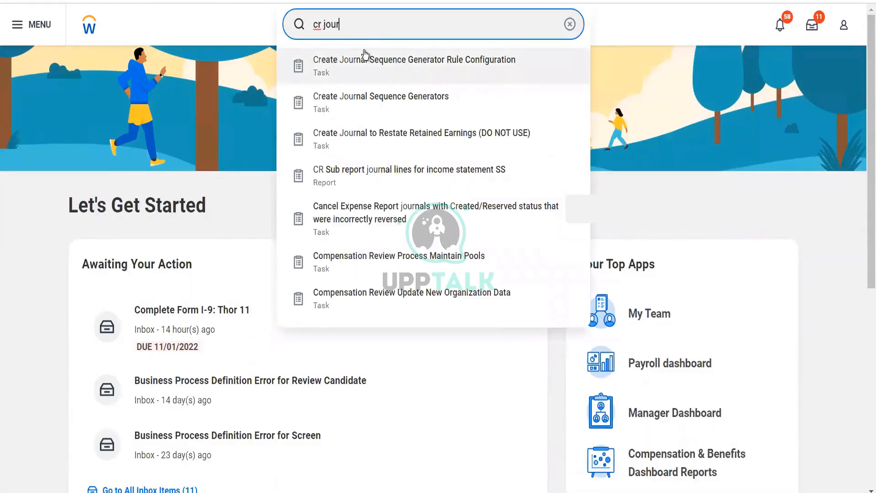
{"action": "type", "text": "nal"}
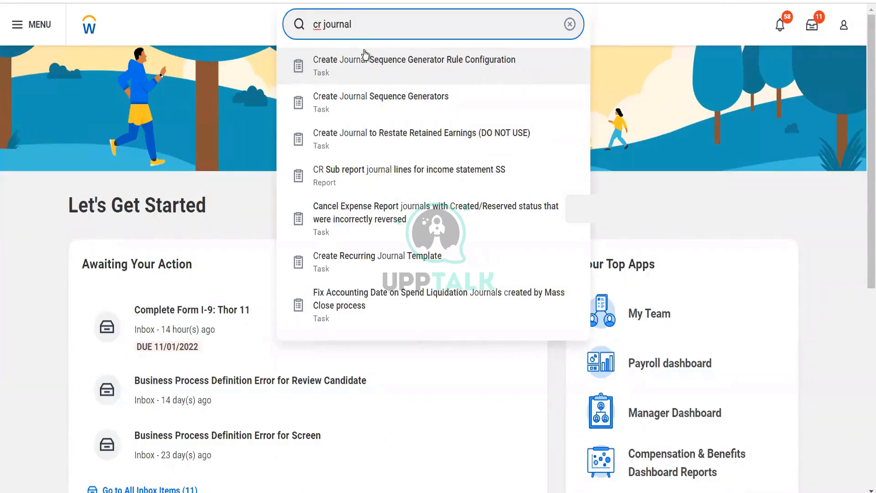
{"action": "left_click", "coordinate": [364, 51]}
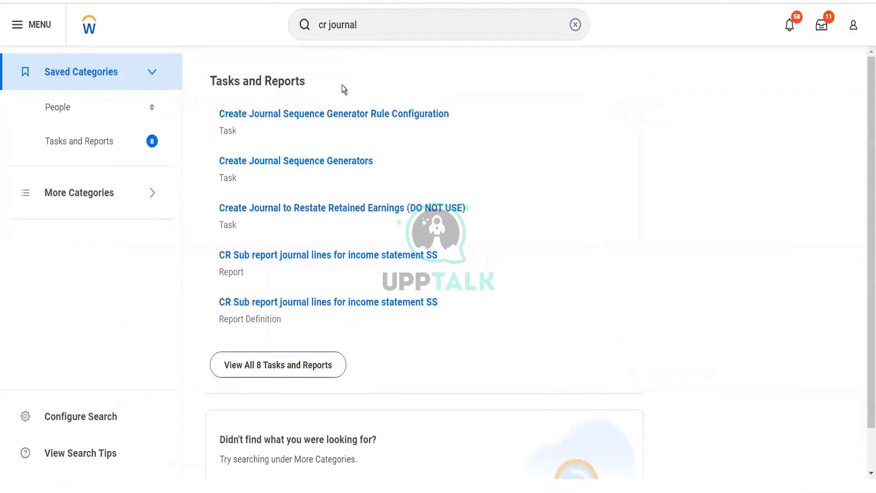
{"action": "left_click", "coordinate": [252, 364]}
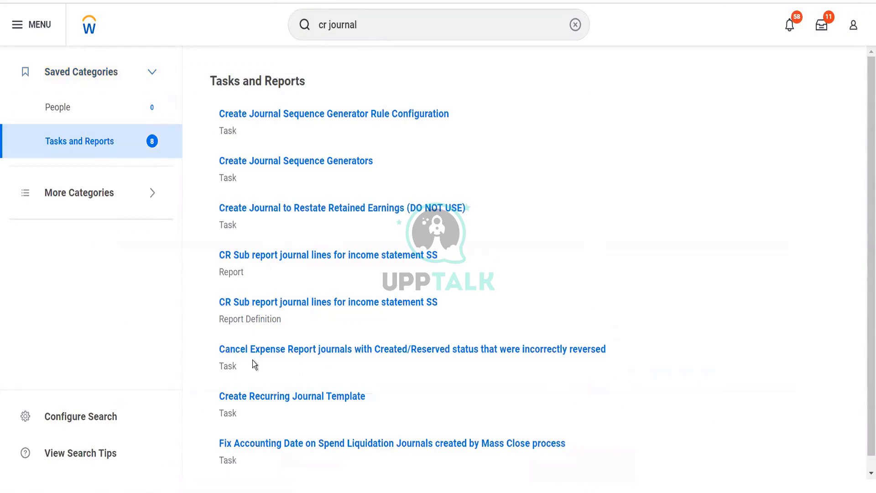
{"action": "scroll", "coordinate": [248, 322], "scroll_direction": "down", "scroll_amount": 1}
{"action": "scroll", "coordinate": [248, 322], "scroll_direction": "up", "scroll_amount": 1}
{"action": "scroll", "coordinate": [249, 323], "scroll_direction": "down", "scroll_amount": 1}
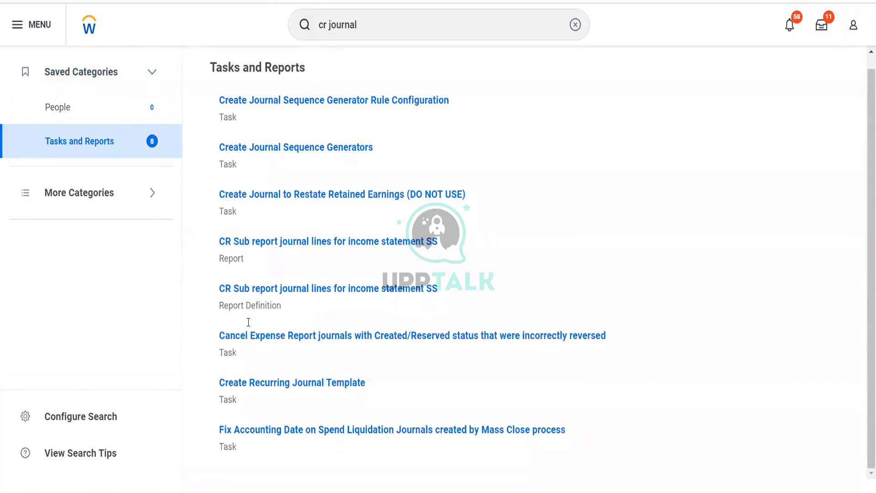
{"action": "scroll", "coordinate": [248, 322], "scroll_direction": "up", "scroll_amount": 1}
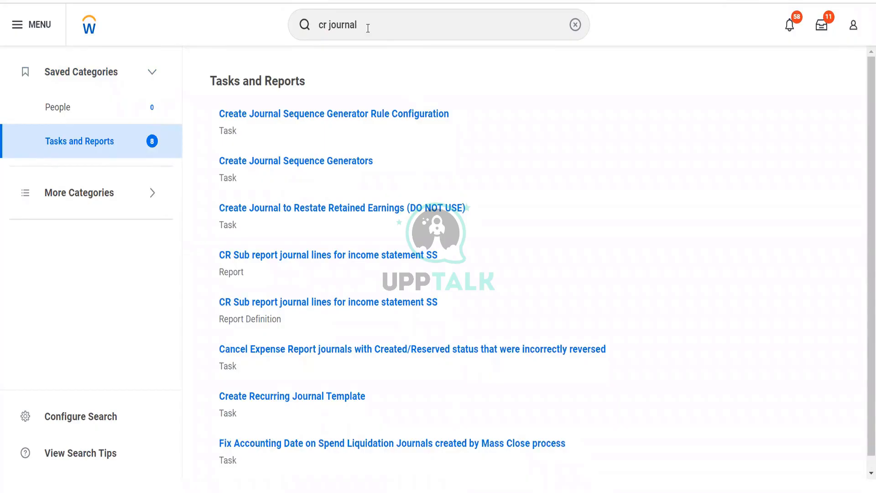
{"action": "left_click", "coordinate": [860, 29]}
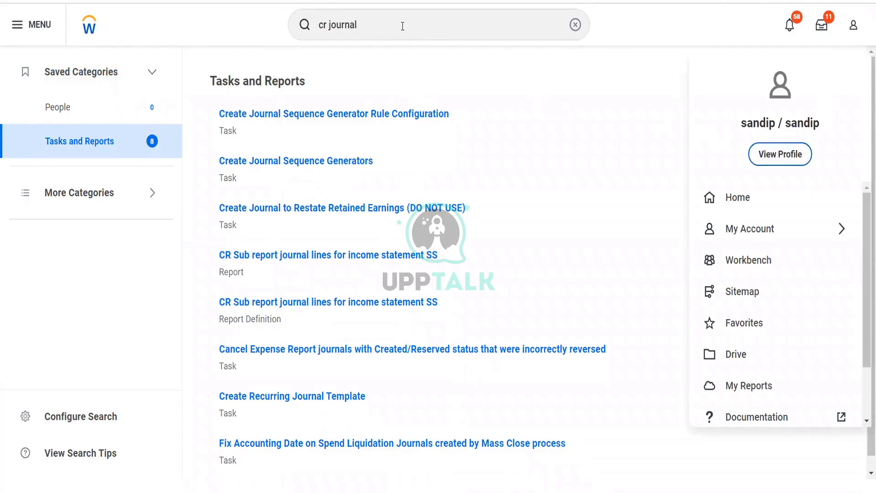
Open the Accounting Journal Event for BGC Blinkit Grocery Delivery definition and start editing its business process security policy
{"action": "left_click", "coordinate": [402, 26]}
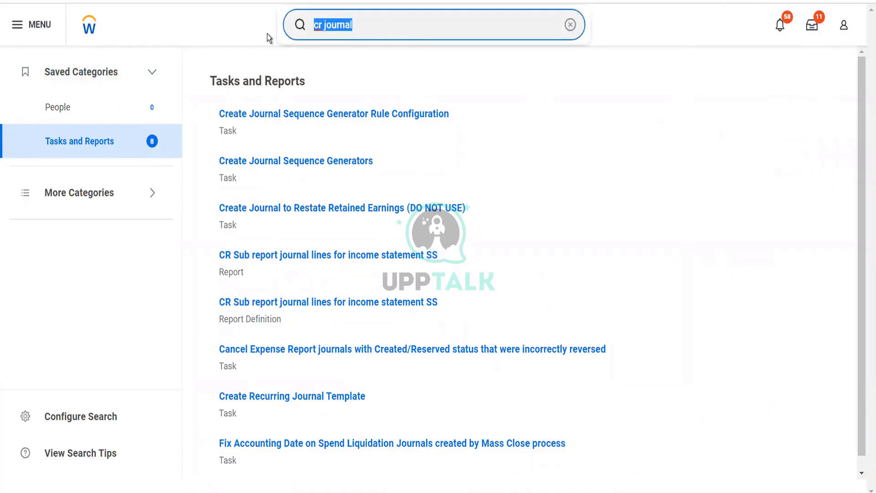
{"action": "type", "text": "BP: "}
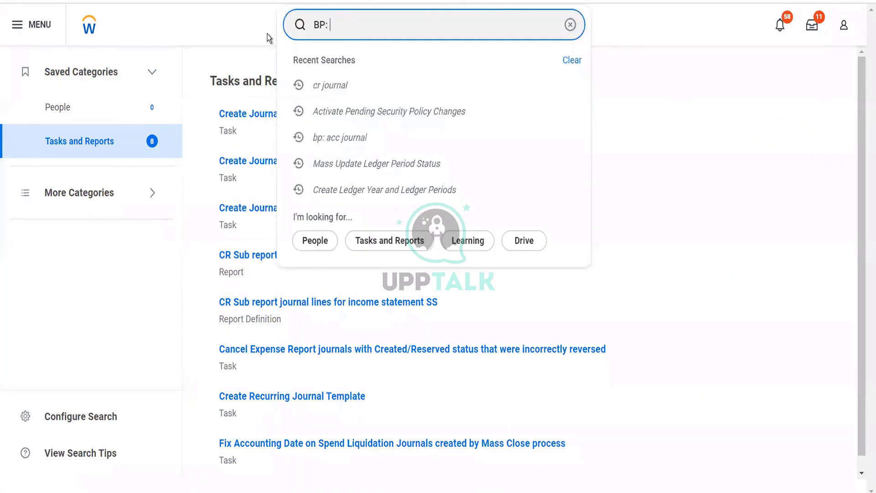
{"action": "type", "text": "JOurnal"}
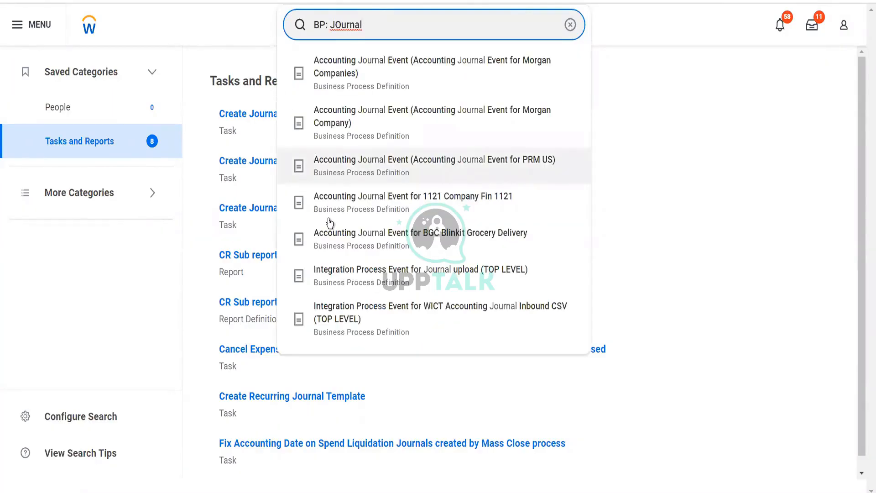
{"action": "left_click", "coordinate": [333, 244]}
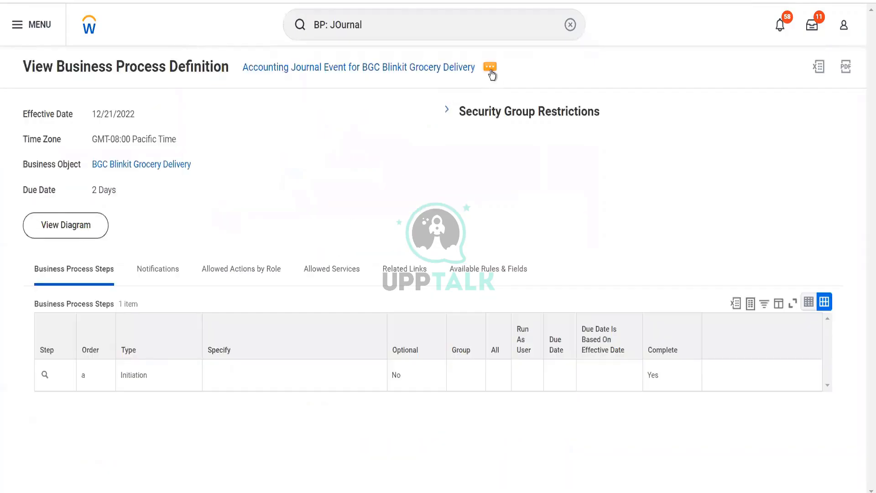
{"action": "left_click", "coordinate": [491, 68]}
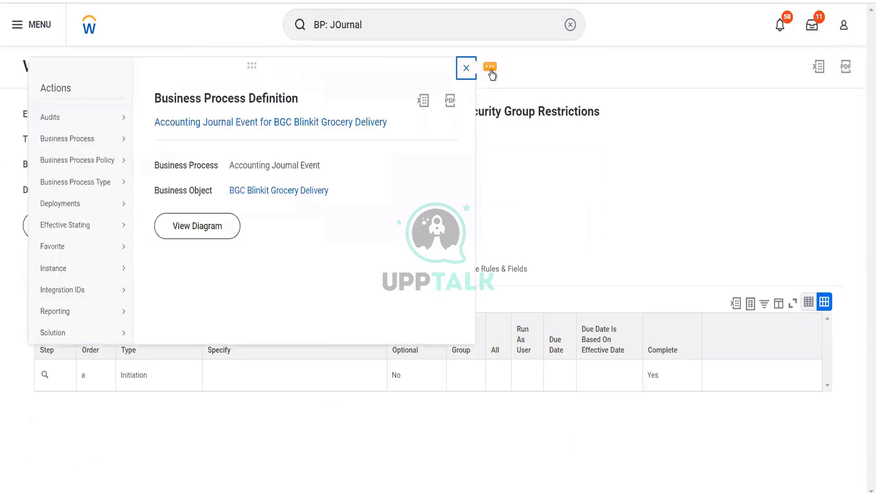
{"action": "mouse_move", "coordinate": [124, 169]}
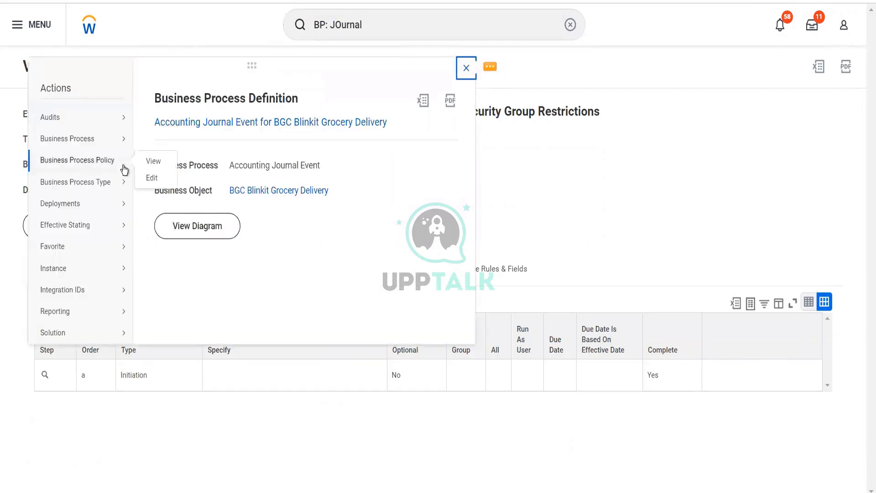
{"action": "left_click", "coordinate": [160, 181]}
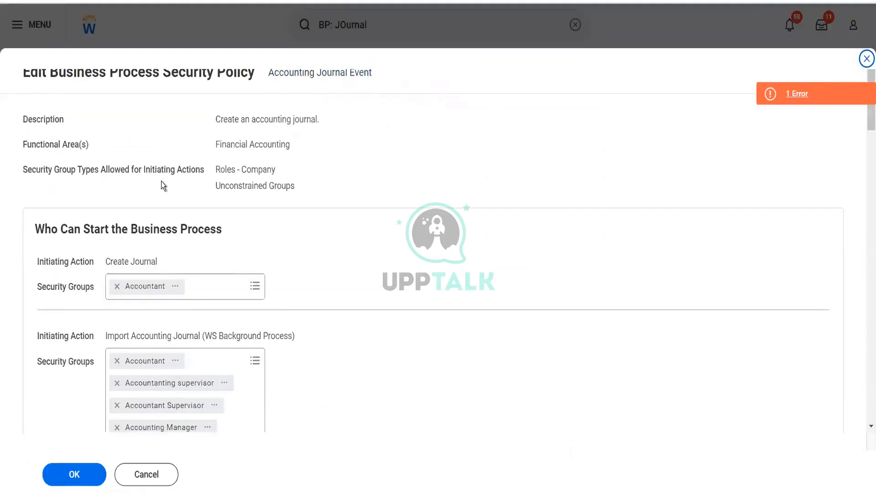
Add the Implementers security group to the Create Journal initiating action
{"action": "left_click", "coordinate": [207, 291]}
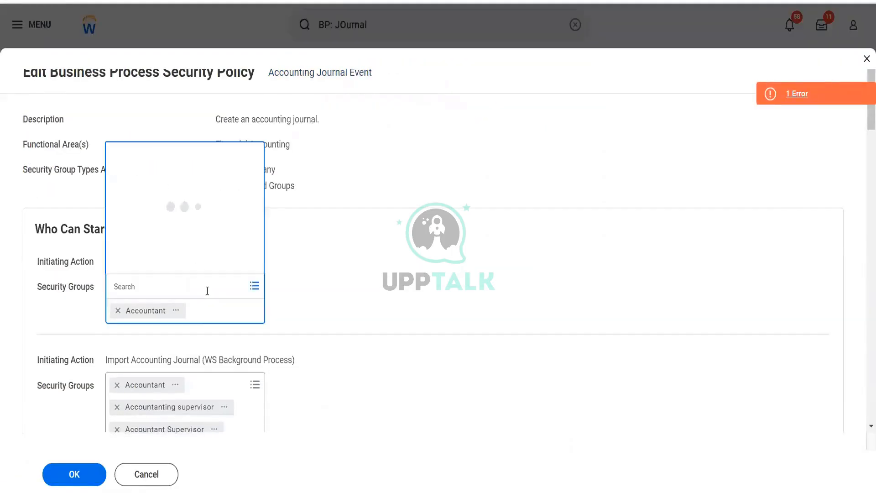
{"action": "type", "text": "implemen"}
{"action": "key", "text": "Return"}
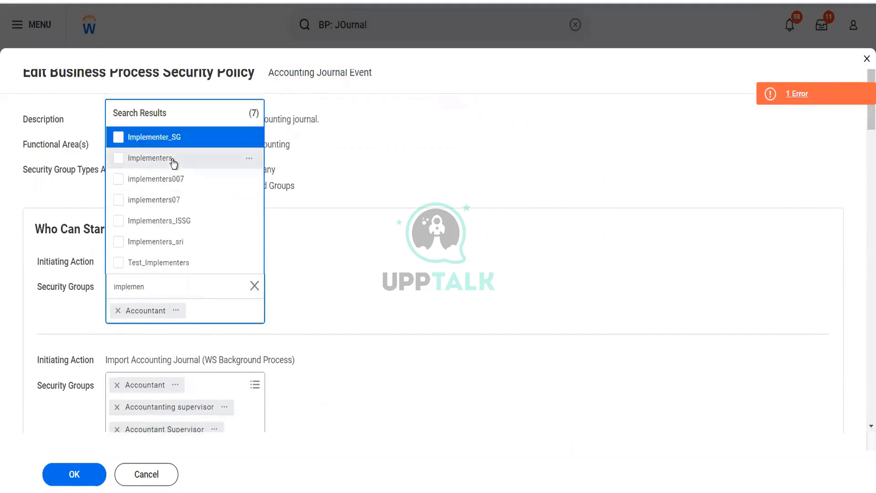
{"action": "left_click", "coordinate": [174, 163]}
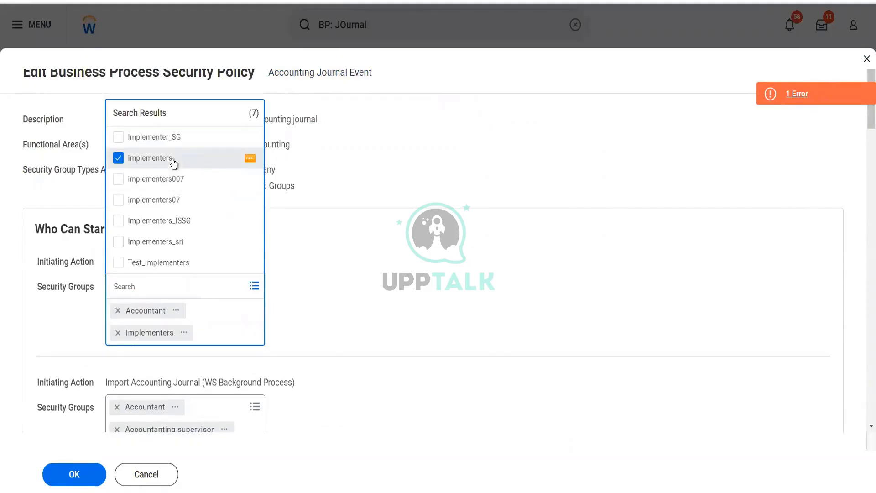
{"action": "left_click", "coordinate": [330, 232]}
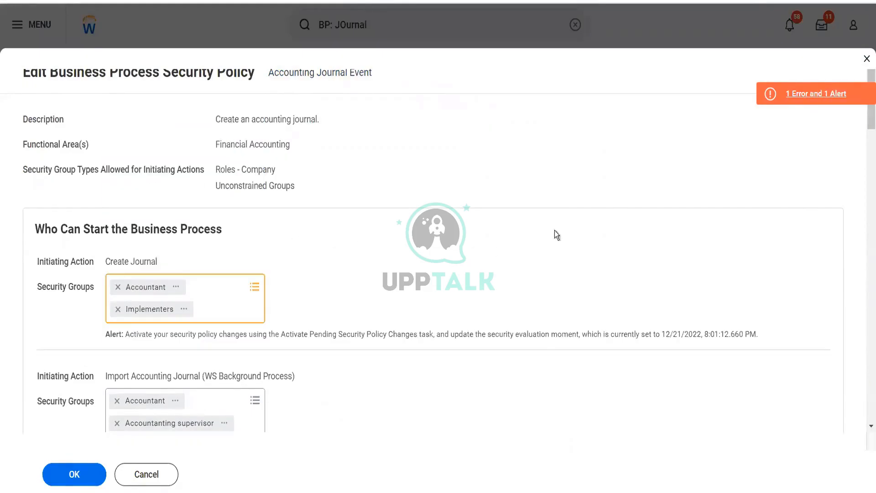
Remove every security group except Accountant and Implementers from the Import Accounting Journal (WS Background Process) initiating action
{"action": "left_click", "coordinate": [787, 98]}
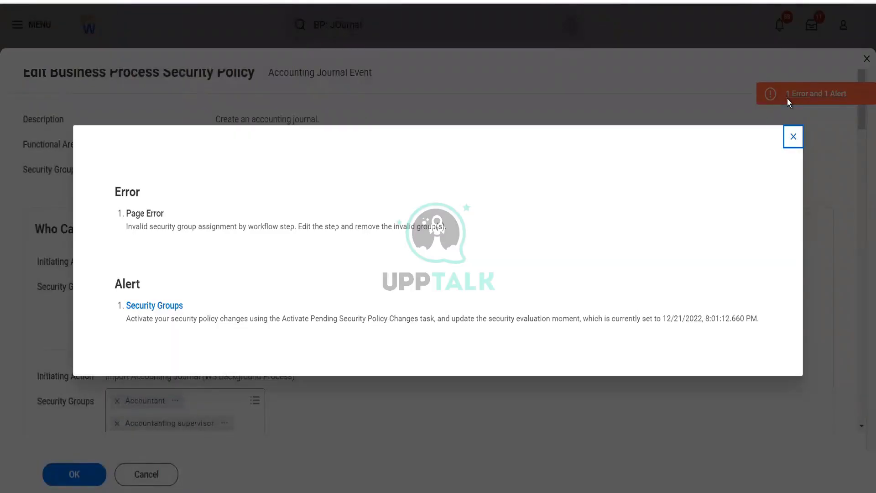
{"action": "left_click", "coordinate": [793, 142]}
{"action": "scroll", "coordinate": [508, 280], "scroll_direction": "down", "scroll_amount": 5}
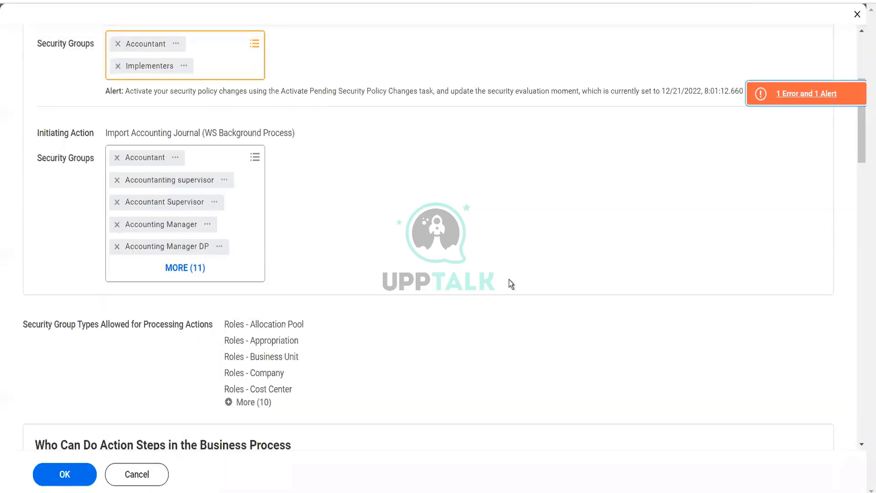
{"action": "left_click", "coordinate": [188, 268]}
{"action": "left_click", "coordinate": [116, 179]}
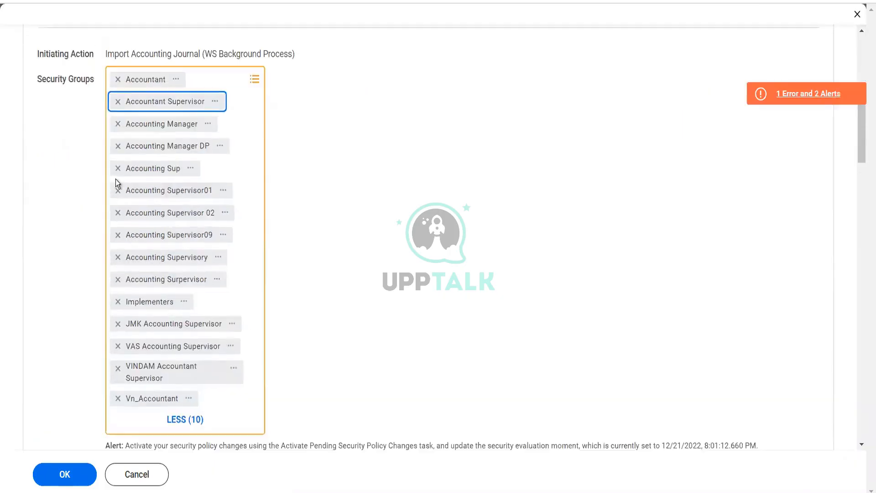
{"action": "left_click", "coordinate": [117, 101]}
{"action": "left_click", "coordinate": [117, 102]}
{"action": "left_click", "coordinate": [117, 101]}
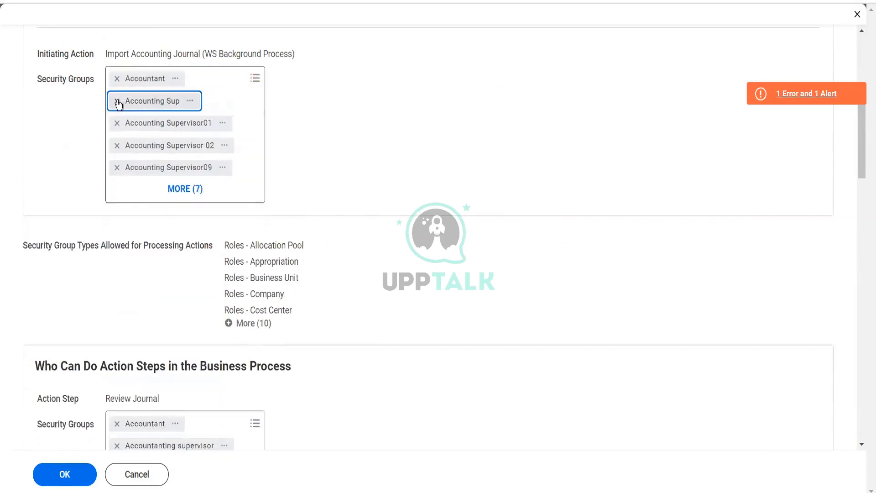
{"action": "left_click", "coordinate": [117, 101]}
{"action": "left_click", "coordinate": [117, 101]}
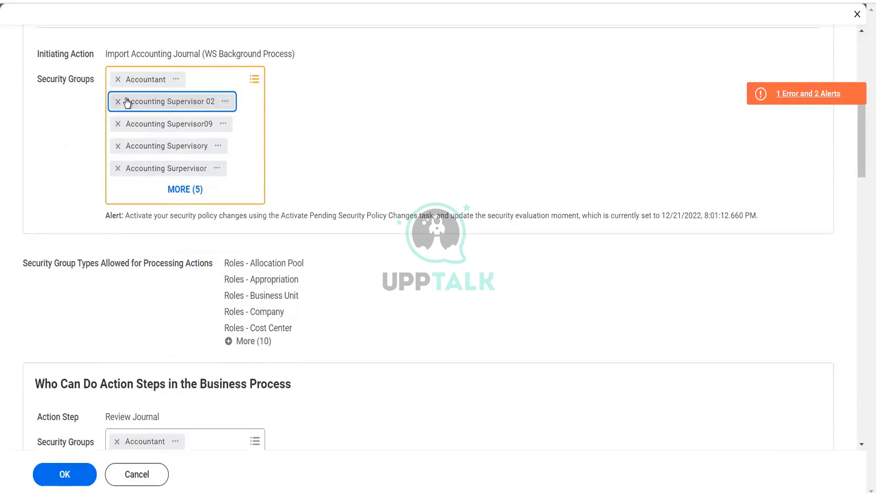
{"action": "left_click", "coordinate": [117, 103]}
{"action": "left_click", "coordinate": [117, 101]}
{"action": "left_click", "coordinate": [118, 102]}
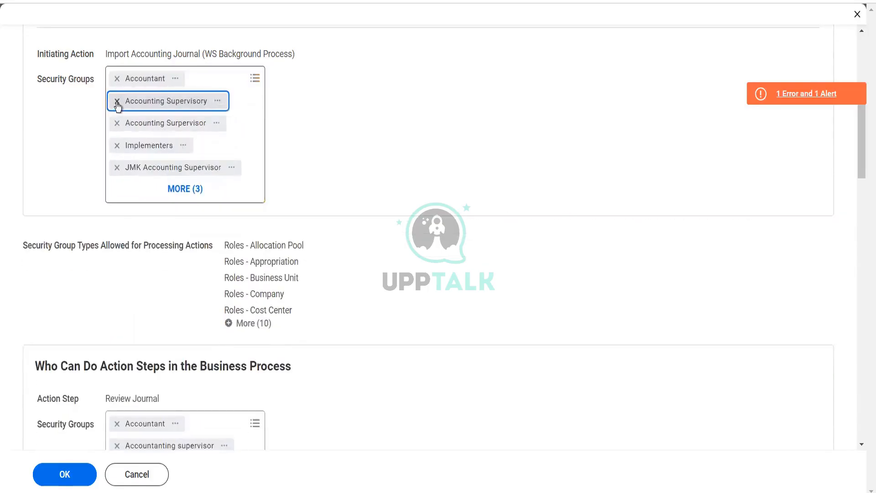
{"action": "left_click", "coordinate": [118, 101]}
{"action": "left_click", "coordinate": [117, 102]}
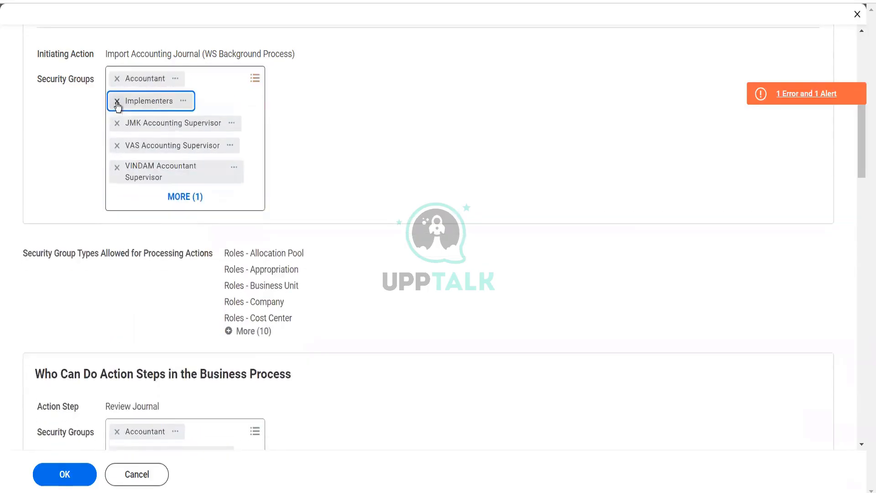
{"action": "left_click", "coordinate": [118, 124]}
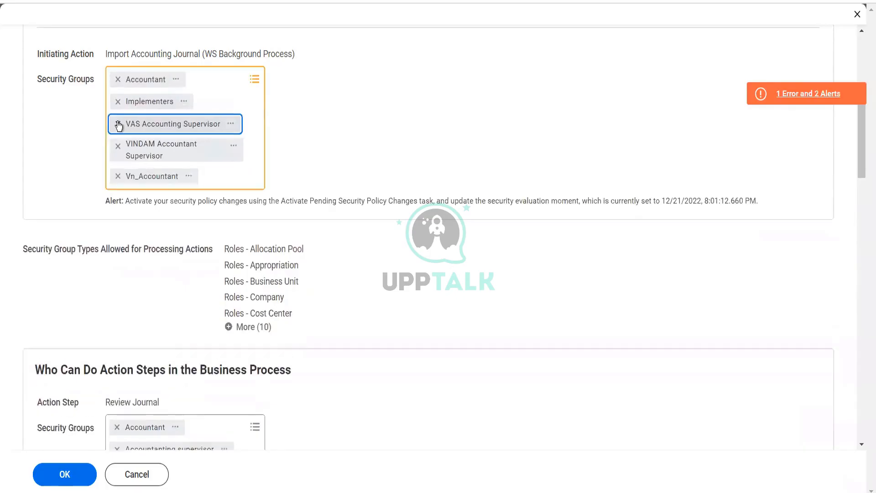
{"action": "left_click", "coordinate": [117, 124]}
{"action": "left_click", "coordinate": [118, 125]}
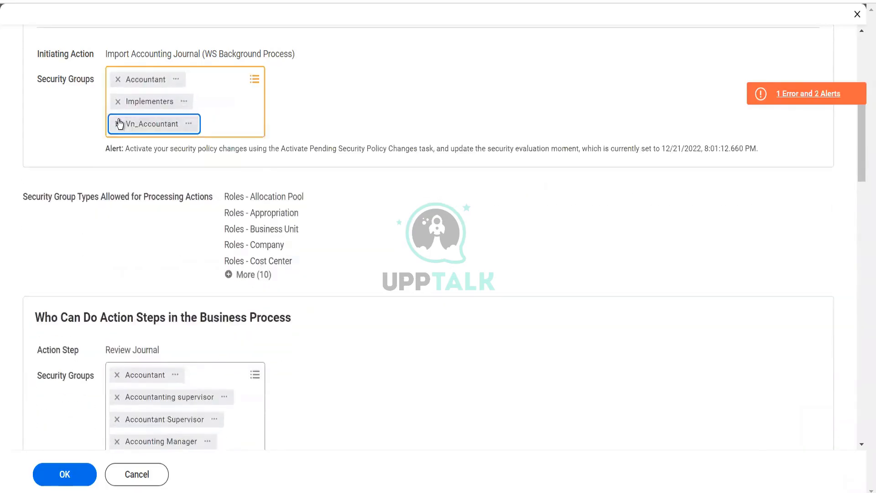
{"action": "left_click", "coordinate": [118, 122]}
{"action": "left_click", "coordinate": [423, 357]}
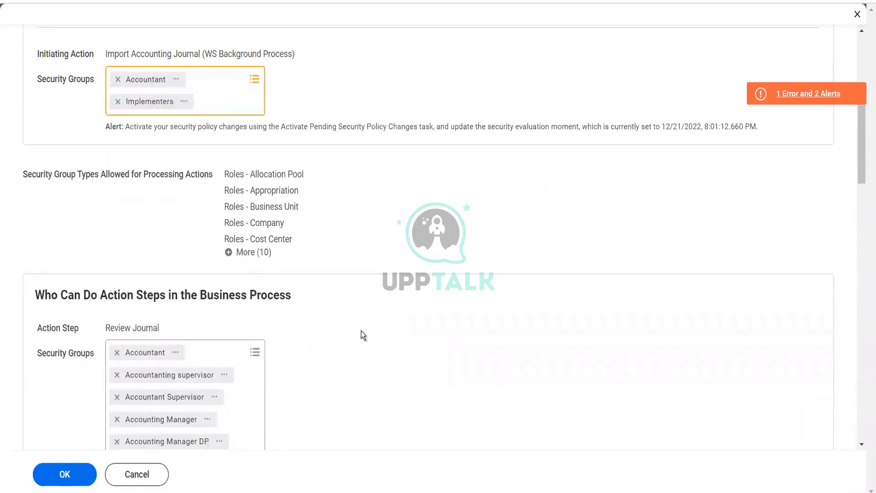
Remove every security group except Accountant from the Review Journal action step
{"action": "scroll", "coordinate": [302, 352], "scroll_direction": "up", "scroll_amount": 3}
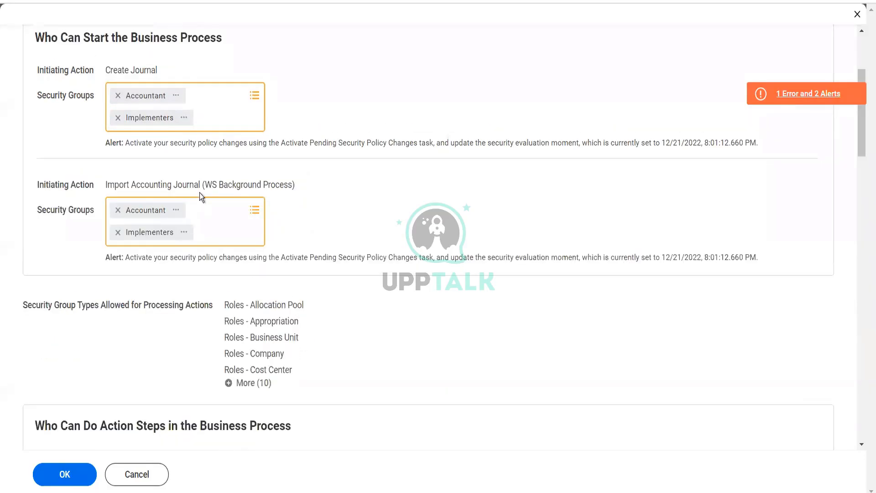
{"action": "scroll", "coordinate": [199, 201], "scroll_direction": "down", "scroll_amount": 6}
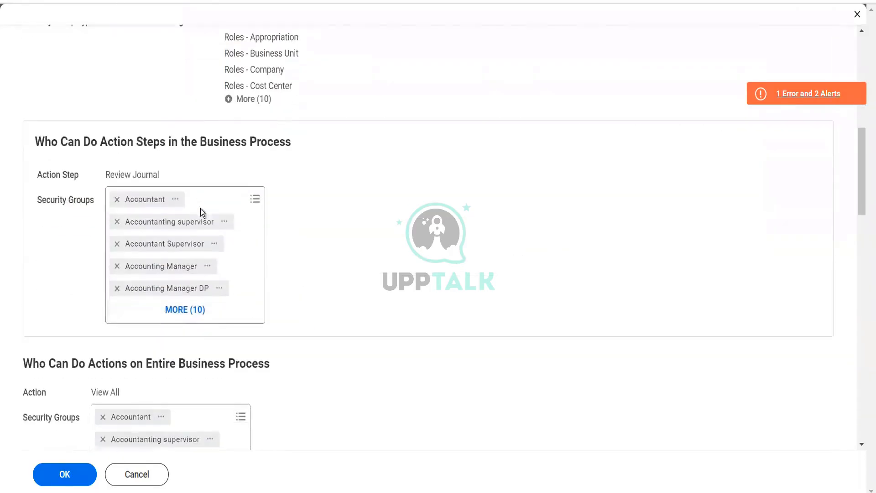
{"action": "left_click", "coordinate": [116, 222]}
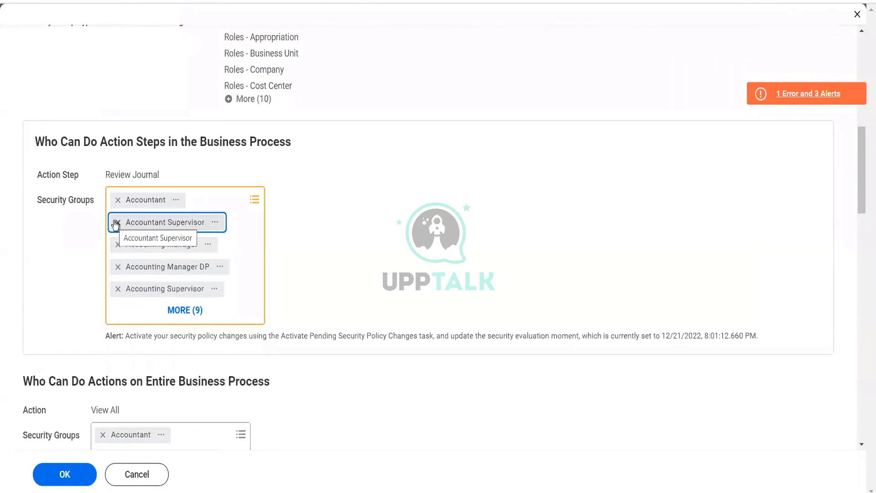
{"action": "left_click", "coordinate": [116, 223]}
{"action": "left_click", "coordinate": [116, 223]}
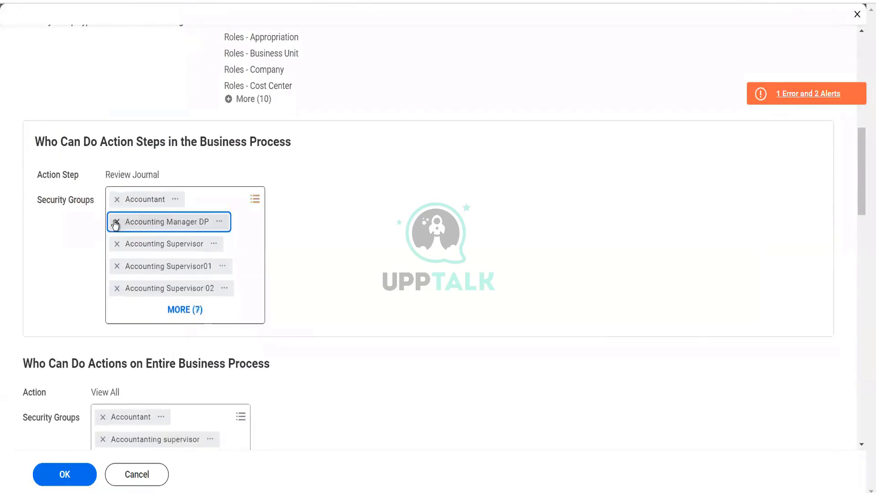
{"action": "left_click", "coordinate": [116, 222]}
{"action": "left_click", "coordinate": [116, 222]}
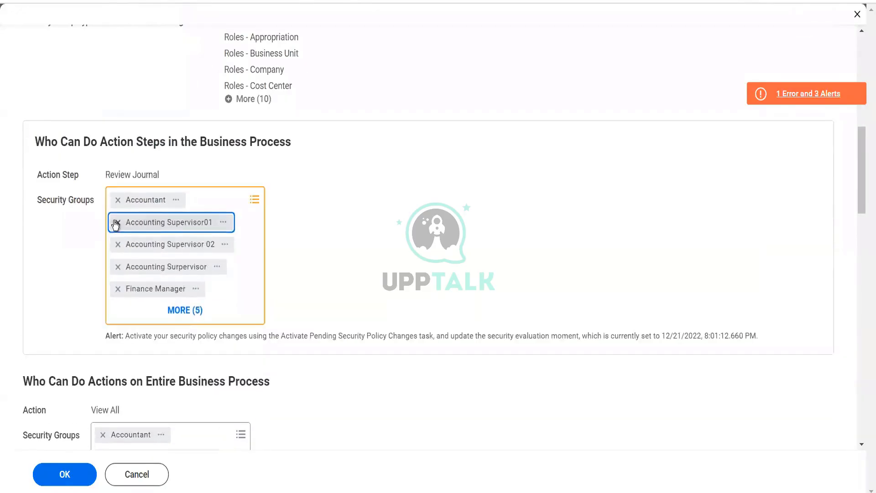
{"action": "left_click", "coordinate": [116, 222]}
{"action": "left_click", "coordinate": [116, 223]}
{"action": "left_click", "coordinate": [116, 222]}
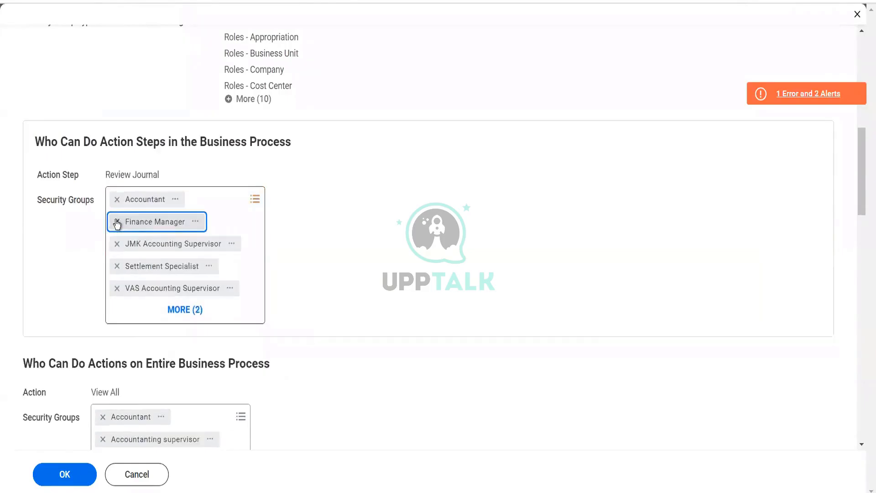
{"action": "left_click", "coordinate": [117, 223]}
{"action": "left_click", "coordinate": [117, 222]}
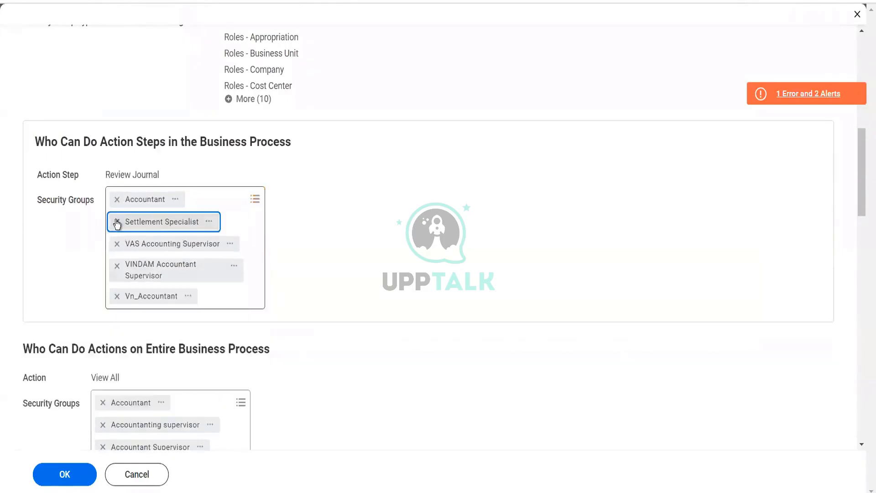
{"action": "left_click", "coordinate": [117, 222]}
{"action": "left_click", "coordinate": [117, 222]}
{"action": "left_click", "coordinate": [116, 223]}
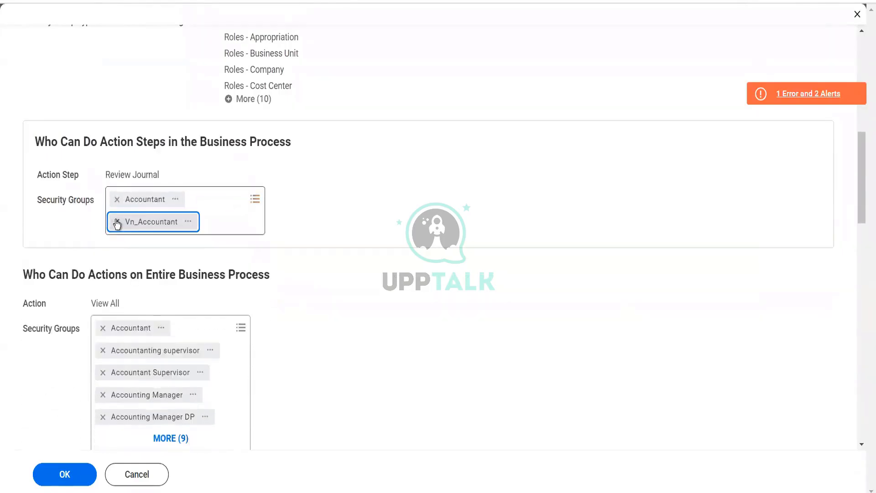
{"action": "left_click", "coordinate": [117, 223]}
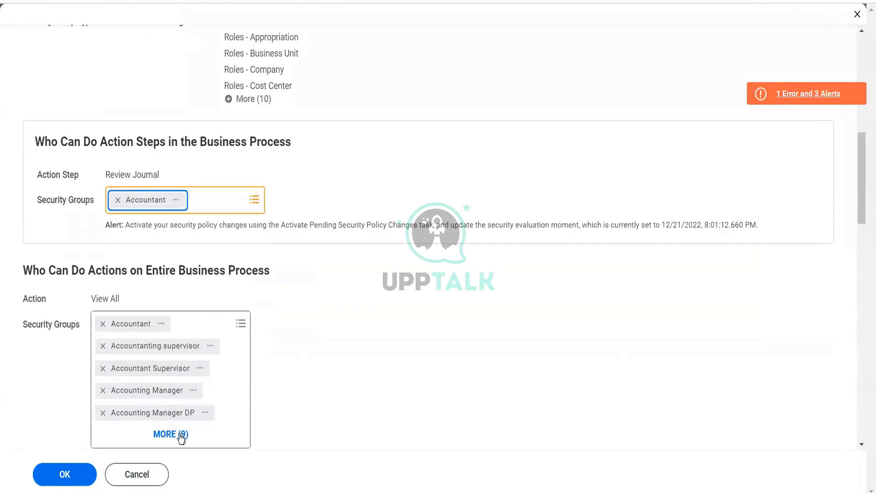
Remove Accounting Manager DP from the security groups of the Correct action
{"action": "left_click", "coordinate": [336, 372]}
{"action": "scroll", "coordinate": [336, 368], "scroll_direction": "down", "scroll_amount": 8}
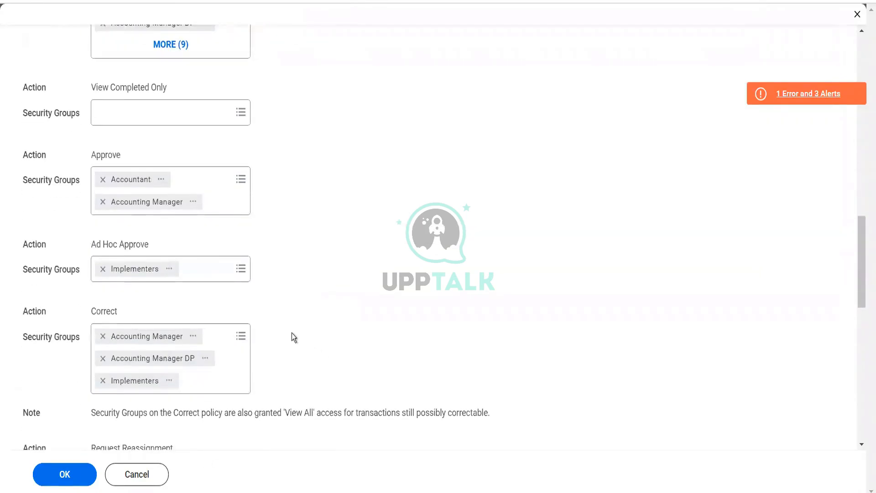
{"action": "scroll", "coordinate": [292, 332], "scroll_direction": "down", "scroll_amount": 1}
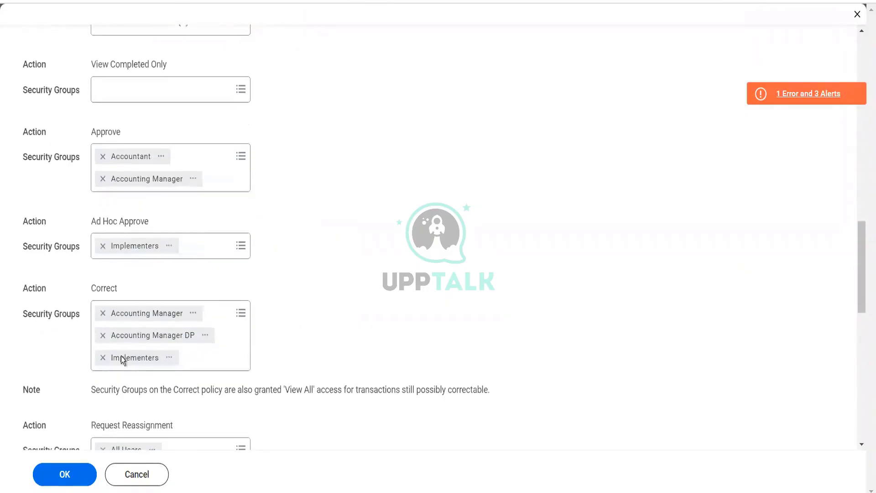
{"action": "left_click", "coordinate": [103, 334]}
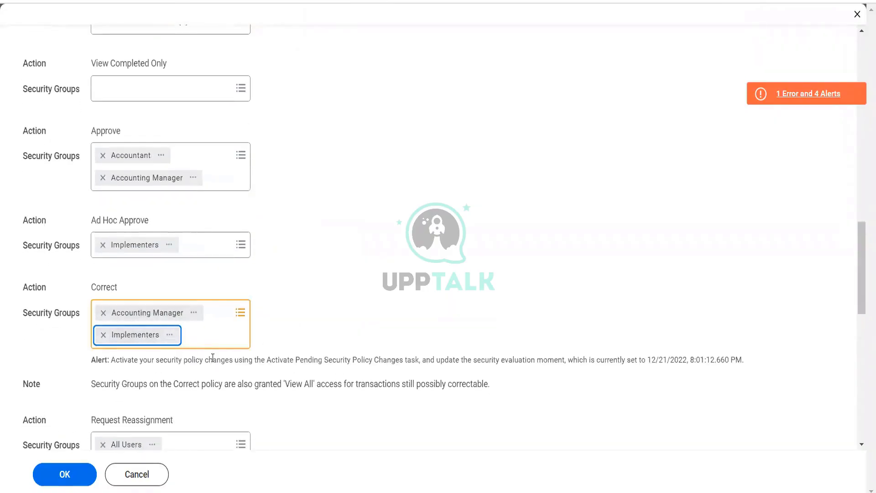
Remove every security group except Accountant and Implementers from the View All action
{"action": "scroll", "coordinate": [213, 358], "scroll_direction": "down", "scroll_amount": 5}
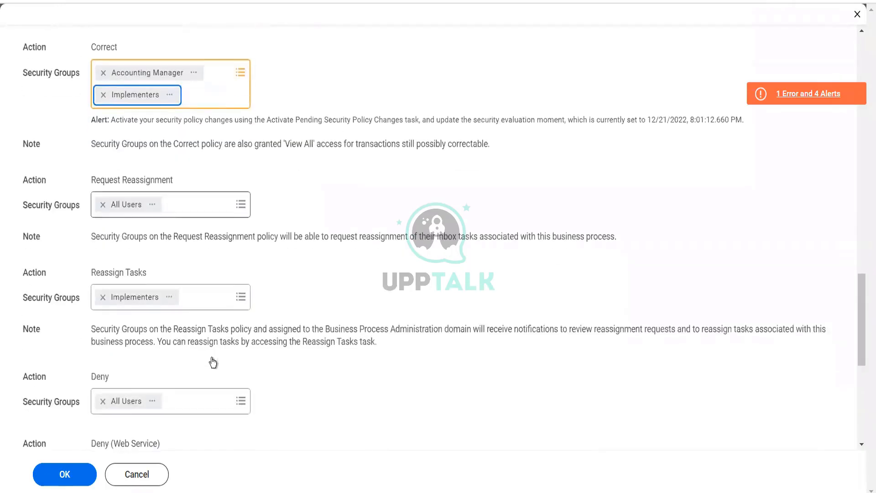
{"action": "scroll", "coordinate": [212, 362], "scroll_direction": "down", "scroll_amount": 3}
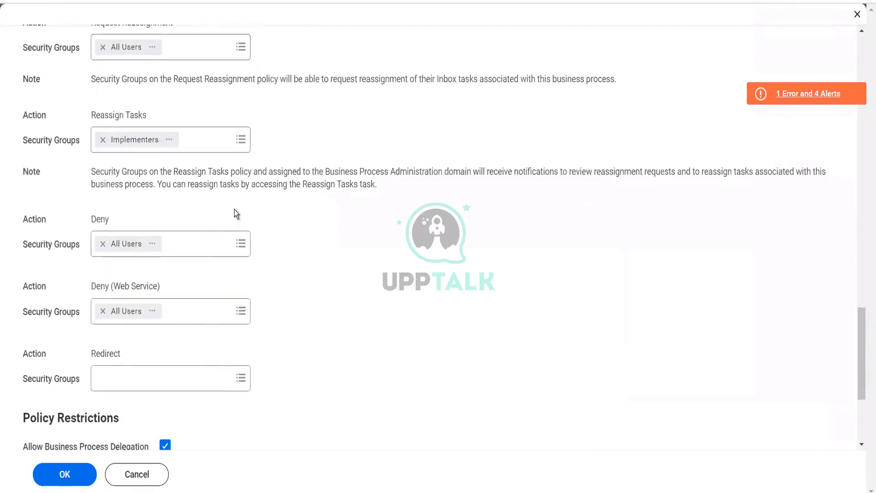
{"action": "scroll", "coordinate": [201, 299], "scroll_direction": "down", "scroll_amount": 4}
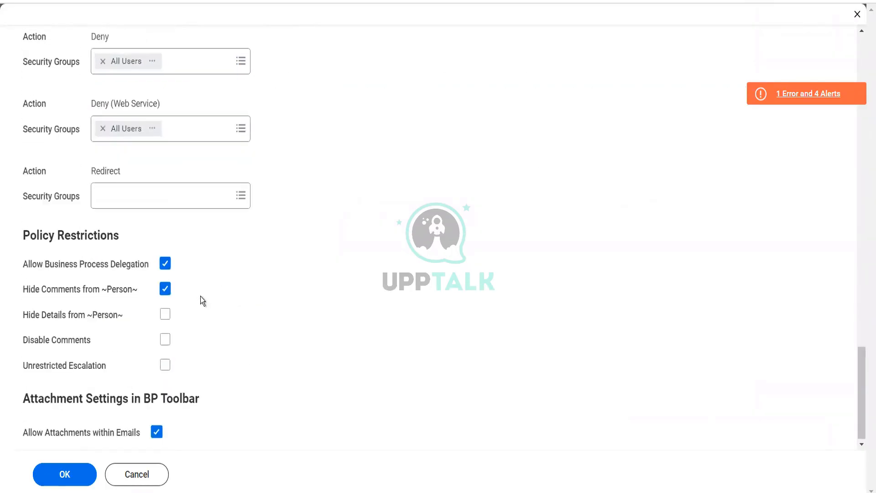
{"action": "scroll", "coordinate": [200, 299], "scroll_direction": "up", "scroll_amount": 11}
{"action": "scroll", "coordinate": [202, 292], "scroll_direction": "up", "scroll_amount": 5}
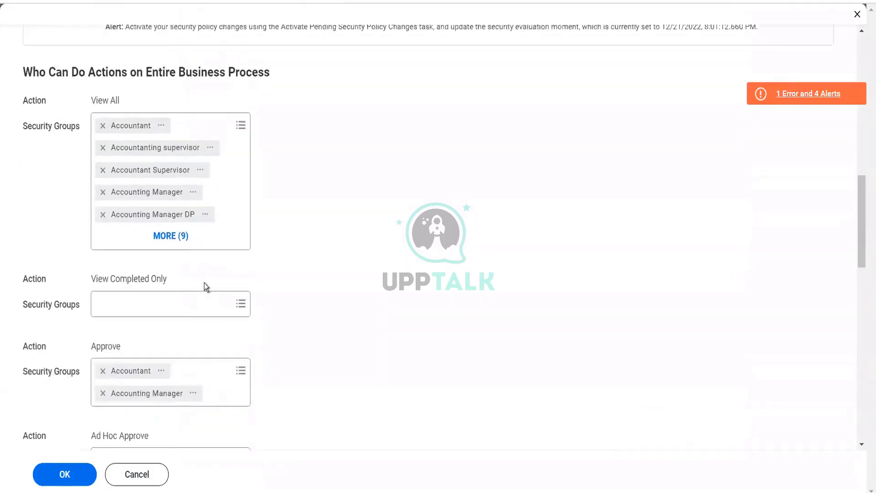
{"action": "left_click", "coordinate": [103, 149]}
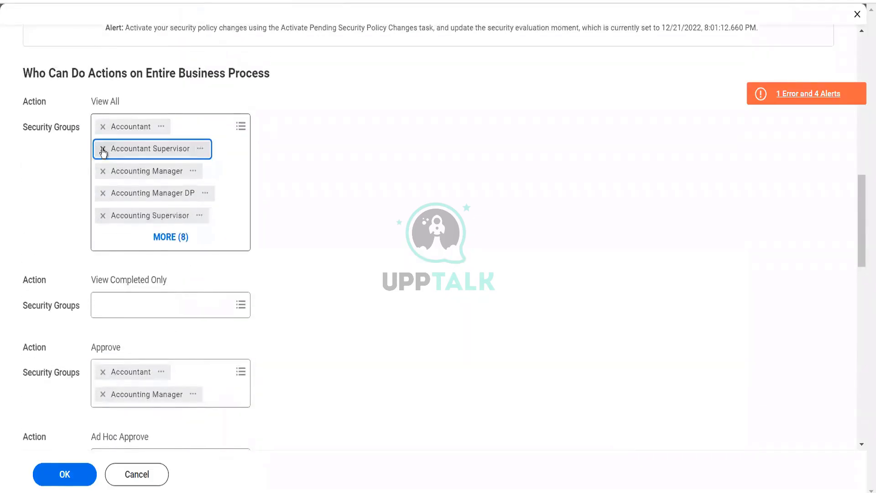
{"action": "left_click", "coordinate": [102, 150]}
{"action": "left_click", "coordinate": [103, 149]}
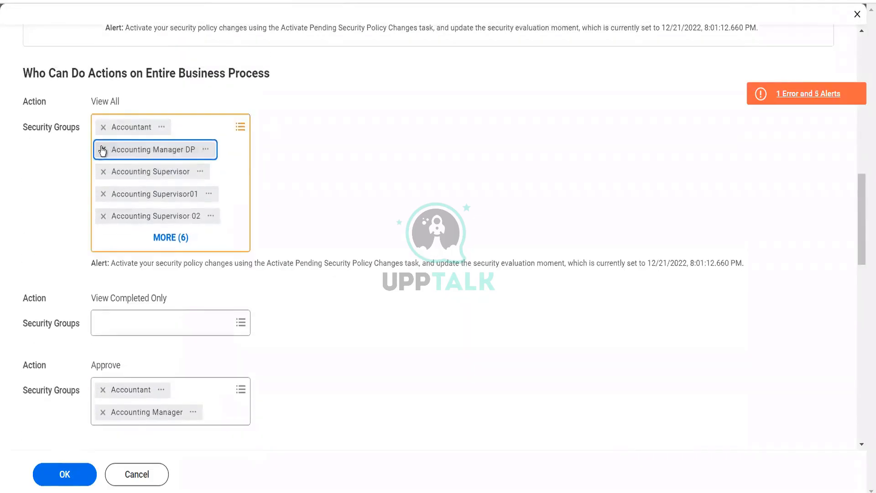
{"action": "left_click", "coordinate": [103, 149]}
{"action": "left_click", "coordinate": [103, 150]}
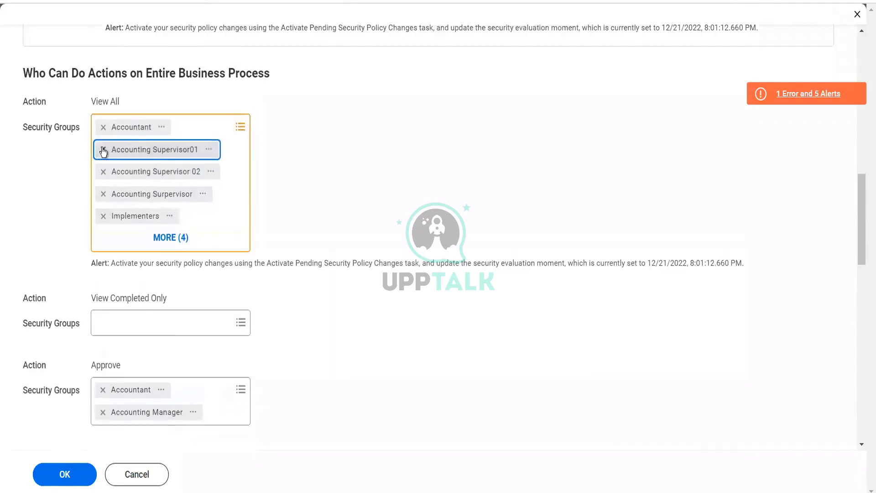
{"action": "left_click", "coordinate": [103, 149]}
{"action": "left_click", "coordinate": [102, 150]}
{"action": "left_click", "coordinate": [103, 149]}
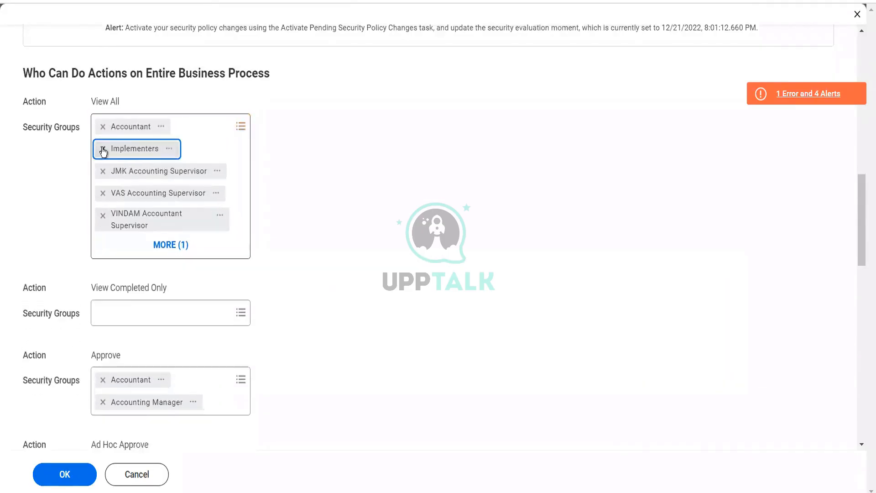
{"action": "left_click", "coordinate": [104, 172]}
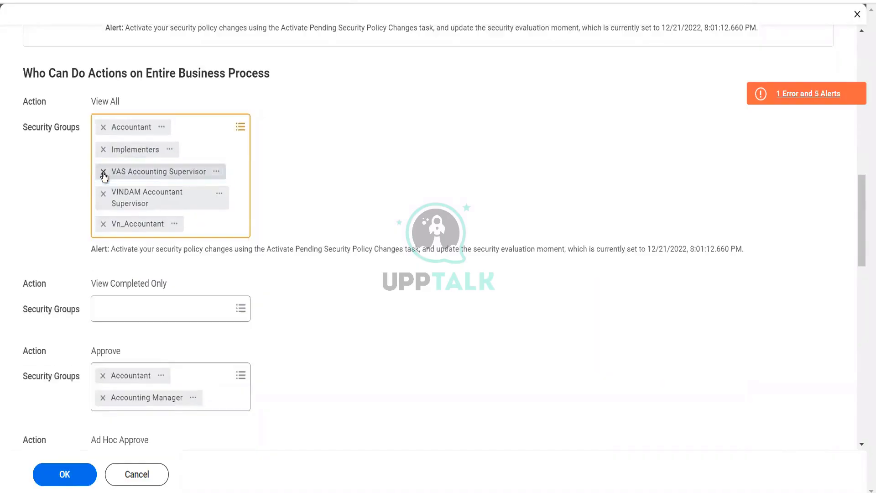
{"action": "left_click", "coordinate": [104, 172]}
{"action": "left_click", "coordinate": [103, 172]}
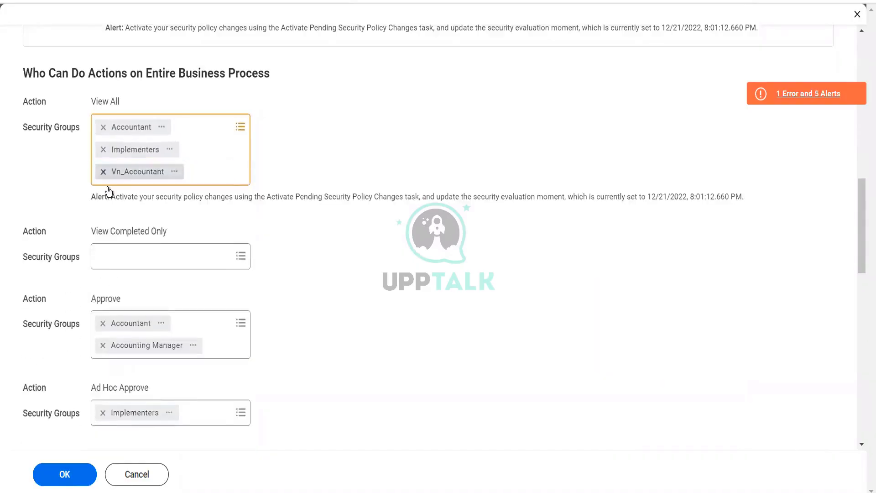
{"action": "left_click", "coordinate": [103, 172]}
Save the edited business process security policy and open the reported error details, then close them
{"action": "scroll", "coordinate": [347, 310], "scroll_direction": "up", "scroll_amount": 10}
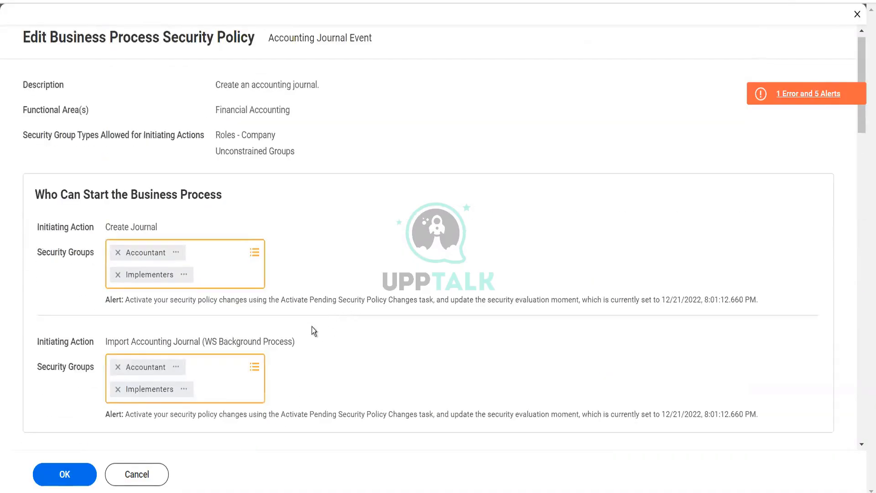
{"action": "left_click", "coordinate": [64, 475]}
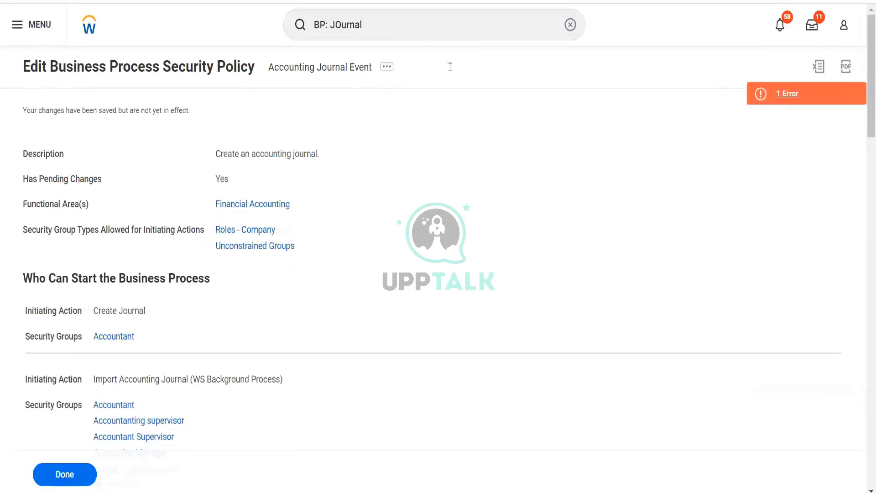
{"action": "left_click", "coordinate": [783, 94]}
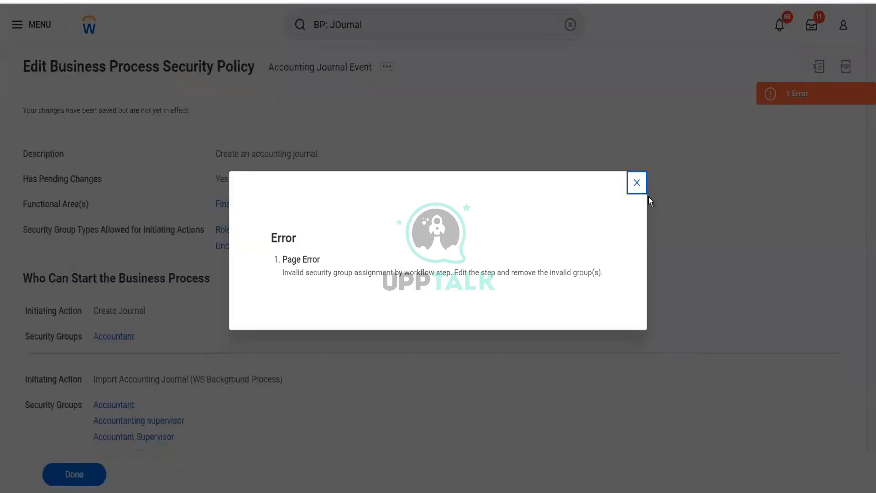
{"action": "left_click", "coordinate": [637, 184]}
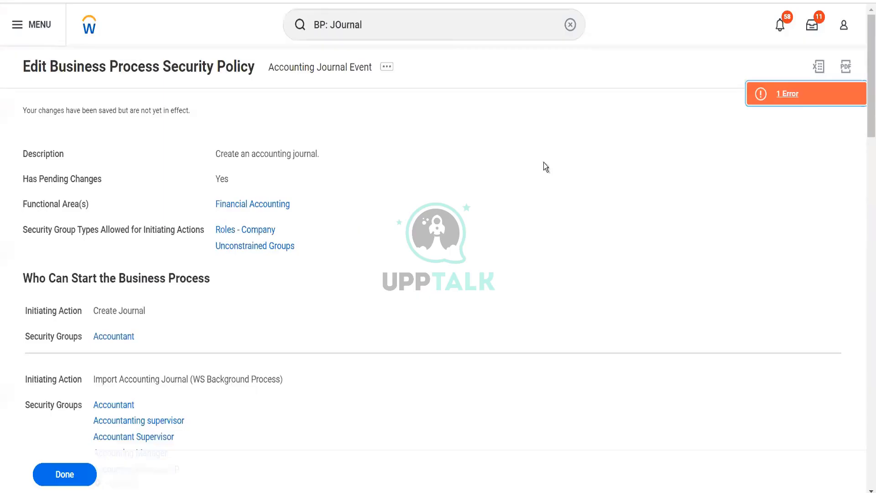
Search for act pen sec and open the Activate Pending Security Policy Changes task
{"action": "left_click", "coordinate": [429, 33]}
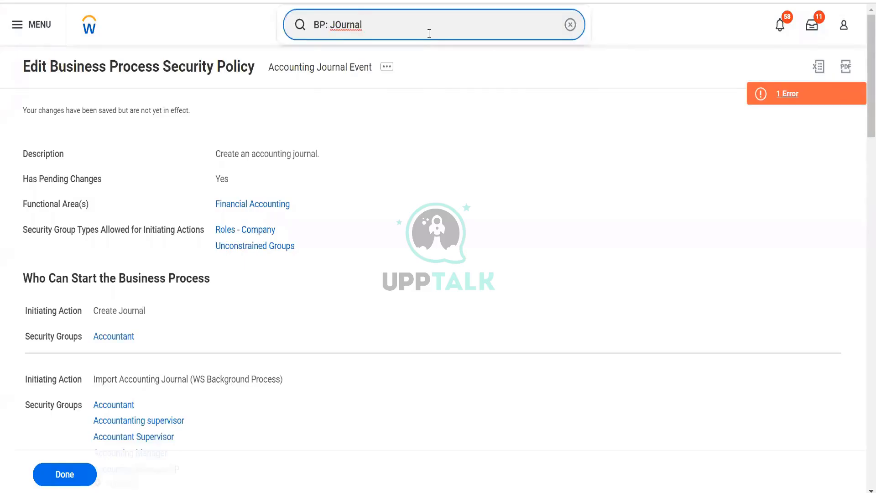
{"action": "key", "text": "ctrl+a"}
{"action": "type", "text": "act"}
{"action": "type", "text": "pen sec"}
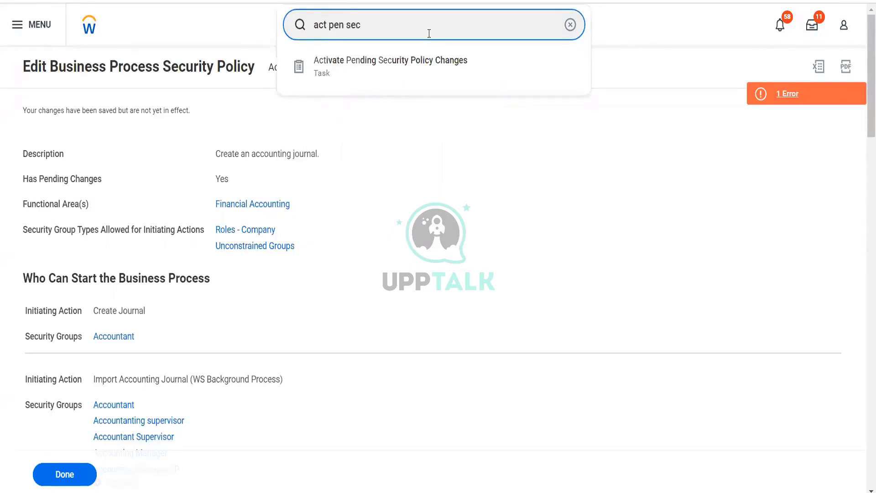
{"action": "key", "text": "Return"}
{"action": "left_click", "coordinate": [307, 259]}
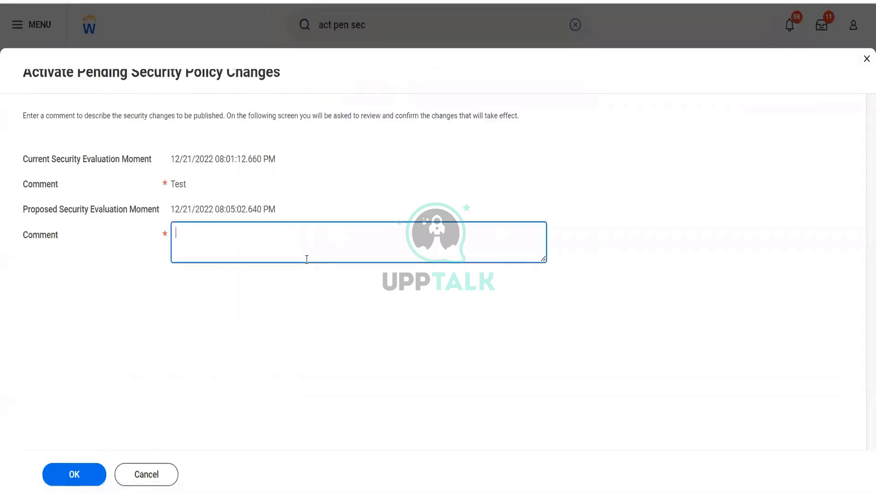
Enter the comment adfs, continue, tick Confirm and activate the pending security policy changes
{"action": "type", "text": "adfs"}
{"action": "left_click", "coordinate": [83, 476]}
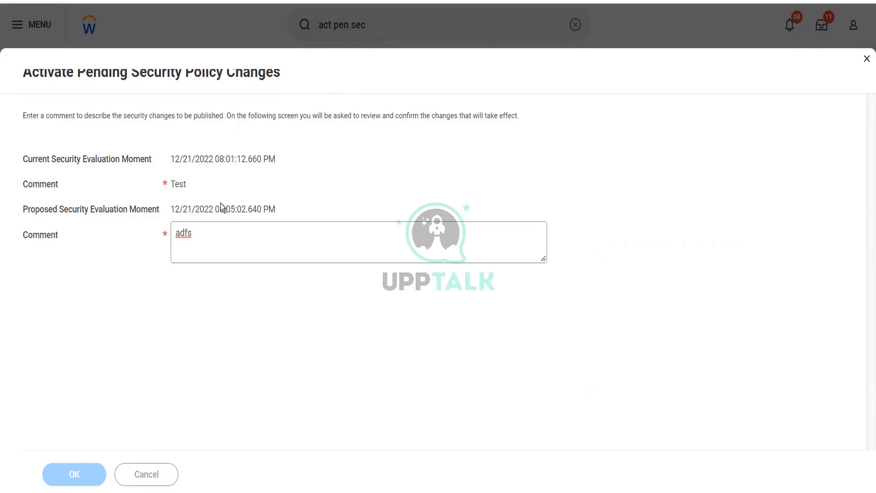
{"action": "left_click", "coordinate": [176, 235]}
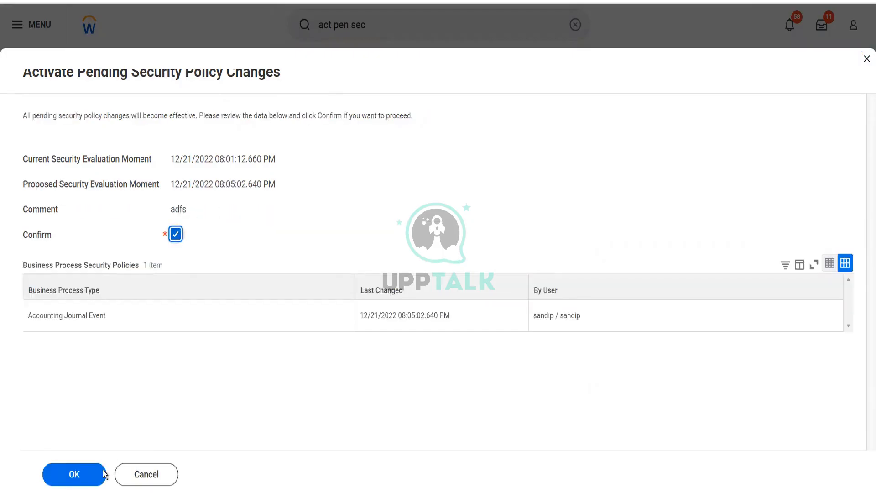
{"action": "left_click", "coordinate": [87, 485]}
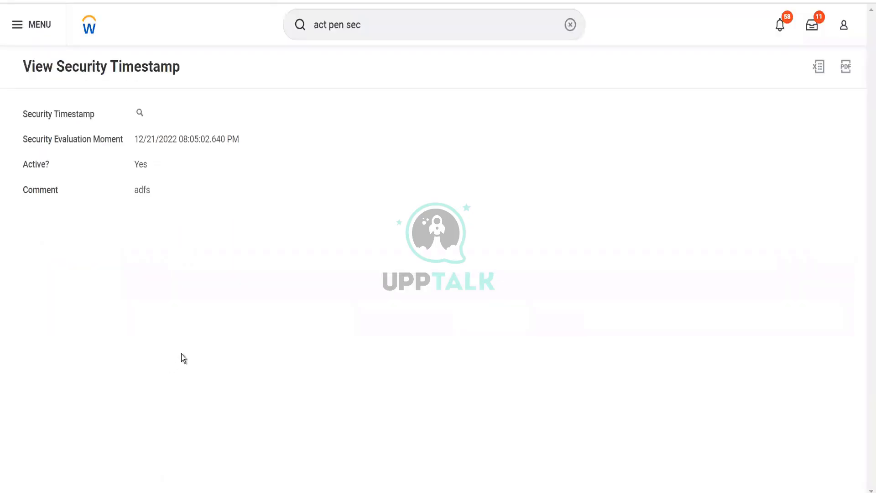
Search BP: acc journal, open the Accounting Journal Event for BGC Blinkit Grocery Delivery definition and expand its security group restrictions
{"action": "left_click", "coordinate": [375, 29]}
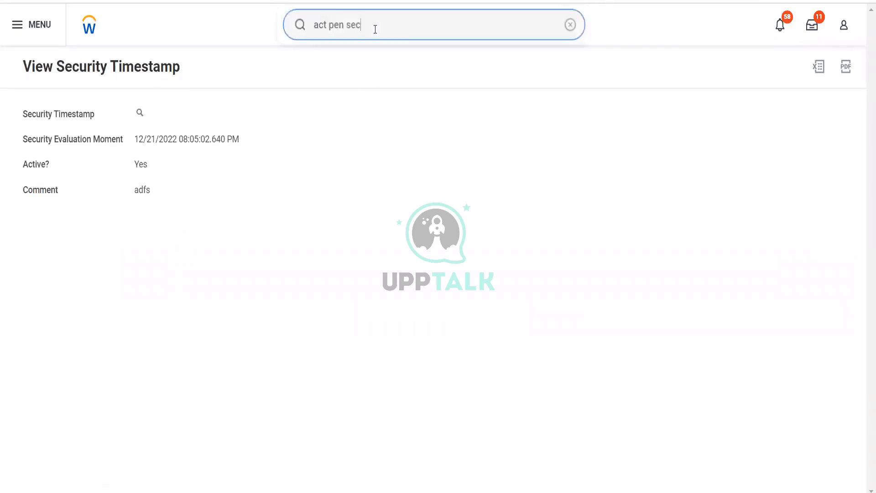
{"action": "key", "text": "ctrl+a"}
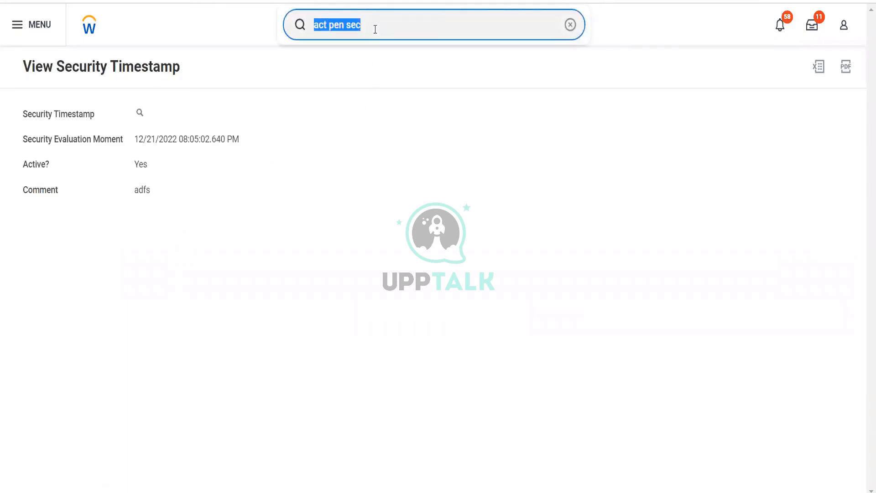
{"action": "type", "text": "BP:"}
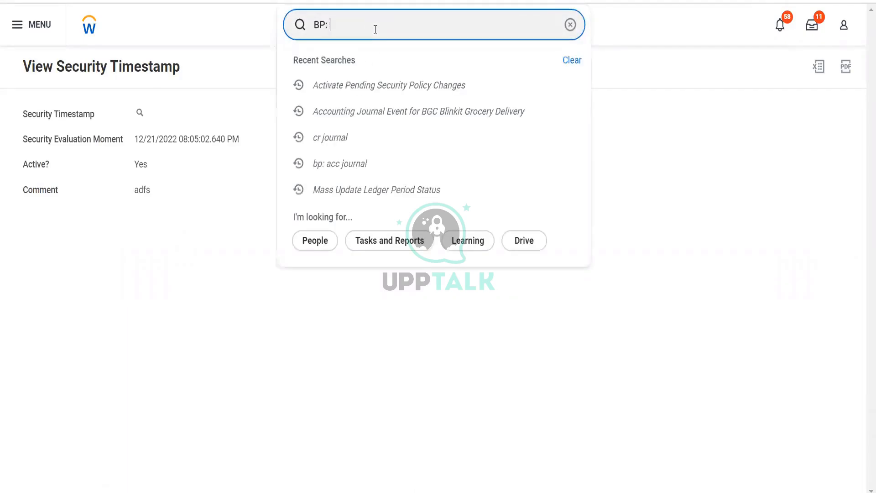
{"action": "type", "text": " acc"}
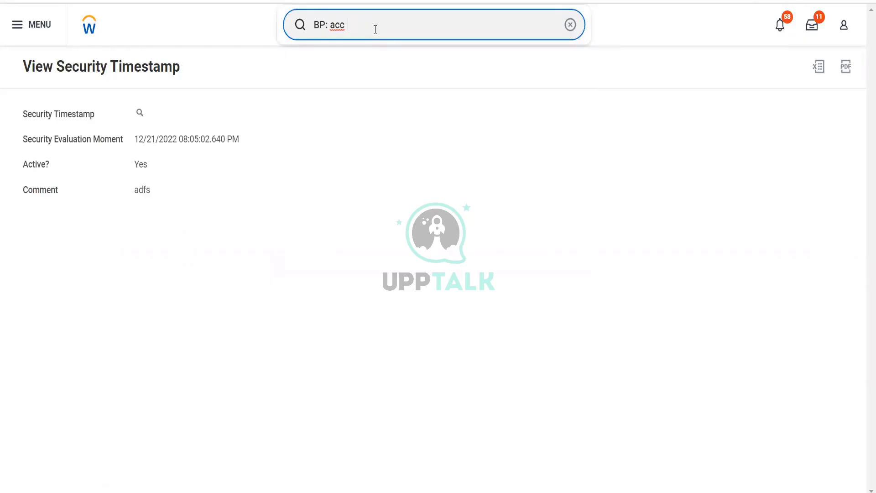
{"action": "type", "text": " journal"}
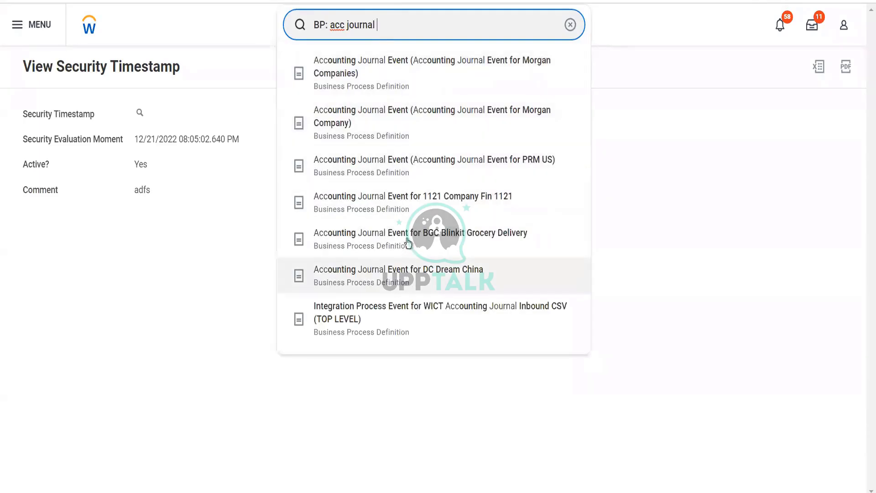
{"action": "left_click", "coordinate": [410, 240]}
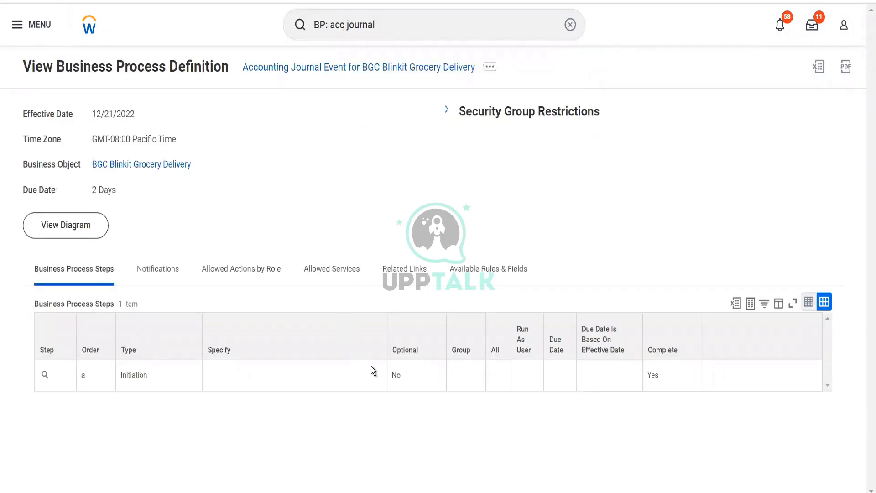
{"action": "left_click", "coordinate": [448, 112]}
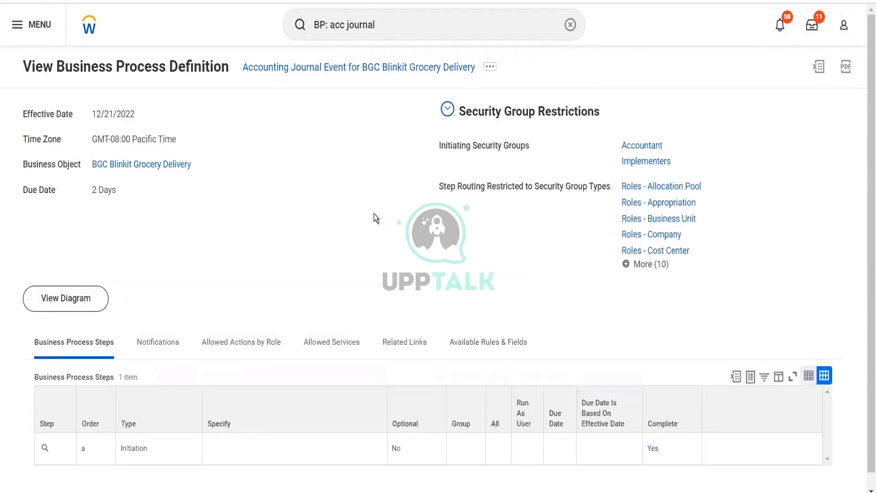
Open the Implementers security group and expand its complete member list to review it
{"action": "left_click", "coordinate": [635, 167]}
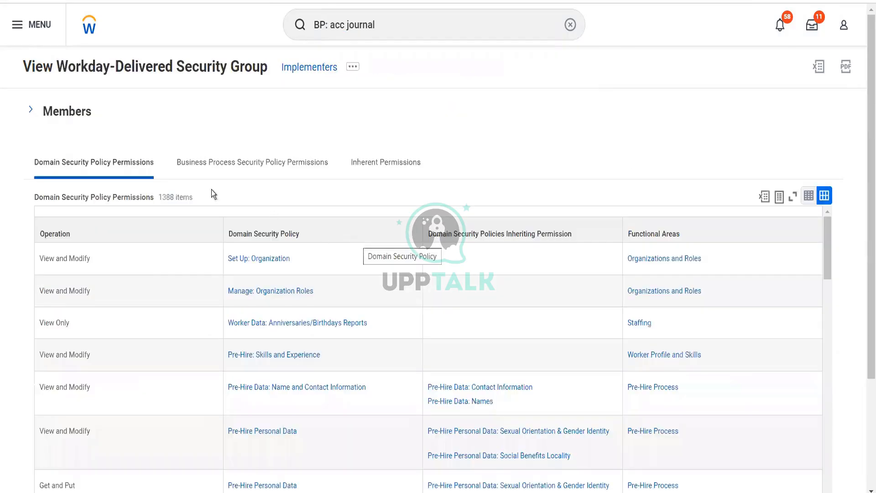
{"action": "left_click", "coordinate": [81, 114]}
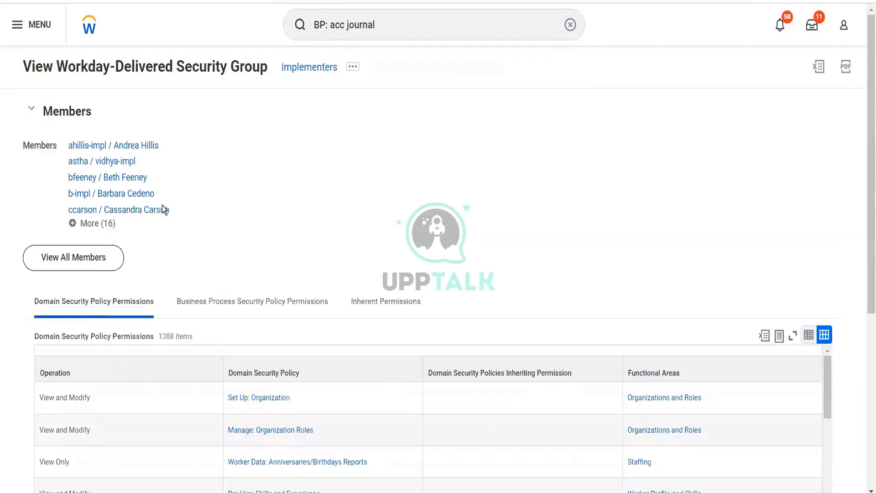
{"action": "left_click", "coordinate": [105, 223]}
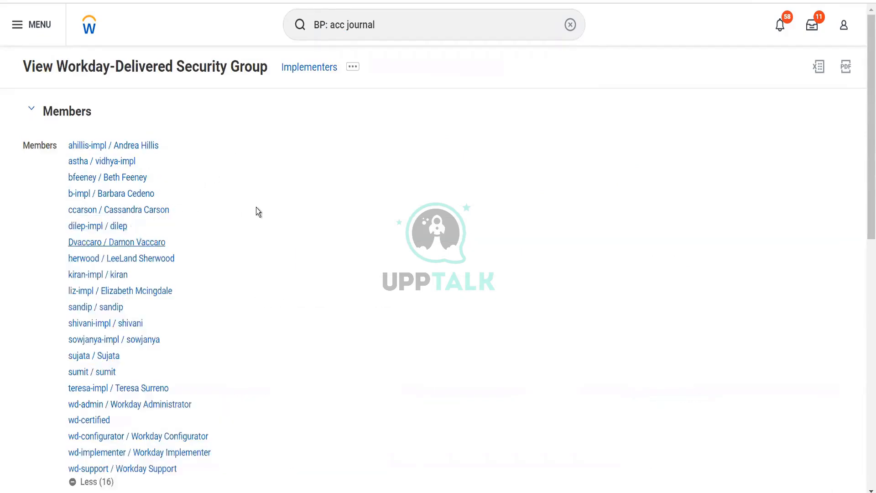
{"action": "scroll", "coordinate": [256, 207], "scroll_direction": "down", "scroll_amount": 2}
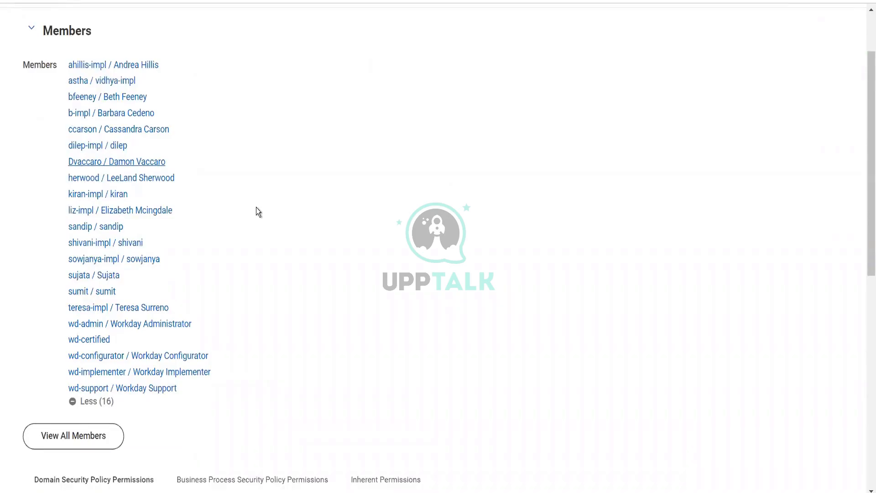
{"action": "scroll", "coordinate": [256, 207], "scroll_direction": "up", "scroll_amount": 2}
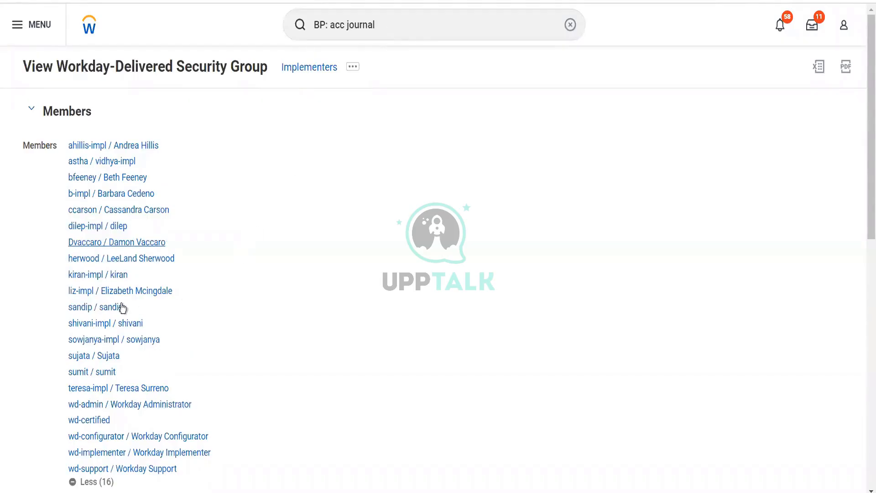
Start the Create Journal task and set the ledger to BGC Blinkit Grocery Delivery : Actuals
{"action": "left_click", "coordinate": [377, 24]}
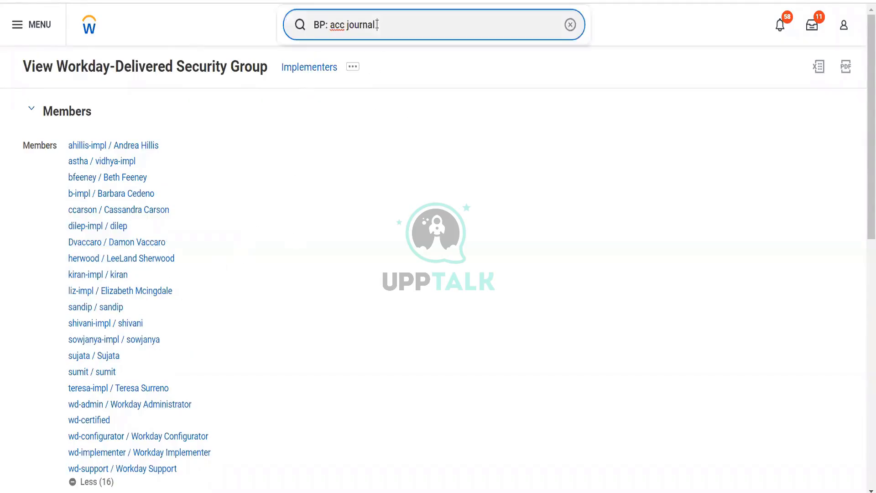
{"action": "type", "text": "cr journal"}
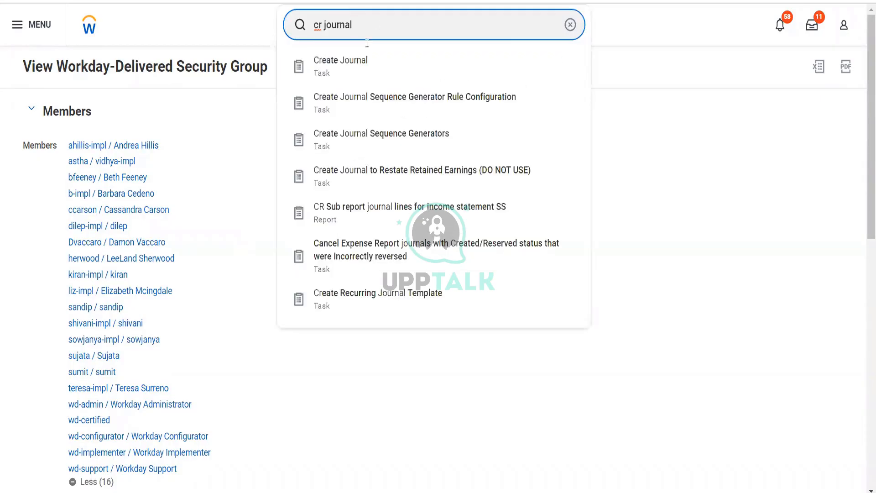
{"action": "left_click", "coordinate": [363, 60]}
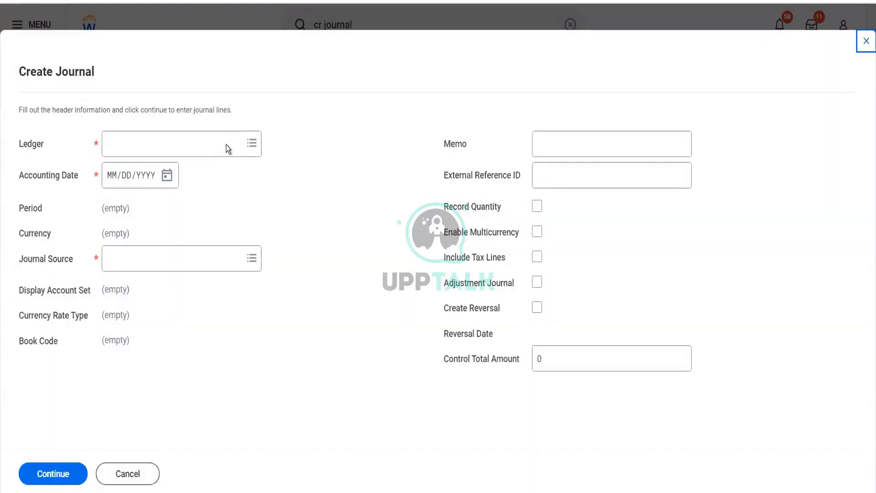
{"action": "left_click", "coordinate": [215, 139]}
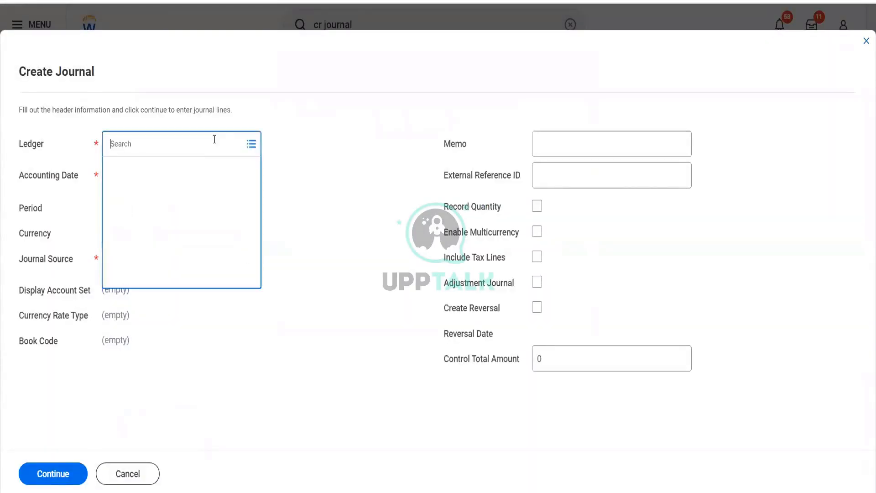
{"action": "type", "text": "blinkit"}
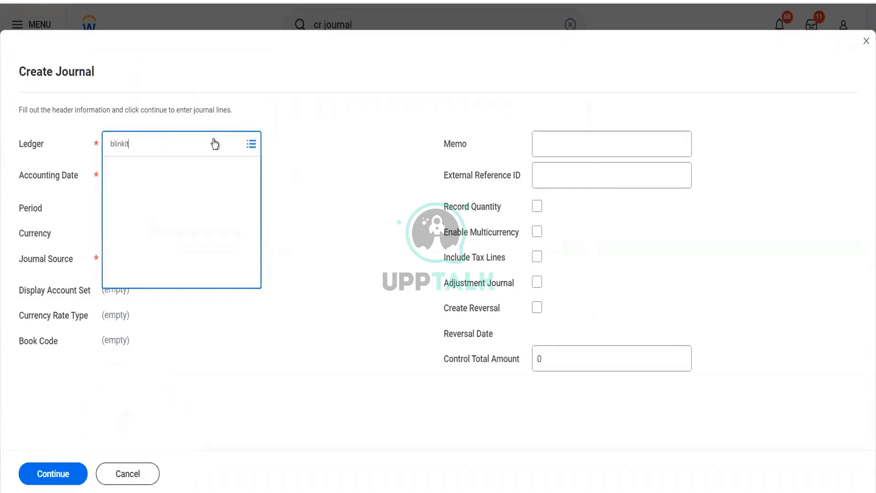
{"action": "key", "text": "Return"}
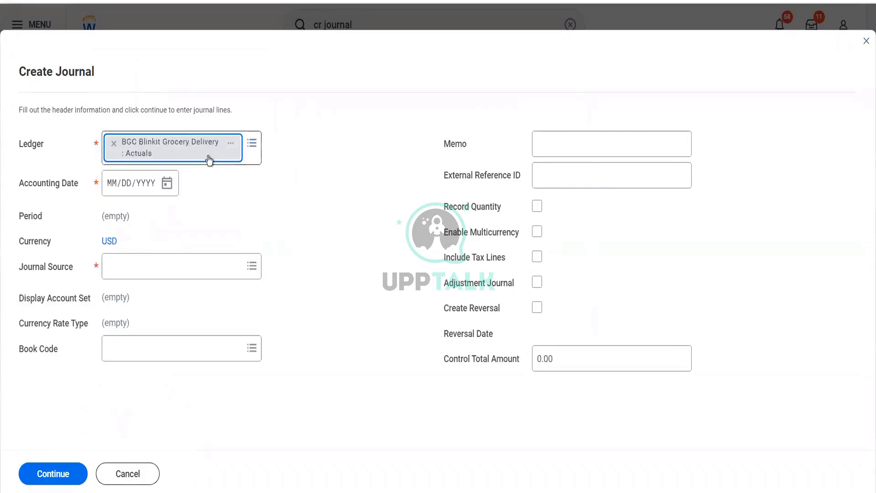
Set the accounting date to 12/22/2022 and the journal source to Ad-hoc Payment, then continue to the journal lines
{"action": "left_click", "coordinate": [167, 184]}
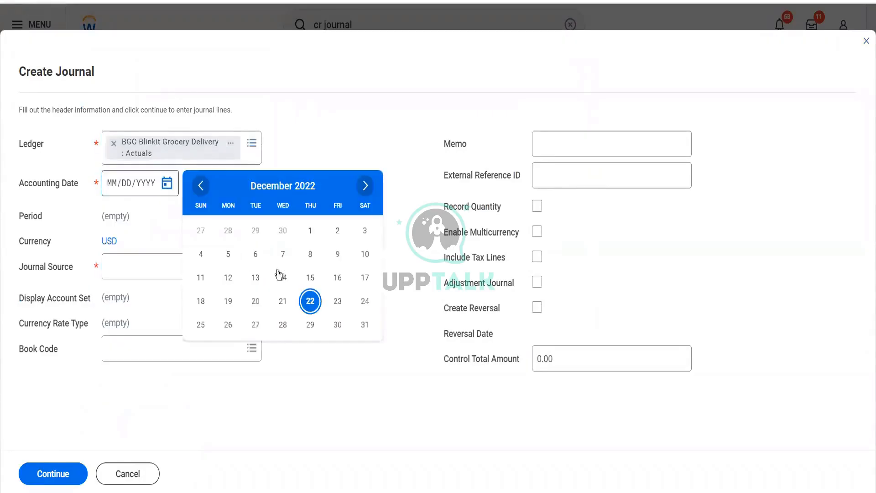
{"action": "left_click", "coordinate": [310, 302]}
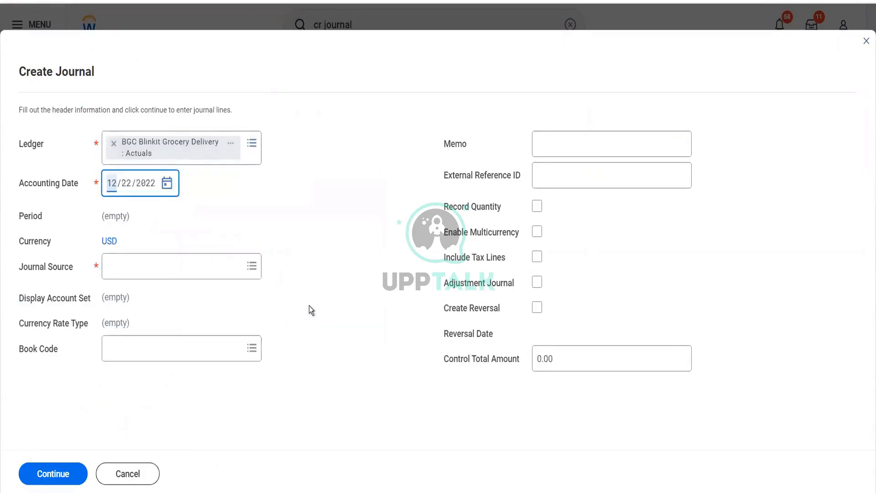
{"action": "left_click", "coordinate": [210, 272]}
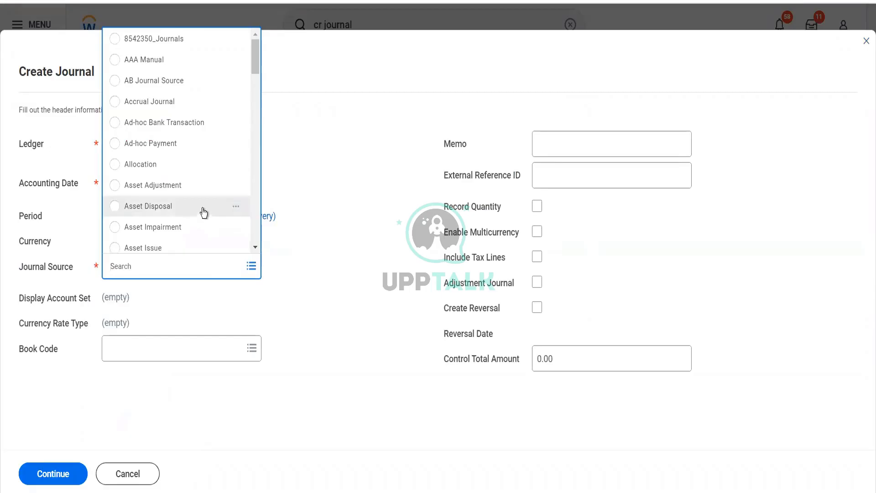
{"action": "left_click", "coordinate": [188, 147]}
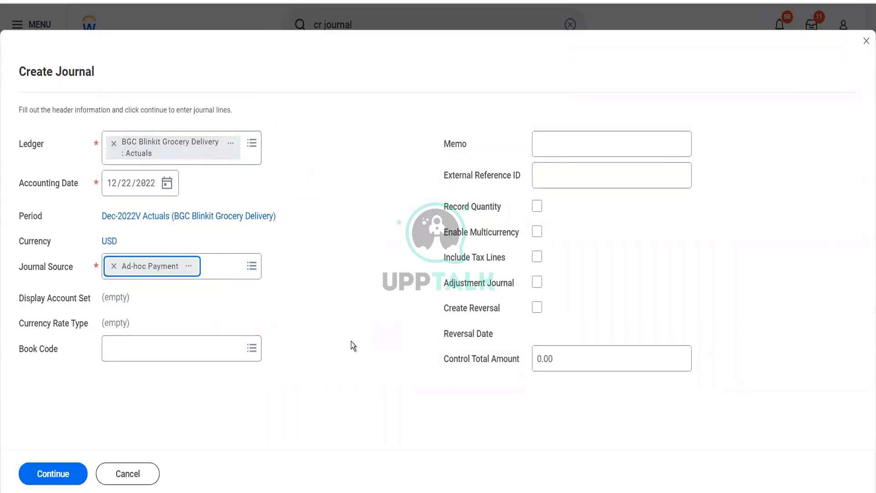
{"action": "left_click", "coordinate": [74, 473]}
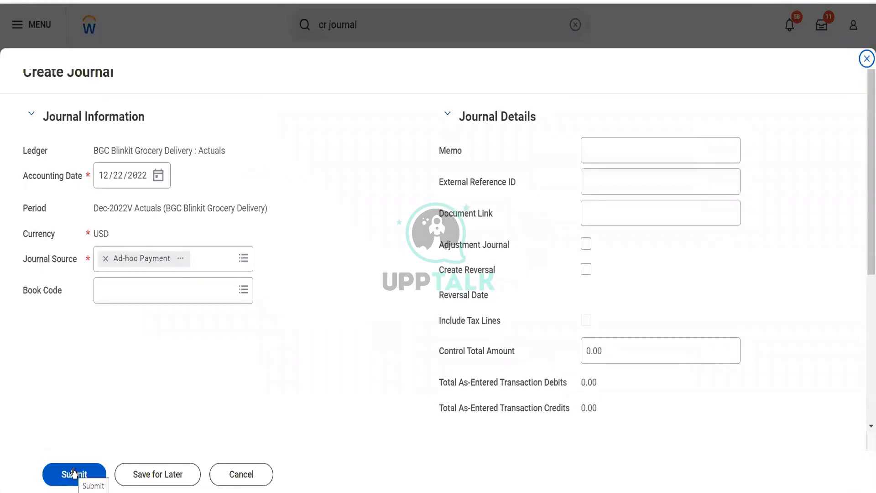
Set the first journal line's ledger account to 1000:Cash and the second line's to 0013:Cours Deve Cost
{"action": "scroll", "coordinate": [273, 375], "scroll_direction": "down", "scroll_amount": 5}
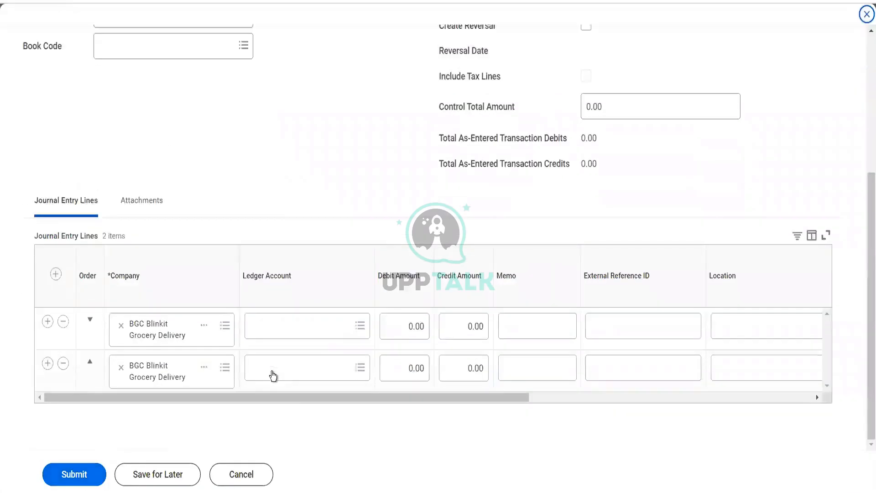
{"action": "left_click", "coordinate": [288, 324]}
{"action": "type", "text": "cash"}
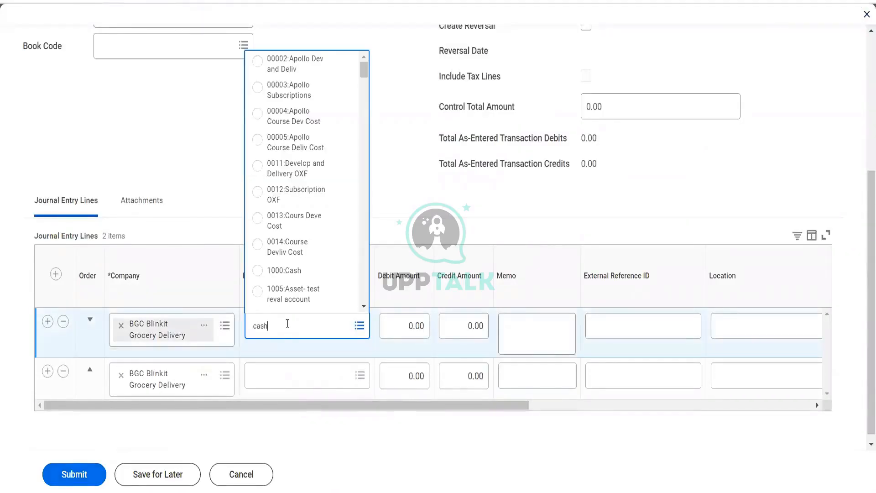
{"action": "key", "text": "Return"}
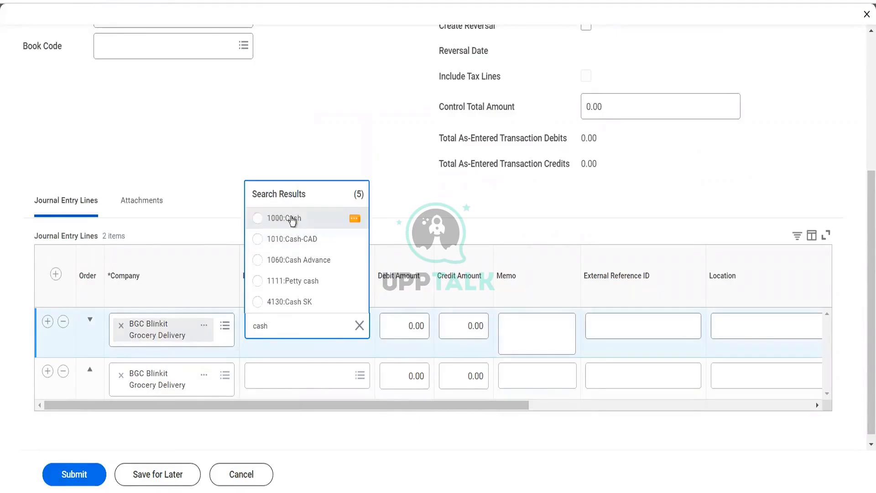
{"action": "left_click", "coordinate": [293, 219]}
{"action": "left_click", "coordinate": [287, 365]}
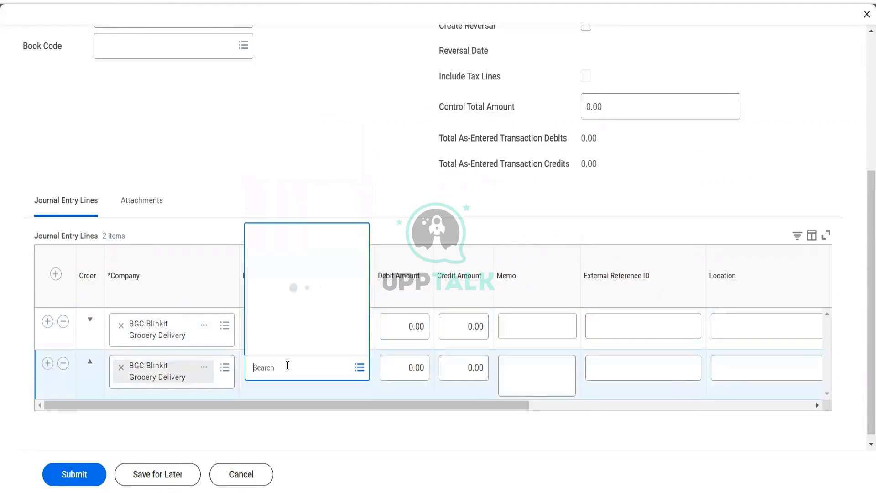
{"action": "type", "text": "bank"}
{"action": "key", "text": "Return"}
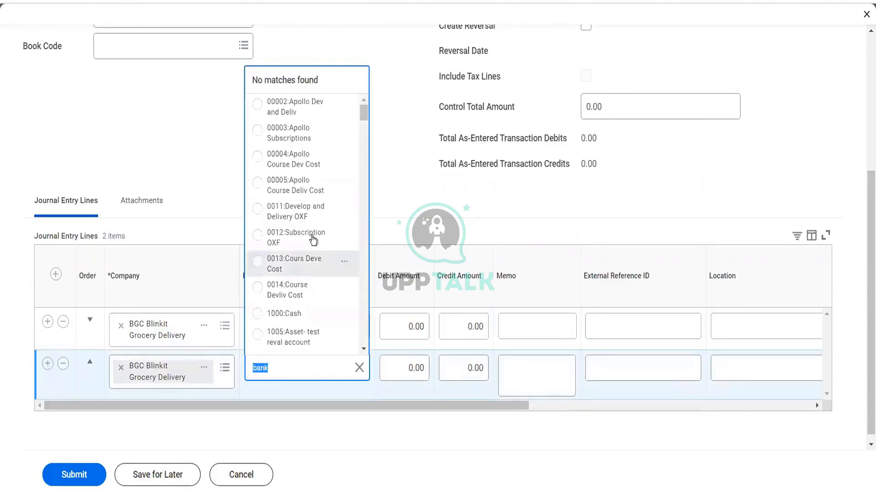
{"action": "left_click", "coordinate": [318, 269]}
Enter a debit of 150 on the cash line and a credit of 150 on the second line
{"action": "left_click", "coordinate": [409, 327]}
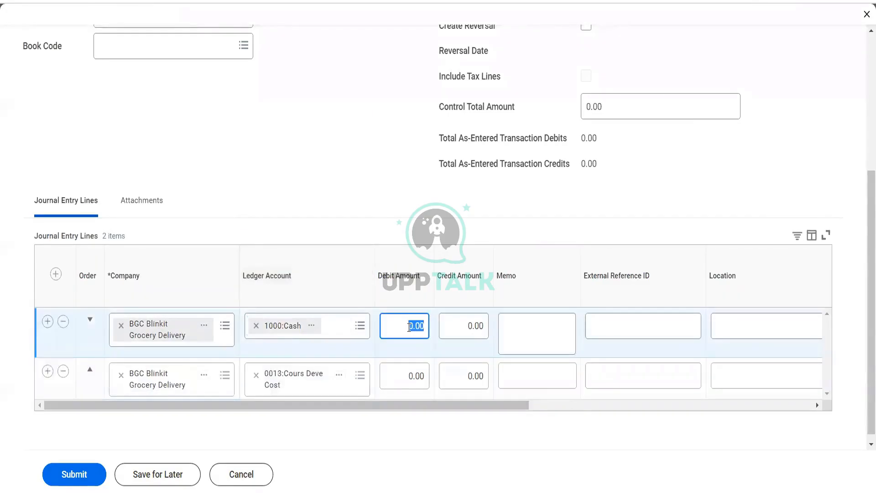
{"action": "type", "text": "150"}
{"action": "key", "text": "Tab"}
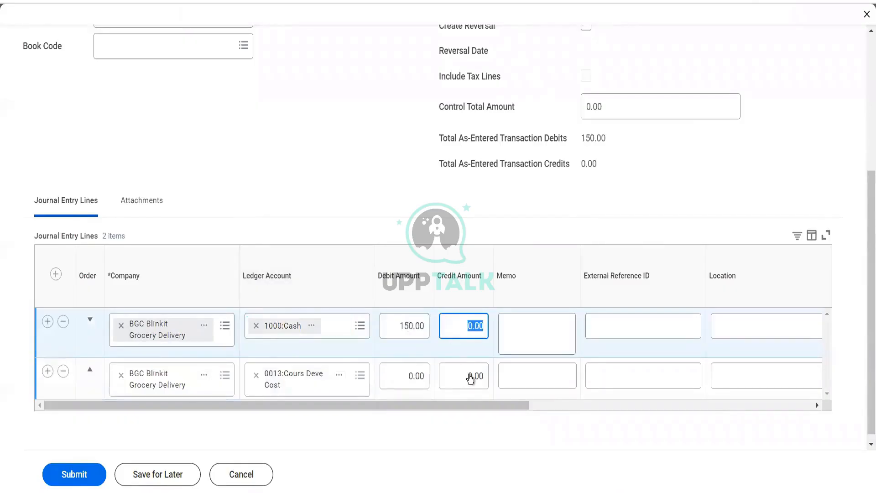
{"action": "left_click", "coordinate": [471, 374]}
{"action": "type", "text": "150"}
{"action": "key", "text": "Tab"}
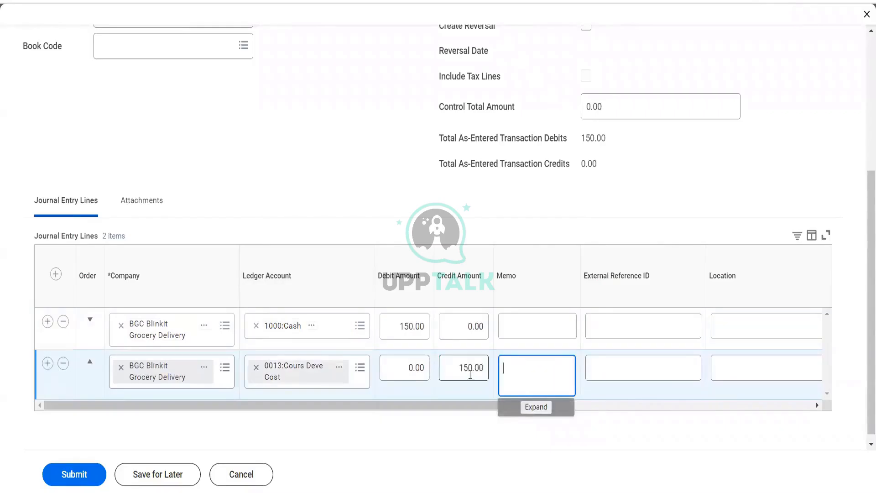
Set the cost center of both journal lines to ARC78_ Enterprise
{"action": "left_click_drag", "start_coordinate": [480, 410], "coordinate": [715, 386]}
{"action": "left_click", "coordinate": [520, 326]}
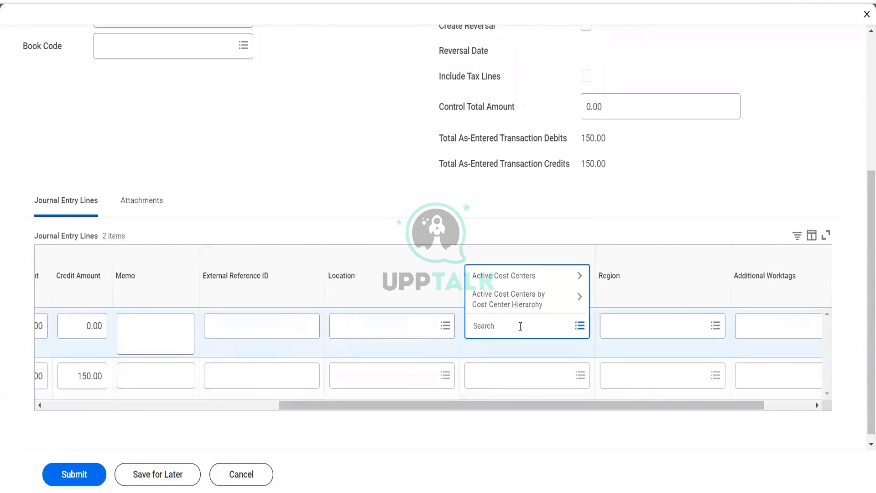
{"action": "type", "text": "amc"}
{"action": "key", "text": "Return"}
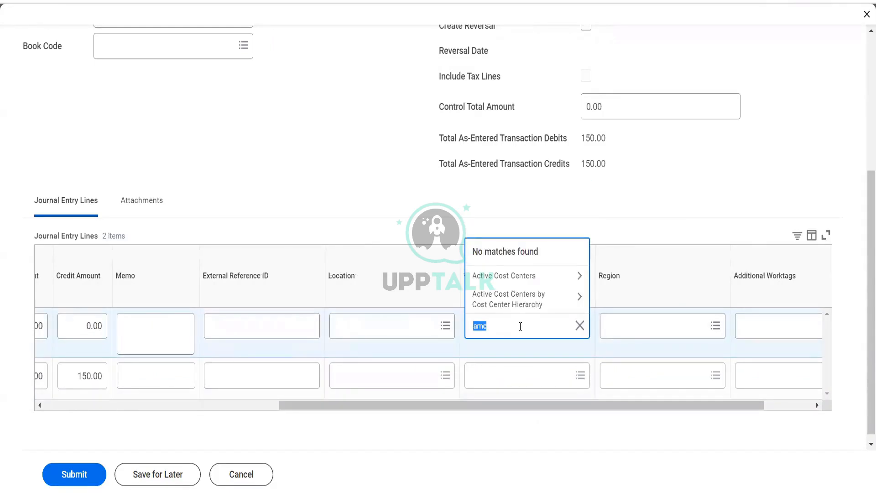
{"action": "type", "text": "arc"}
{"action": "key", "text": "Return"}
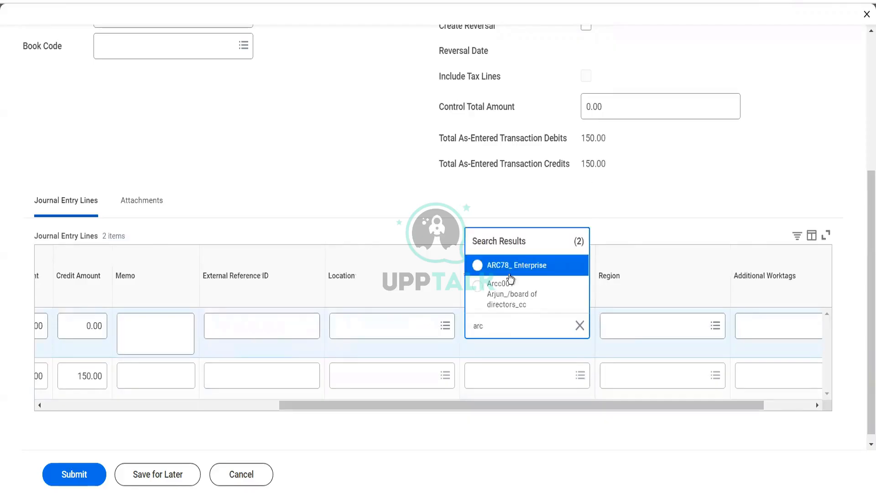
{"action": "left_click", "coordinate": [511, 268]}
{"action": "left_click", "coordinate": [503, 375]}
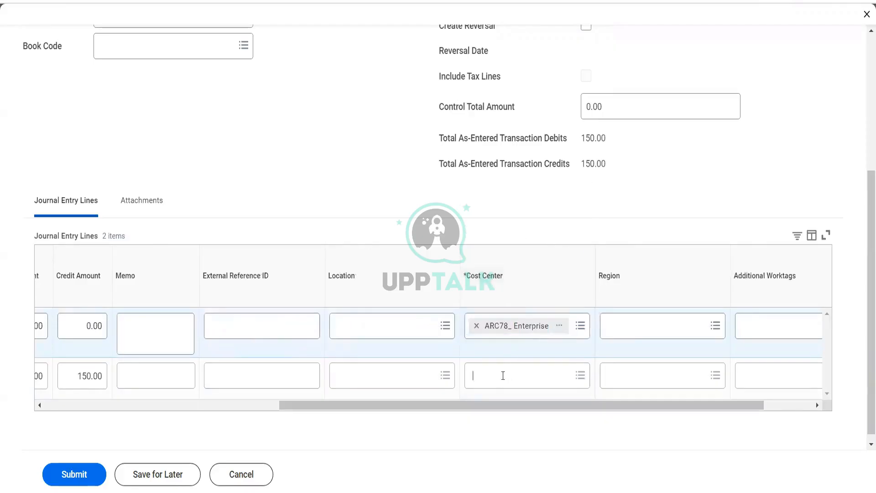
{"action": "type", "text": "arc"}
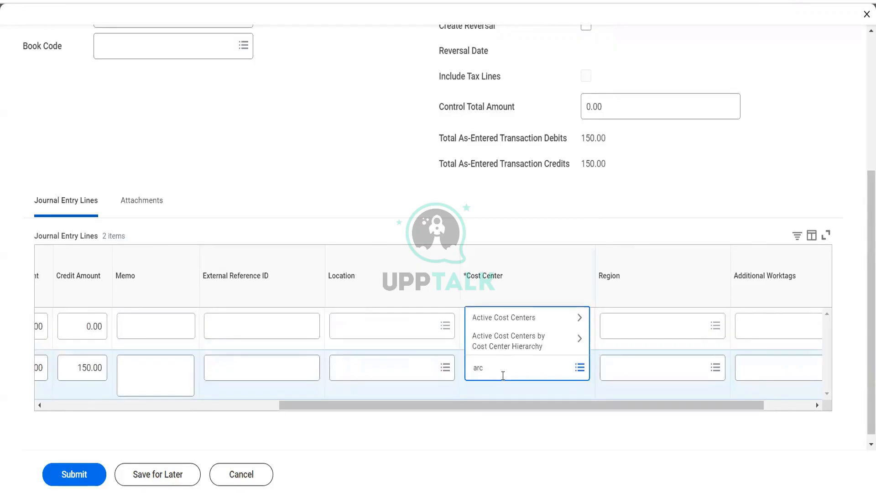
{"action": "key", "text": "Return"}
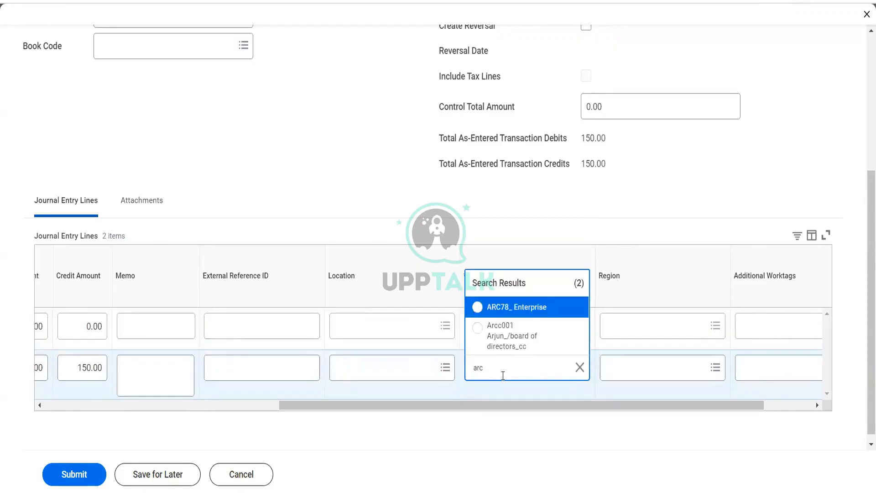
{"action": "left_click", "coordinate": [524, 319]}
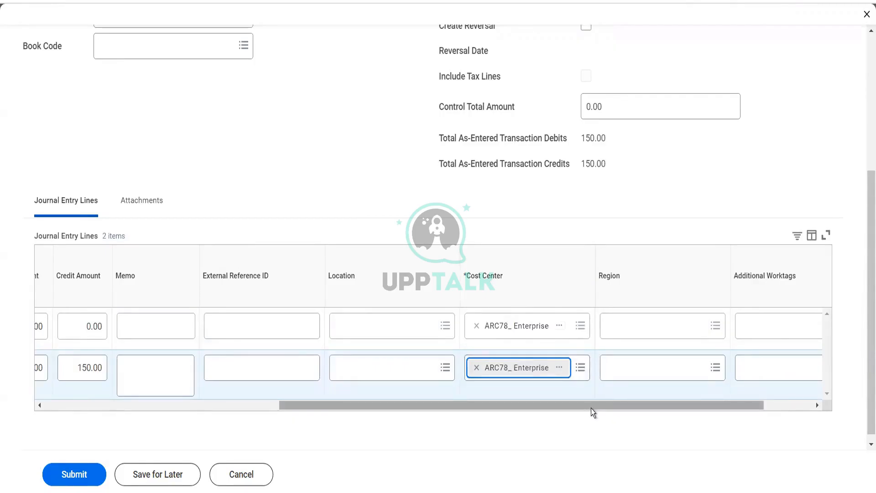
Submit the journal and open the business process record details
{"action": "left_click_drag", "start_coordinate": [591, 408], "coordinate": [650, 410]}
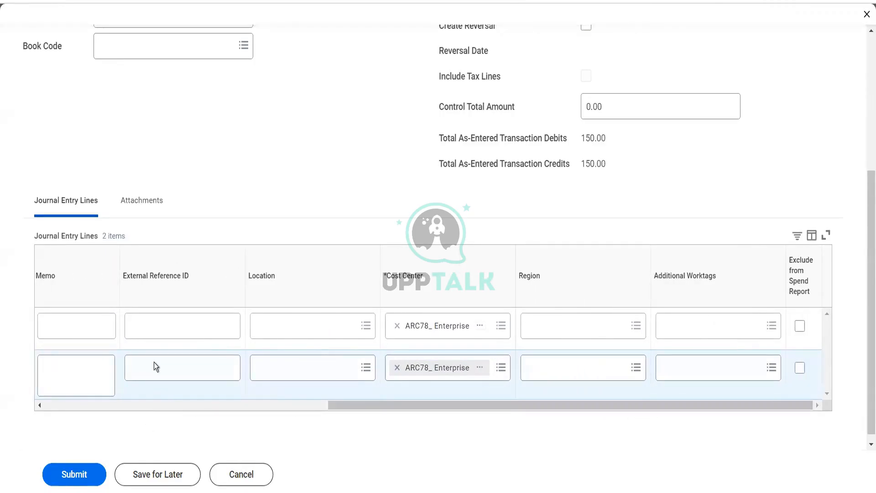
{"action": "left_click", "coordinate": [90, 475]}
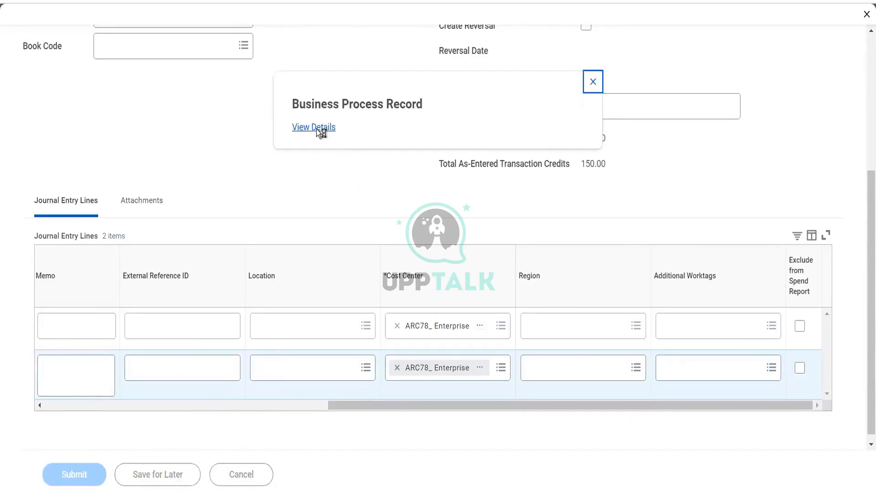
{"action": "left_click", "coordinate": [316, 128]}
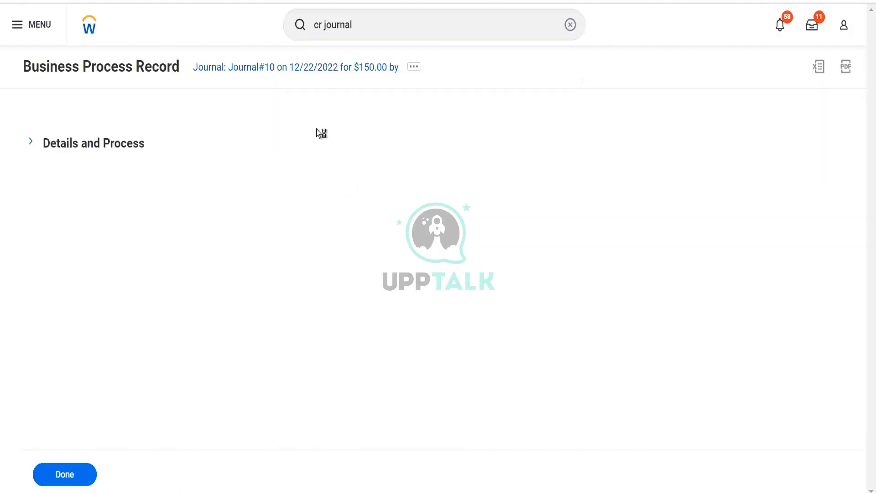
Open the submitted journal and review its journal lines and status history
{"action": "left_click", "coordinate": [122, 155]}
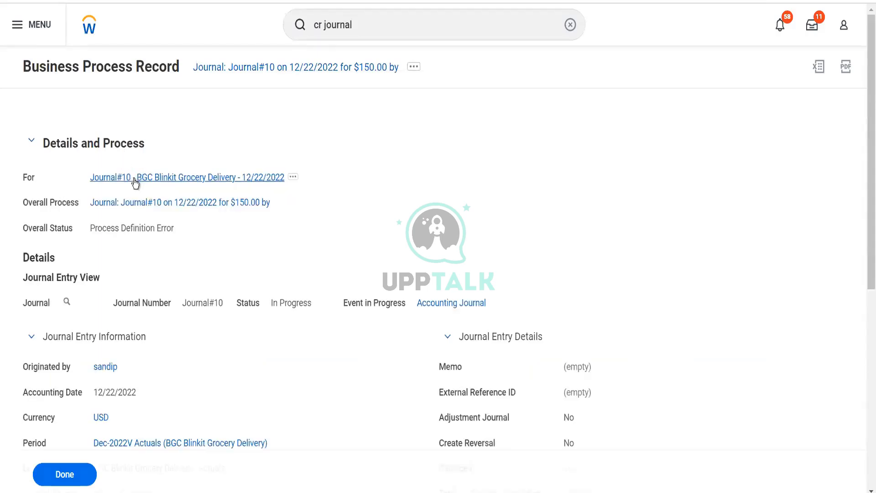
{"action": "left_click", "coordinate": [133, 179]}
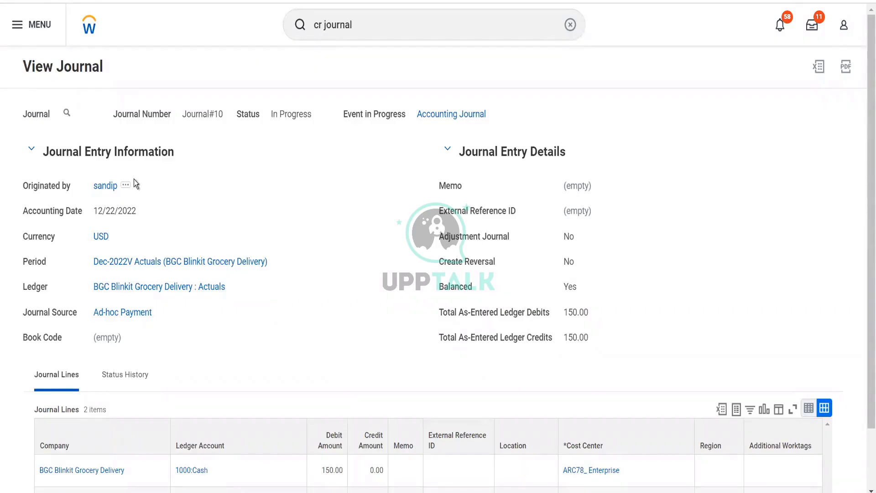
{"action": "scroll", "coordinate": [134, 180], "scroll_direction": "down", "scroll_amount": 2}
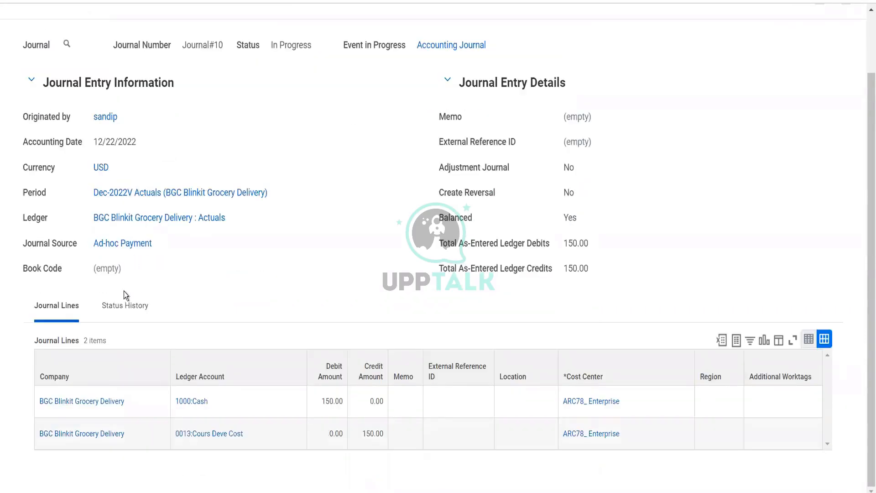
{"action": "left_click", "coordinate": [123, 307]}
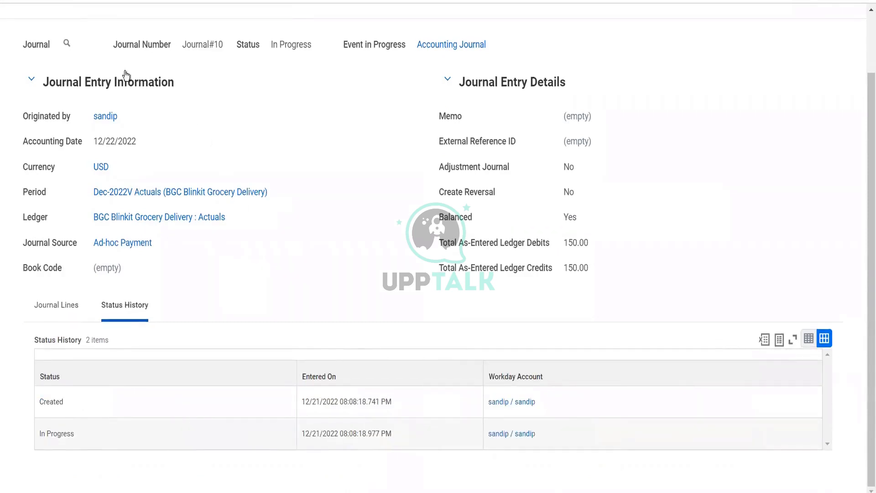
{"action": "mouse_move", "coordinate": [69, 44]}
{"action": "left_click", "coordinate": [59, 308]}
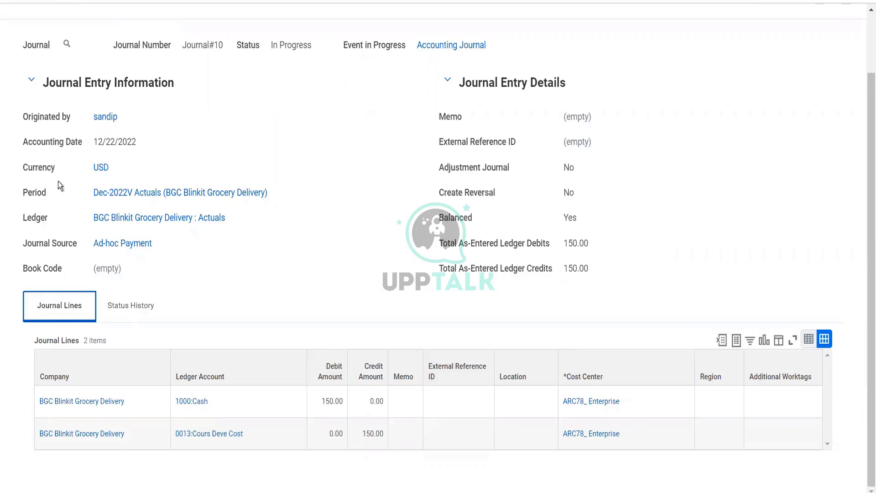
{"action": "left_click", "coordinate": [67, 44]}
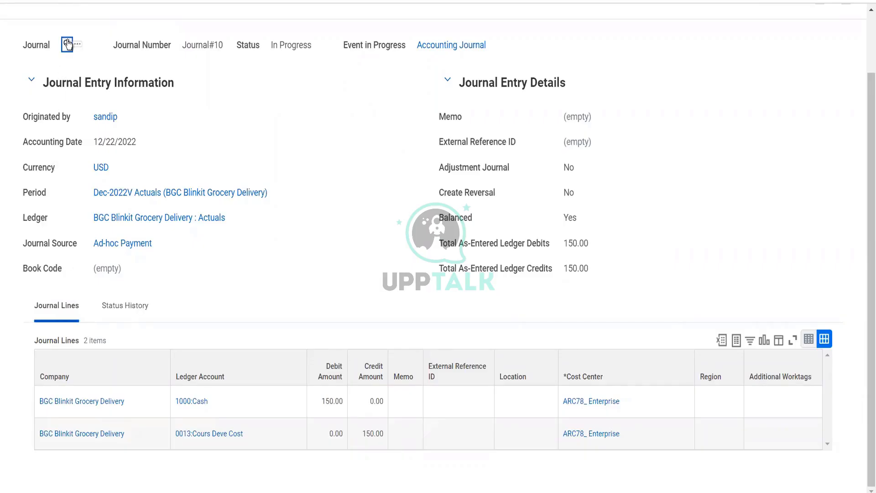
{"action": "scroll", "coordinate": [274, 232], "scroll_direction": "up", "scroll_amount": 2}
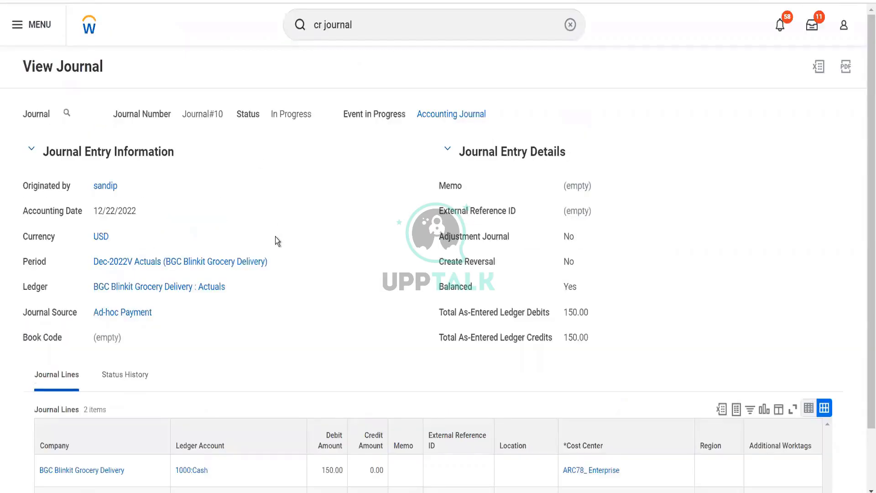
{"action": "scroll", "coordinate": [275, 240], "scroll_direction": "down", "scroll_amount": 2}
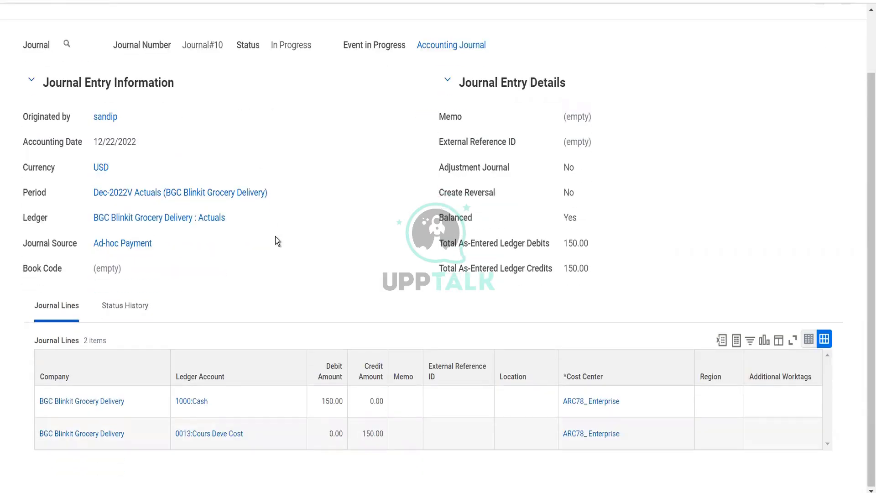
{"action": "left_click", "coordinate": [144, 308]}
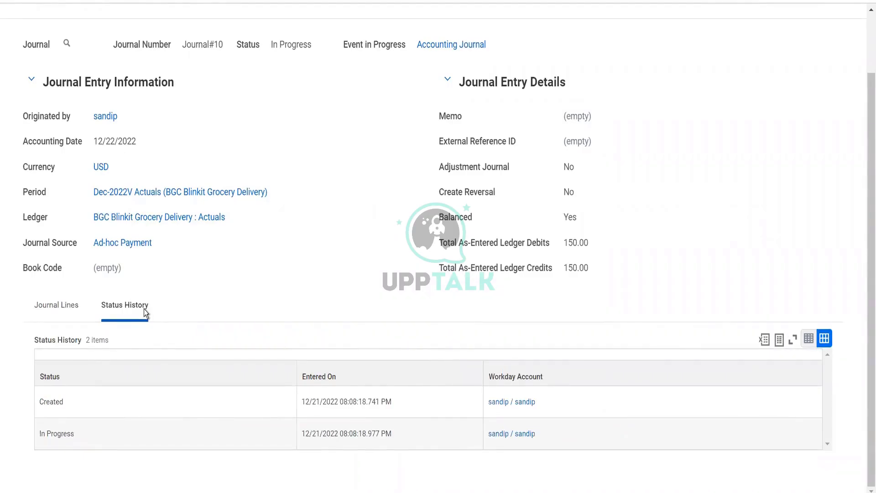
{"action": "scroll", "coordinate": [144, 309], "scroll_direction": "up", "scroll_amount": 2}
Search for and open the Accounting Journal Event business process definition for BGC Blinkit Grocery Delivery
{"action": "left_click", "coordinate": [361, 35]}
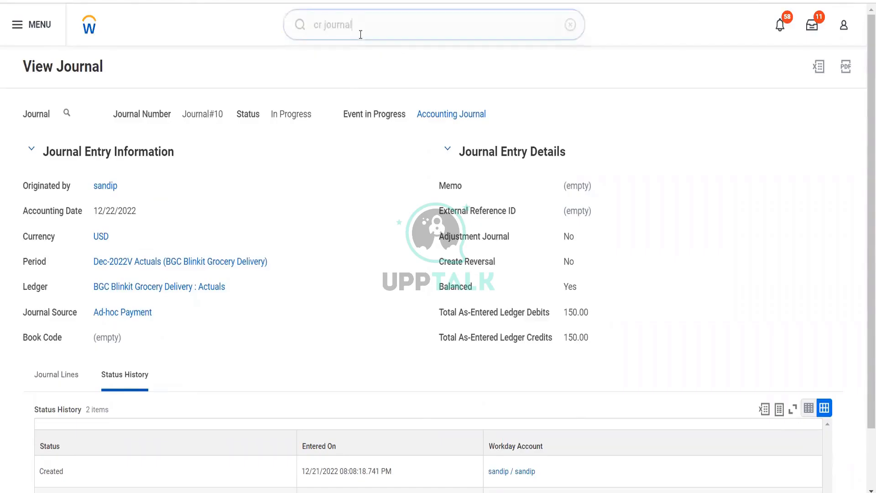
{"action": "key", "text": "ctrl+a"}
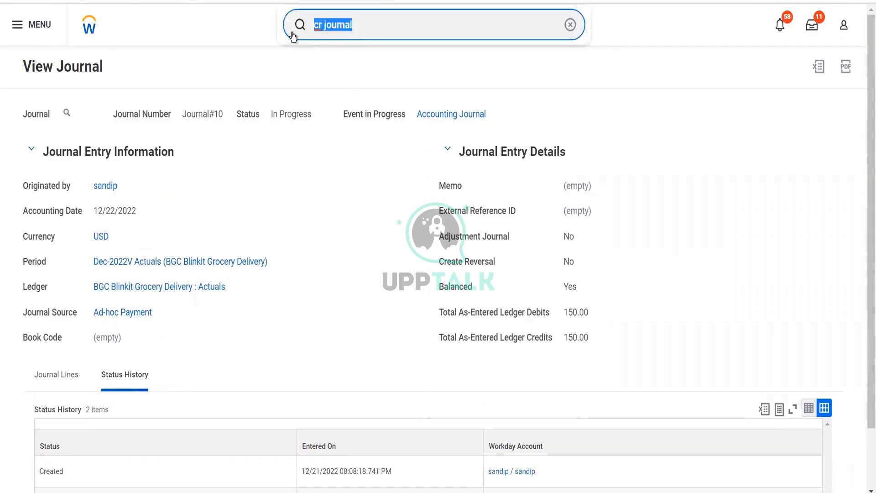
{"action": "type", "text": "Bp:"}
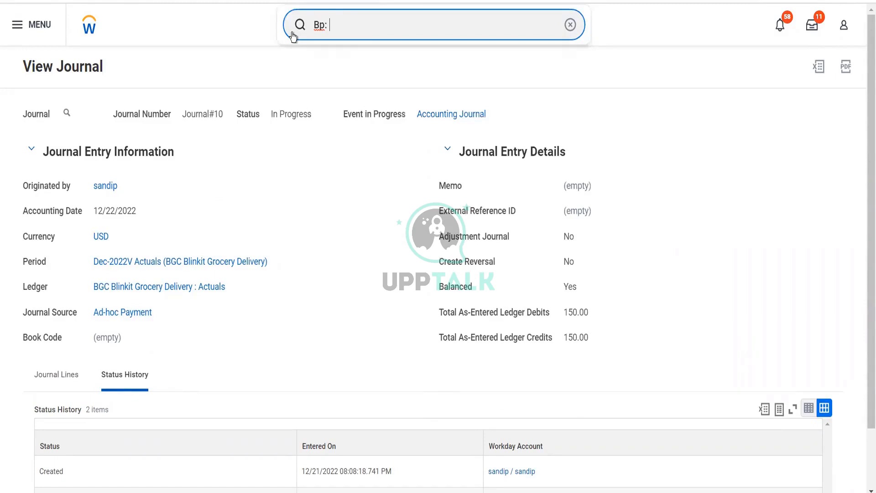
{"action": "type", "text": "acc jour"}
{"action": "key", "text": "Down"}
{"action": "key", "text": "Down"}
{"action": "key", "text": "Down"}
{"action": "key", "text": "Down"}
{"action": "key", "text": "Down"}
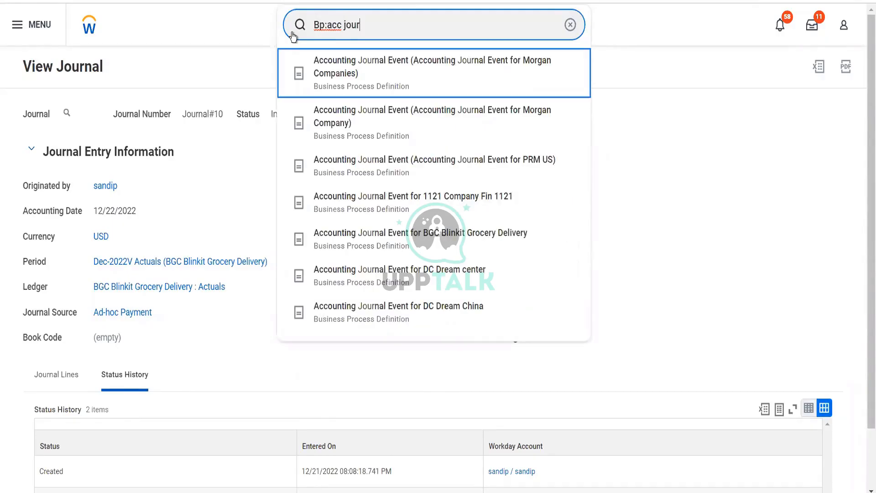
{"action": "key", "text": "Return"}
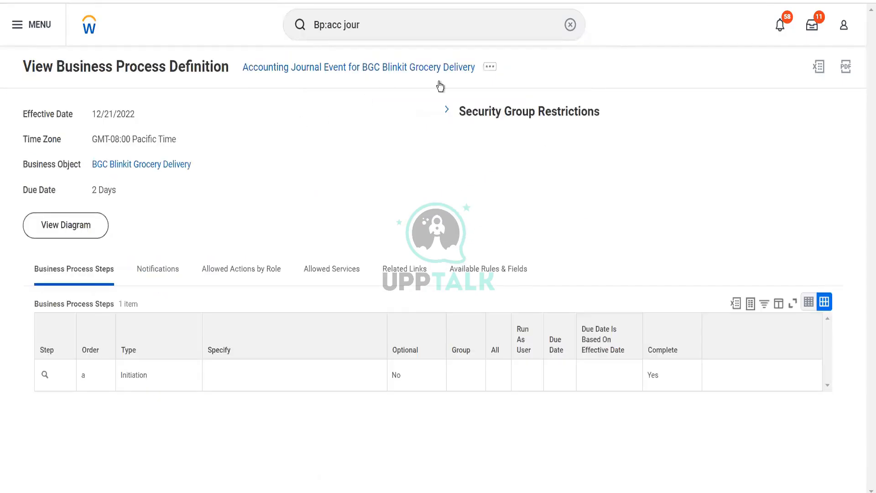
Edit the business process security policy and add Implementers to the Review Journal action step's security groups
{"action": "left_click", "coordinate": [490, 68]}
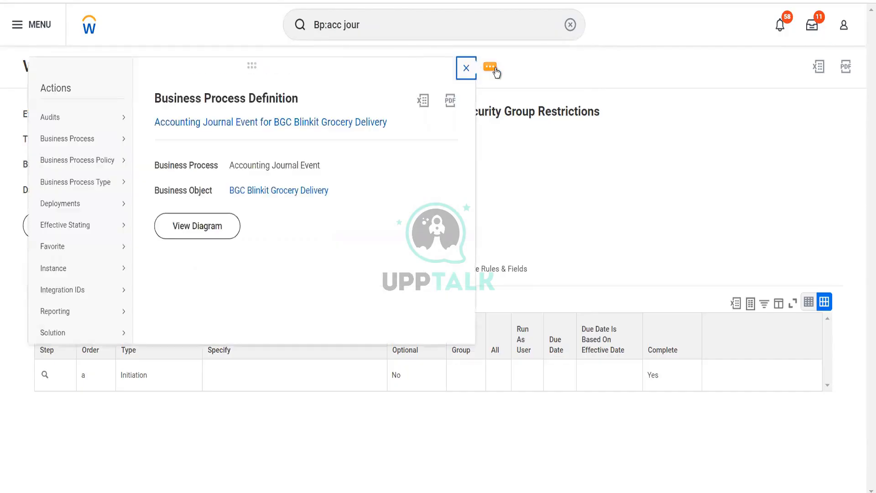
{"action": "mouse_move", "coordinate": [126, 166]}
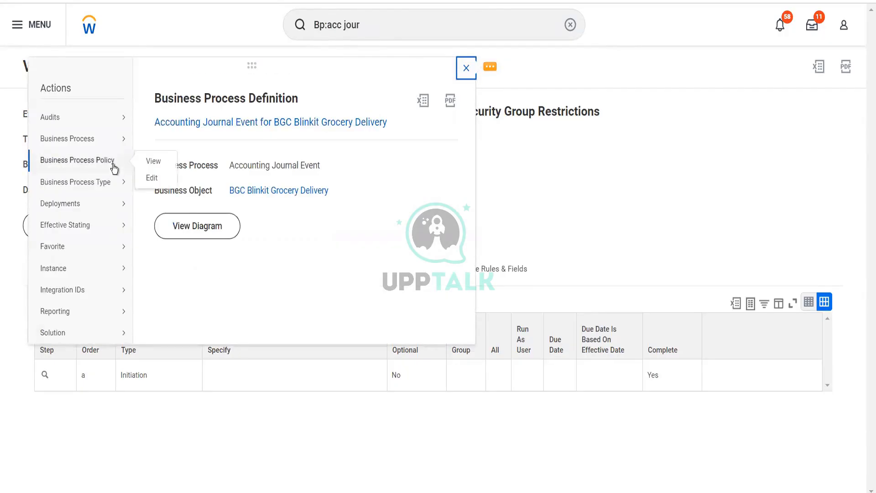
{"action": "left_click", "coordinate": [152, 179]}
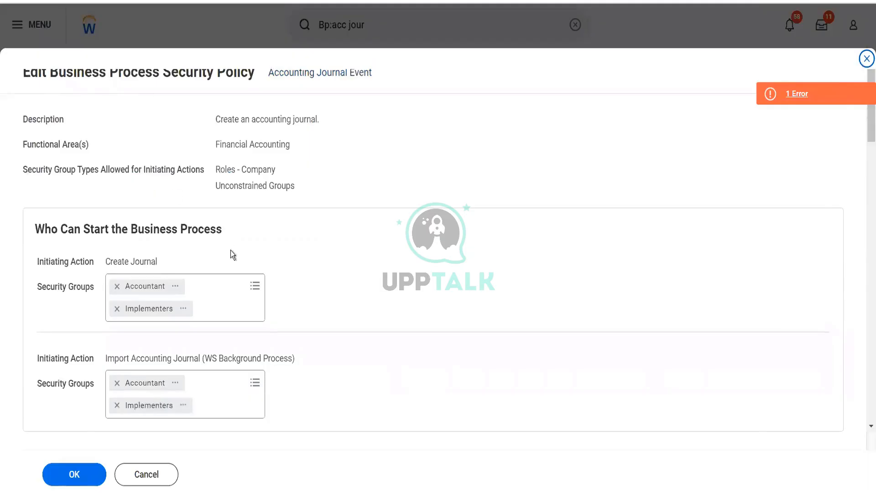
{"action": "scroll", "coordinate": [314, 289], "scroll_direction": "down", "scroll_amount": 7}
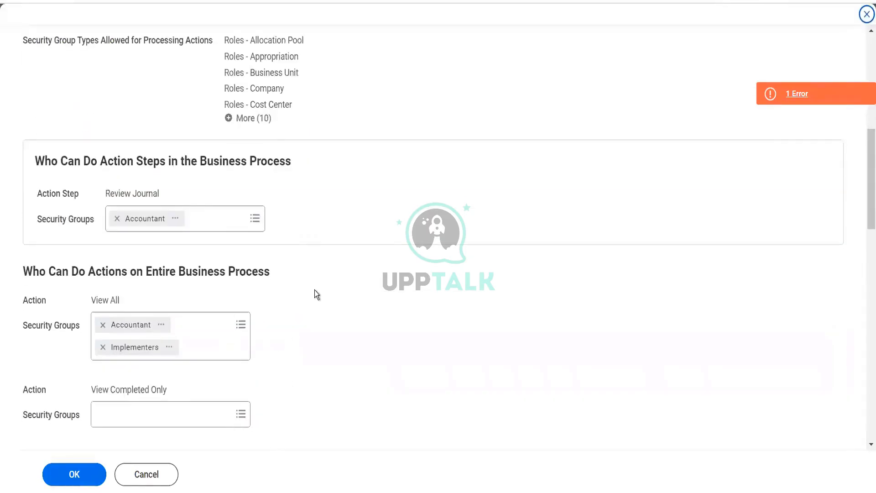
{"action": "left_click", "coordinate": [225, 218]}
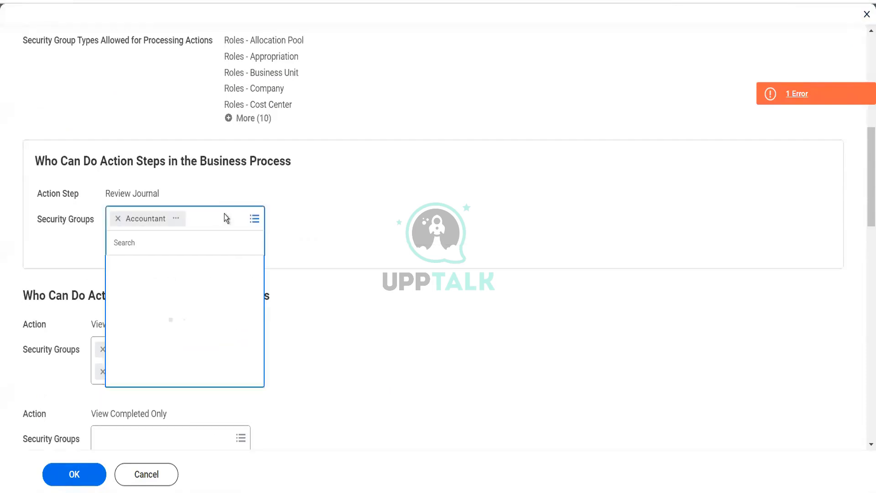
{"action": "type", "text": "impl"}
{"action": "left_click", "coordinate": [193, 291]}
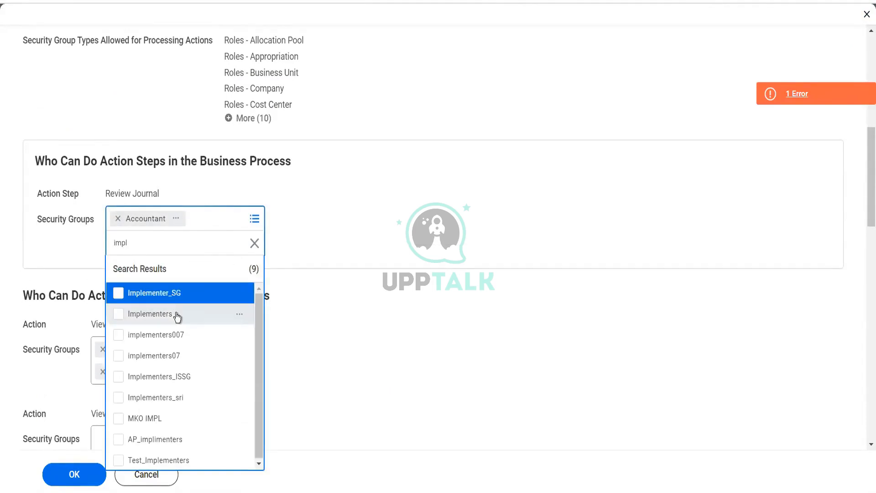
{"action": "left_click", "coordinate": [176, 316]}
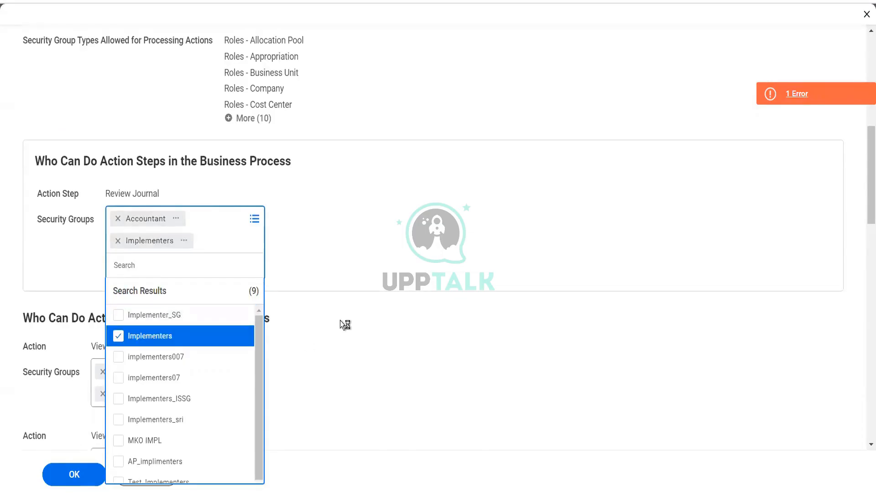
Add Implementers to the security groups for the View Completed Only action
{"action": "scroll", "coordinate": [340, 320], "scroll_direction": "down", "scroll_amount": 2}
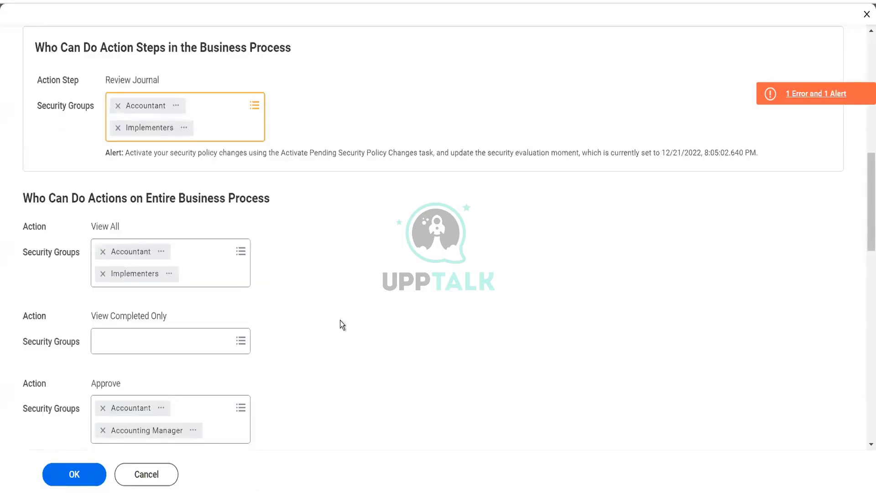
{"action": "left_click", "coordinate": [202, 342]}
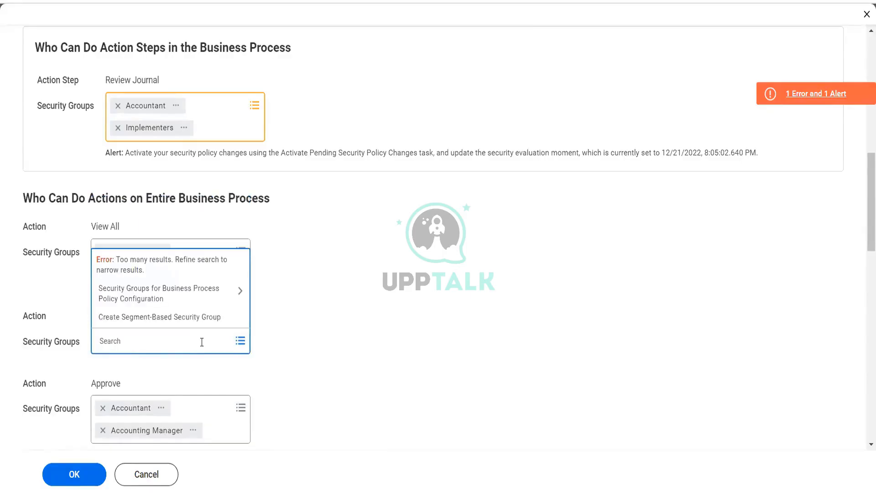
{"action": "type", "text": "implemen"}
{"action": "key", "text": "Return"}
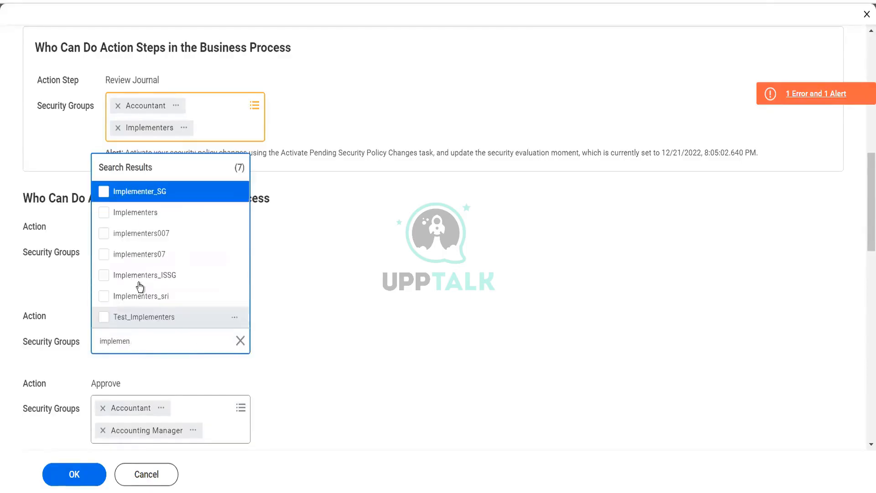
{"action": "left_click", "coordinate": [152, 214]}
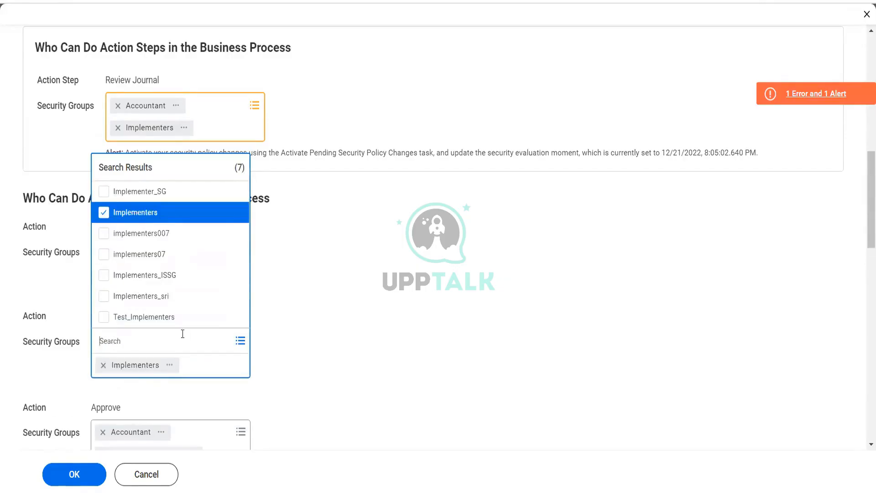
Add Accountant to the security groups for the View Completed Only action
{"action": "type", "text": "ac"}
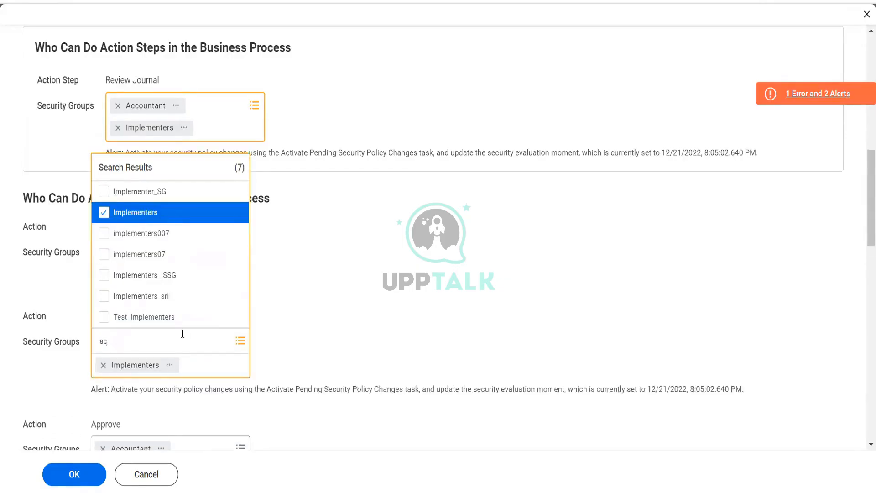
{"action": "type", "text": "countant"}
{"action": "key", "text": "Return"}
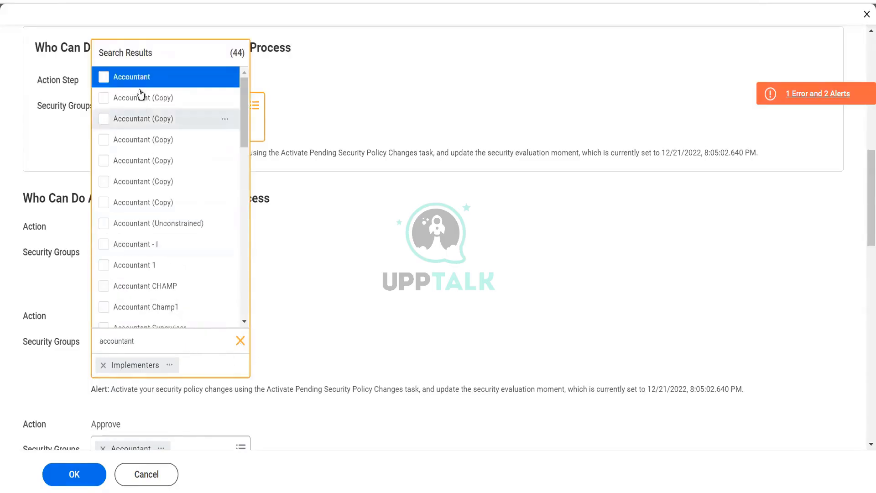
{"action": "left_click", "coordinate": [141, 83]}
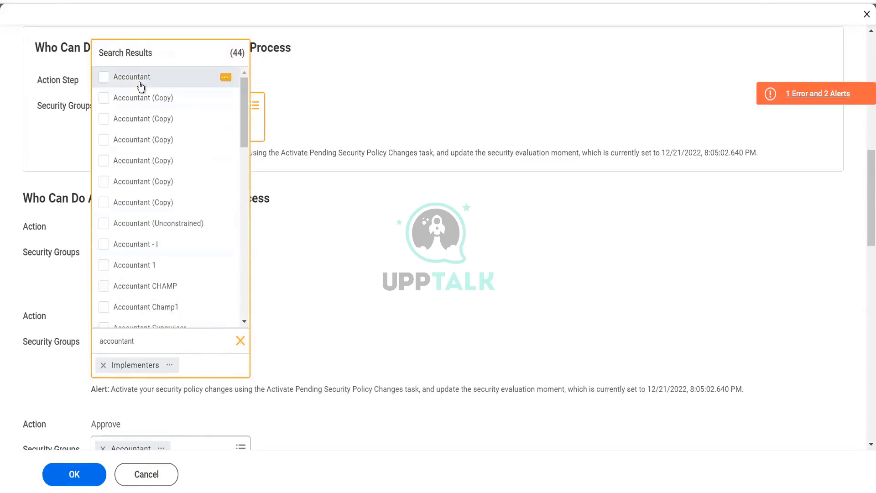
{"action": "left_click", "coordinate": [347, 296]}
Save the business process security policy changes and review the reported page error
{"action": "scroll", "coordinate": [347, 296], "scroll_direction": "down", "scroll_amount": 5}
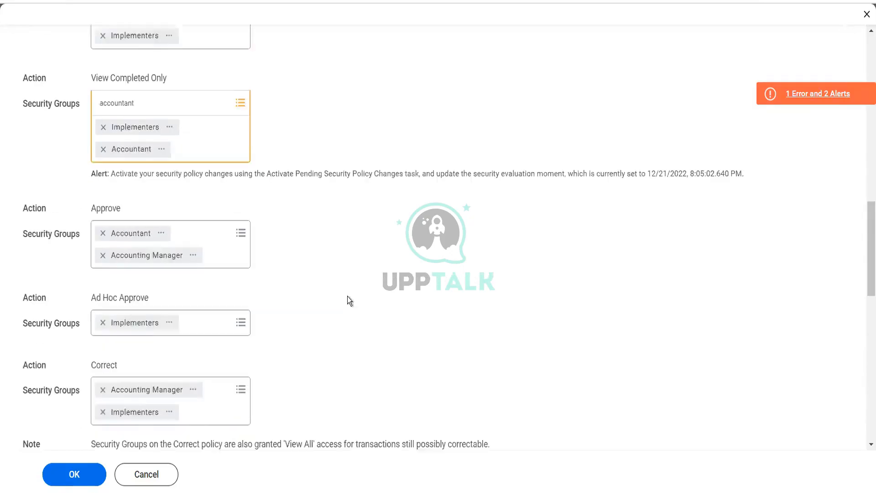
{"action": "scroll", "coordinate": [347, 297], "scroll_direction": "down", "scroll_amount": 10}
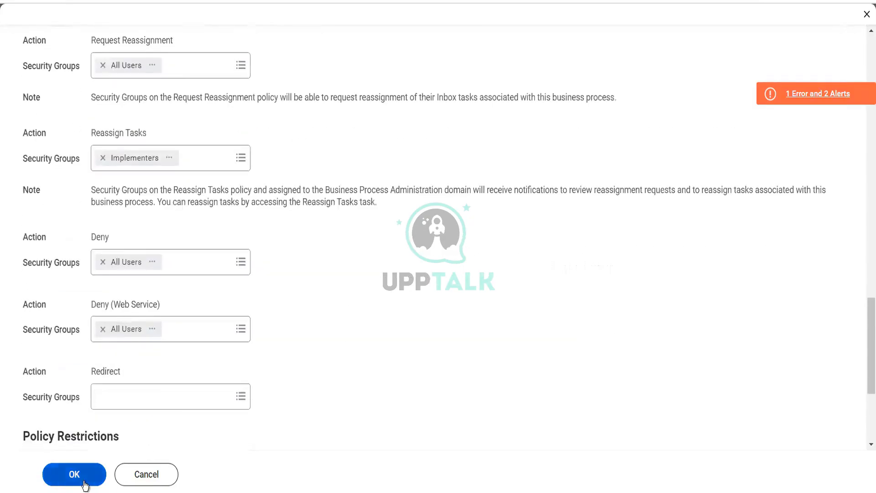
{"action": "left_click", "coordinate": [85, 485]}
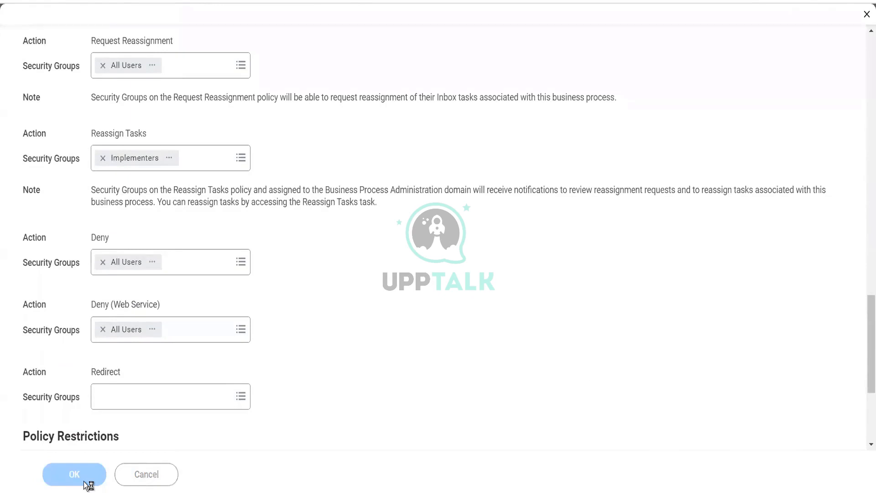
{"action": "left_click", "coordinate": [84, 480]}
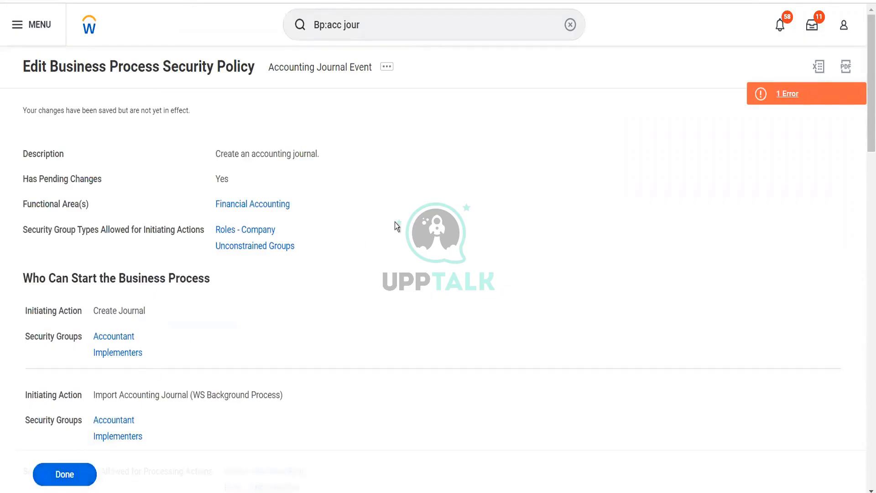
{"action": "left_click", "coordinate": [801, 92]}
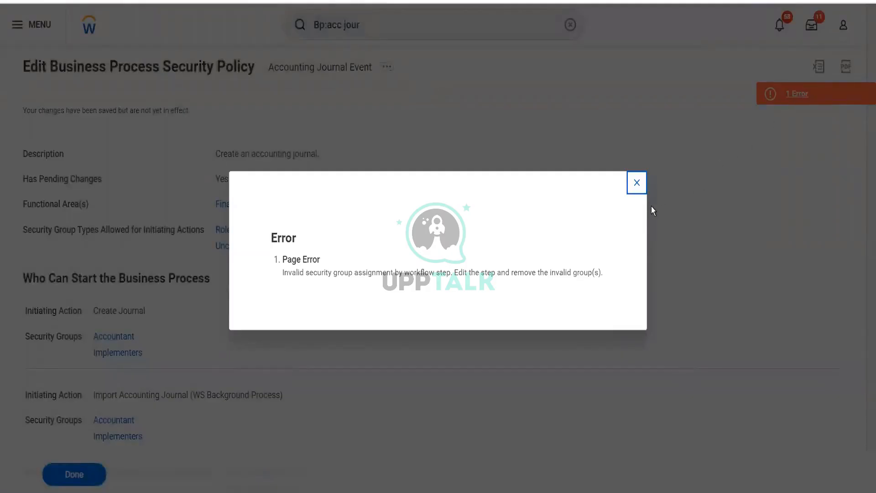
{"action": "left_click", "coordinate": [637, 182]}
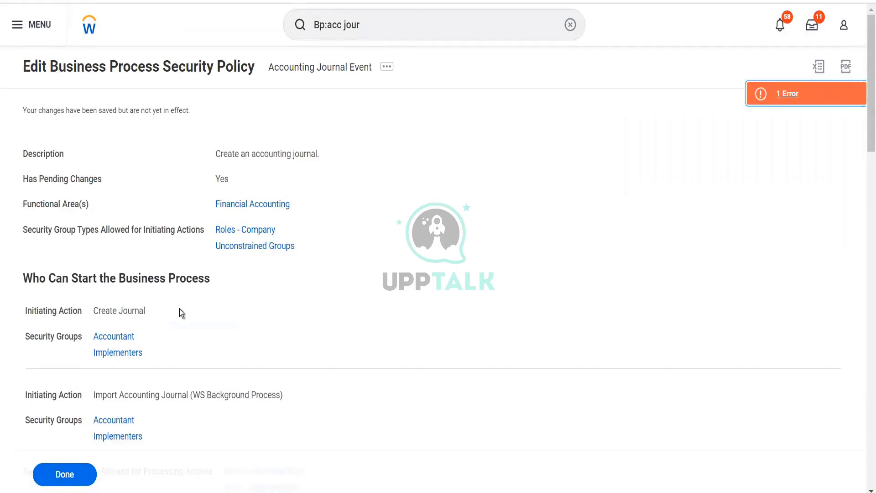
Activate pending security policy changes with the comment kjhkj and confirm them
{"action": "left_click", "coordinate": [368, 21]}
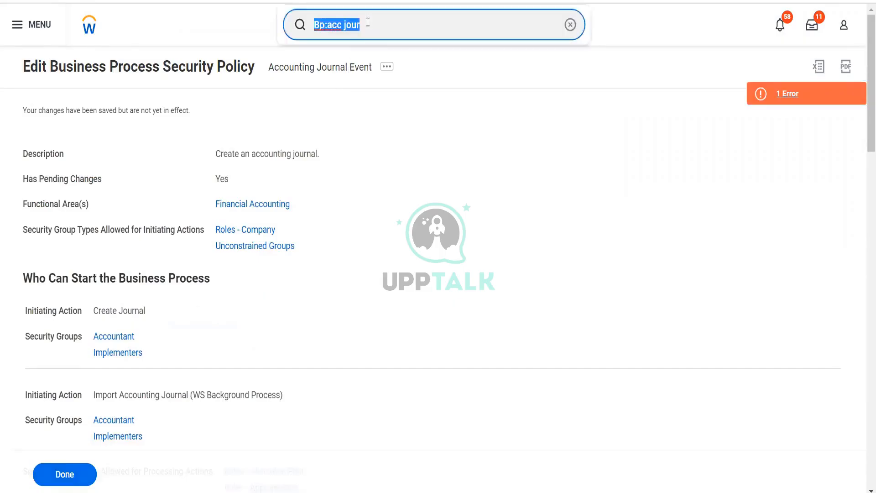
{"action": "type", "text": "act pen sec"}
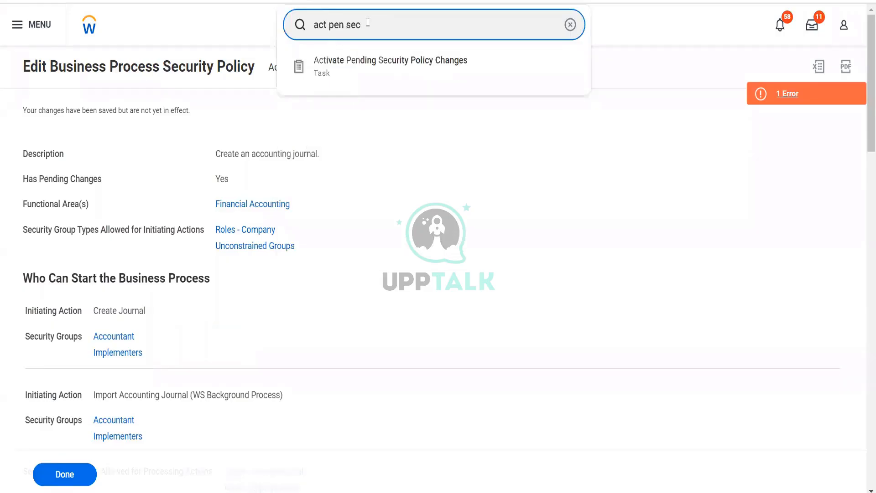
{"action": "left_click", "coordinate": [393, 76]}
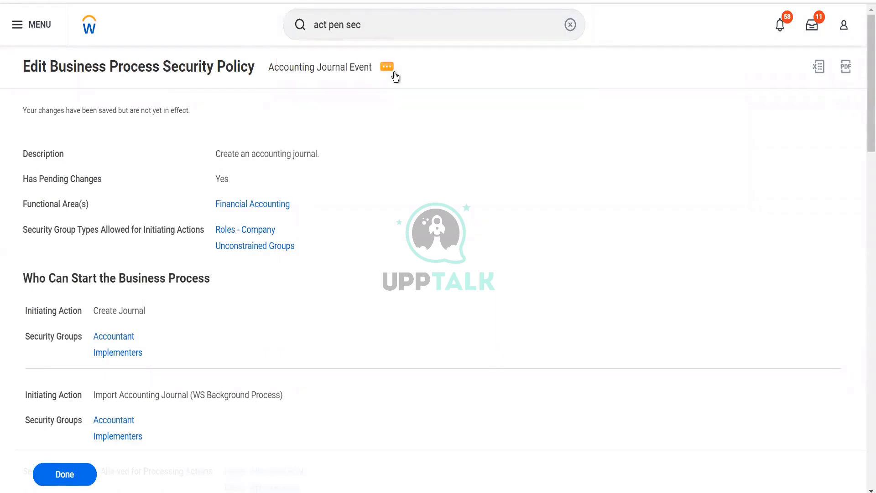
{"action": "left_click", "coordinate": [291, 238]}
{"action": "type", "text": "kjh"}
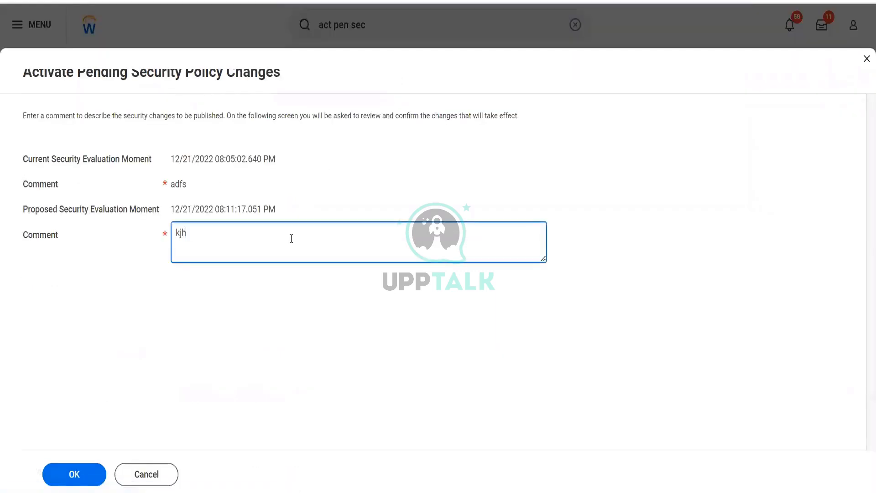
{"action": "type", "text": "kj"}
{"action": "left_click", "coordinate": [81, 483]}
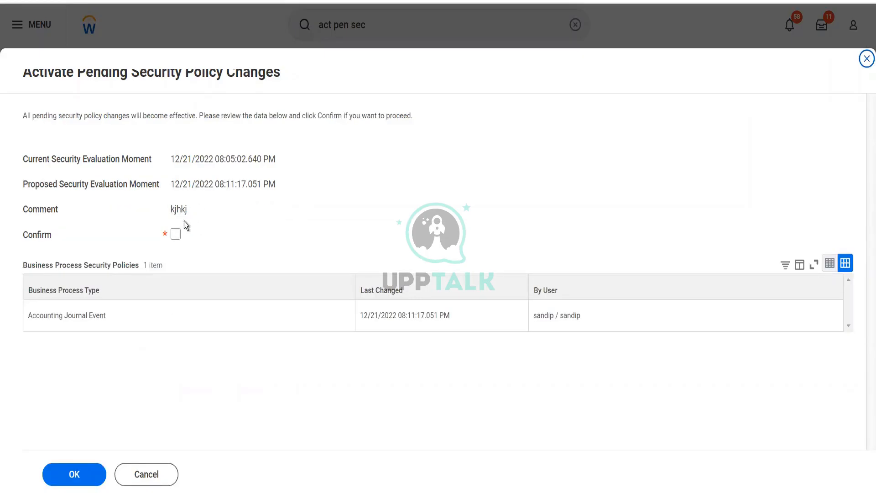
{"action": "left_click", "coordinate": [176, 234]}
{"action": "left_click", "coordinate": [84, 465]}
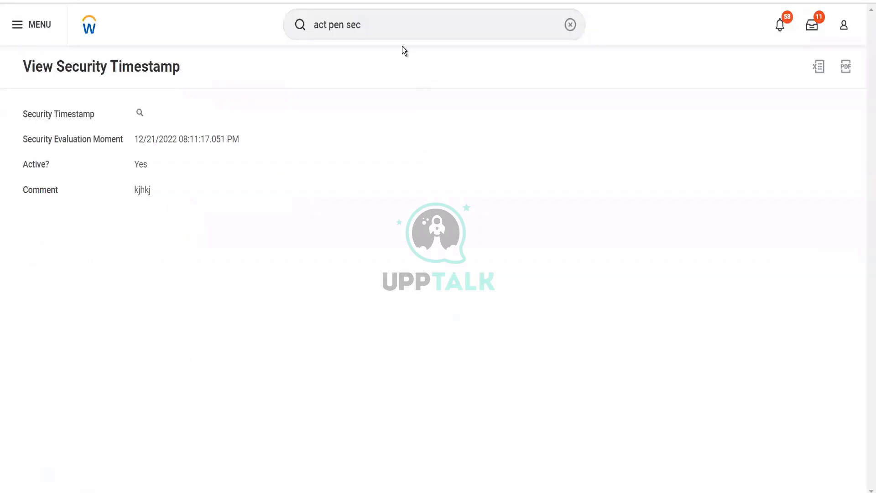
Open the Find Journals report and set the company to BGC Blinkit Grocery Delivery
{"action": "left_click", "coordinate": [381, 31]}
{"action": "key", "text": "ctrl+a"}
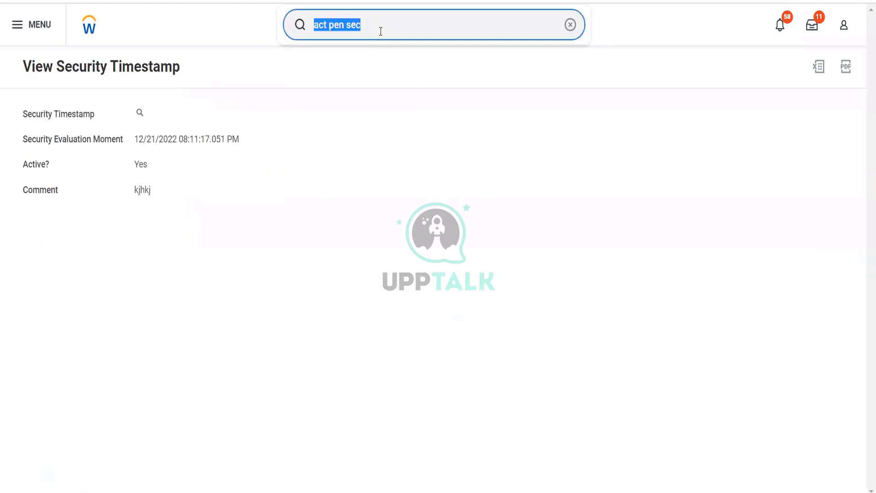
{"action": "key", "text": "BackSpace"}
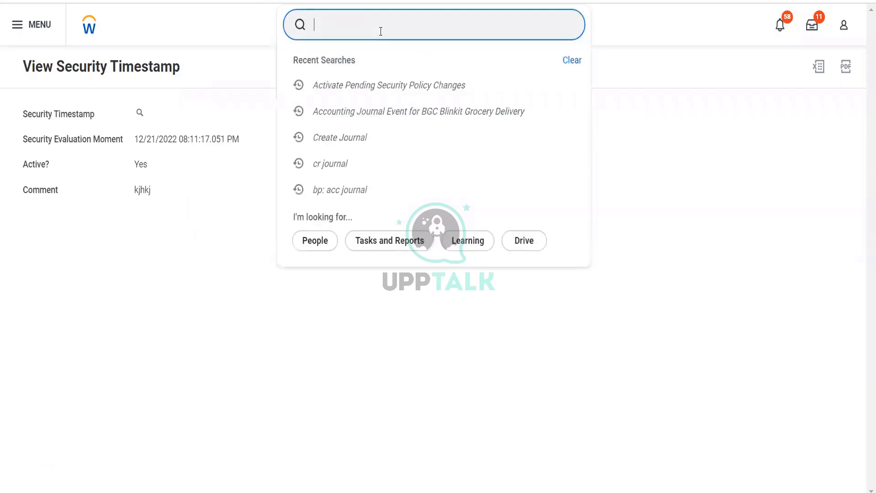
{"action": "type", "text": "fin d journ"}
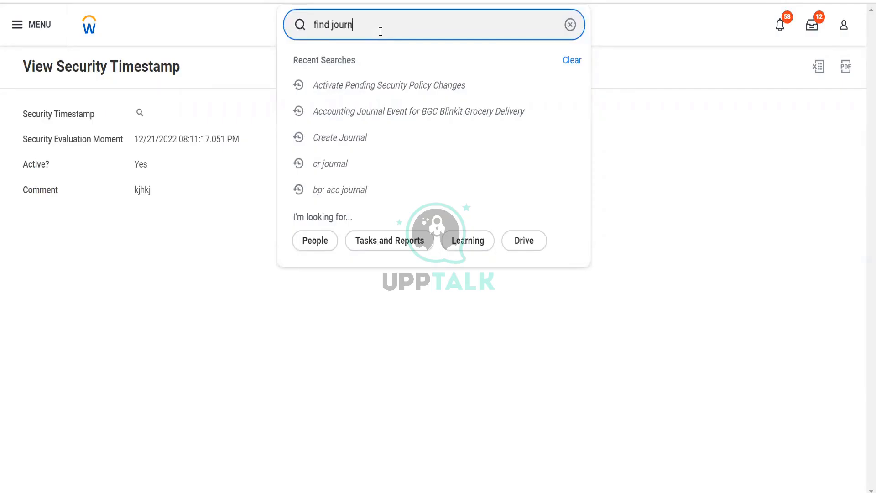
{"action": "type", "text": "als"}
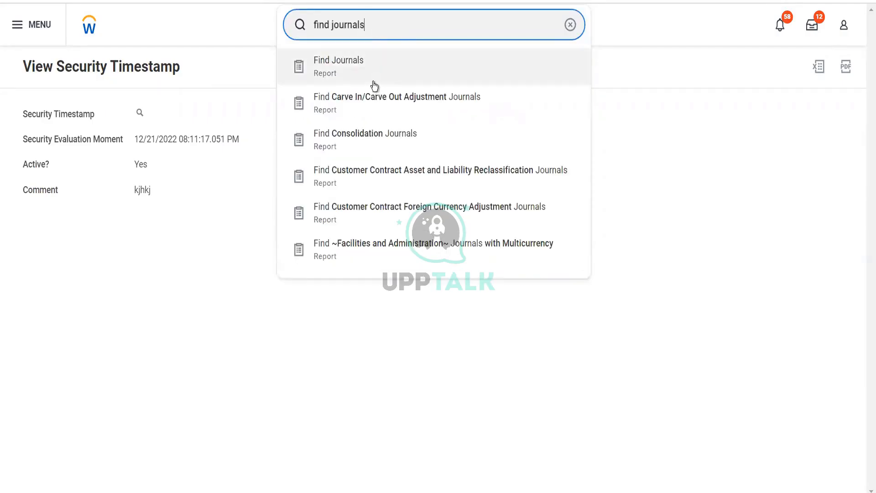
{"action": "left_click", "coordinate": [374, 85]}
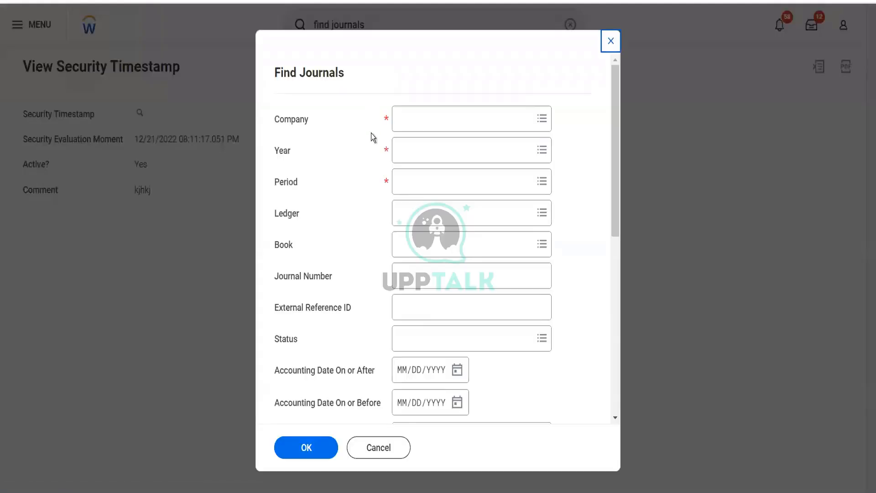
{"action": "left_click", "coordinate": [410, 118]}
{"action": "type", "text": "bo"}
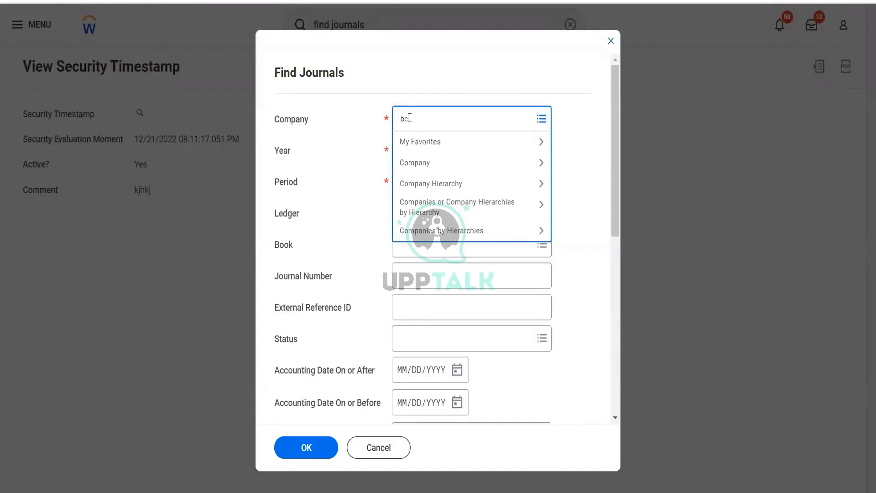
{"action": "key", "text": "Return"}
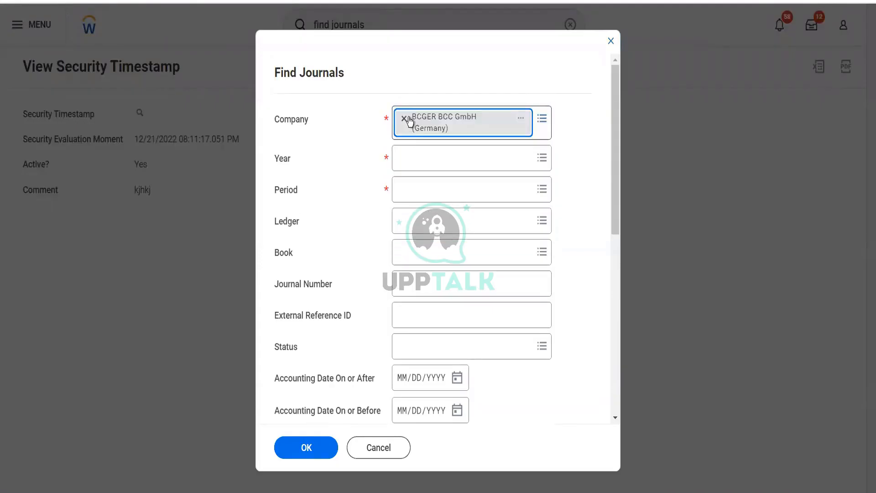
{"action": "left_click", "coordinate": [404, 119]}
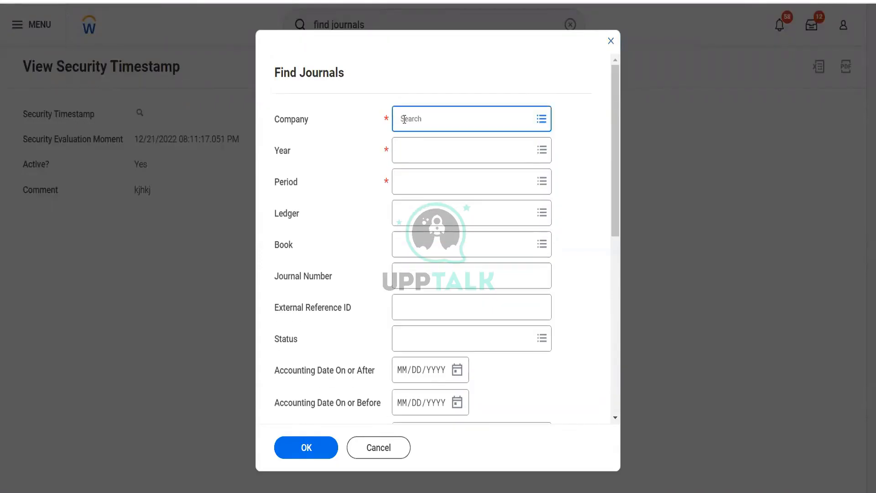
{"action": "type", "text": "bgc"}
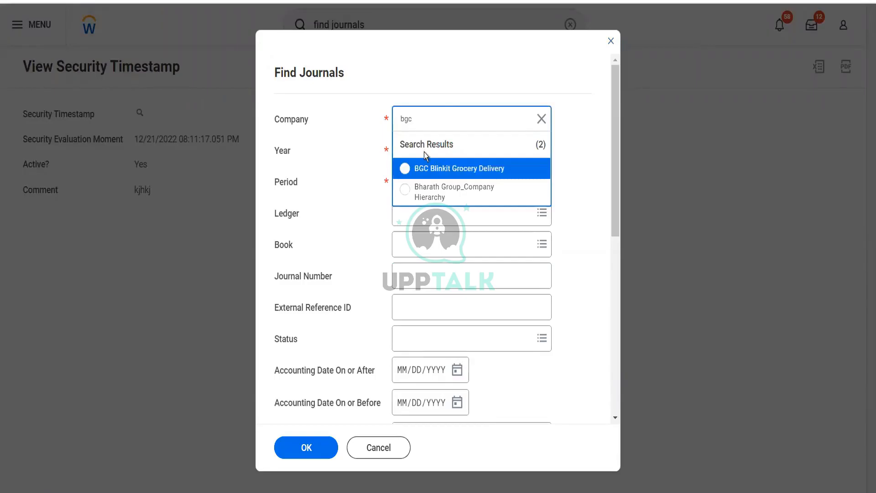
{"action": "left_click", "coordinate": [429, 168]}
Set the year to 2022V and the period to Dec, and run the journal search
{"action": "left_click", "coordinate": [417, 152]}
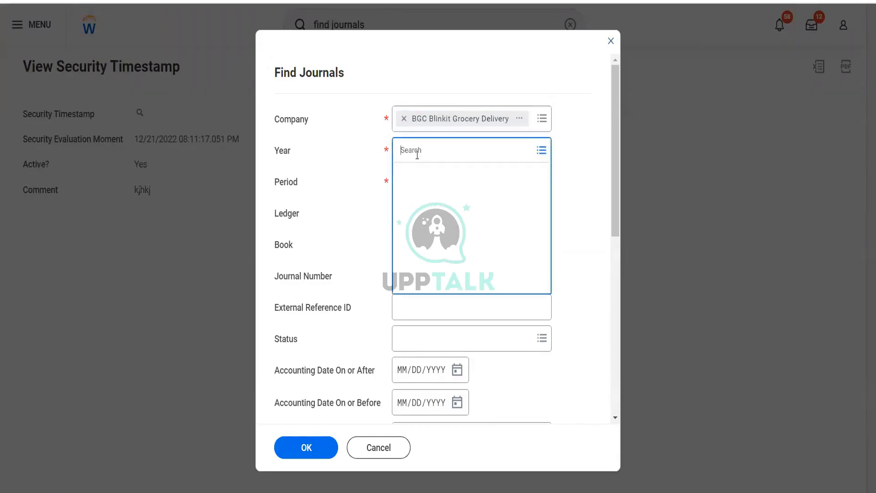
{"action": "type", "text": "2022"}
{"action": "key", "text": "Return"}
{"action": "left_click", "coordinate": [417, 174]}
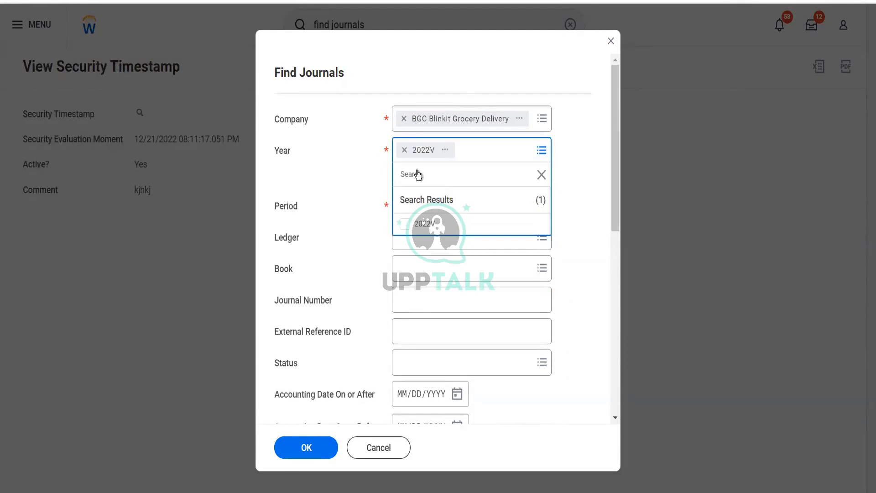
{"action": "left_click", "coordinate": [358, 182]}
{"action": "left_click", "coordinate": [413, 182]}
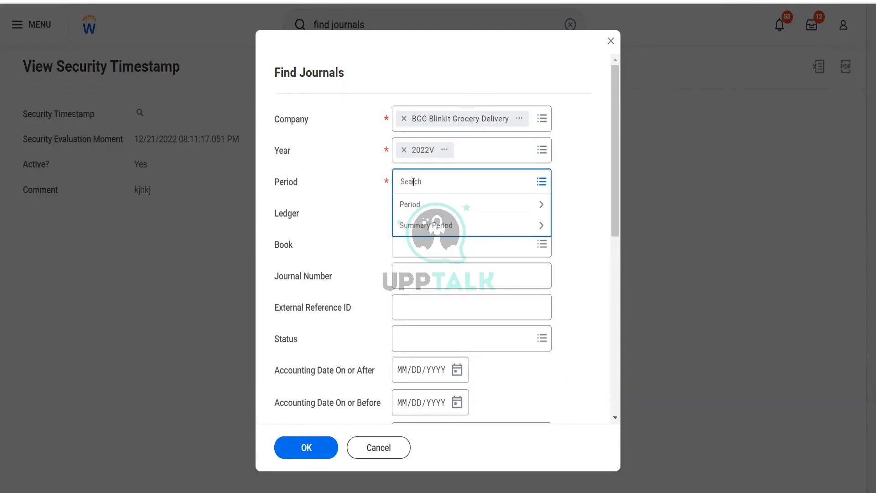
{"action": "type", "text": "dec"}
{"action": "key", "text": "Return"}
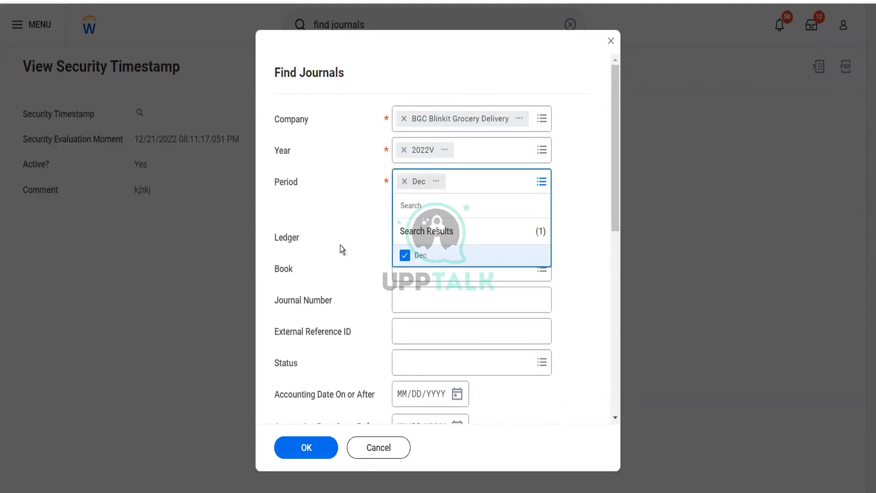
{"action": "left_click", "coordinate": [340, 245]}
{"action": "scroll", "coordinate": [340, 245], "scroll_direction": "down", "scroll_amount": 5}
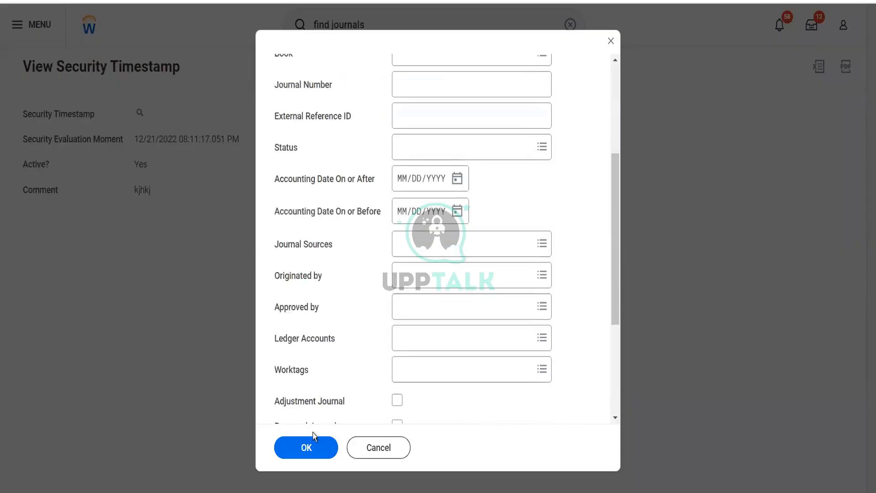
{"action": "left_click", "coordinate": [308, 450]}
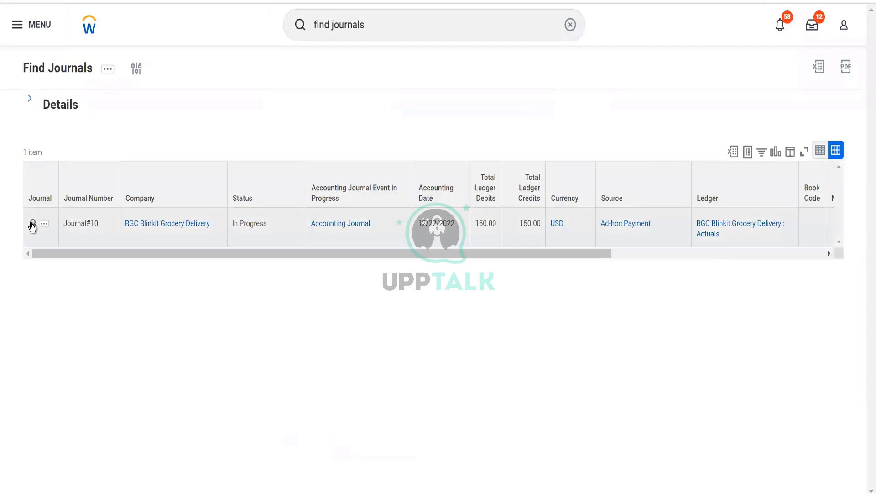
Open the found journal and review its status history
{"action": "left_click", "coordinate": [175, 244]}
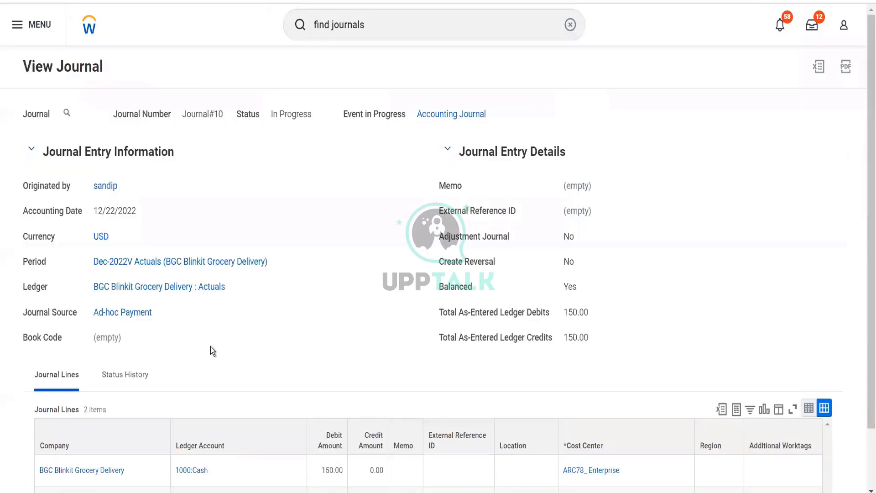
{"action": "scroll", "coordinate": [210, 346], "scroll_direction": "down", "scroll_amount": 2}
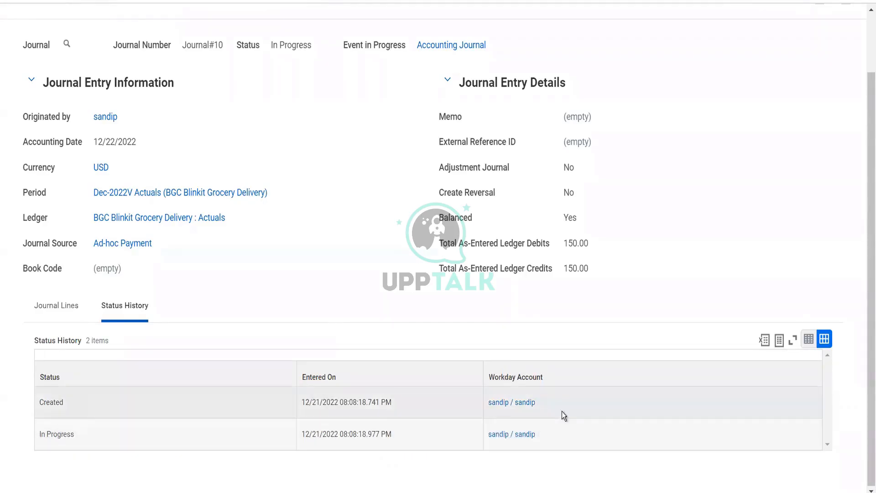
{"action": "scroll", "coordinate": [743, 117], "scroll_direction": "up", "scroll_amount": 2}
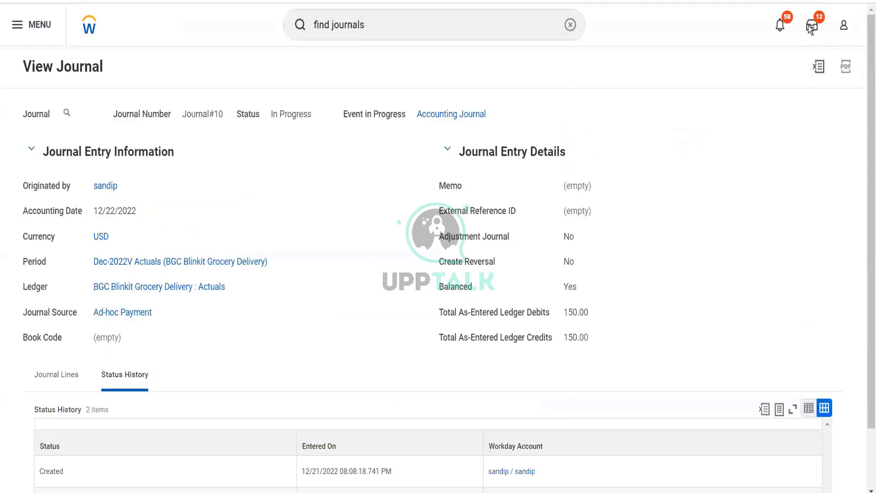
Open the inbox's business process definition error for Accounting Journal Event and expand the full list of definitions
{"action": "left_click", "coordinate": [813, 25]}
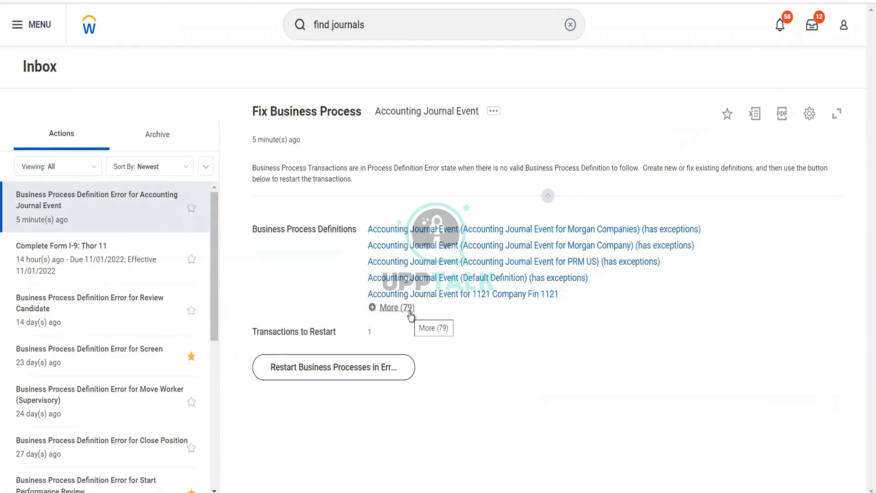
{"action": "left_click", "coordinate": [410, 313]}
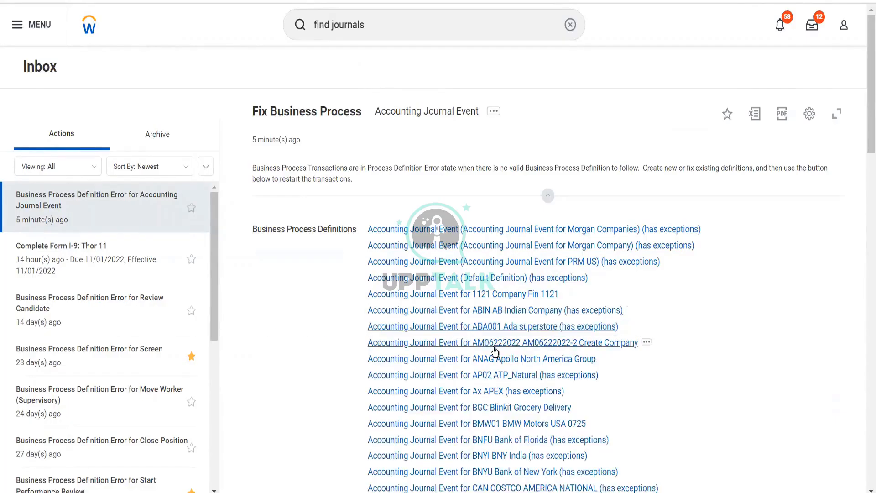
Open the Accounting Journal Event definition for BGC Blinkit Grocery Delivery and start editing it
{"action": "scroll", "coordinate": [495, 352], "scroll_direction": "down", "scroll_amount": 2}
{"action": "scroll", "coordinate": [496, 352], "scroll_direction": "down", "scroll_amount": 1}
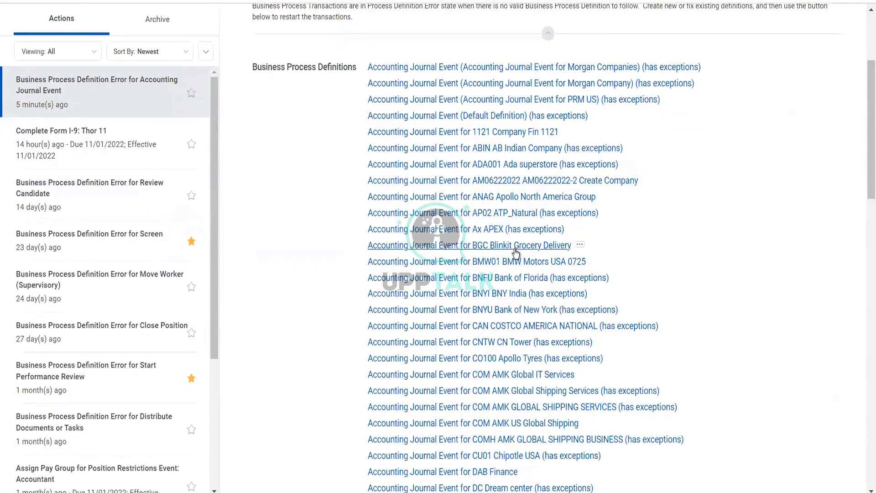
{"action": "left_click", "coordinate": [515, 249]}
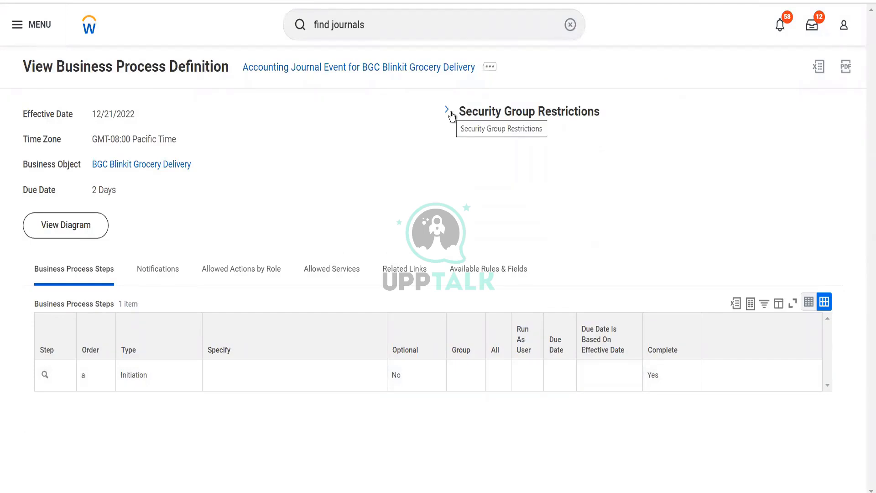
{"action": "left_click", "coordinate": [489, 67]}
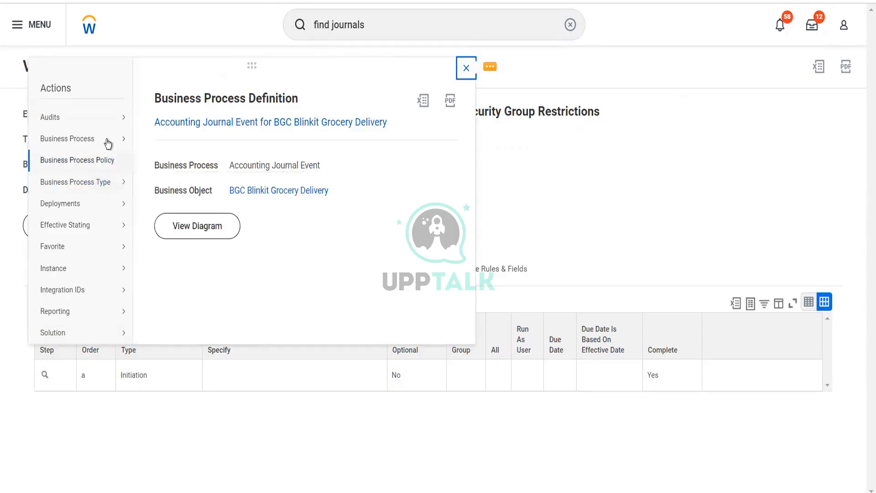
{"action": "mouse_move", "coordinate": [108, 144]}
{"action": "left_click", "coordinate": [160, 174]}
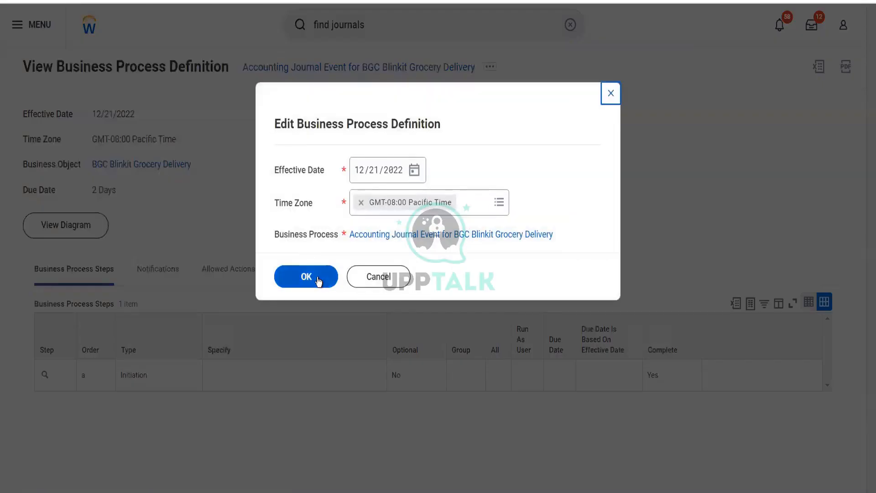
{"action": "left_click", "coordinate": [316, 277]}
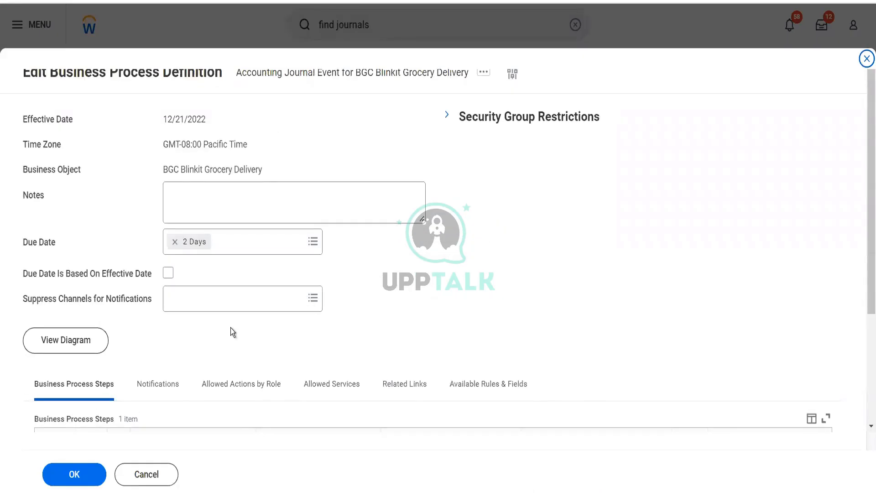
Add a new business process step with order b and type Approval
{"action": "scroll", "coordinate": [269, 379], "scroll_direction": "down", "scroll_amount": 3}
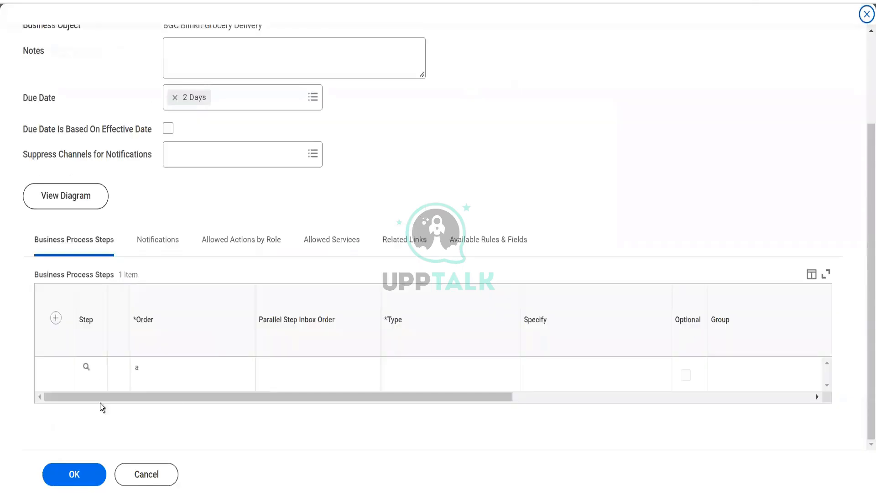
{"action": "left_click", "coordinate": [55, 318]}
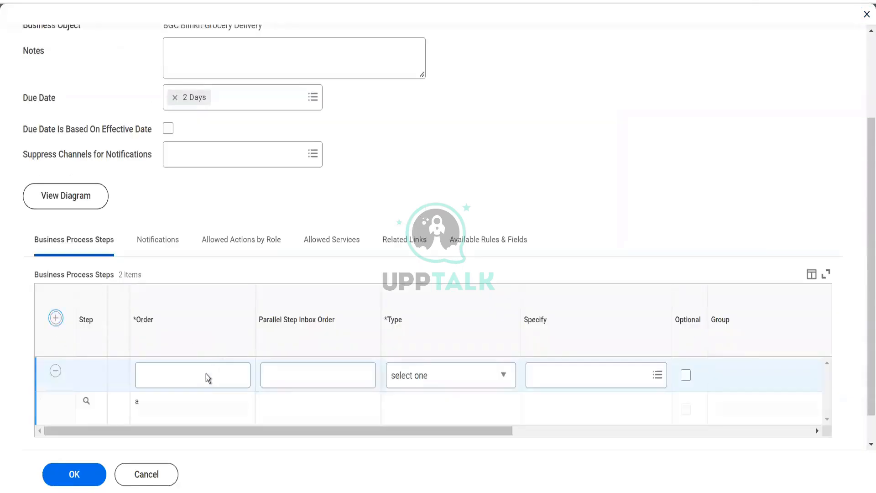
{"action": "left_click", "coordinate": [194, 382]}
{"action": "type", "text": "b"}
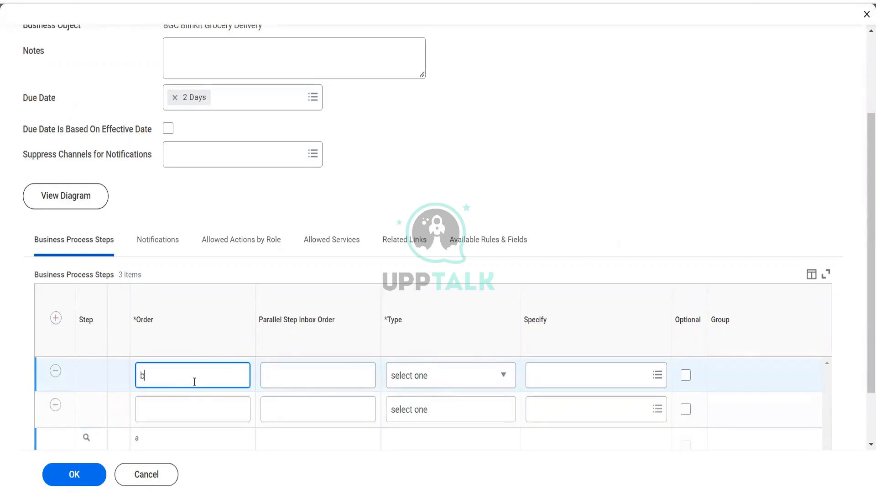
{"action": "left_click", "coordinate": [55, 407]}
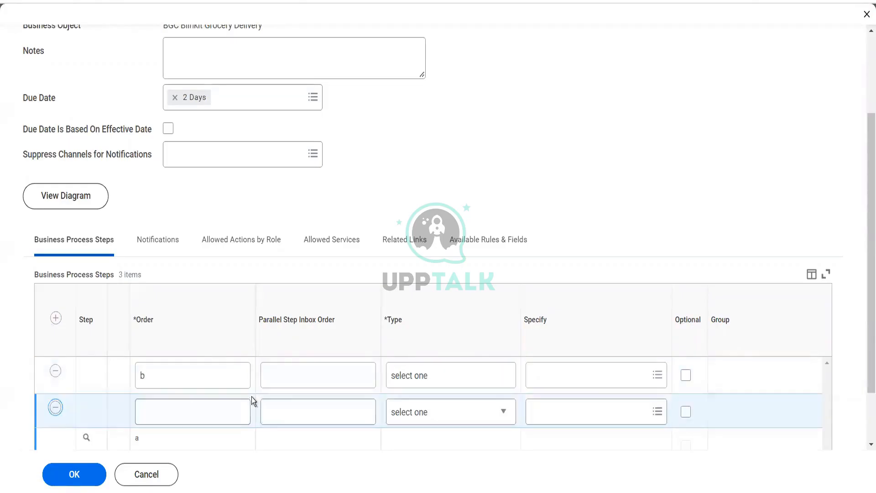
{"action": "left_click", "coordinate": [416, 377]}
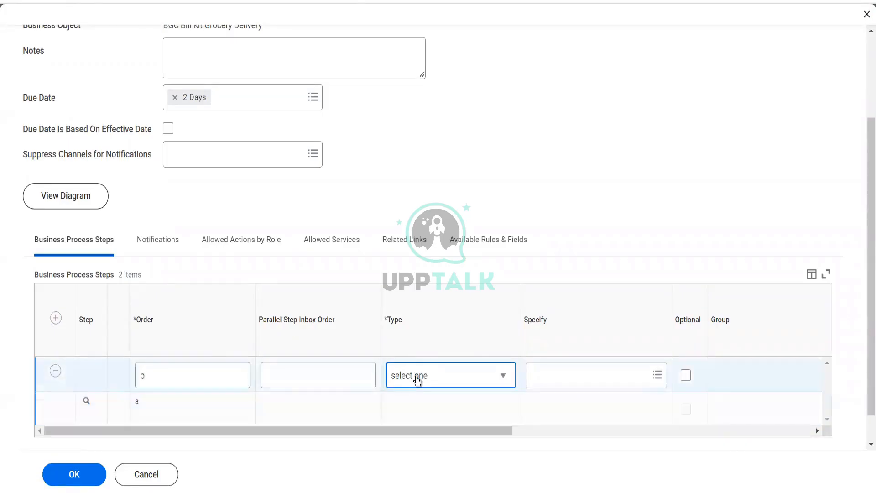
{"action": "left_click", "coordinate": [417, 380]}
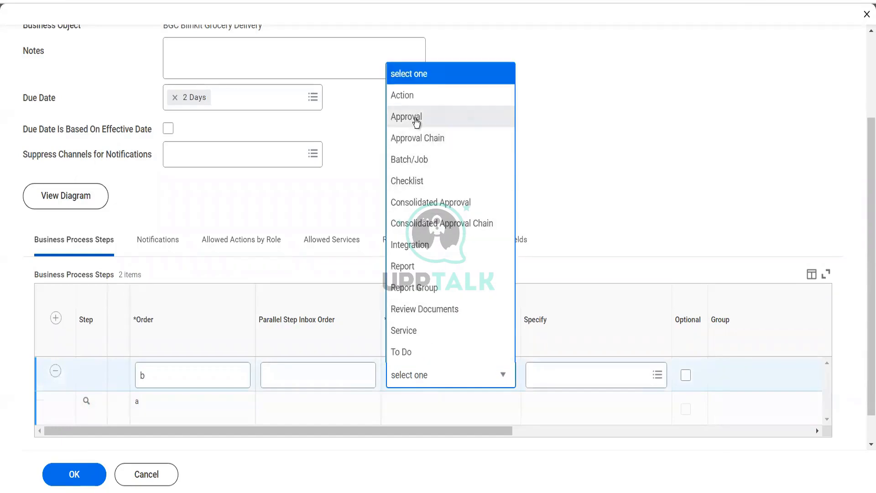
{"action": "left_click", "coordinate": [416, 118]}
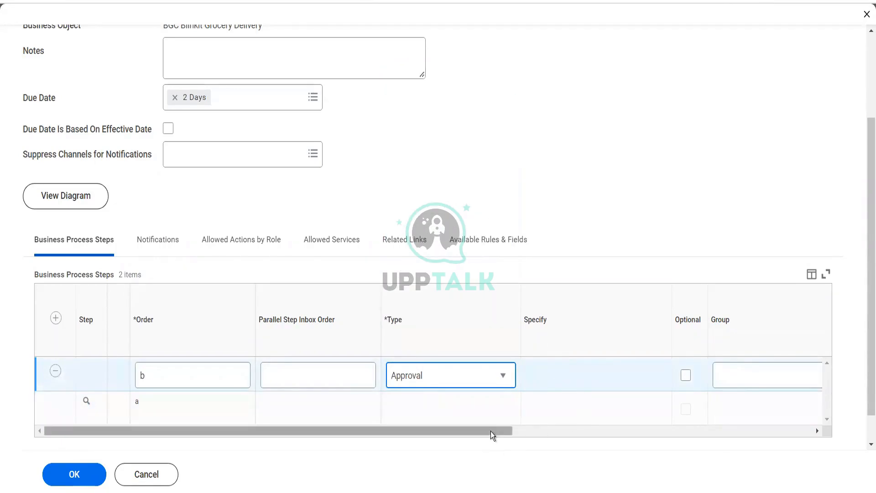
Assign the Accounting Manager security group to step b and save the definition
{"action": "left_click_drag", "start_coordinate": [491, 432], "coordinate": [614, 432]}
{"action": "left_click", "coordinate": [572, 370]}
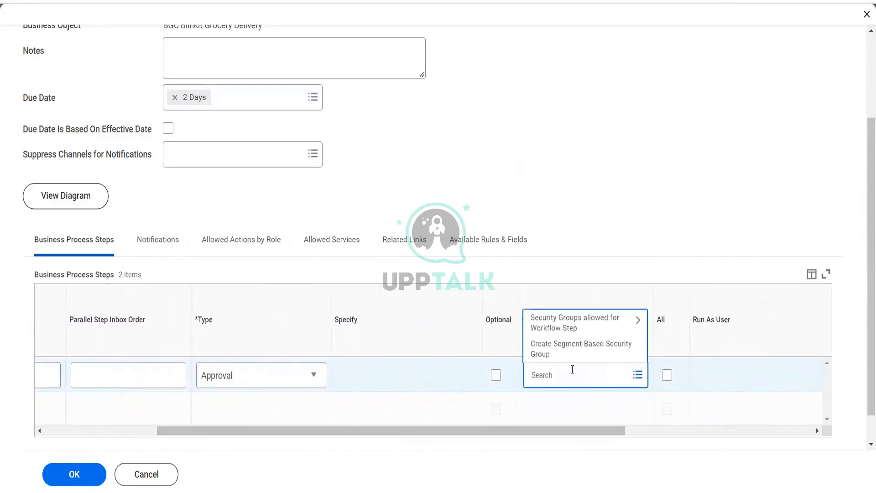
{"action": "left_click", "coordinate": [558, 325]}
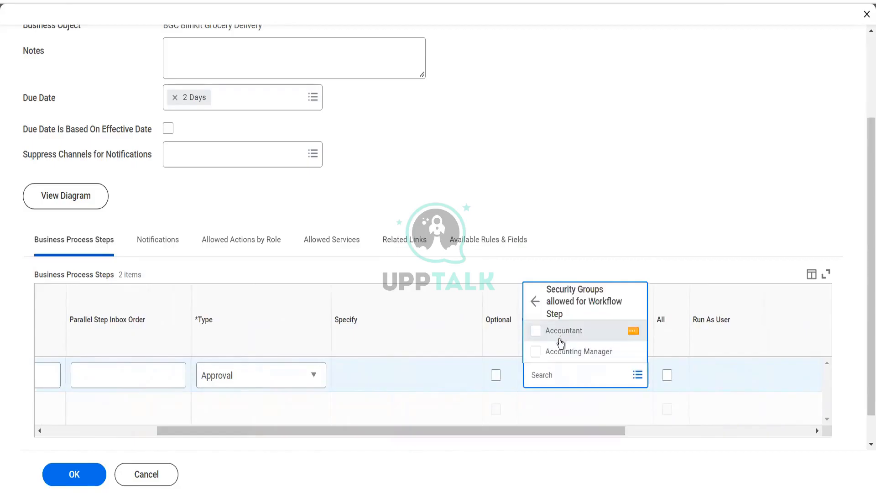
{"action": "left_click", "coordinate": [561, 350]}
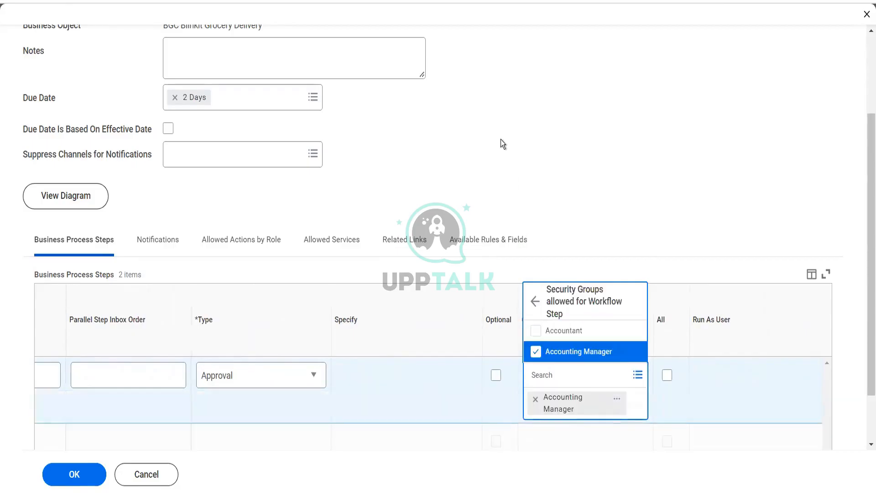
{"action": "left_click", "coordinate": [500, 140]}
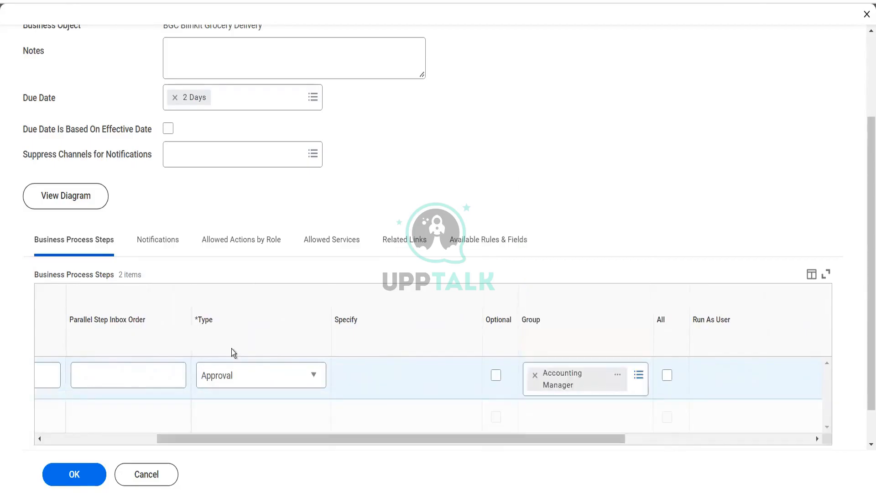
{"action": "left_click", "coordinate": [71, 483]}
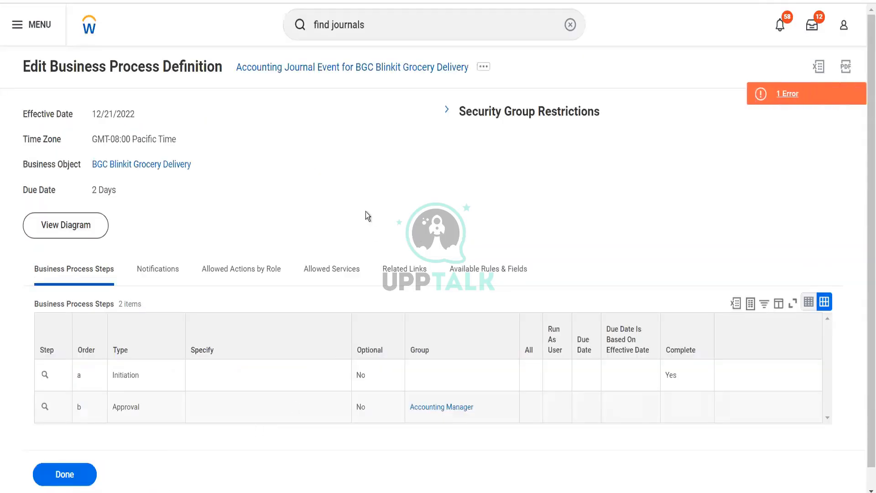
Set approval step b as the completion step of the business process
{"action": "left_click", "coordinate": [779, 94]}
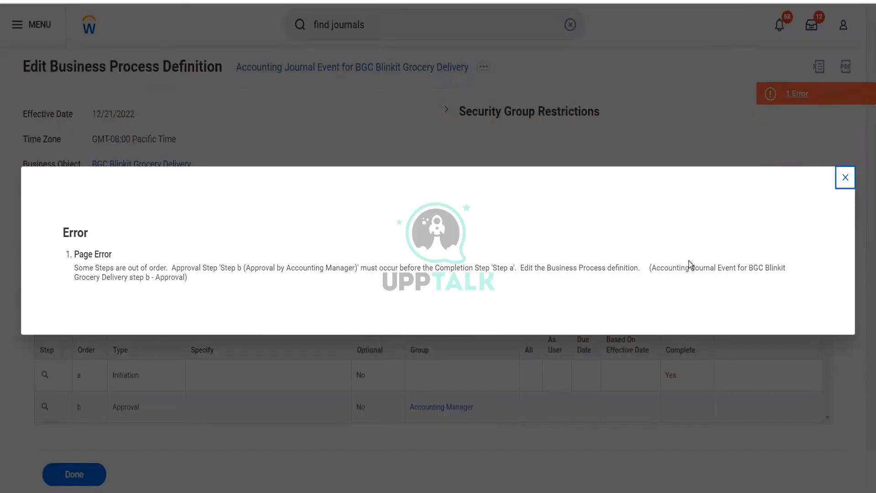
{"action": "left_click", "coordinate": [839, 178]}
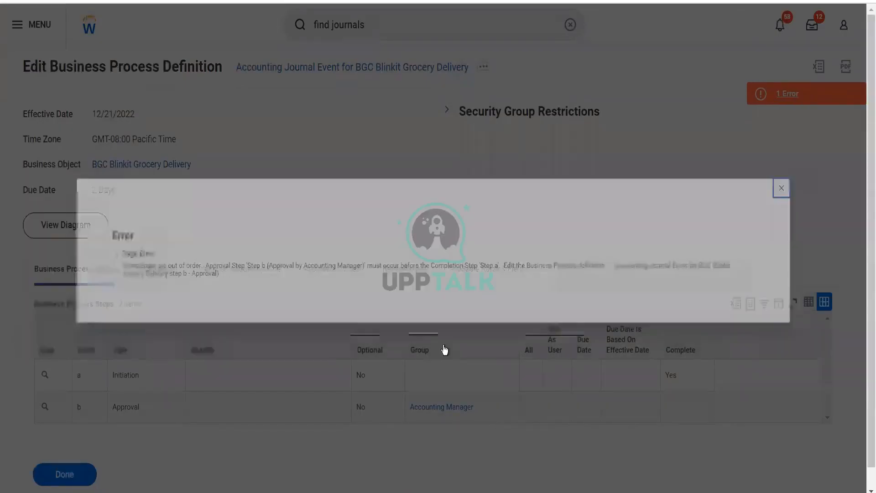
{"action": "left_click", "coordinate": [54, 409]}
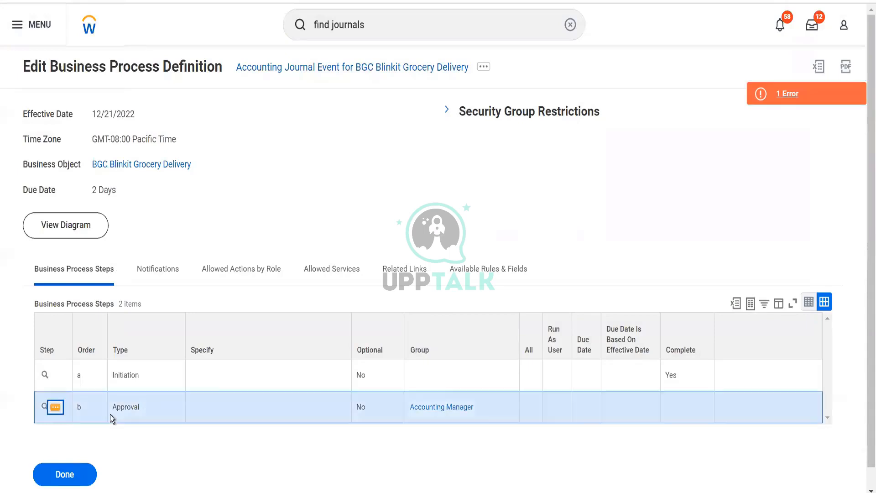
{"action": "mouse_move", "coordinate": [161, 281]}
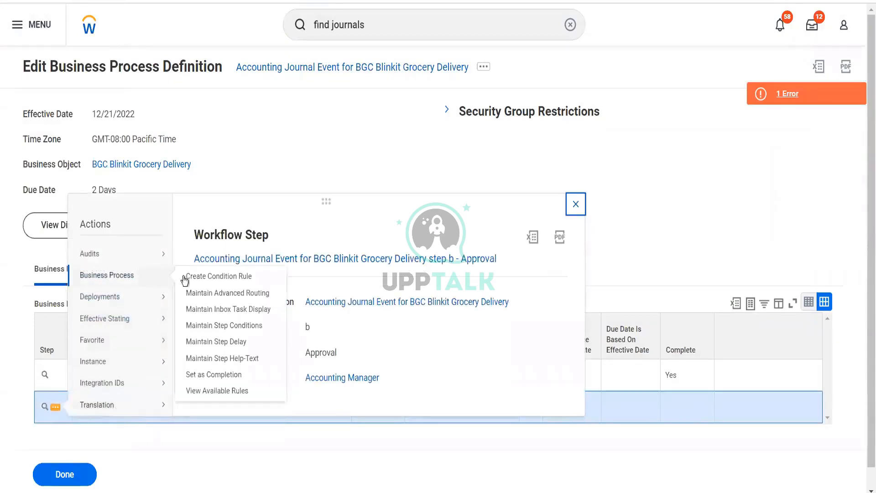
{"action": "left_click", "coordinate": [212, 374]}
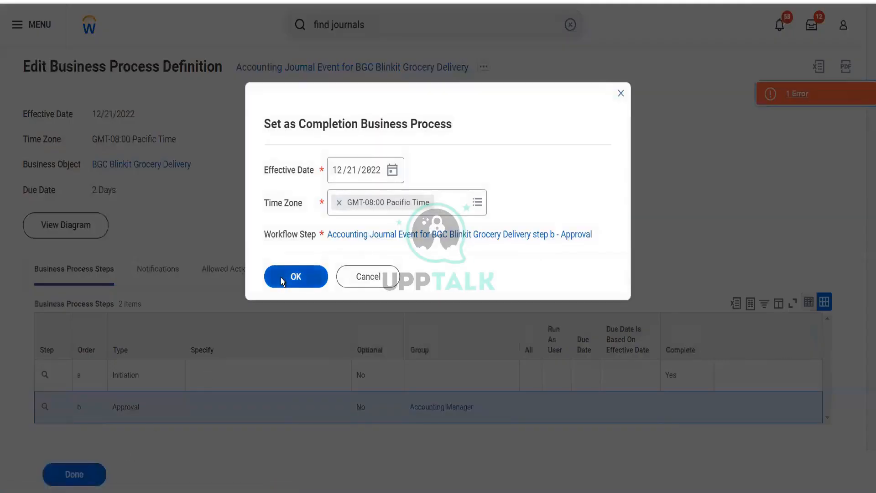
{"action": "left_click", "coordinate": [282, 279]}
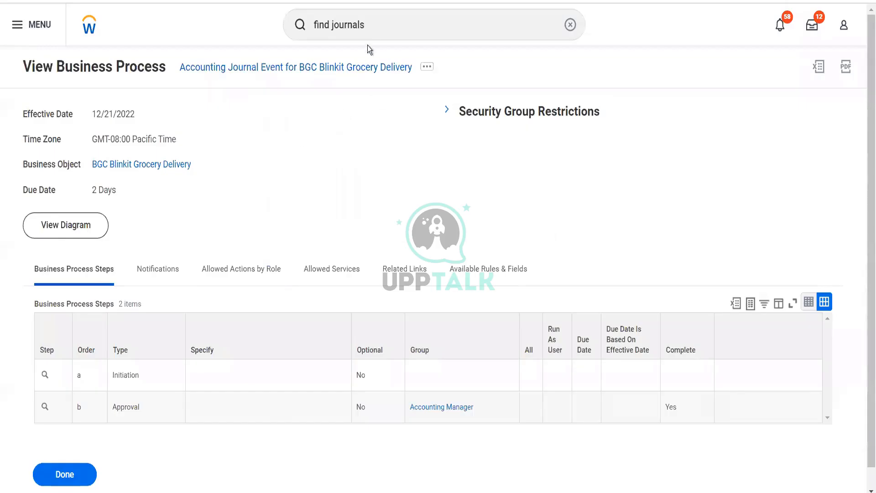
Search for and open the BGC Blinkit Grocery Delivery company
{"action": "left_click", "coordinate": [375, 30]}
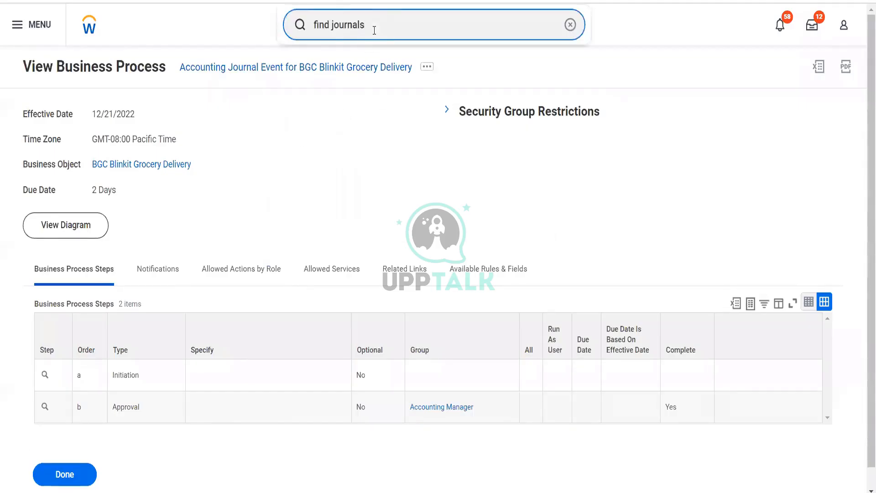
{"action": "left_click_drag", "start_coordinate": [374, 30], "coordinate": [308, 42]}
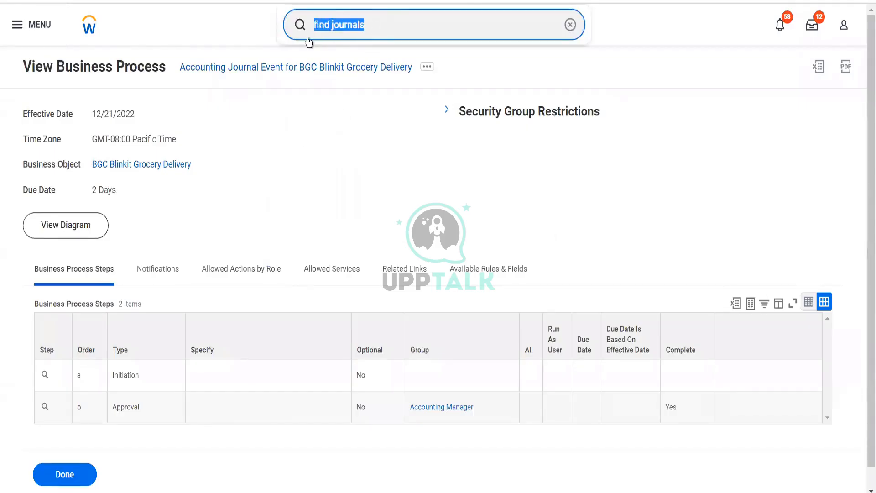
{"action": "type", "text": "bgc"}
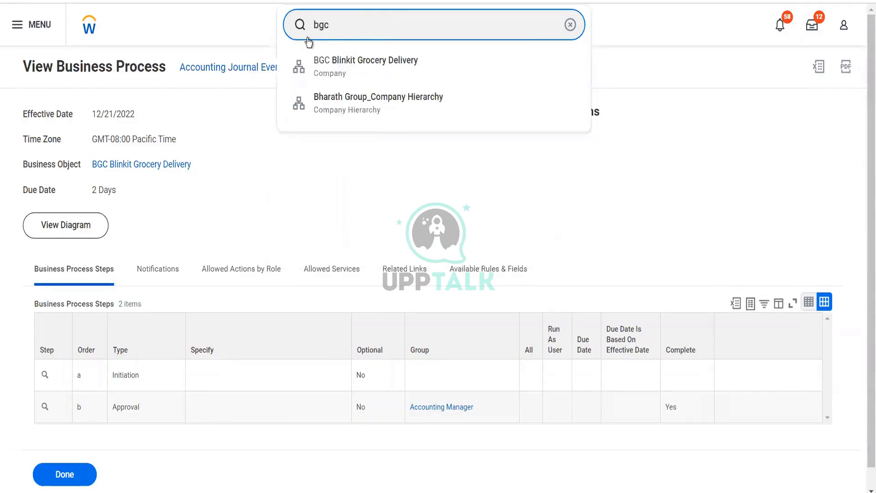
{"action": "left_click", "coordinate": [338, 59]}
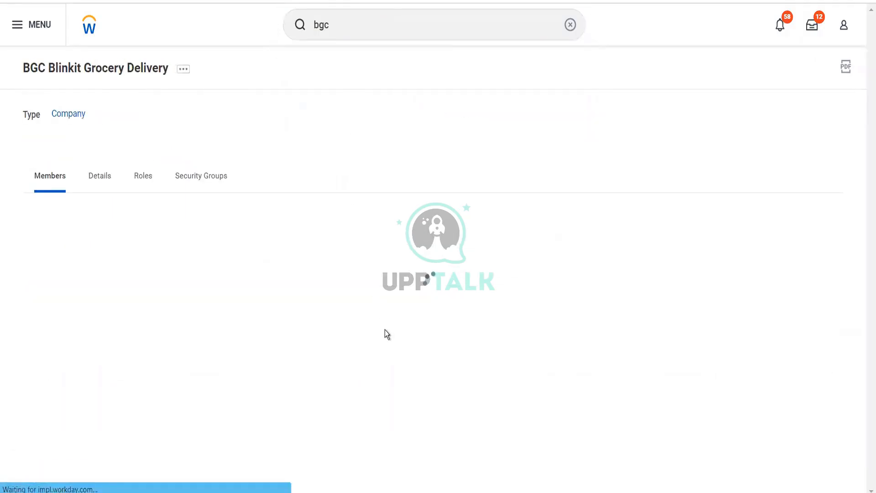
Examine the company's available actions, details and assignable roles
{"action": "left_click", "coordinate": [184, 70]}
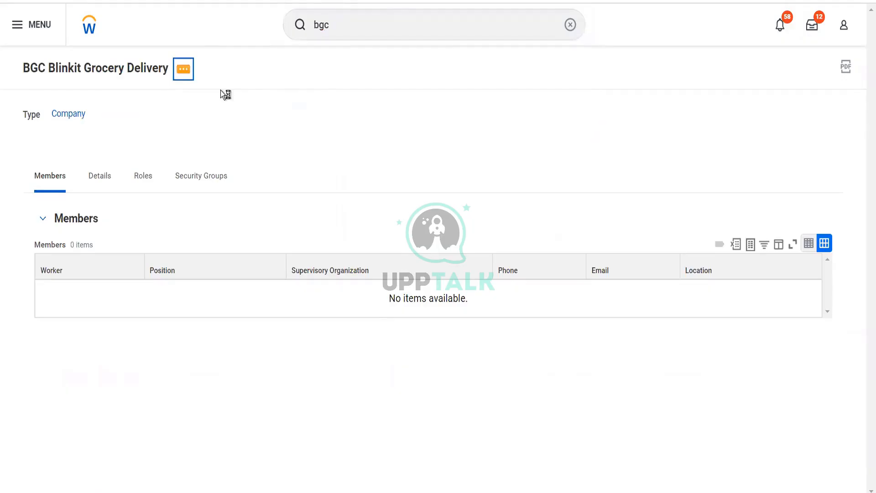
{"action": "mouse_move", "coordinate": [261, 303]}
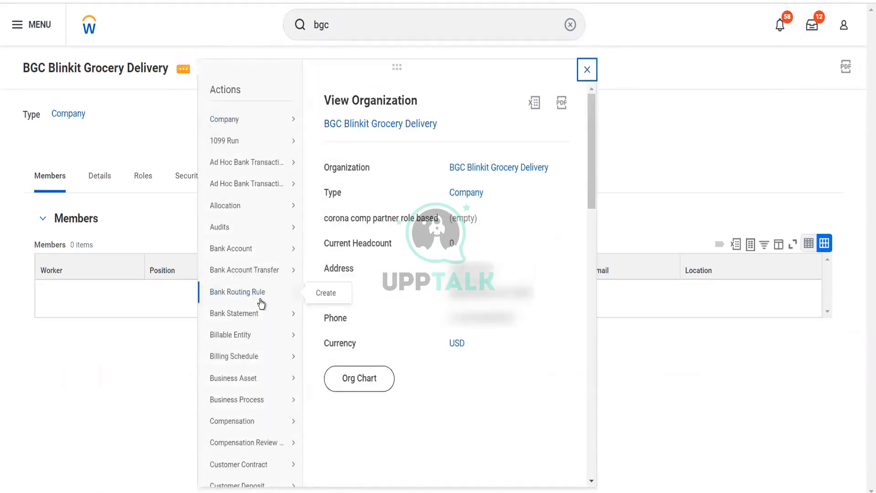
{"action": "scroll", "coordinate": [261, 302], "scroll_direction": "down", "scroll_amount": 10}
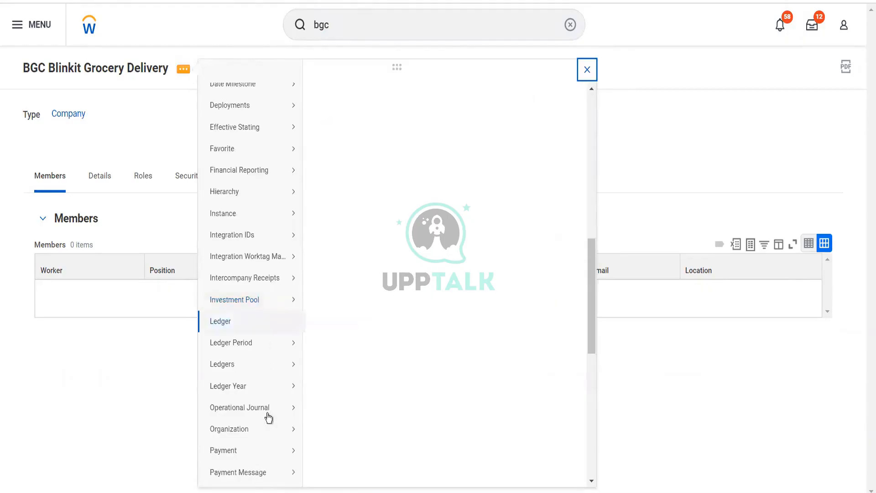
{"action": "mouse_move", "coordinate": [269, 428]}
{"action": "scroll", "coordinate": [269, 428], "scroll_direction": "down", "scroll_amount": 5}
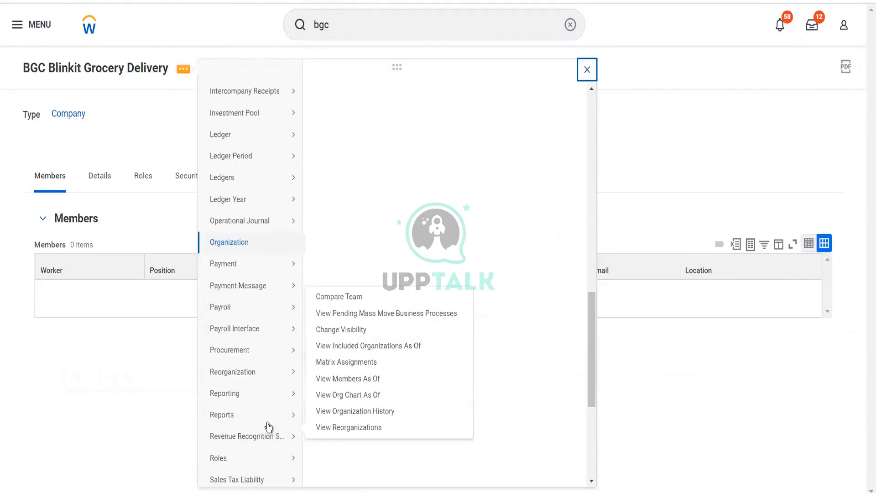
{"action": "left_click", "coordinate": [102, 173]}
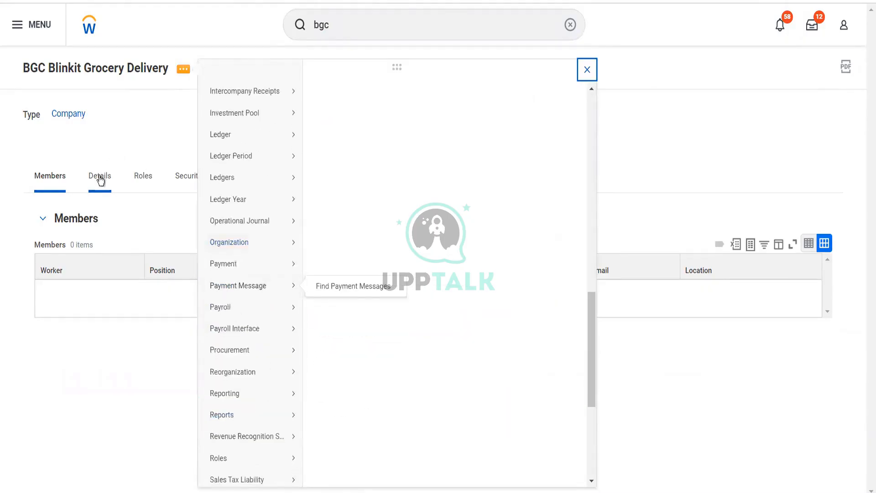
{"action": "left_click", "coordinate": [136, 143]}
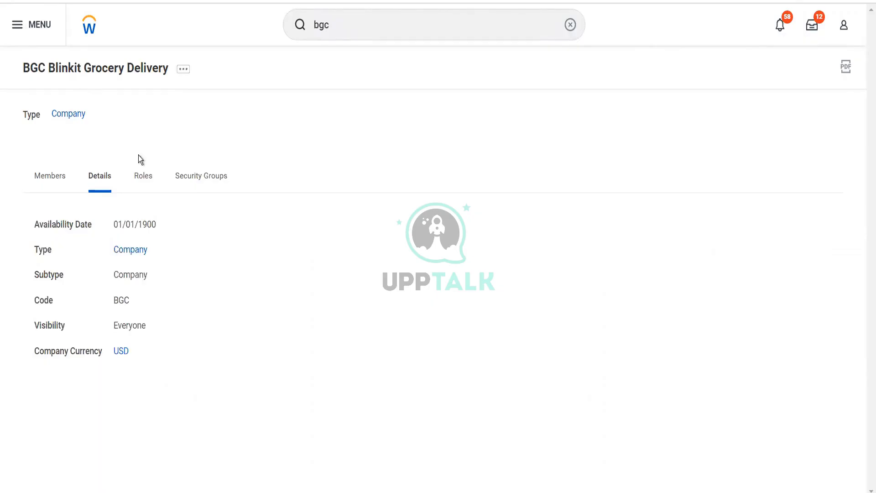
{"action": "left_click", "coordinate": [141, 180]}
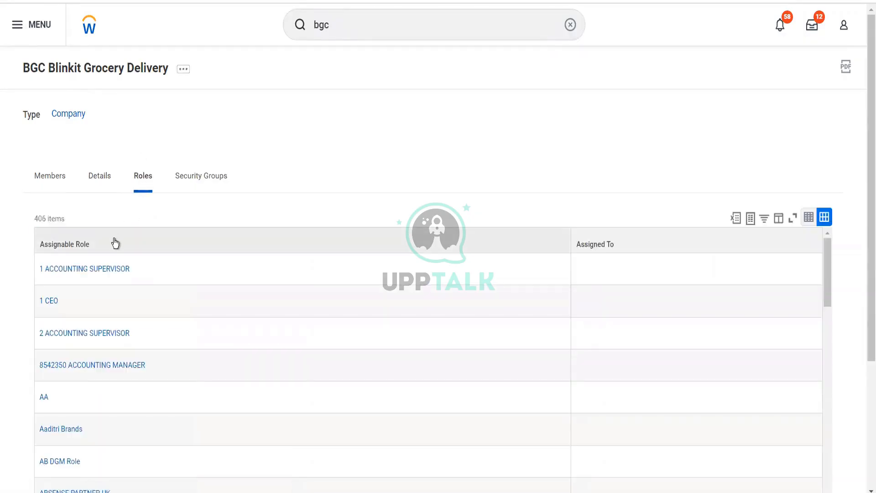
{"action": "left_click", "coordinate": [115, 242]}
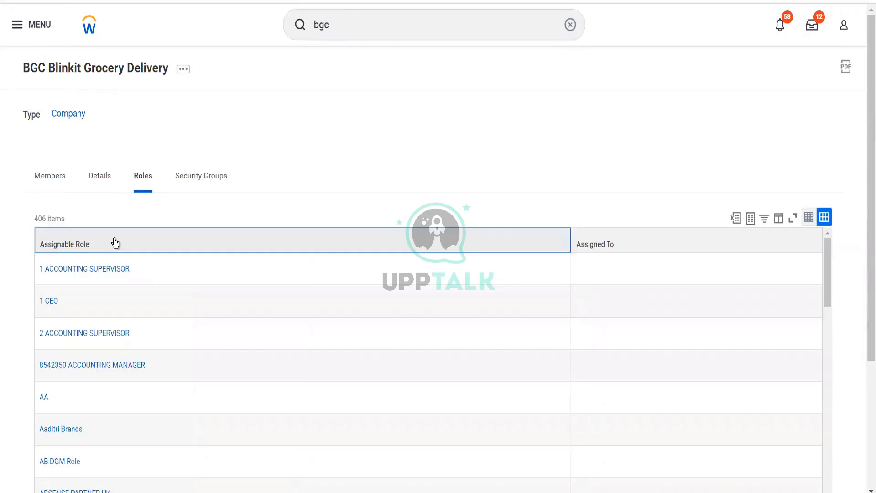
Filter the company's assignable roles to those matching "acc mana", selecting all accounting manager results
{"action": "left_click", "coordinate": [115, 242]}
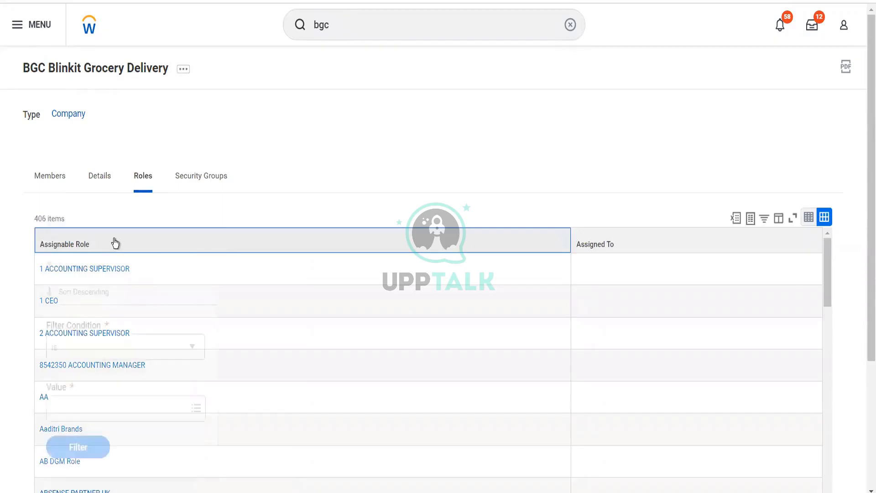
{"action": "left_click", "coordinate": [122, 403]}
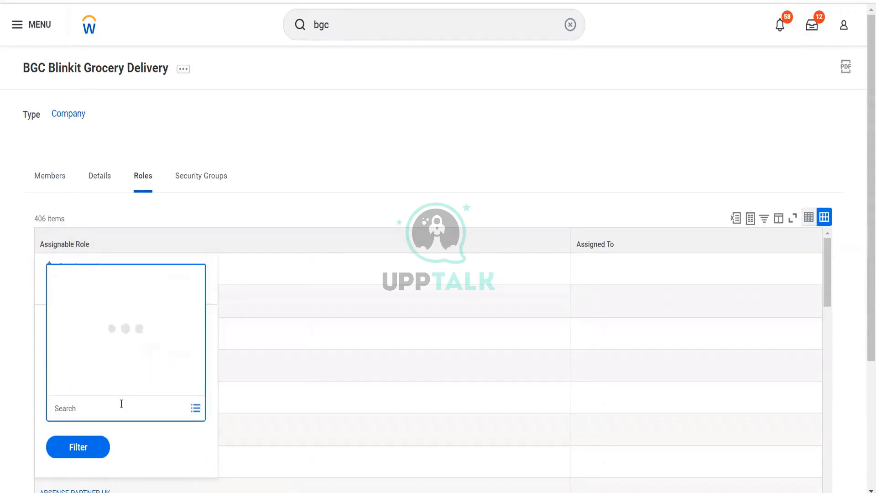
{"action": "type", "text": "acc mana"}
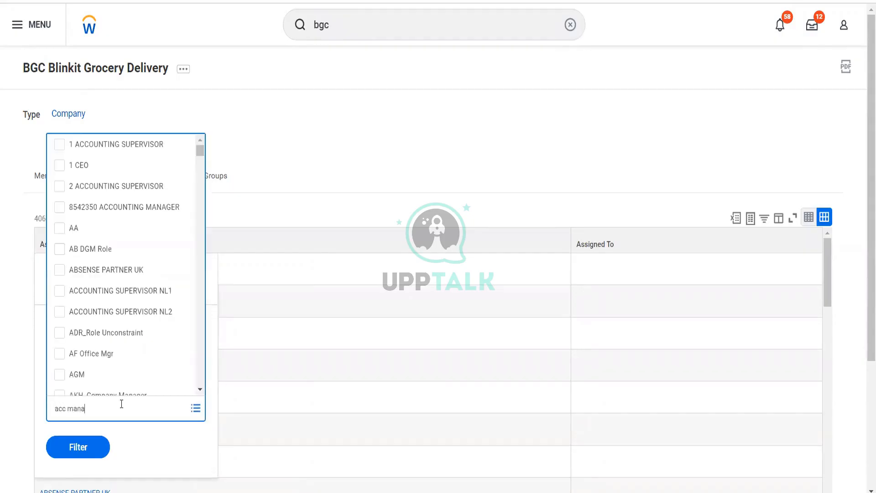
{"action": "key", "text": "Return"}
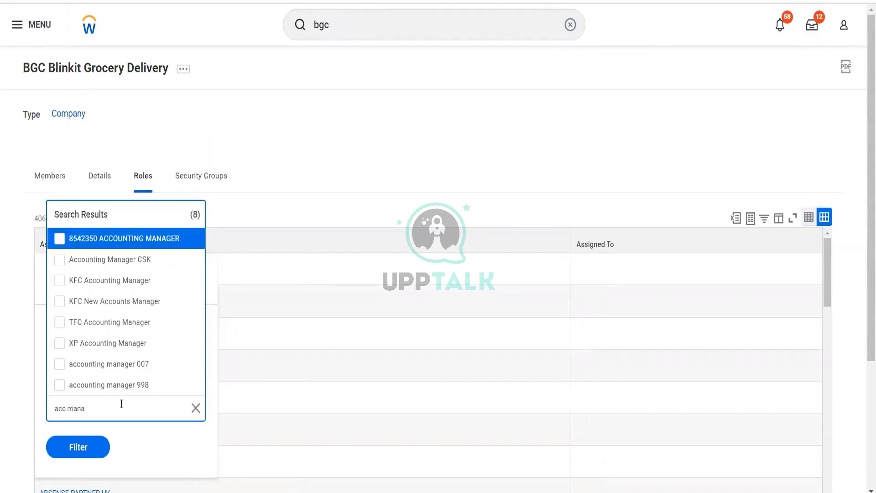
{"action": "key", "text": "ctrl+a"}
{"action": "key", "text": "Return"}
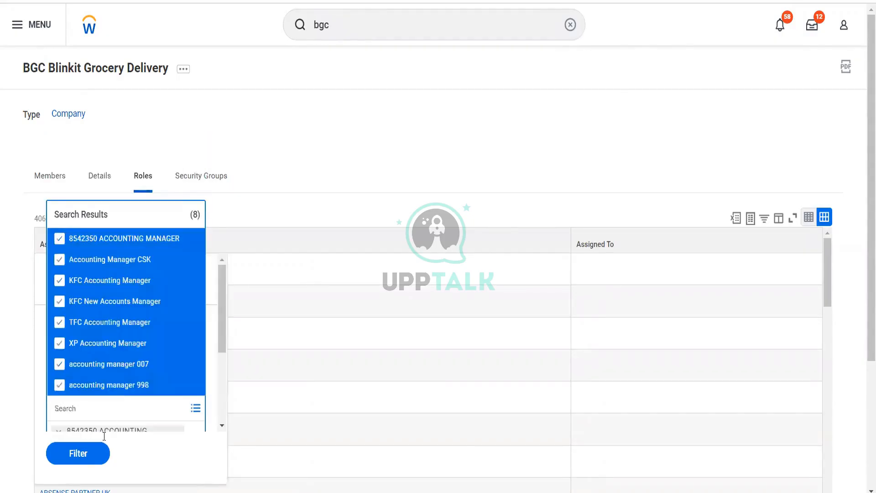
{"action": "left_click", "coordinate": [83, 457]}
{"action": "scroll", "coordinate": [360, 406], "scroll_direction": "down", "scroll_amount": 2}
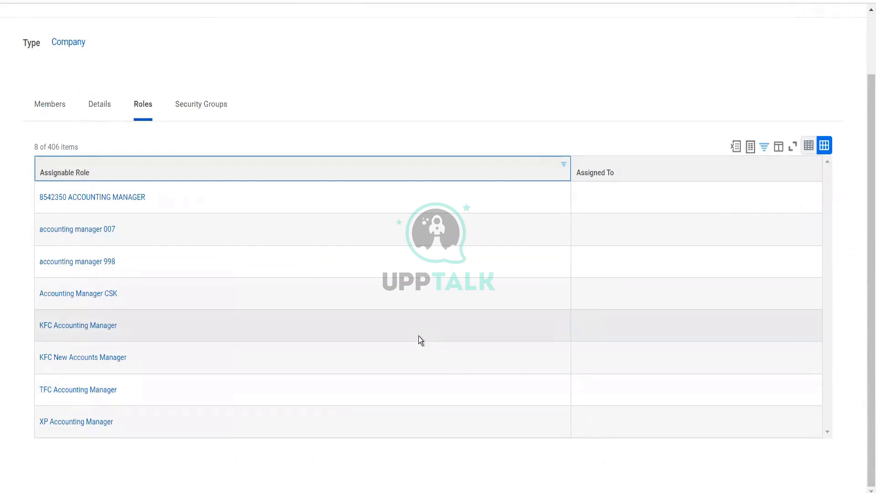
{"action": "scroll", "coordinate": [418, 340], "scroll_direction": "up", "scroll_amount": 2}
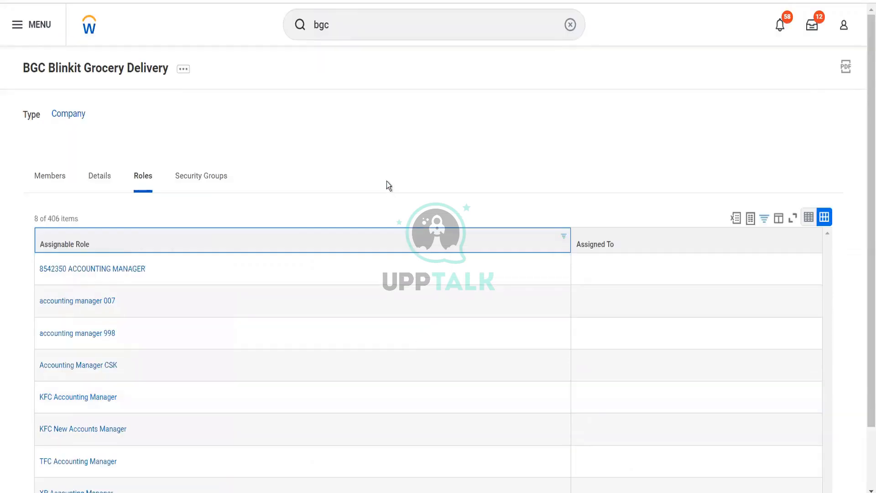
Search for and open the BHC Blinkit Holdings CH company hierarchy
{"action": "left_click", "coordinate": [337, 27]}
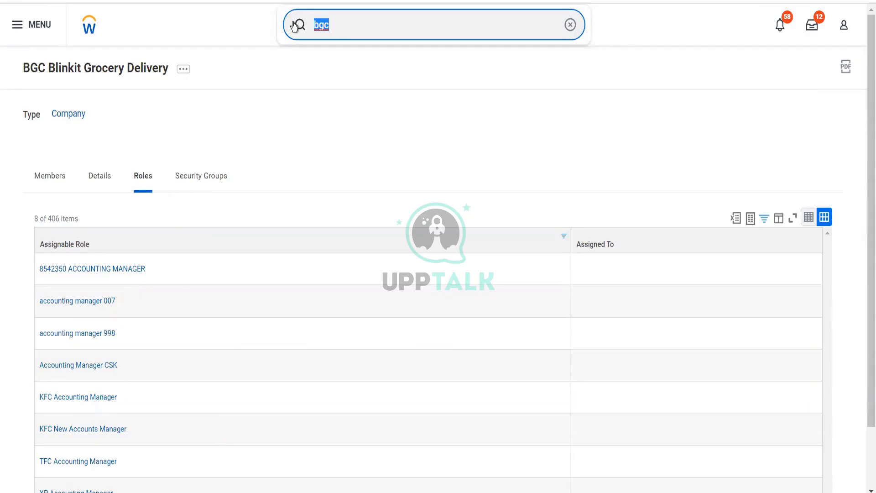
{"action": "type", "text": "b"}
{"action": "key", "text": "BackSpace"}
{"action": "type", "text": "bhc"}
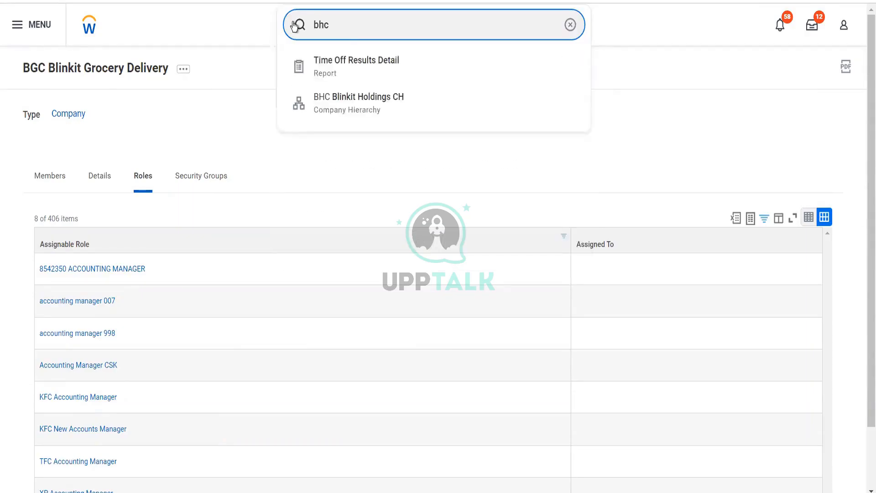
{"action": "left_click", "coordinate": [353, 105]}
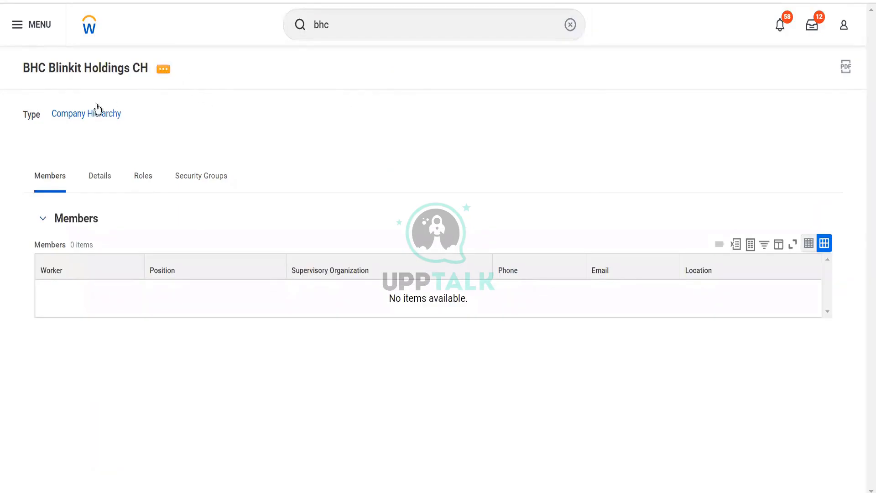
Start Assign Included Organizations for the hierarchy using the Blinkit Reorg (01/01/1900) reorganization
{"action": "mouse_move", "coordinate": [93, 121]}
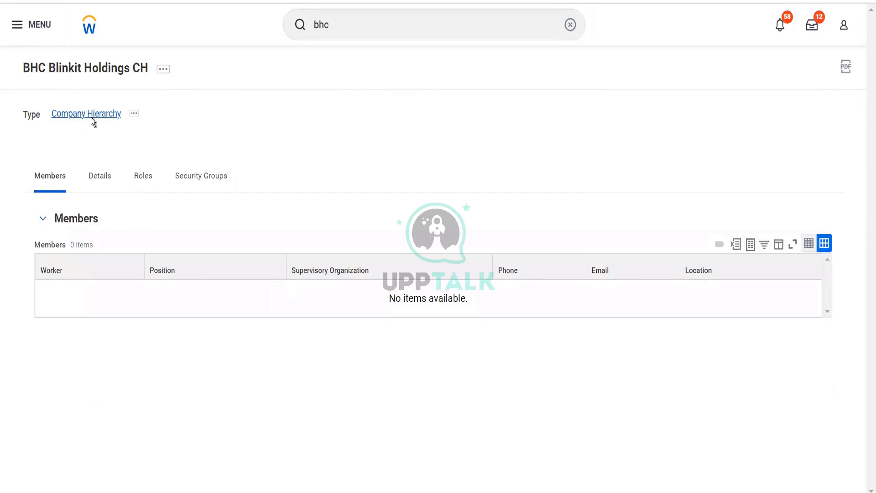
{"action": "left_click", "coordinate": [163, 70]}
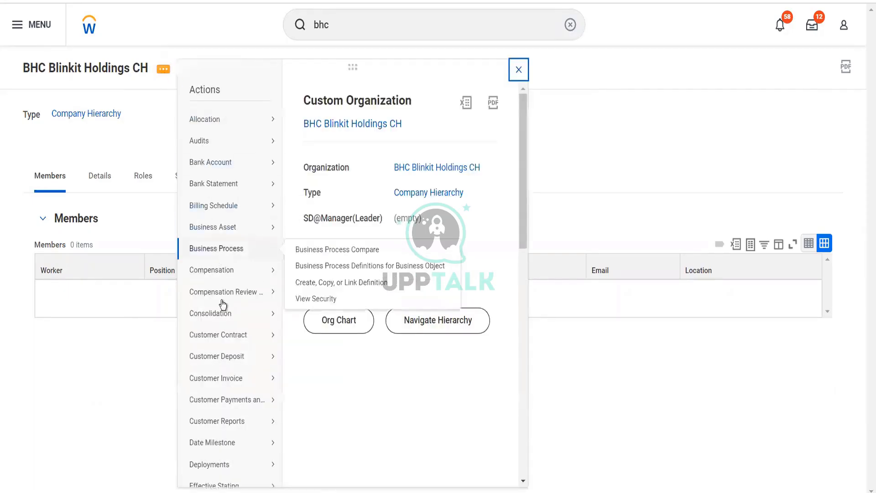
{"action": "mouse_move", "coordinate": [228, 342]}
{"action": "scroll", "coordinate": [227, 343], "scroll_direction": "down", "scroll_amount": 6}
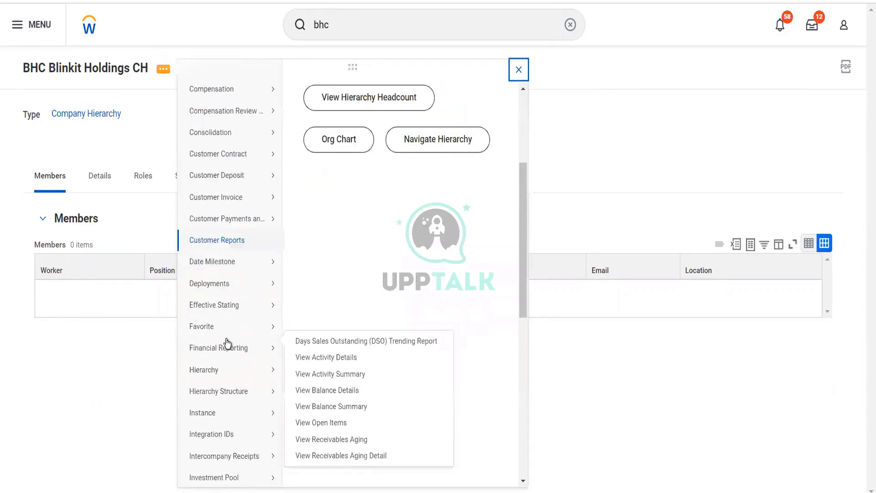
{"action": "scroll", "coordinate": [235, 397], "scroll_direction": "down", "scroll_amount": 2}
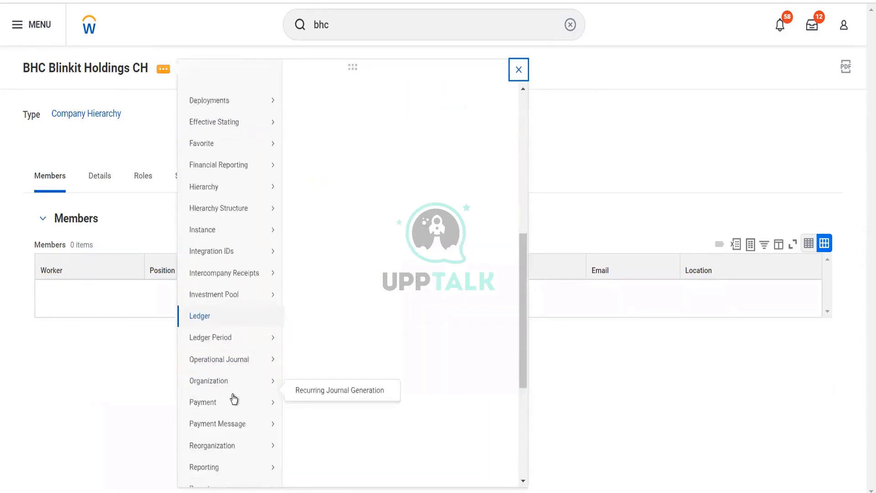
{"action": "mouse_move", "coordinate": [233, 435]}
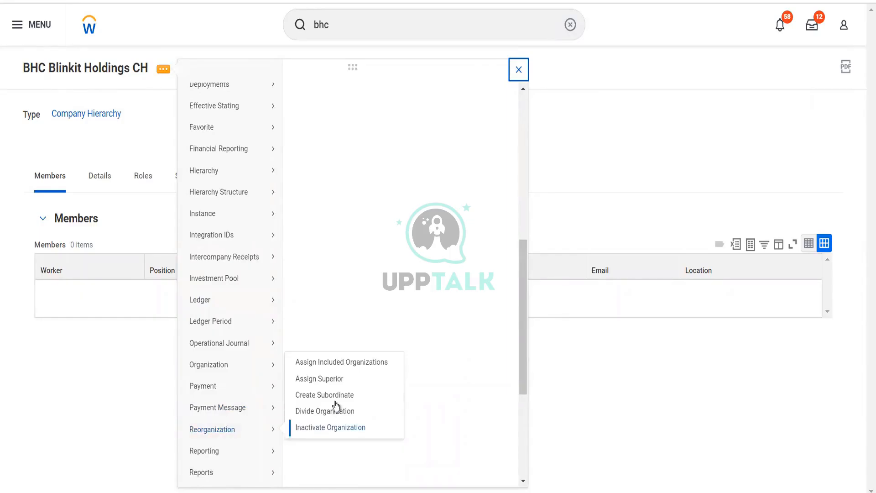
{"action": "left_click", "coordinate": [338, 368]}
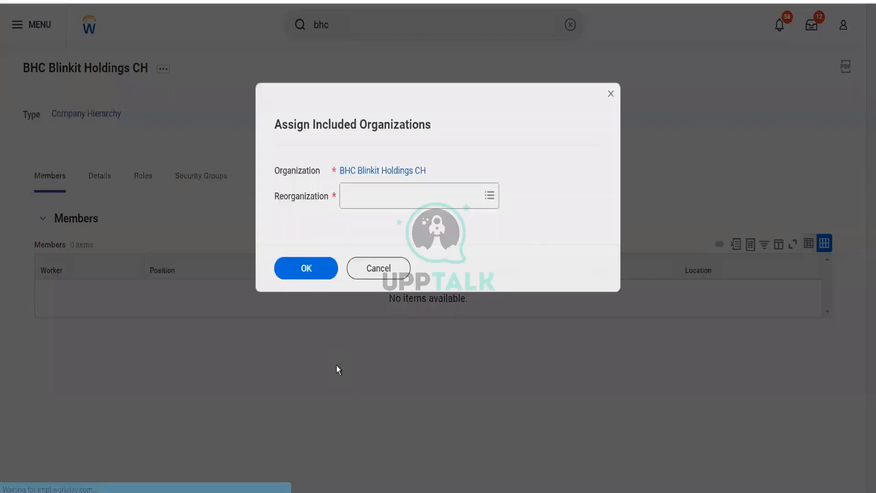
{"action": "left_click", "coordinate": [407, 191]}
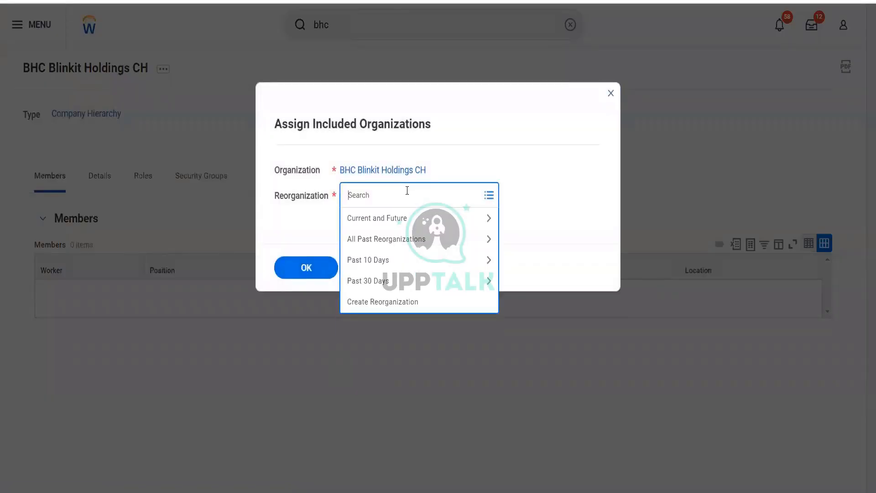
{"action": "type", "text": "blinkit"}
{"action": "key", "text": "Return"}
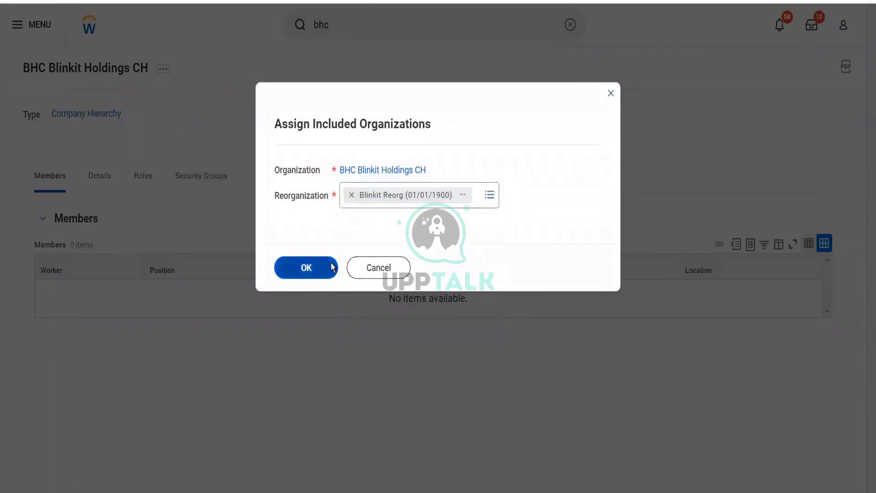
{"action": "left_click", "coordinate": [332, 268]}
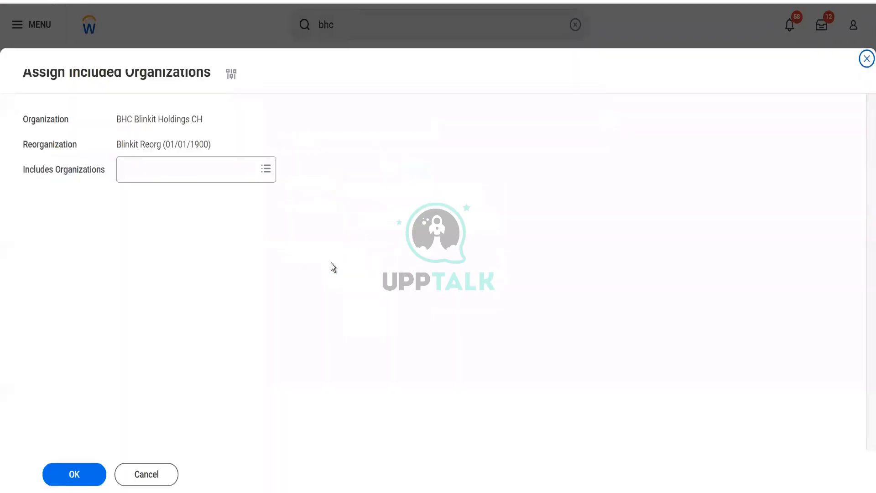
Include the BGC Blinkit Grocery Delivery company in the hierarchy and confirm
{"action": "left_click", "coordinate": [169, 168]}
{"action": "type", "text": "bgc"}
{"action": "key", "text": "Return"}
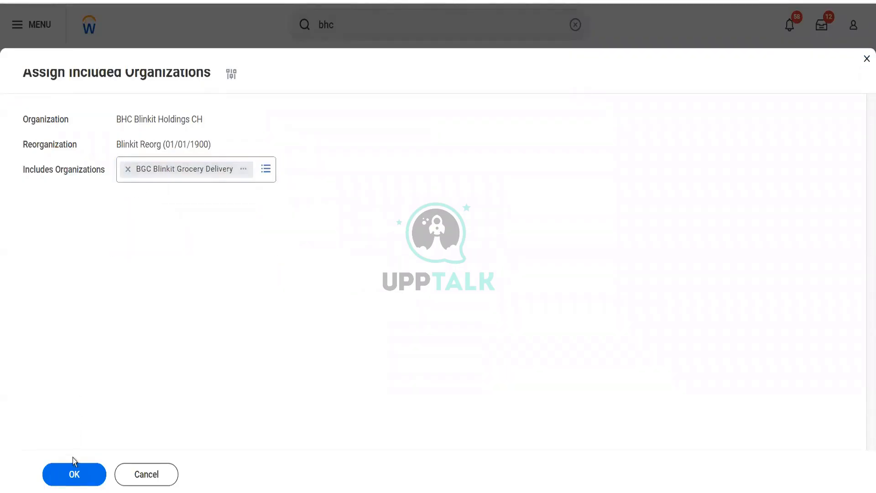
{"action": "left_click", "coordinate": [73, 475]}
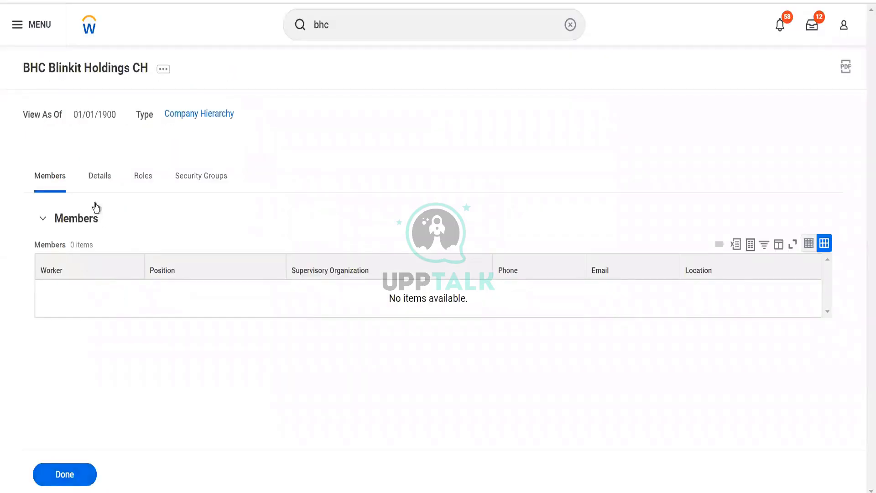
Review the hierarchy's details and open its Navigate Hierarchy view
{"action": "left_click", "coordinate": [96, 172]}
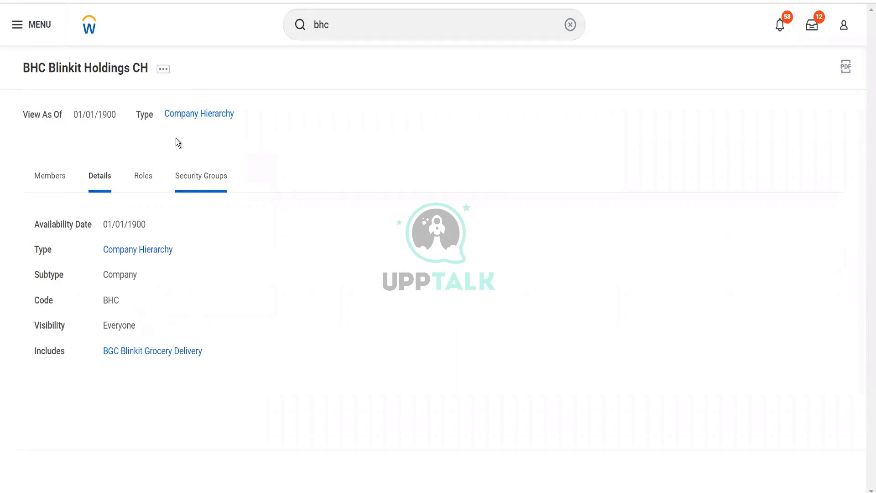
{"action": "left_click", "coordinate": [165, 71]}
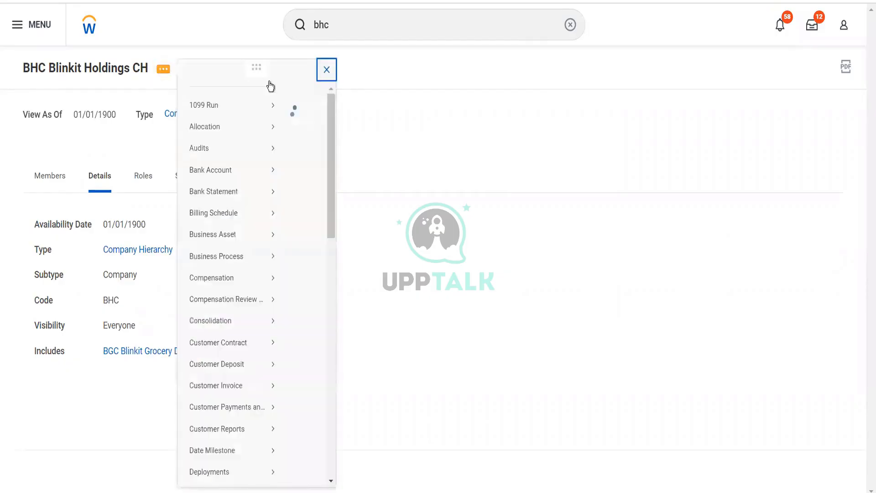
{"action": "left_click", "coordinate": [442, 323]}
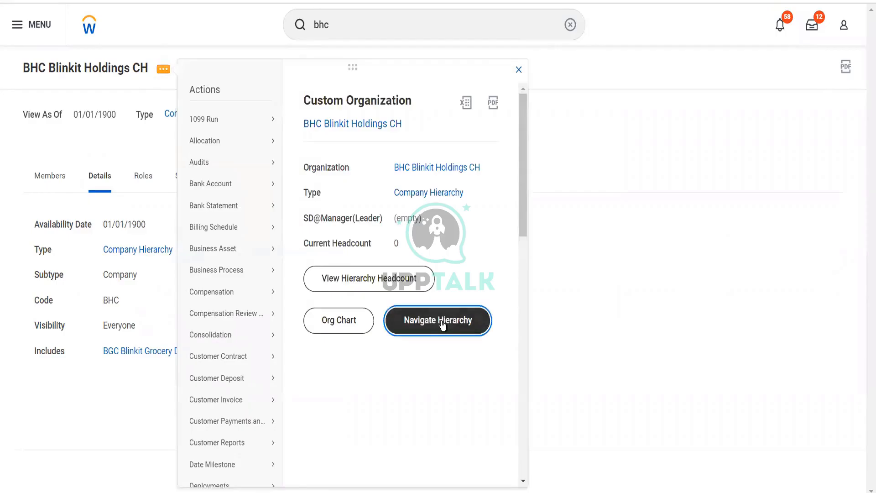
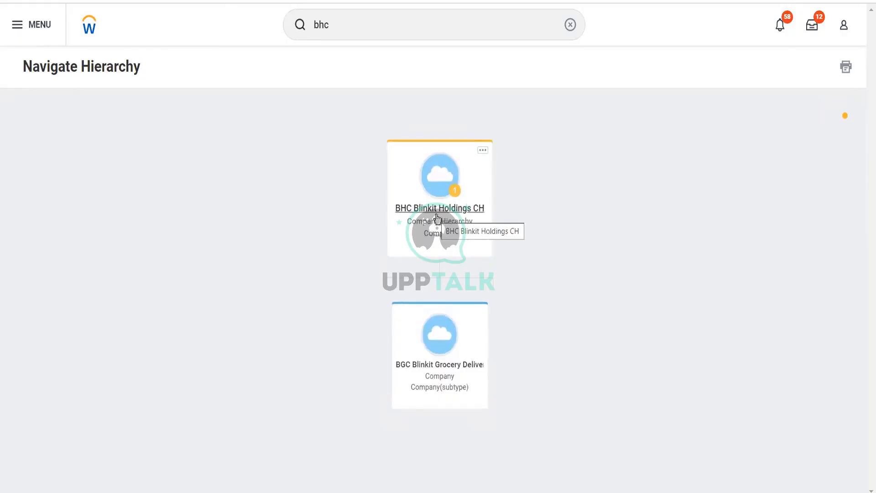
Open the BHC Blinkit Holdings CH hierarchy and start Assign Roles from its related actions
{"action": "left_click", "coordinate": [437, 216]}
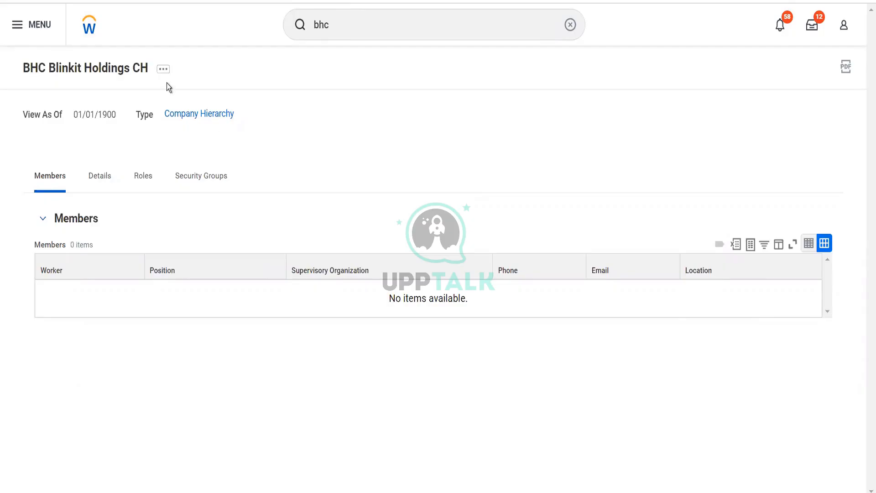
{"action": "left_click", "coordinate": [163, 69]}
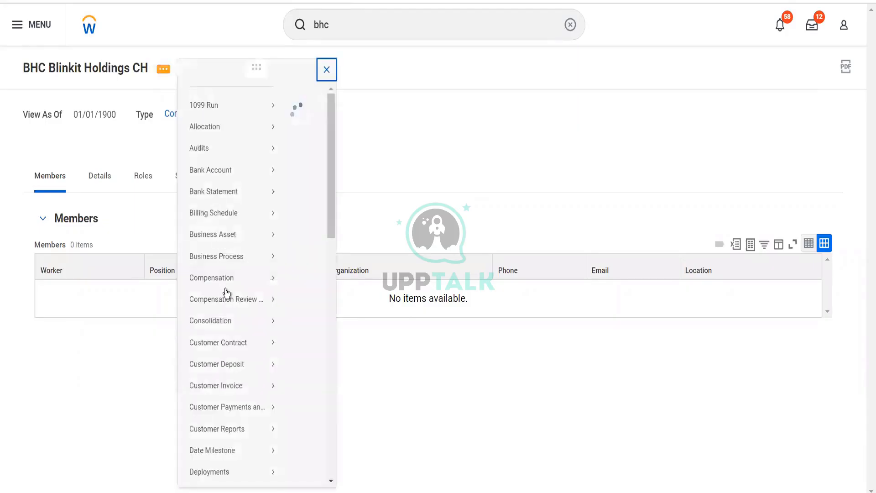
{"action": "mouse_move", "coordinate": [226, 293]}
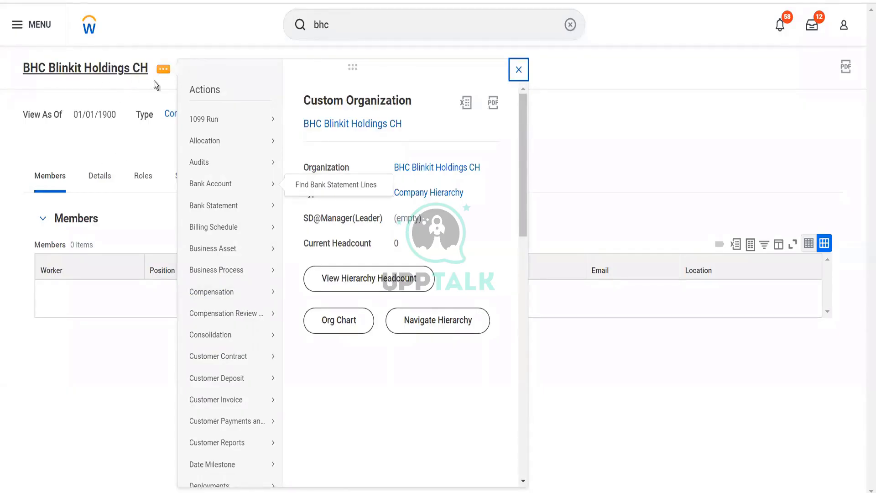
{"action": "mouse_move", "coordinate": [236, 304]}
{"action": "scroll", "coordinate": [236, 304], "scroll_direction": "down", "scroll_amount": 8}
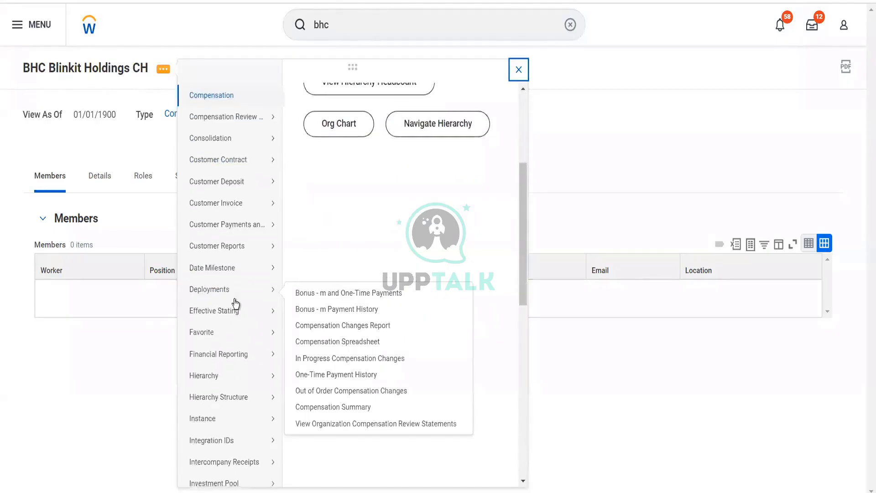
{"action": "scroll", "coordinate": [236, 303], "scroll_direction": "down", "scroll_amount": 7}
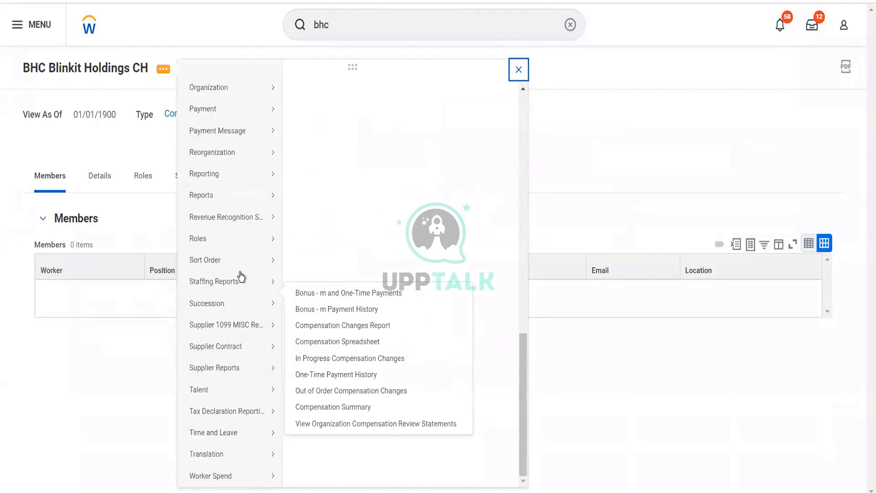
{"action": "mouse_move", "coordinate": [268, 242]}
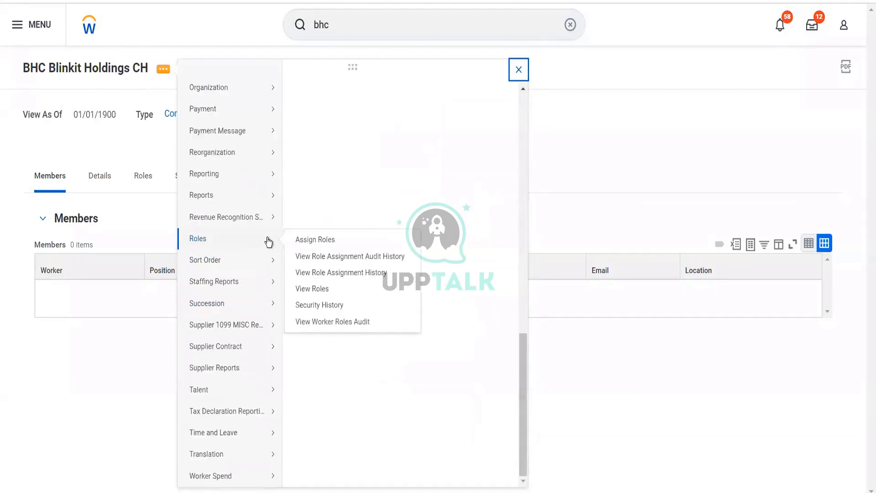
{"action": "left_click", "coordinate": [299, 240]}
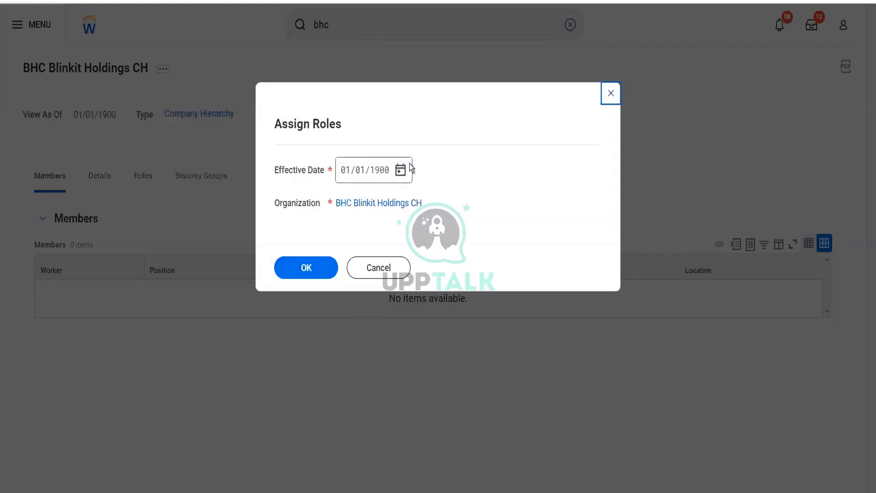
Set the role assignment effective date to 12/21/2022 and continue
{"action": "left_click", "coordinate": [402, 173]}
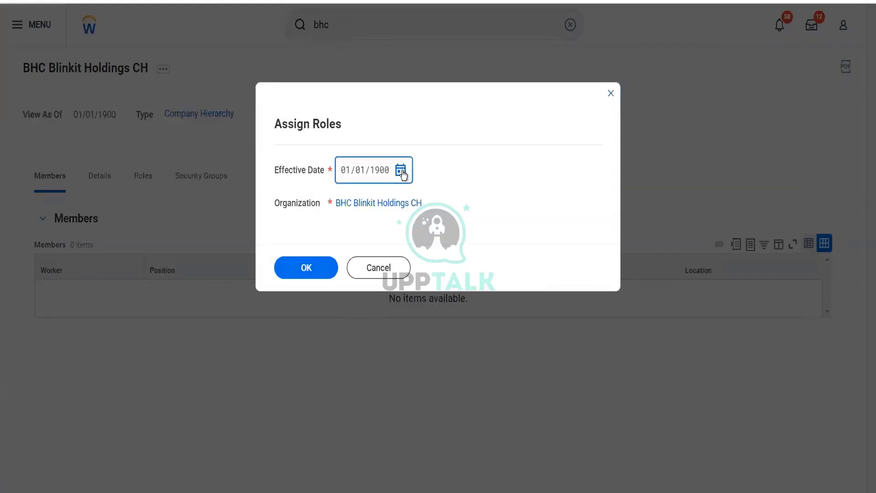
{"action": "left_click", "coordinate": [402, 172]}
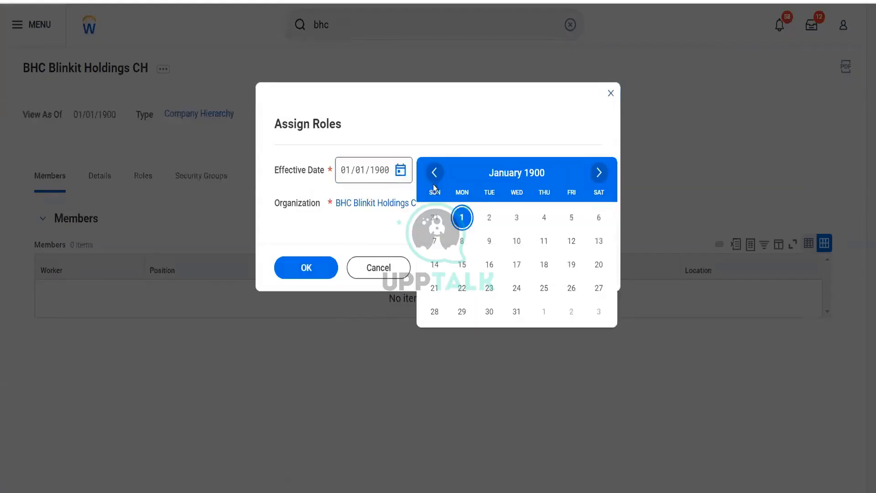
{"action": "left_click", "coordinate": [351, 179]}
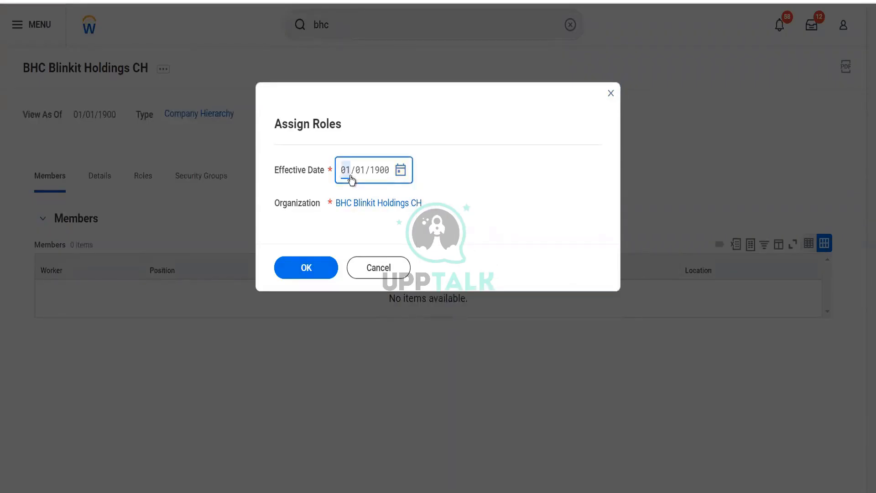
{"action": "type", "text": "12/22/"}
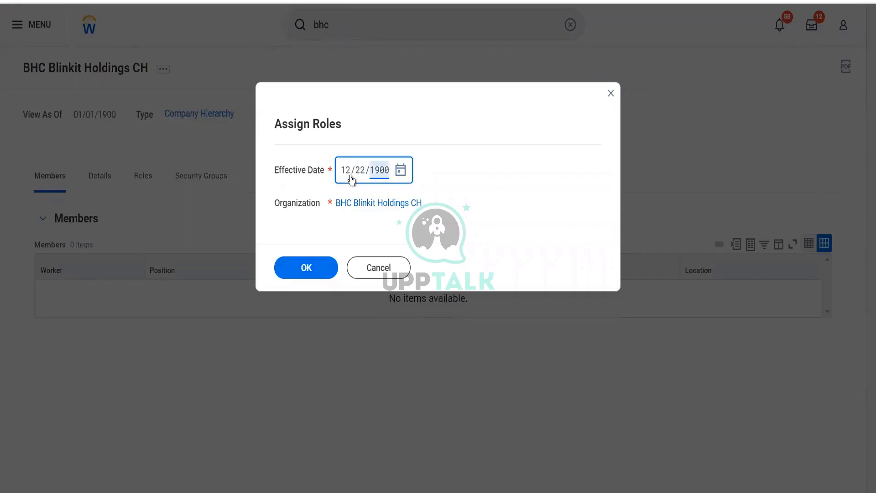
{"action": "type", "text": "2022"}
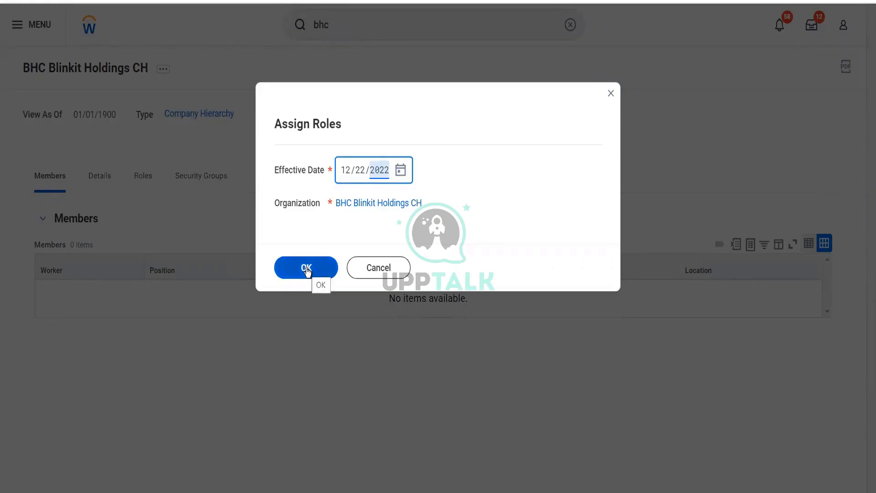
{"action": "left_click", "coordinate": [360, 170]}
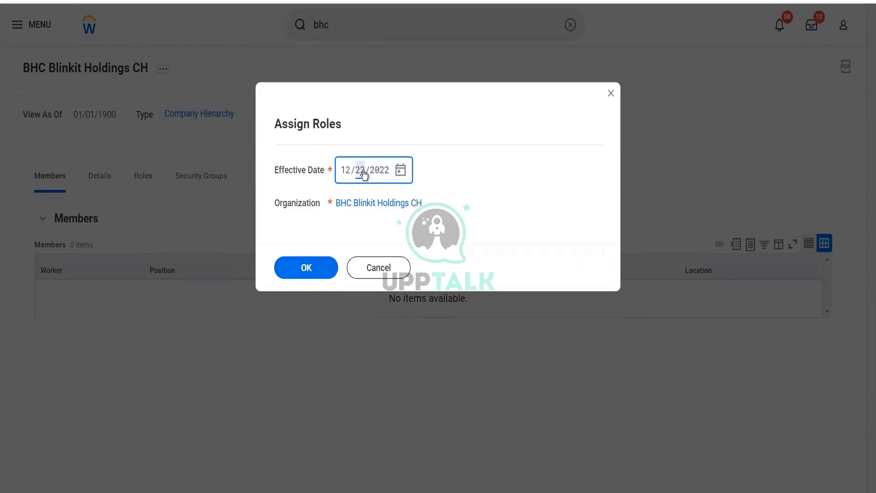
{"action": "type", "text": "21"}
{"action": "left_click", "coordinate": [305, 269]}
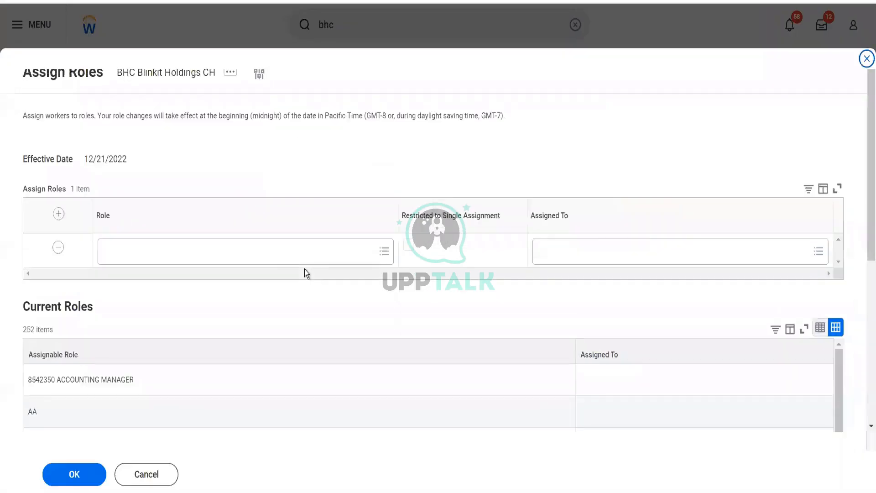
Assign the Accounting Manager role to the Senior Financial Analyst worker found by name and submit
{"action": "left_click", "coordinate": [280, 259]}
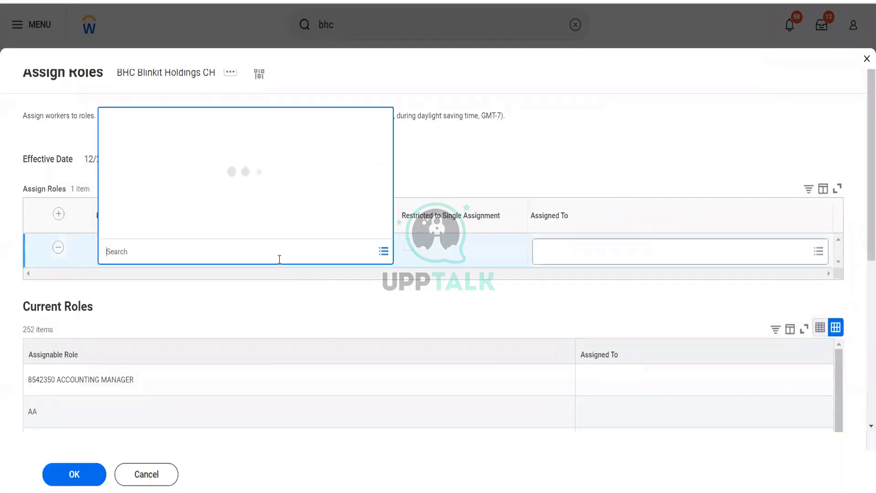
{"action": "type", "text": "acc mana"}
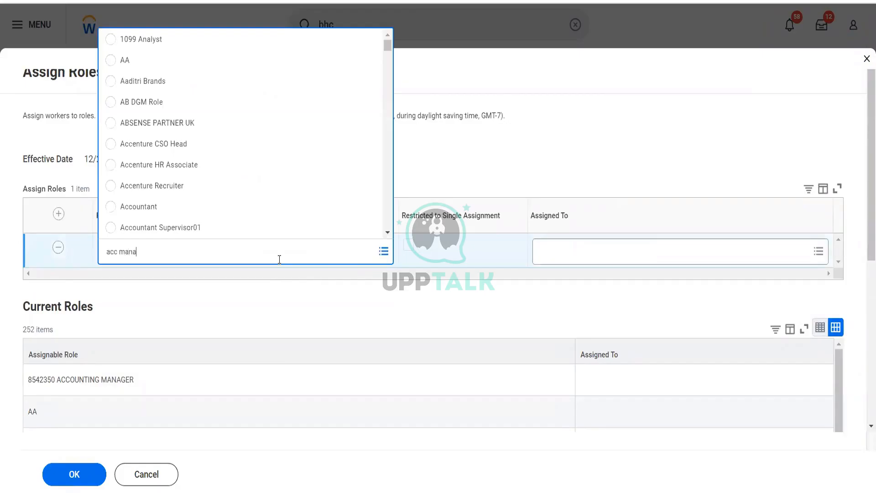
{"action": "key", "text": "Return"}
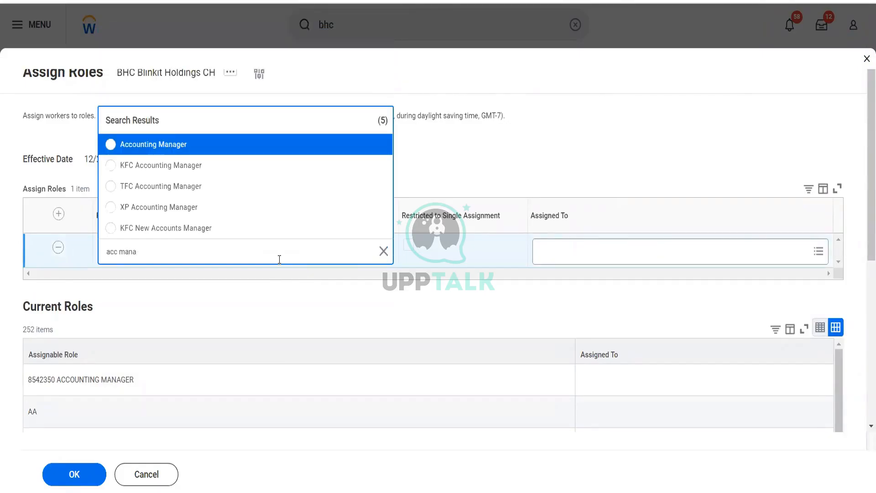
{"action": "left_click", "coordinate": [197, 144]}
{"action": "left_click", "coordinate": [555, 255]}
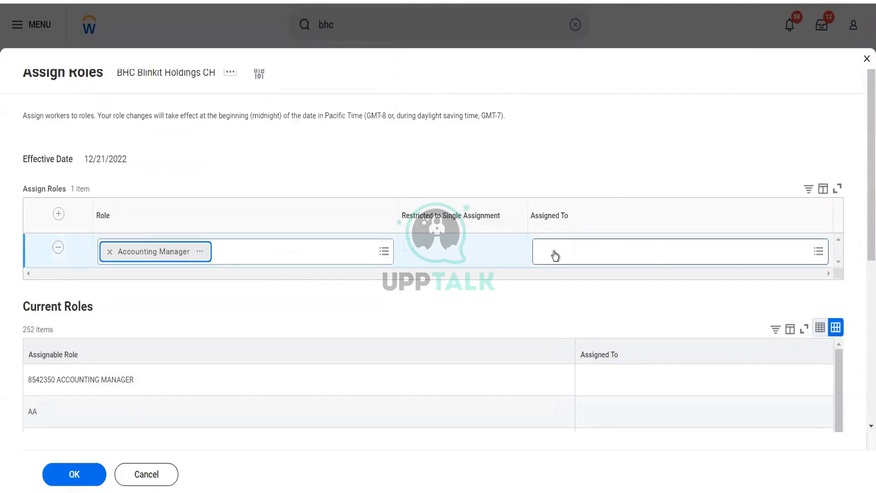
{"action": "type", "text": "ter"}
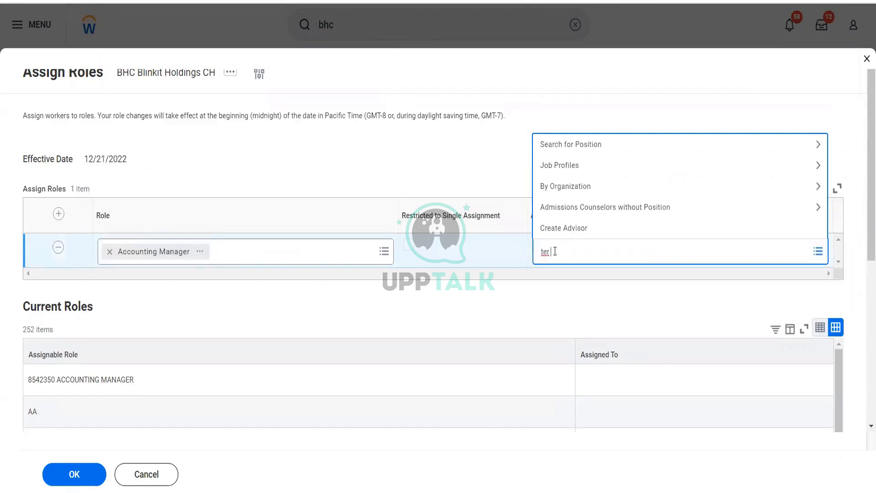
{"action": "type", "text": " ser"}
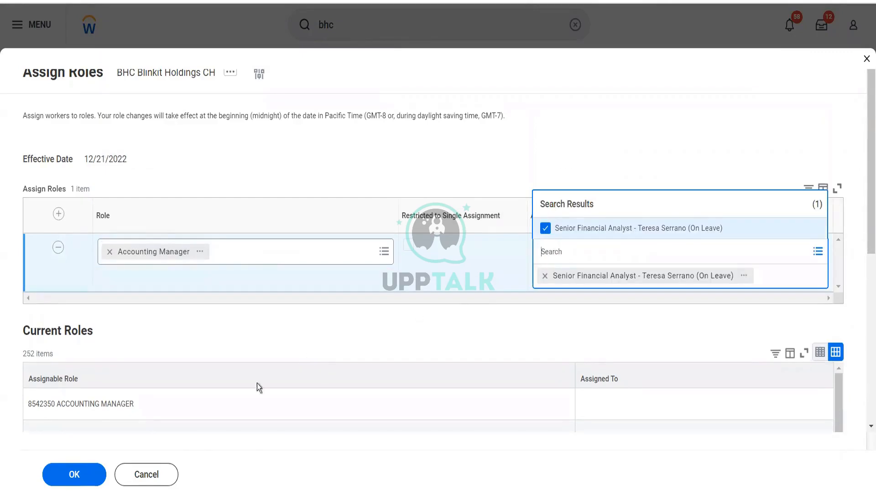
{"action": "left_click", "coordinate": [92, 478]}
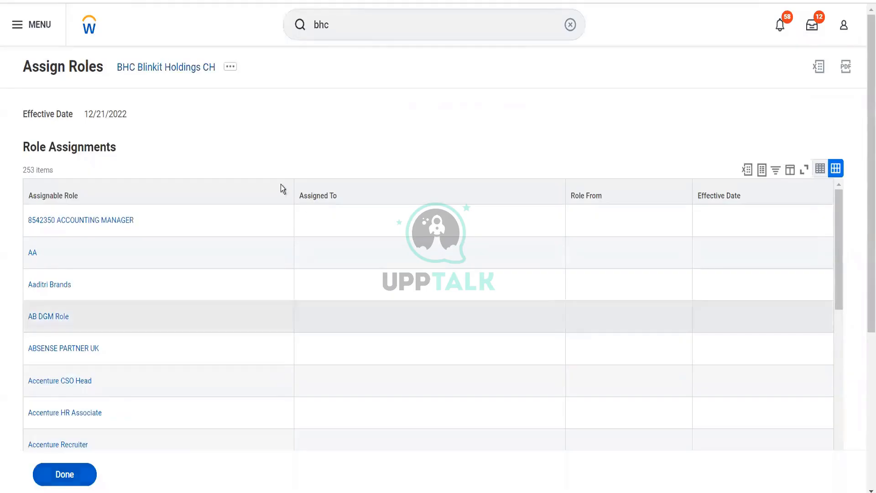
Return to the hierarchy and filter its Roles list to the Accounting Manager role
{"action": "left_click", "coordinate": [183, 71]}
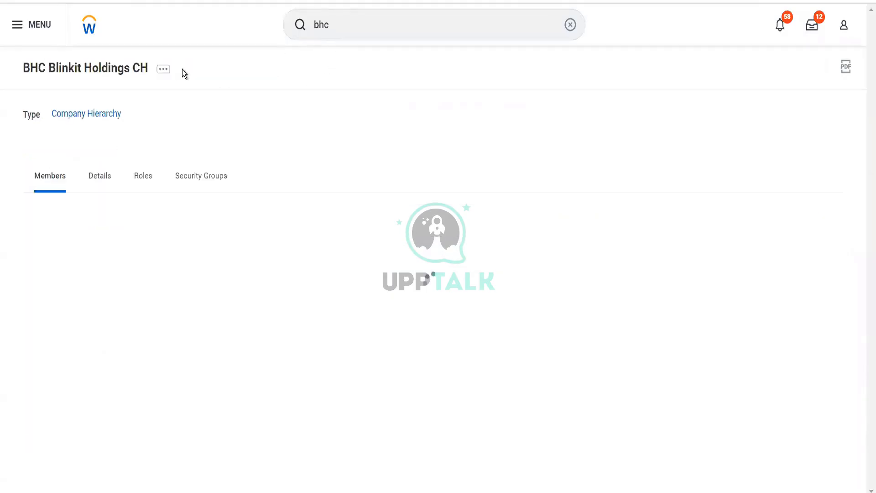
{"action": "left_click", "coordinate": [139, 182]}
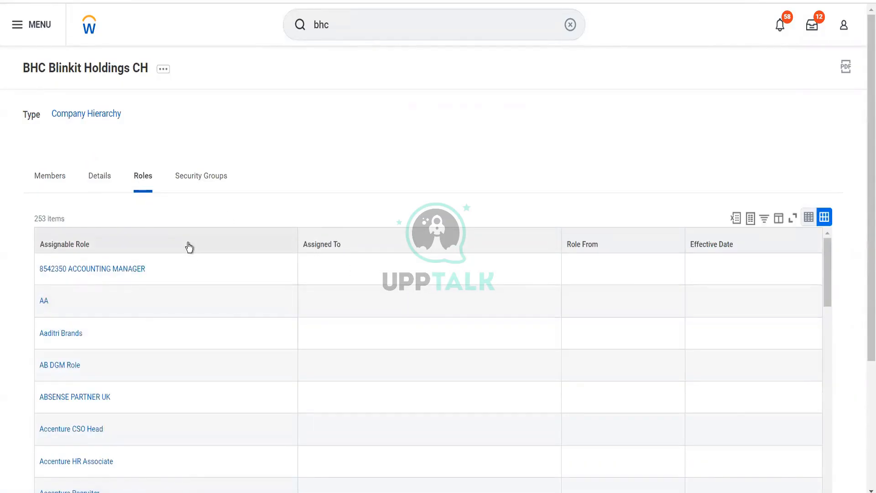
{"action": "left_click", "coordinate": [190, 247]}
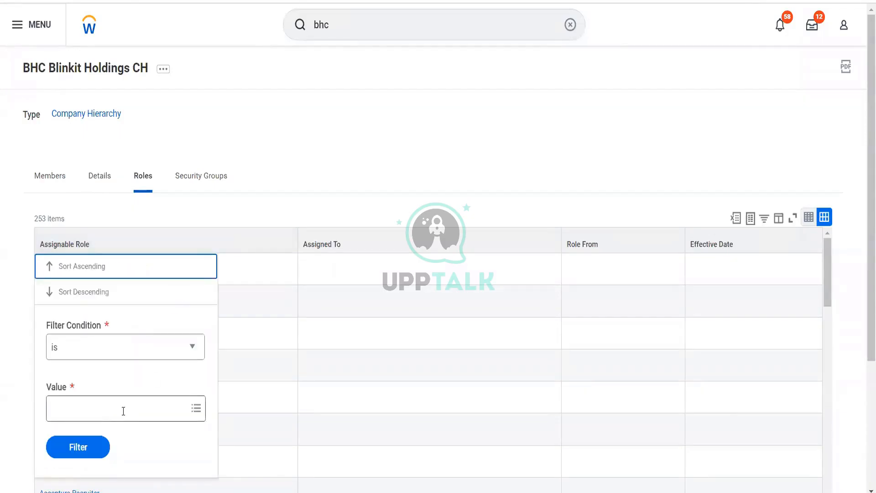
{"action": "left_click", "coordinate": [123, 411]}
{"action": "type", "text": "acc mana"}
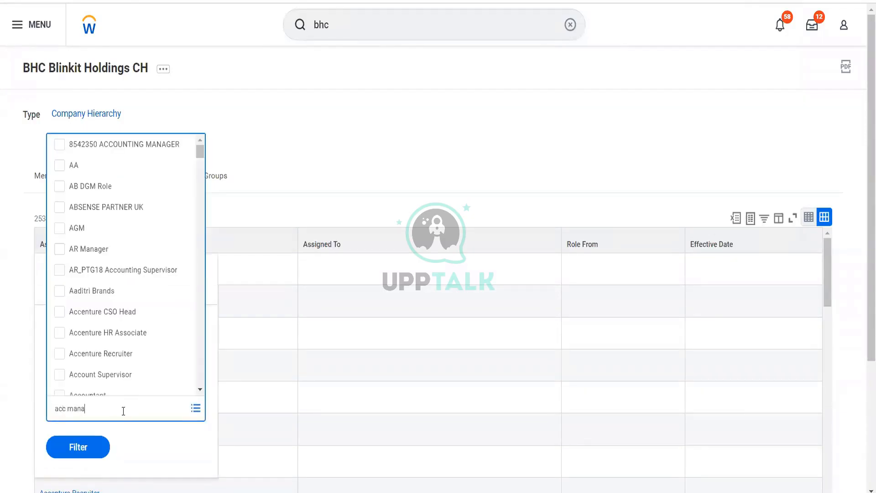
{"action": "key", "text": "Return"}
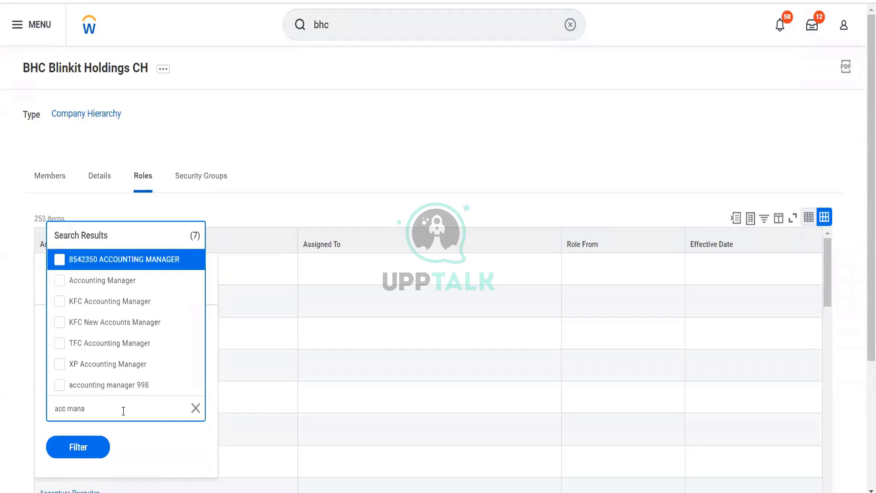
{"action": "double_click", "coordinate": [116, 282]}
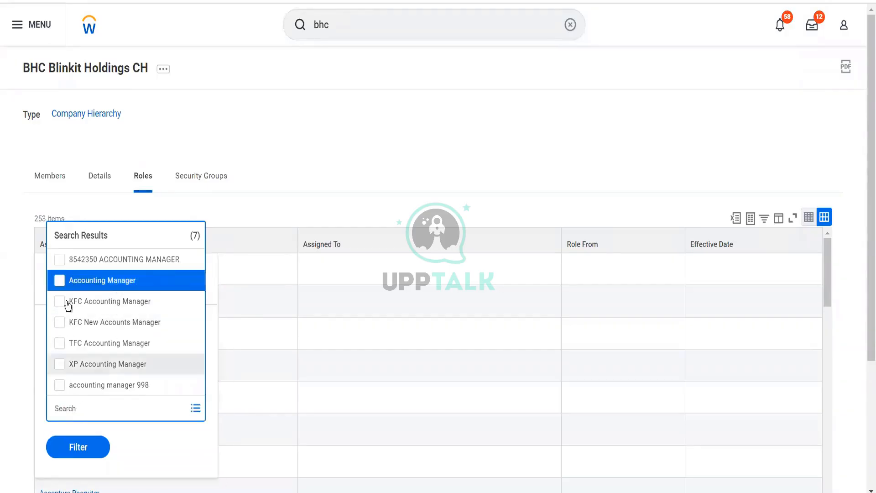
{"action": "left_click", "coordinate": [59, 281]}
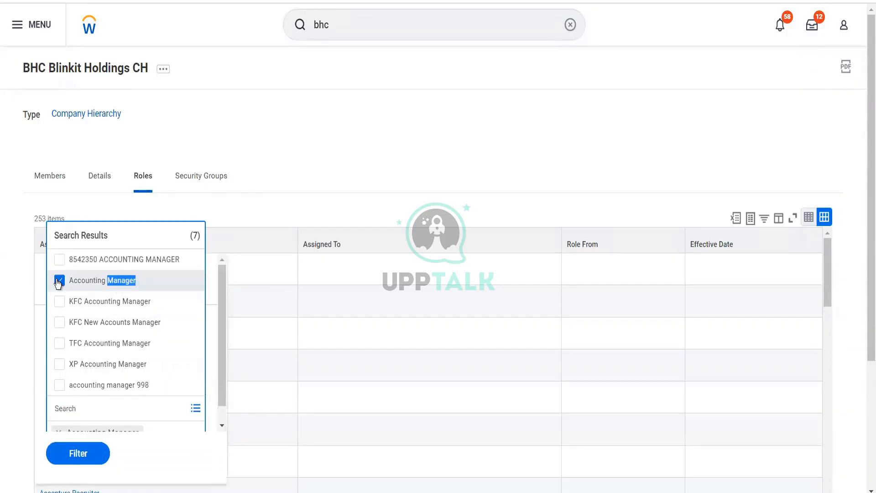
{"action": "left_click", "coordinate": [87, 457]}
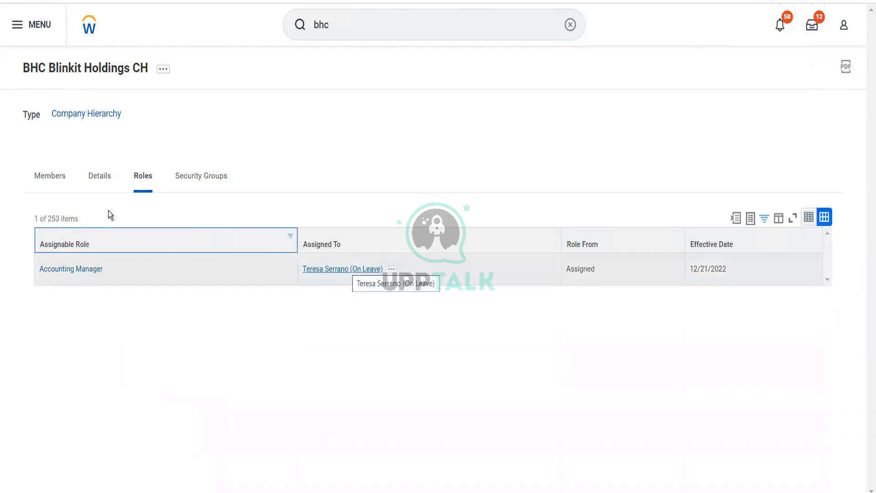
Open the included company BGC Blinkit Grocery Delivery from the hierarchy's details and view its roles
{"action": "left_click", "coordinate": [105, 179]}
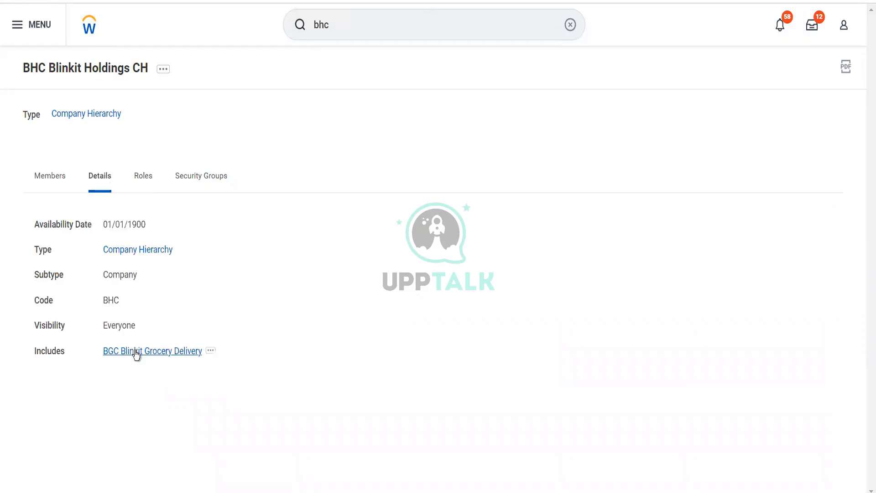
{"action": "left_click", "coordinate": [135, 352]}
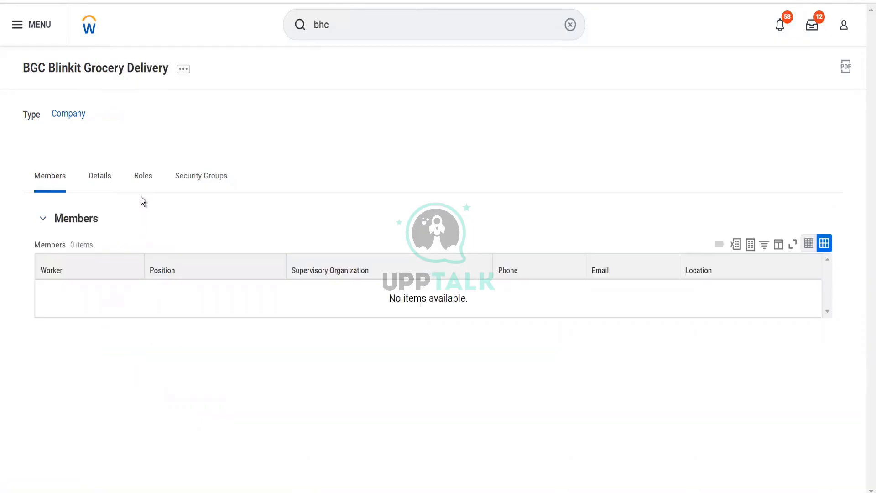
{"action": "left_click", "coordinate": [143, 182]}
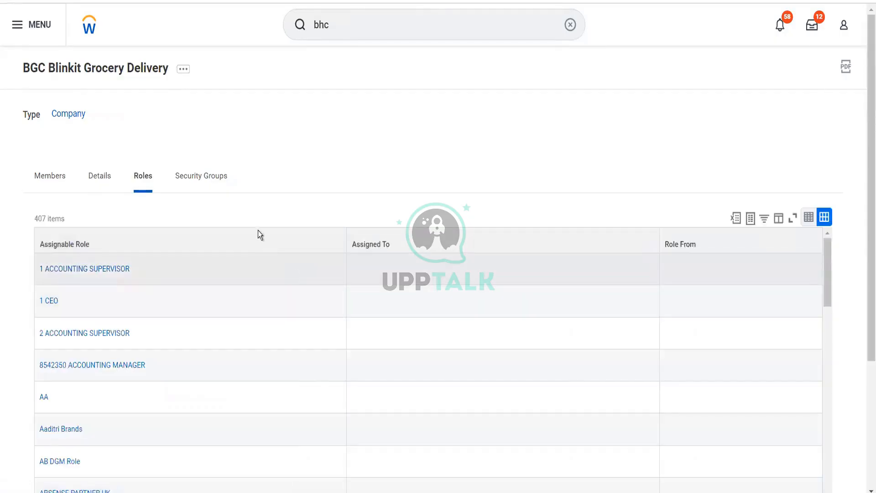
Filter the company's Roles list by Assignable Role to Accounting Manager
{"action": "left_click", "coordinate": [259, 233]}
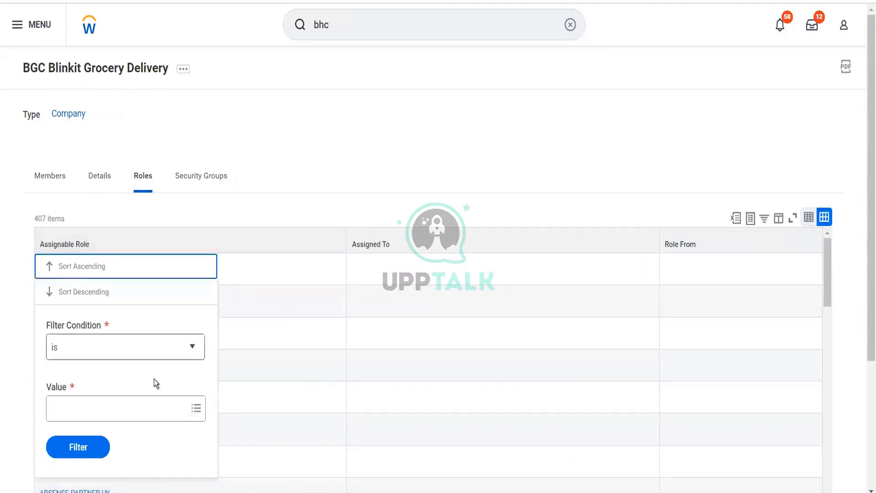
{"action": "left_click", "coordinate": [146, 406]}
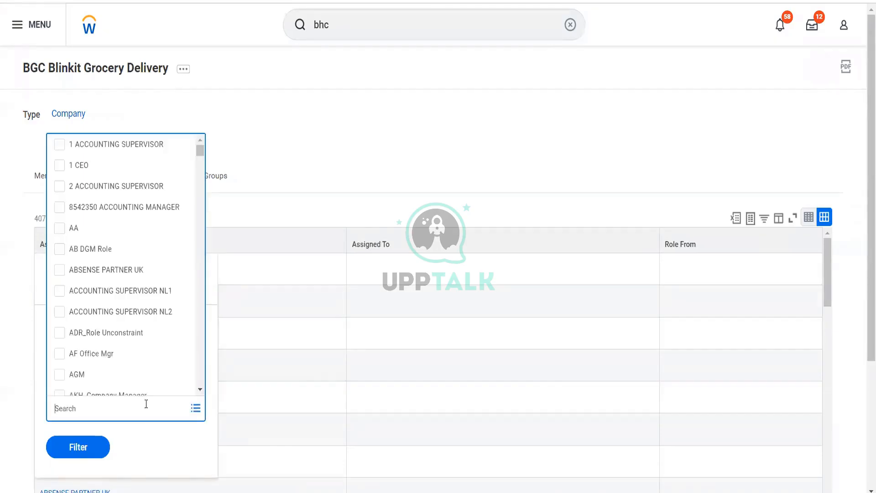
{"action": "type", "text": "acc mana"}
{"action": "key", "text": "Return"}
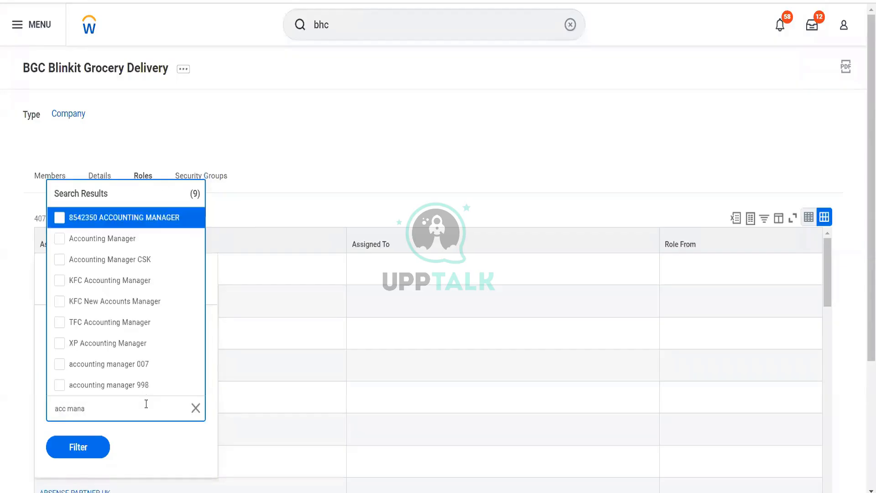
{"action": "left_click", "coordinate": [128, 239]}
{"action": "left_click", "coordinate": [84, 448]}
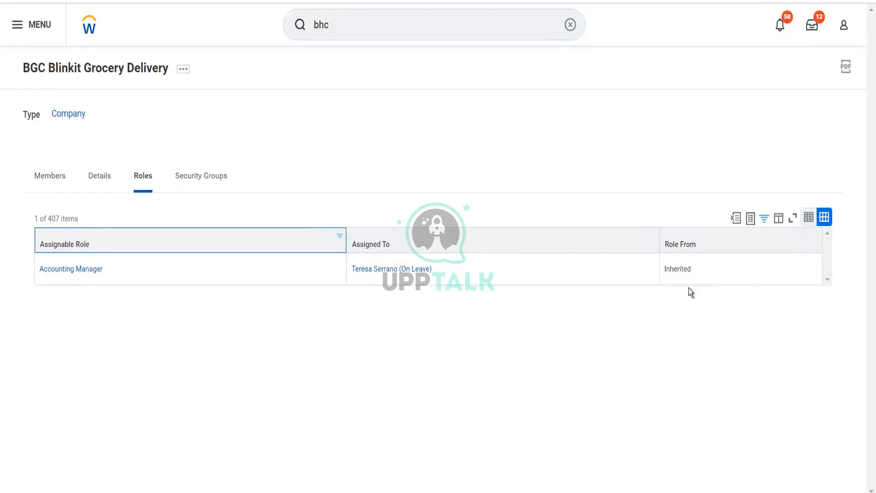
Search for and open the Find Journals report
{"action": "left_click", "coordinate": [447, 30]}
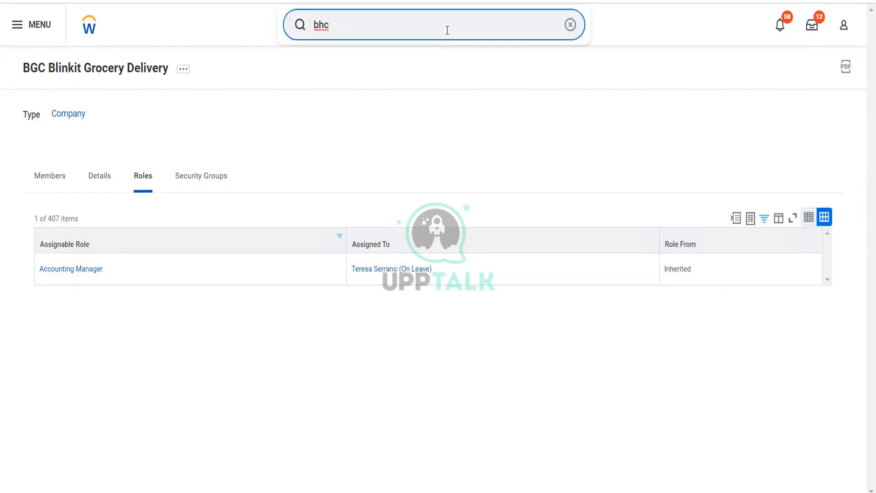
{"action": "left_click_drag", "start_coordinate": [342, 30], "coordinate": [307, 30]}
{"action": "type", "text": "find jour"}
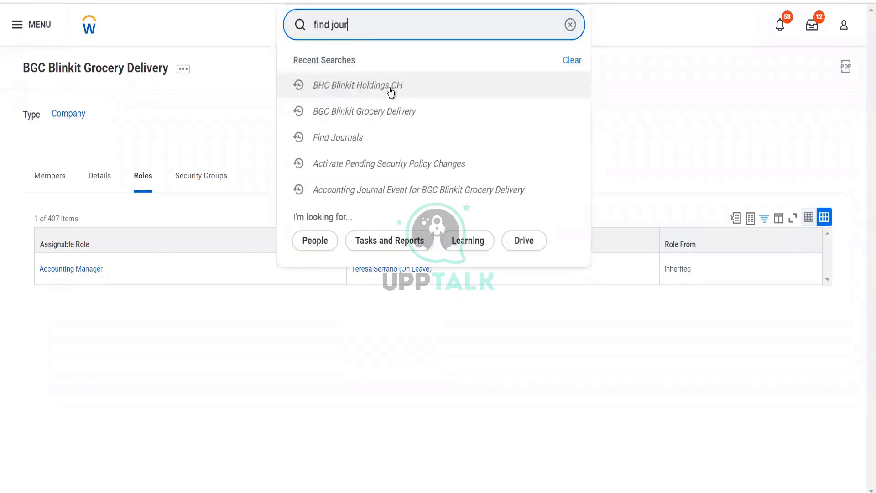
{"action": "type", "text": "nals"}
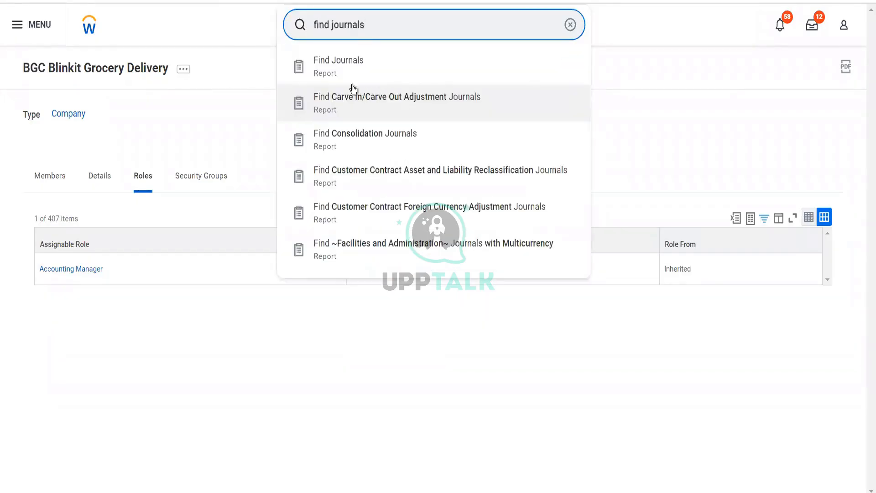
{"action": "left_click", "coordinate": [349, 82]}
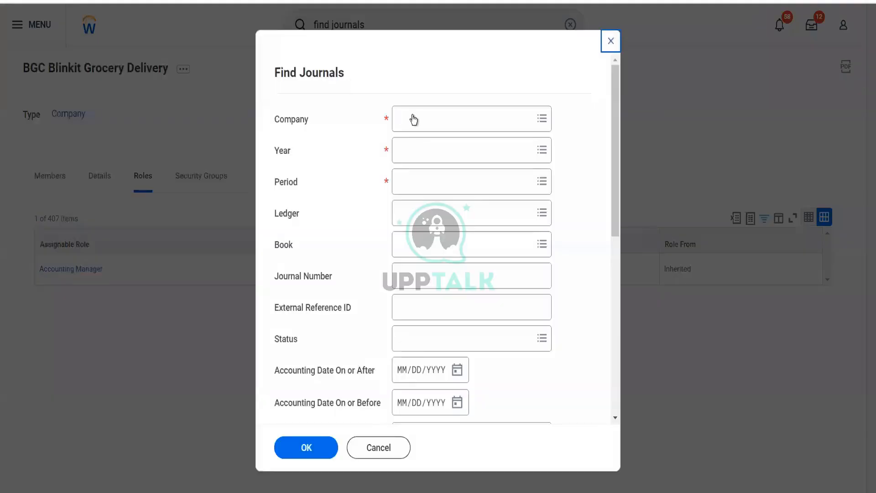
Run Find Journals for company BGC Blinkit Grocery Delivery, year 2022V and period Dec
{"action": "left_click", "coordinate": [413, 120]}
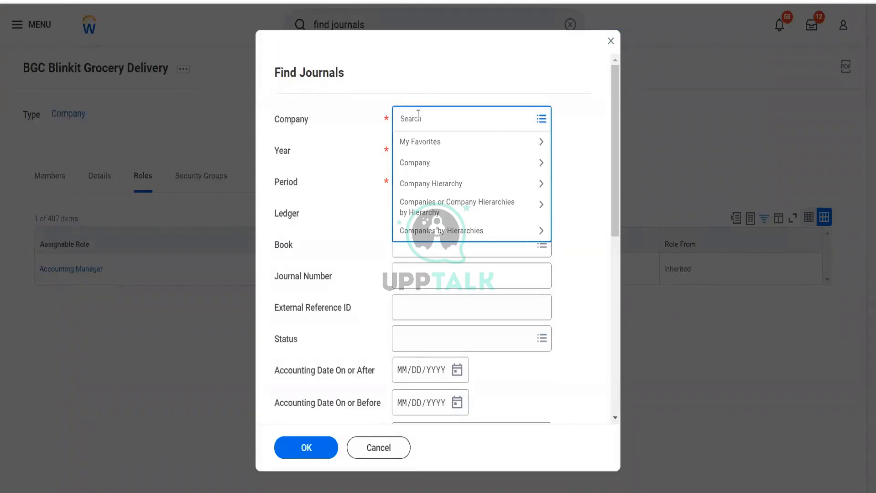
{"action": "type", "text": "bgc"}
{"action": "key", "text": "Return"}
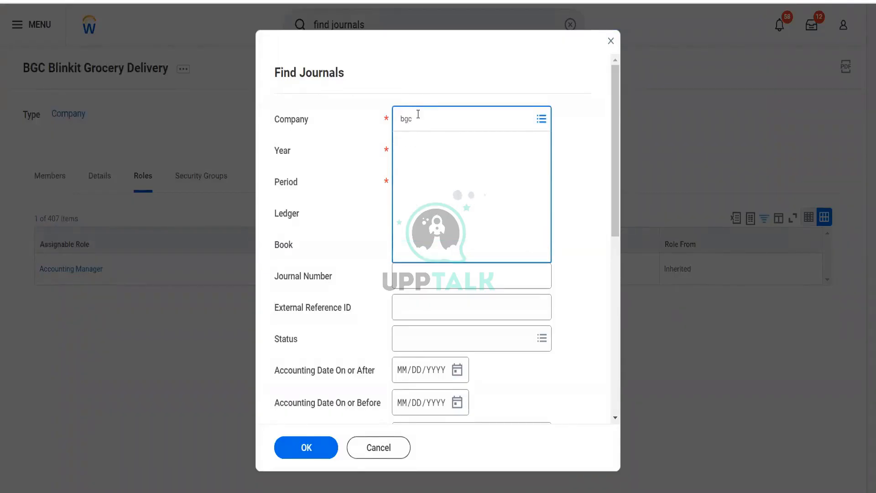
{"action": "left_click", "coordinate": [457, 169]}
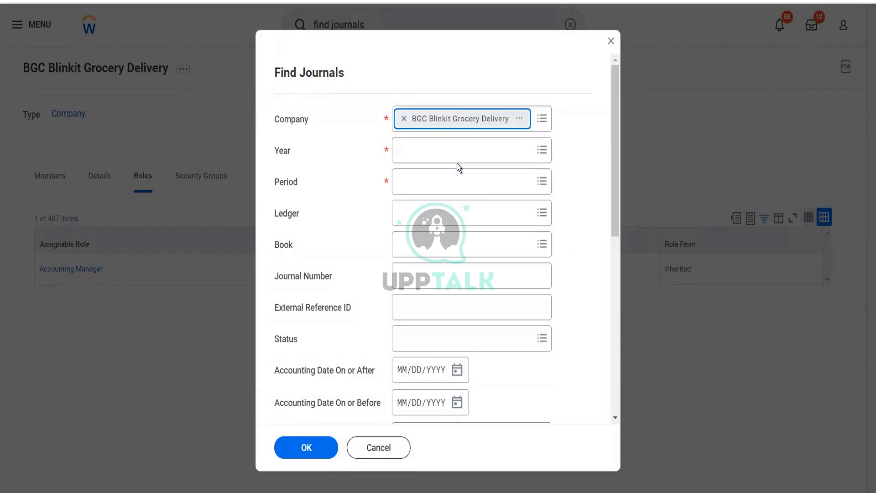
{"action": "left_click", "coordinate": [423, 144]}
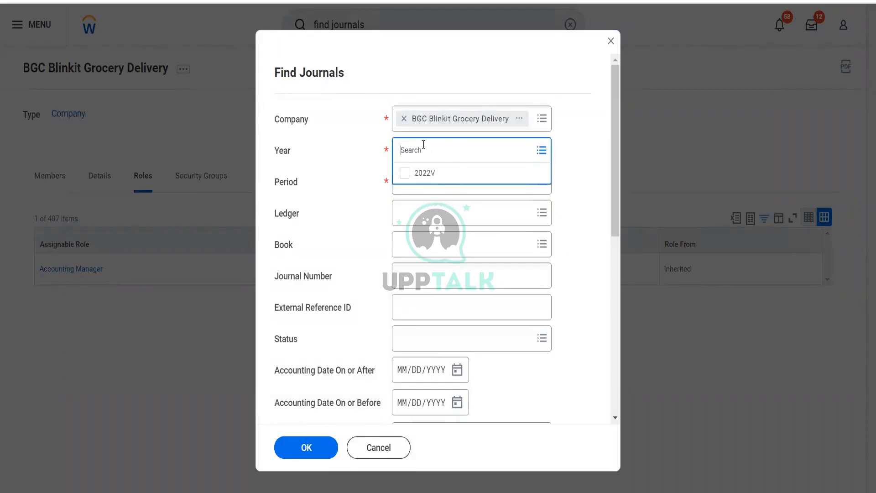
{"action": "left_click", "coordinate": [425, 172]}
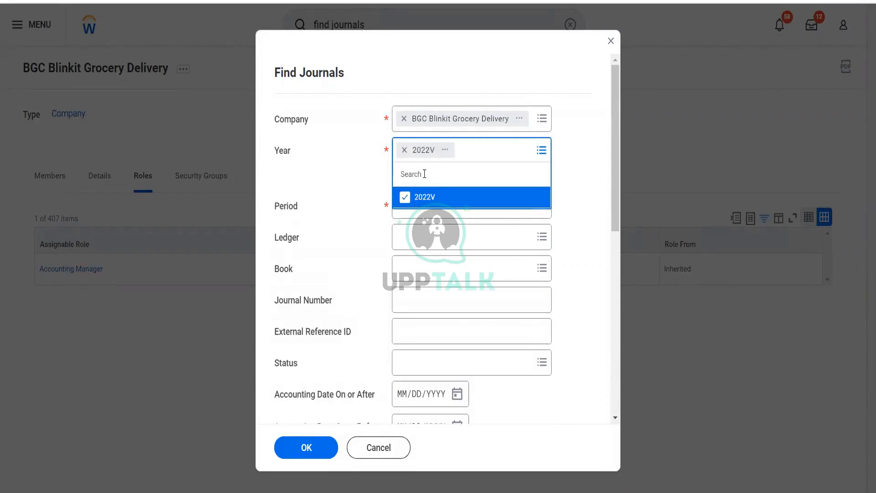
{"action": "left_click", "coordinate": [354, 180]}
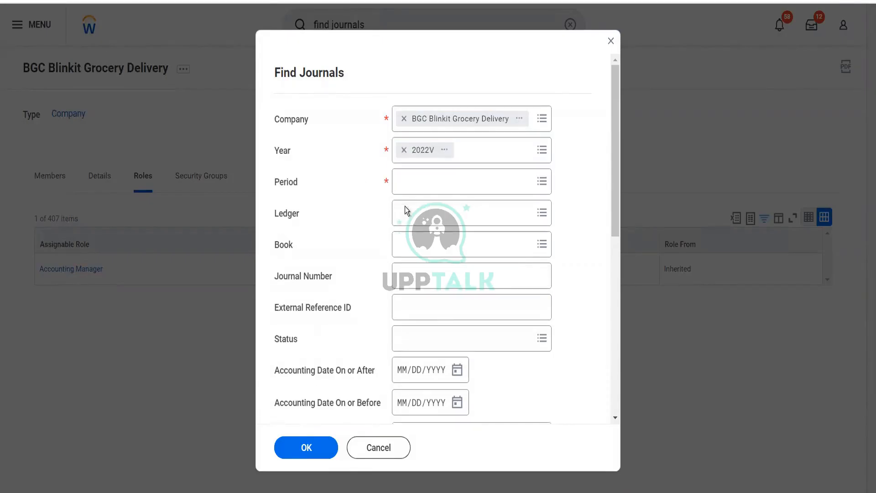
{"action": "left_click", "coordinate": [437, 182]}
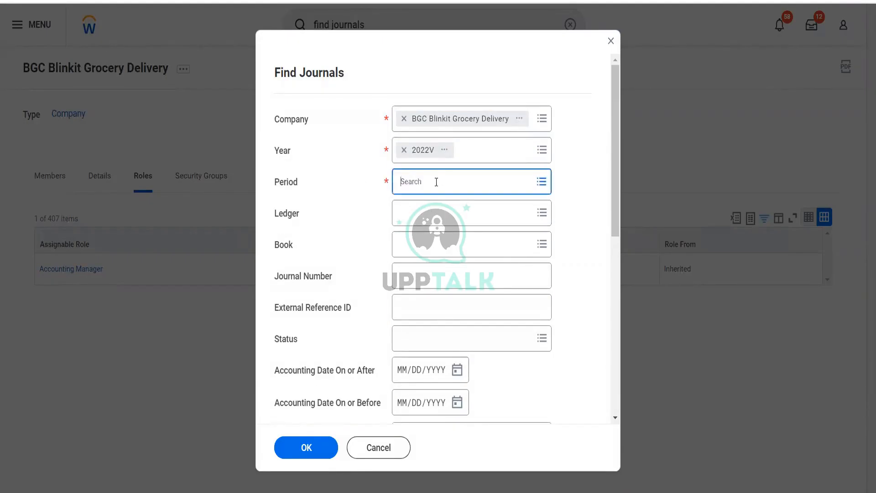
{"action": "left_click", "coordinate": [420, 204]}
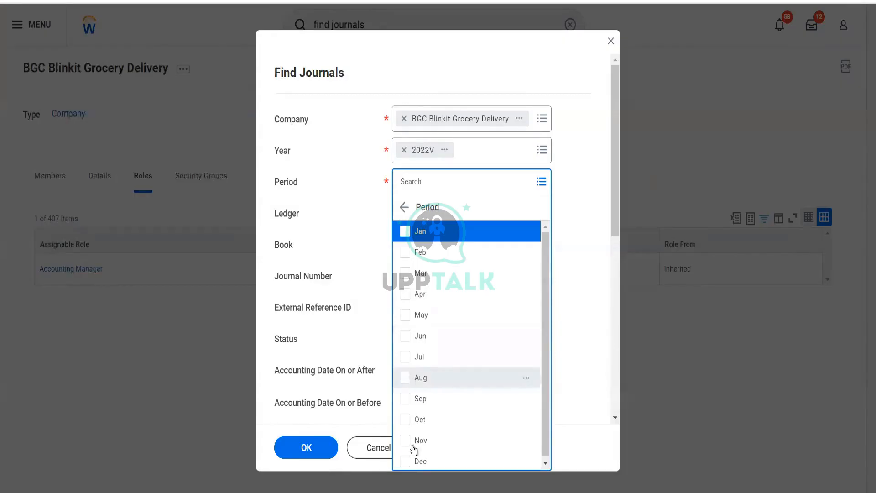
{"action": "left_click", "coordinate": [406, 461]}
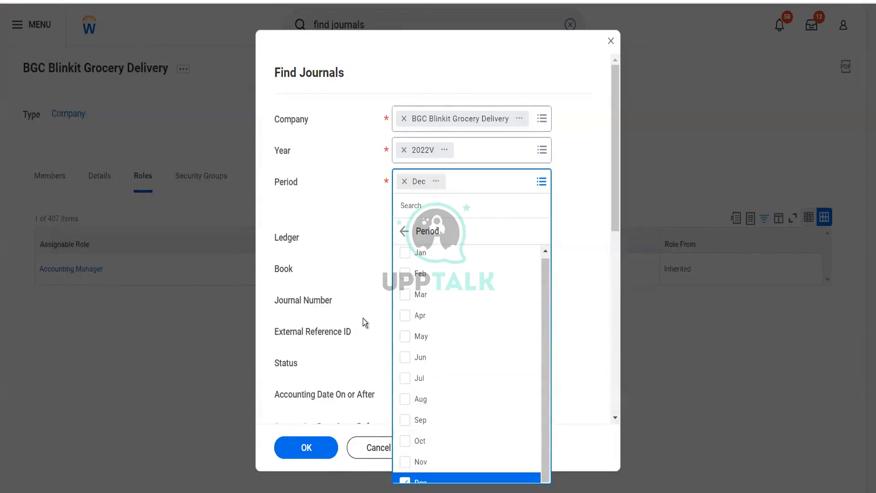
{"action": "left_click", "coordinate": [364, 321]}
{"action": "left_click", "coordinate": [307, 448]}
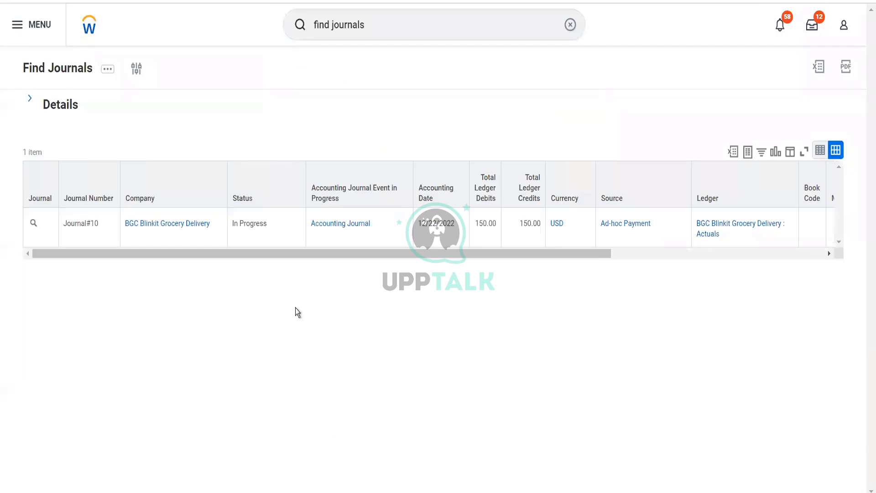
Open Journal#10 from the results and start the Edit action from its related actions
{"action": "left_click", "coordinate": [34, 224]}
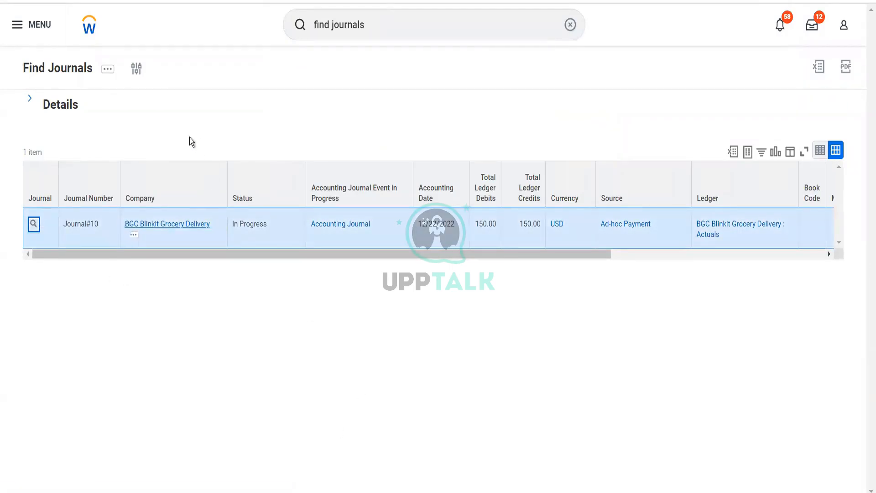
{"action": "scroll", "coordinate": [242, 236], "scroll_direction": "down", "scroll_amount": 2}
{"action": "scroll", "coordinate": [149, 161], "scroll_direction": "up", "scroll_amount": 2}
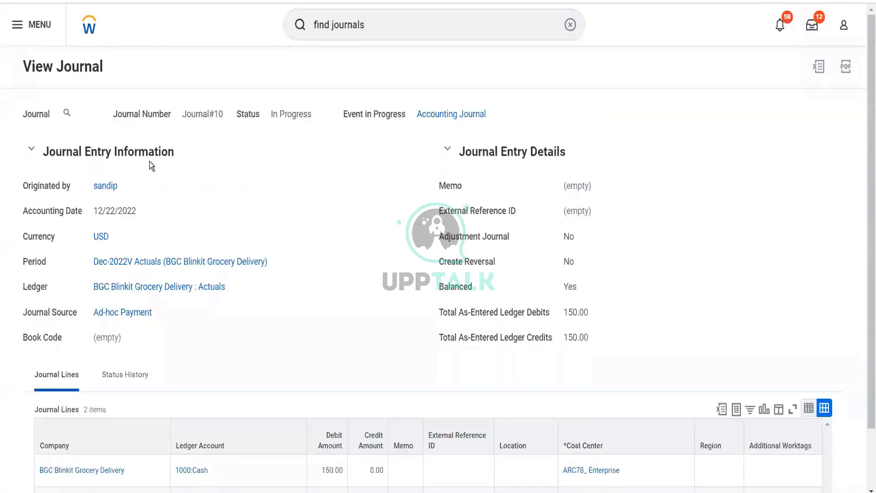
{"action": "left_click", "coordinate": [78, 117]}
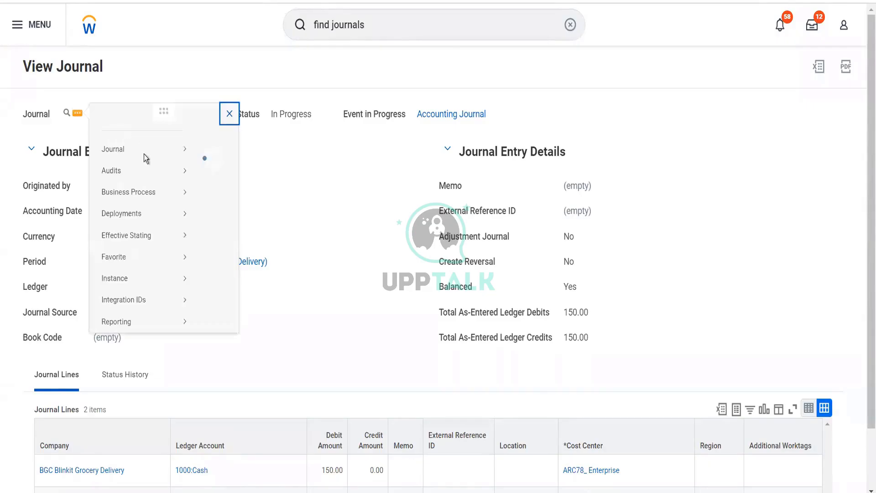
{"action": "mouse_move", "coordinate": [147, 159]}
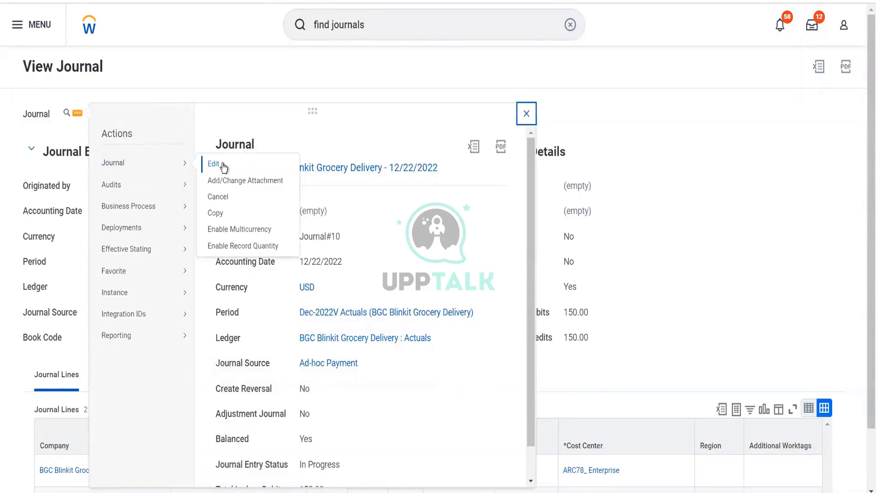
{"action": "left_click", "coordinate": [222, 165]}
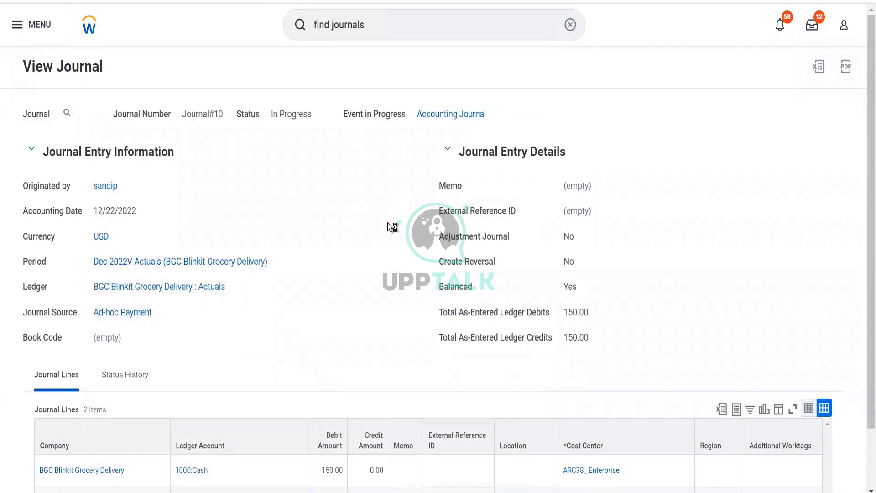
Continue to the journal lines, set the 1000:Cash debit and 0013:Cours Deve Cost credit to 200, and submit
{"action": "scroll", "coordinate": [388, 226], "scroll_direction": "down", "scroll_amount": 5}
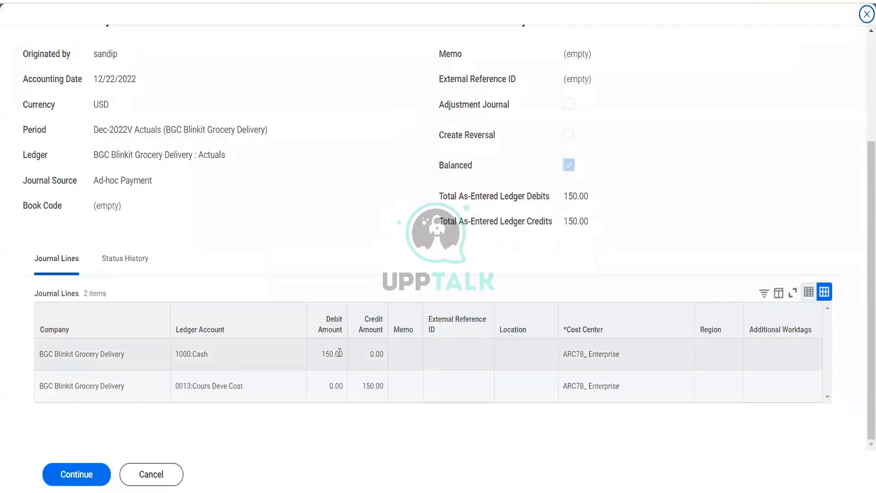
{"action": "left_click", "coordinate": [77, 474]}
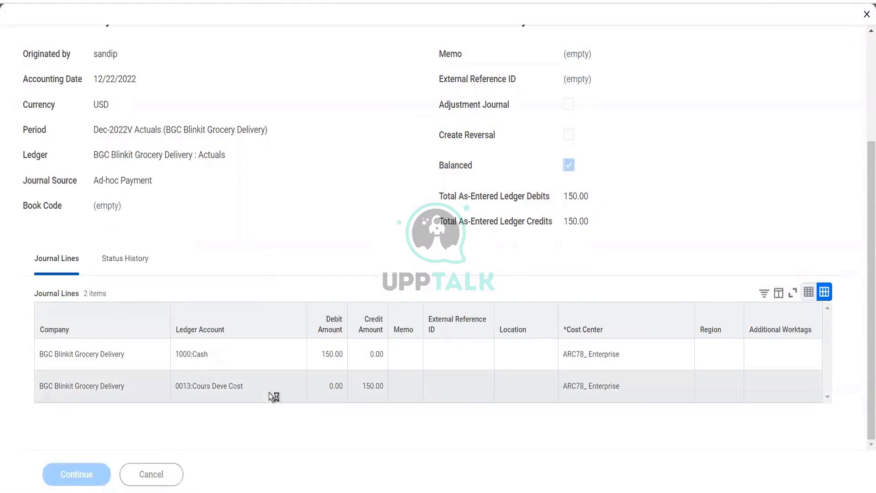
{"action": "scroll", "coordinate": [269, 393], "scroll_direction": "down", "scroll_amount": 5}
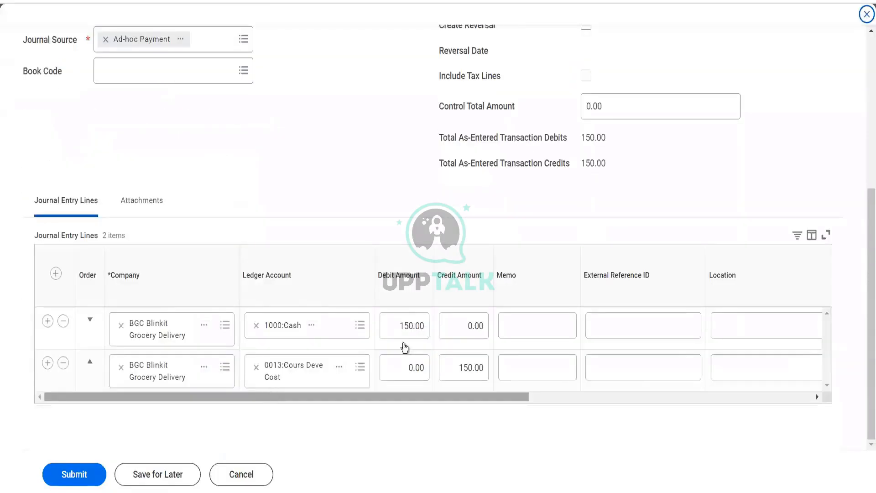
{"action": "left_click", "coordinate": [408, 329]}
{"action": "type", "text": "200"}
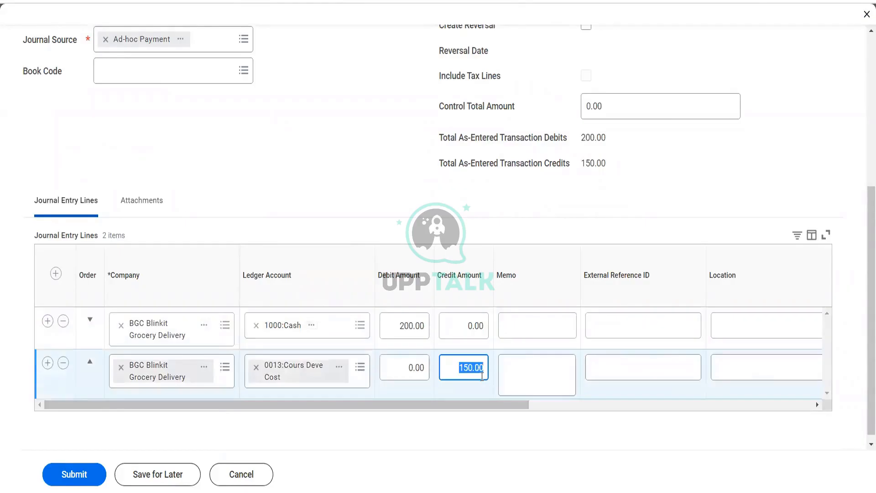
{"action": "type", "text": "200"}
{"action": "key", "text": "Tab"}
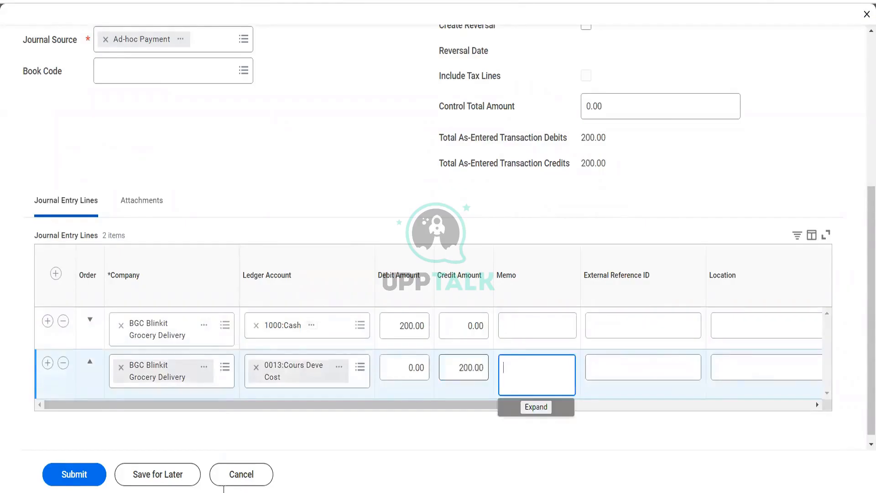
{"action": "left_click", "coordinate": [86, 477]}
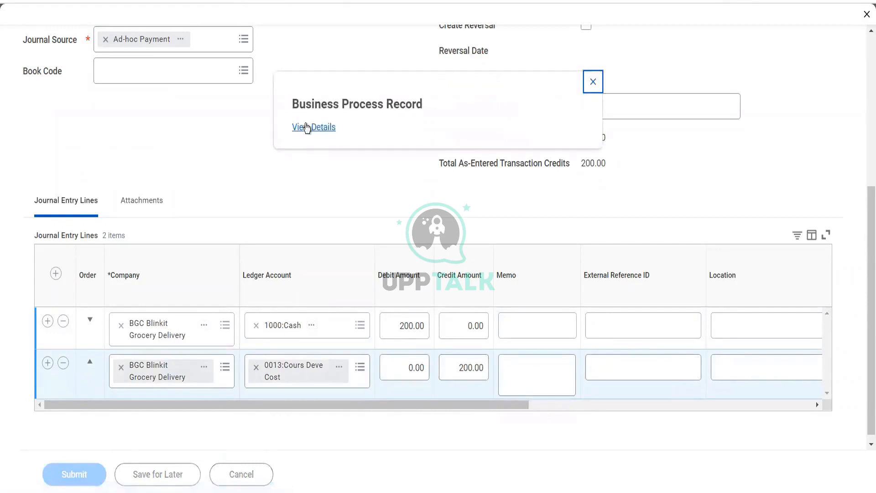
Open and expand the business process record details for the submitted journal
{"action": "left_click", "coordinate": [307, 132]}
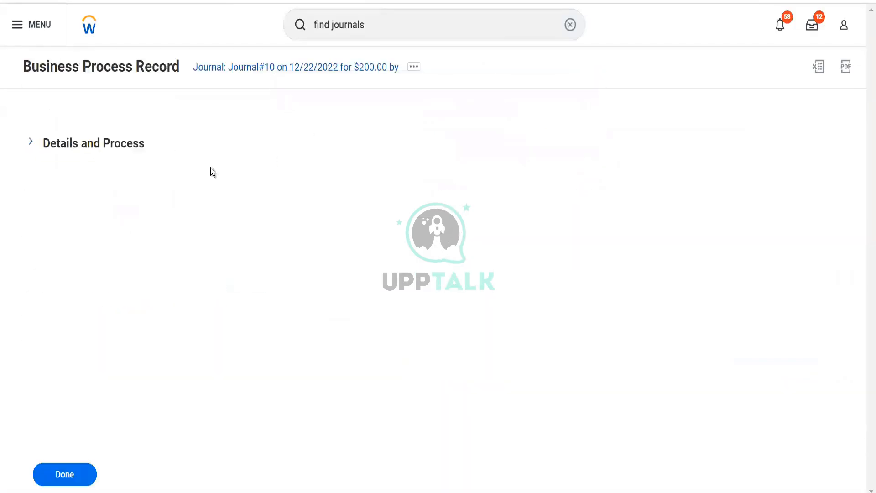
{"action": "left_click", "coordinate": [143, 146]}
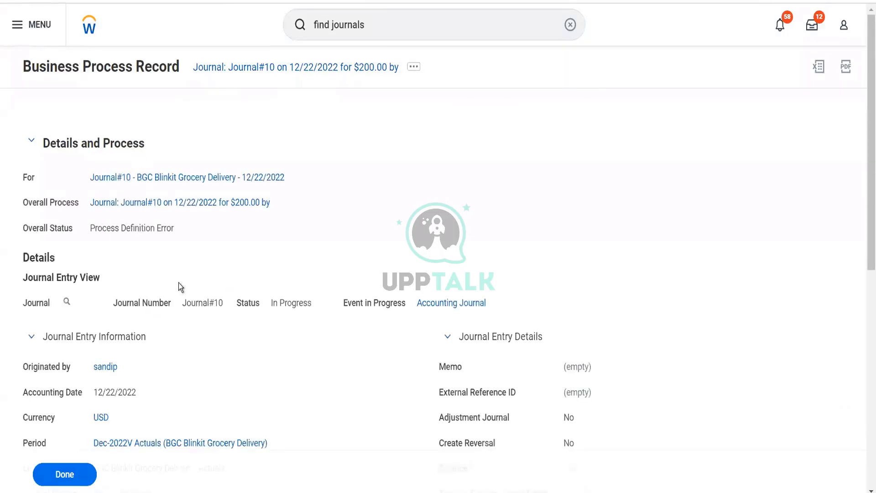
{"action": "scroll", "coordinate": [232, 270], "scroll_direction": "down", "scroll_amount": 3}
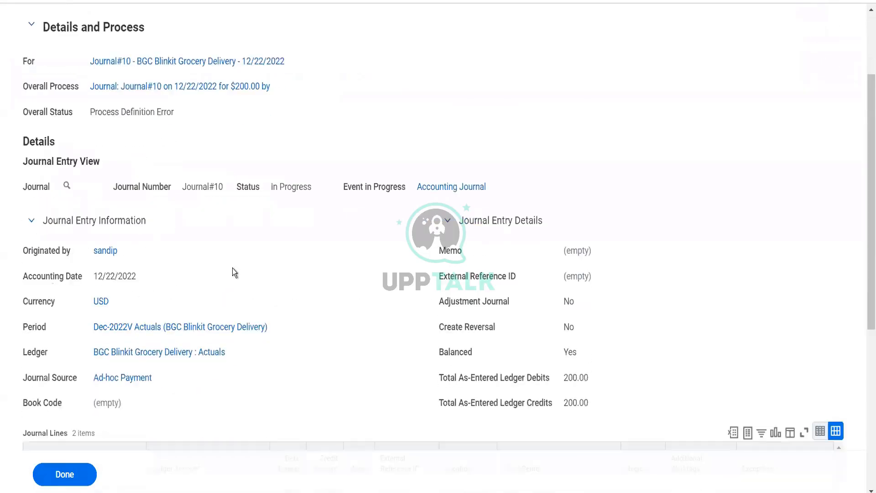
Review the journal lines and status history in the submitted journal's business process record
{"action": "scroll", "coordinate": [232, 267], "scroll_direction": "down", "scroll_amount": 5}
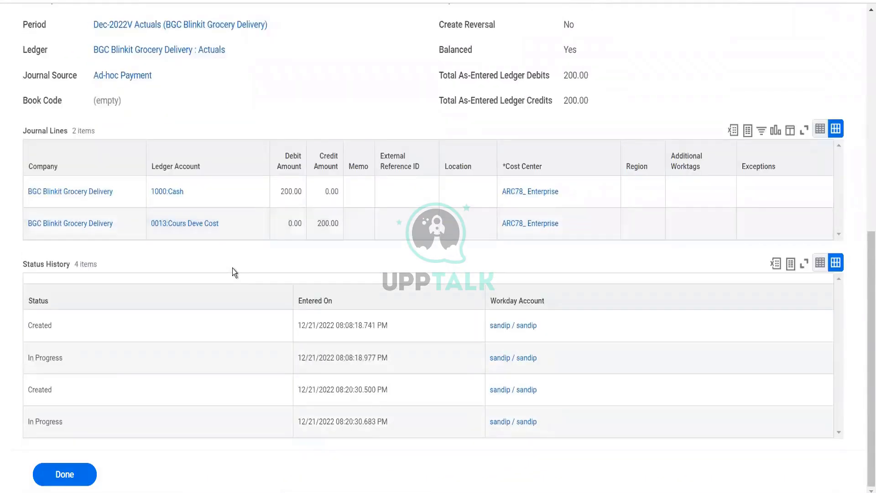
{"action": "scroll", "coordinate": [232, 267], "scroll_direction": "up", "scroll_amount": 5}
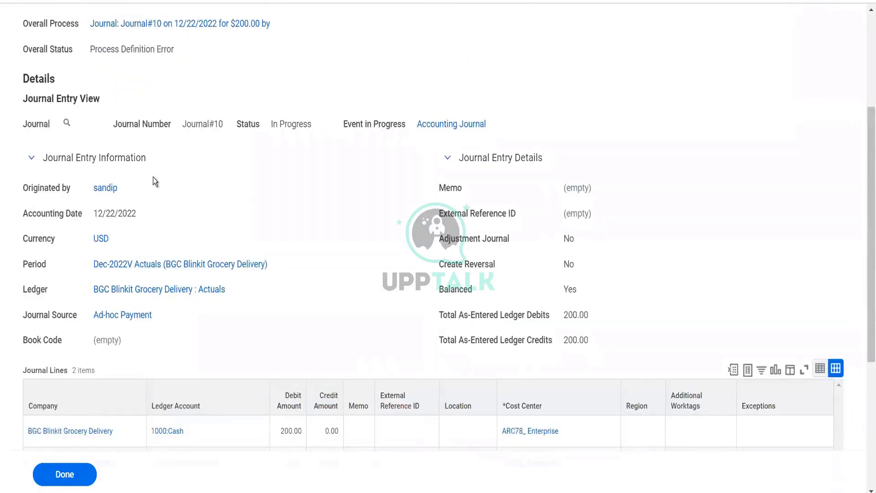
{"action": "scroll", "coordinate": [155, 123], "scroll_direction": "up", "scroll_amount": 3}
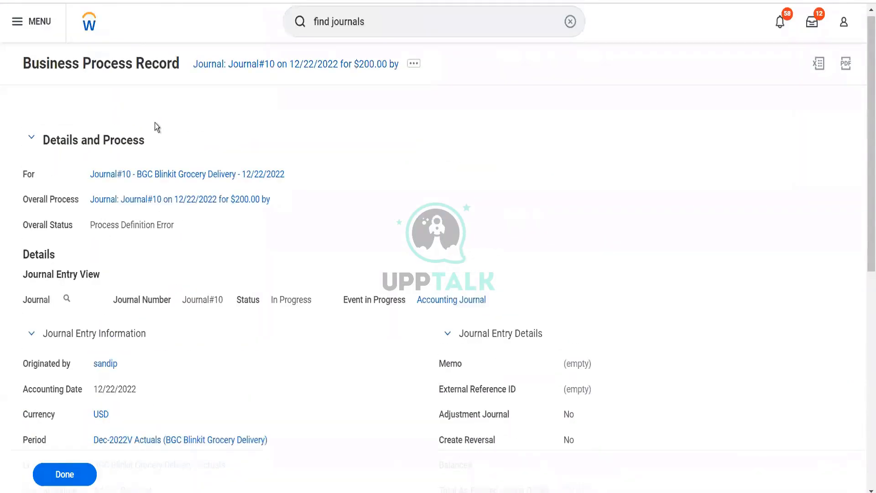
Search for BP: acc journal and open the Accounting Journal Event business process definition for BGC Blinkit Grocery Delivery
{"action": "left_click", "coordinate": [380, 21]}
{"action": "key", "text": "ctrl+a"}
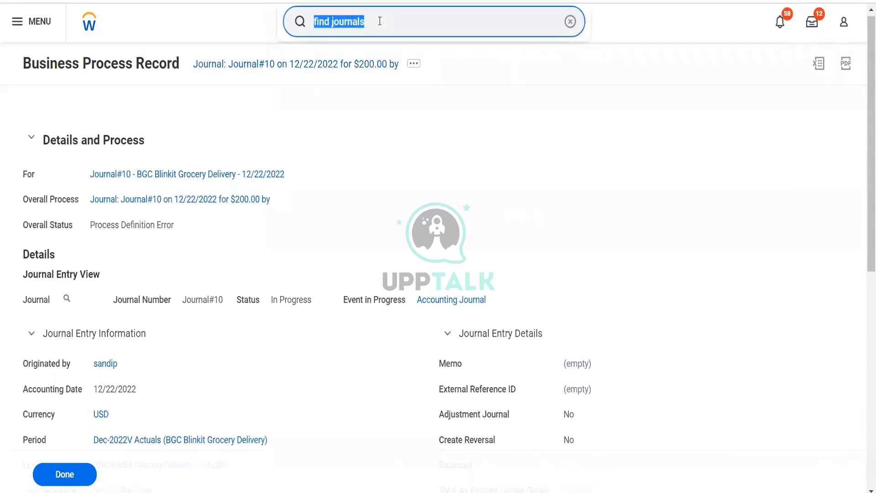
{"action": "type", "text": "BP:"}
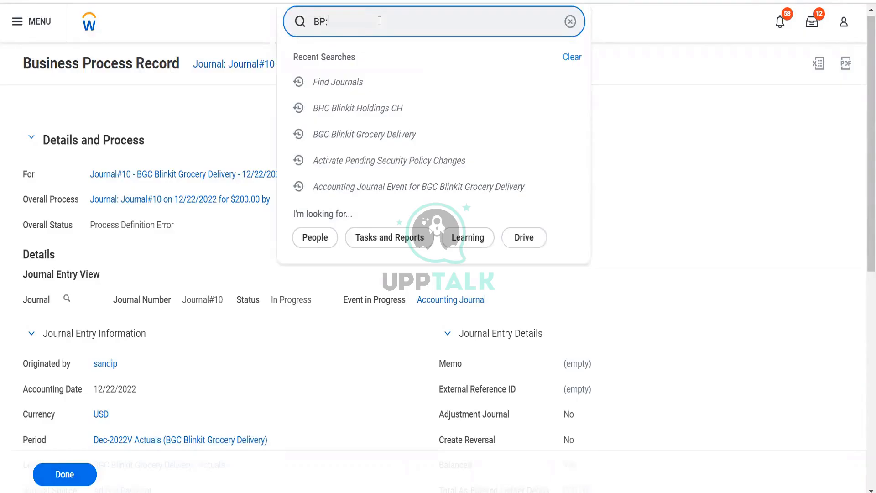
{"action": "type", "text": " acc journal"}
{"action": "key", "text": "Return"}
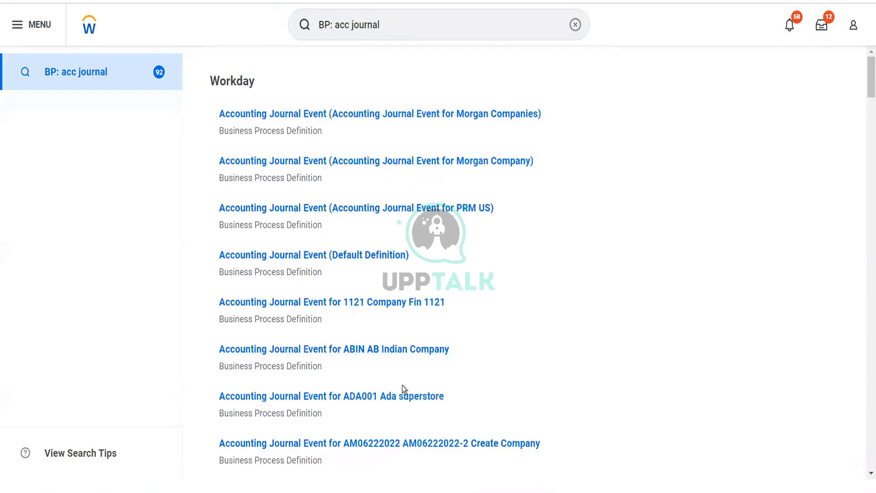
{"action": "scroll", "coordinate": [402, 386], "scroll_direction": "down", "scroll_amount": 2}
{"action": "scroll", "coordinate": [403, 390], "scroll_direction": "down", "scroll_amount": 2}
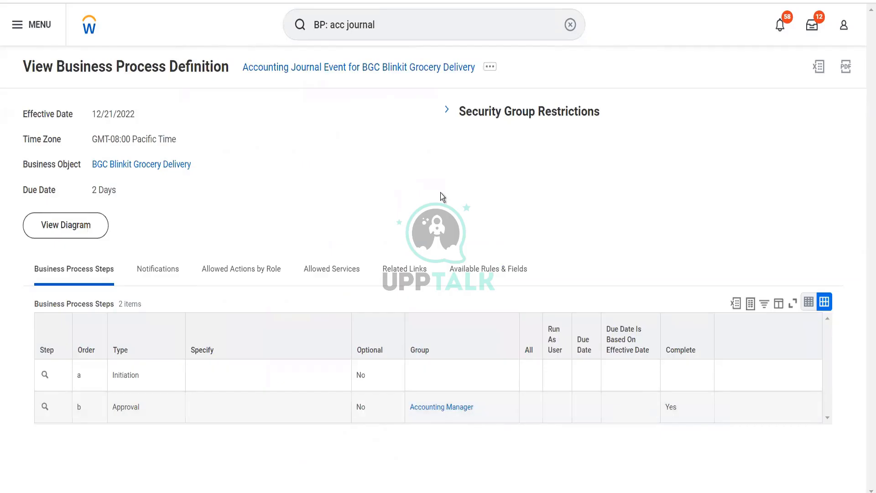
Search for and open the Create Journal task
{"action": "left_click", "coordinate": [381, 26]}
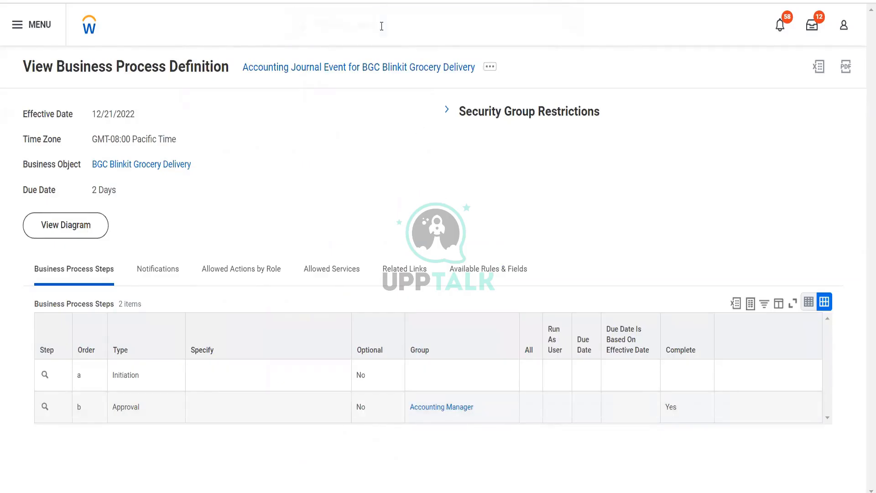
{"action": "left_click_drag", "start_coordinate": [381, 26], "coordinate": [267, 40]}
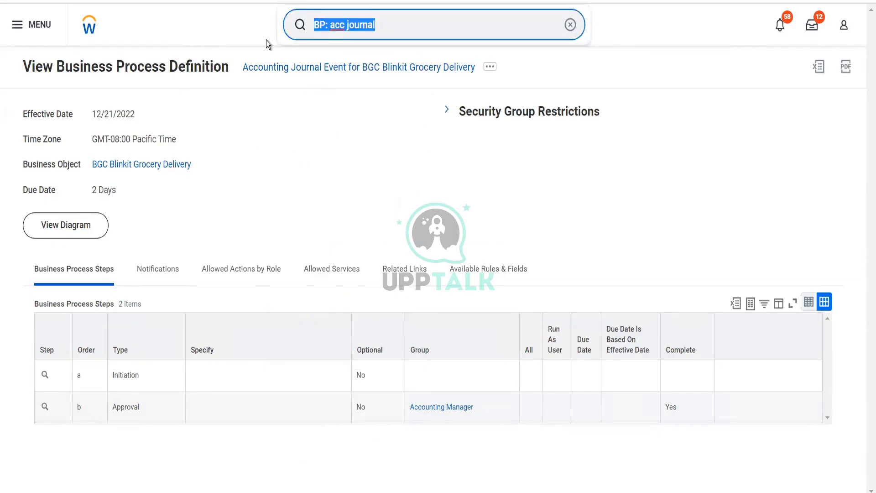
{"action": "type", "text": "cr journal"}
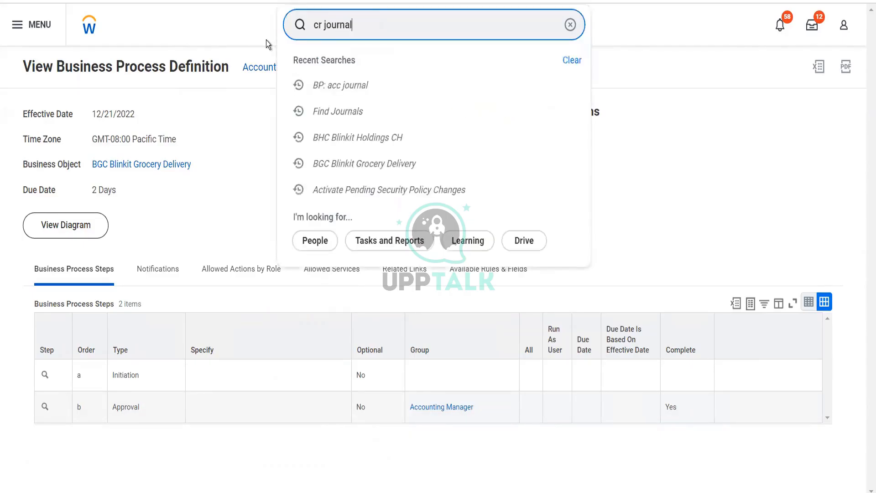
{"action": "left_click", "coordinate": [309, 73]}
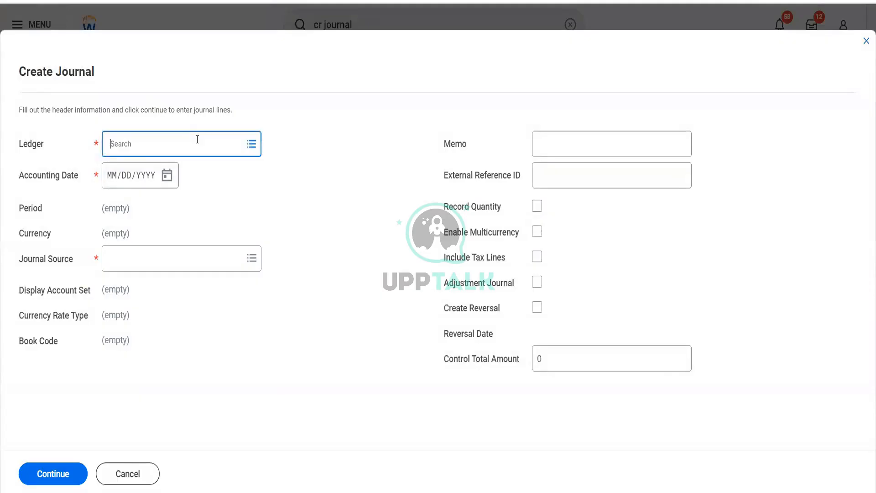
Set the journal header to ledger BGC Blinkit Grocery Delivery : Actuals, accounting date 12/22/2022 and journal source Asset Disposal, and continue
{"action": "left_click", "coordinate": [198, 139]}
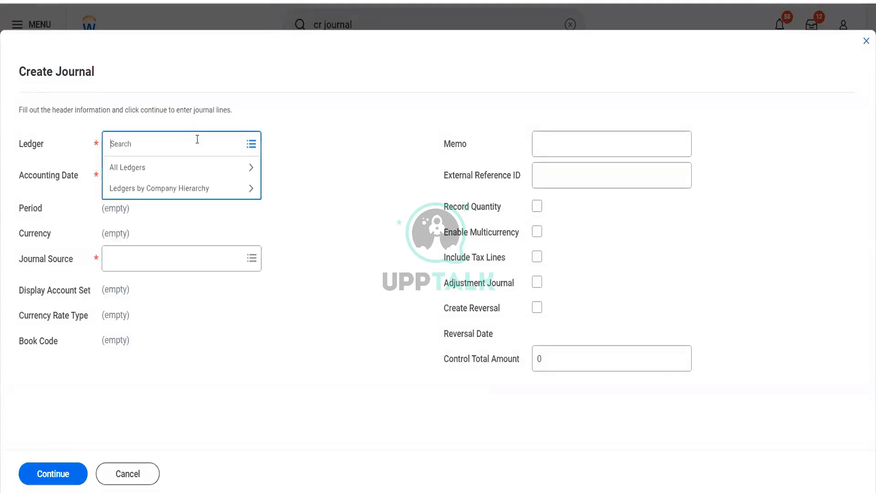
{"action": "type", "text": "bgc"}
{"action": "key", "text": "Return"}
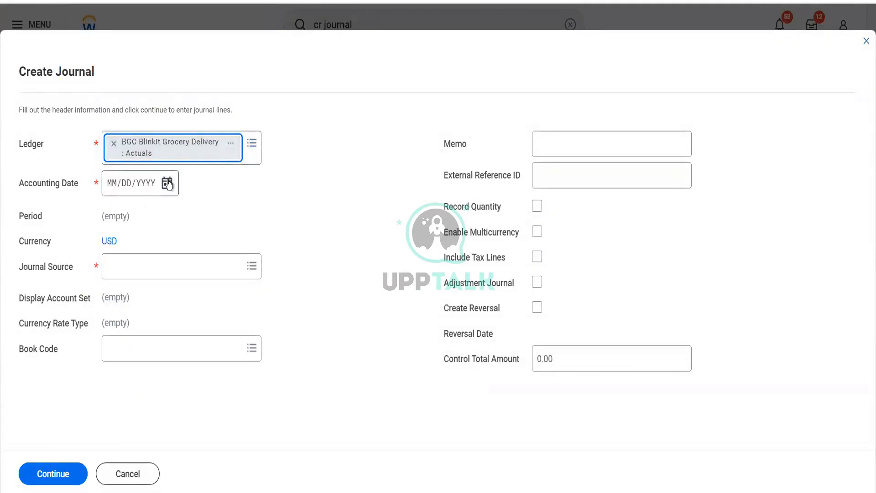
{"action": "left_click", "coordinate": [167, 183]}
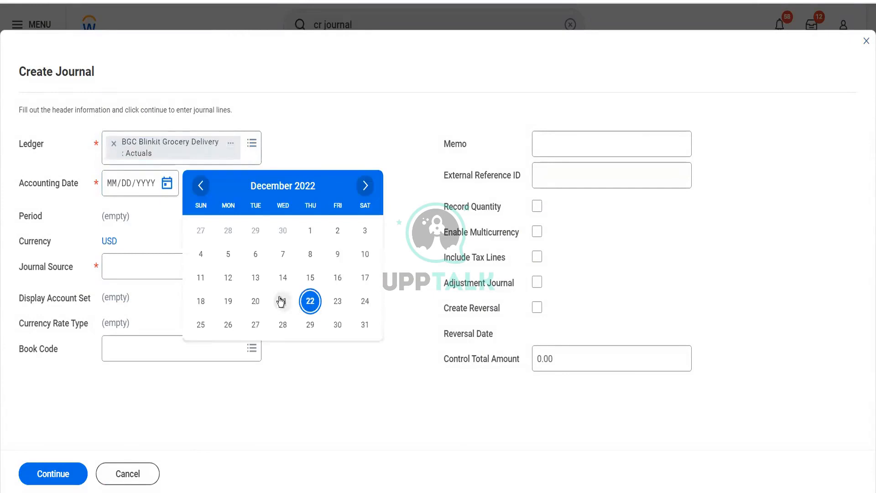
{"action": "left_click", "coordinate": [310, 302]}
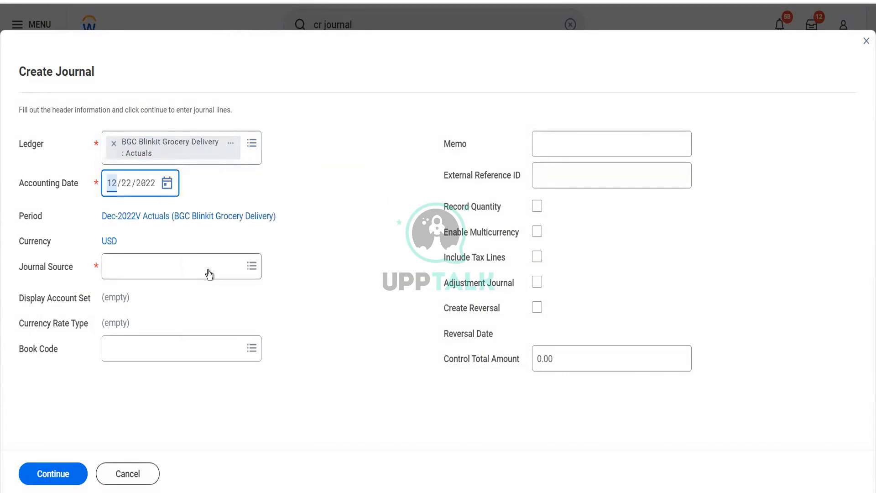
{"action": "left_click", "coordinate": [209, 270]}
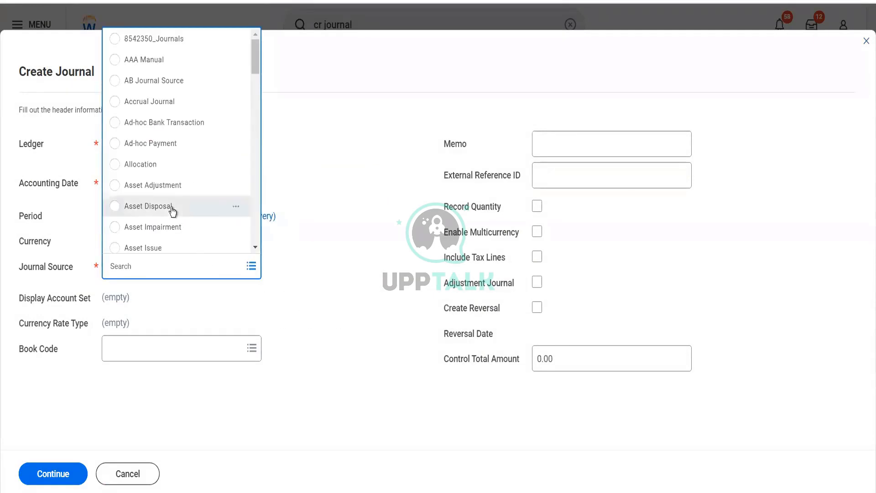
{"action": "left_click", "coordinate": [171, 210]}
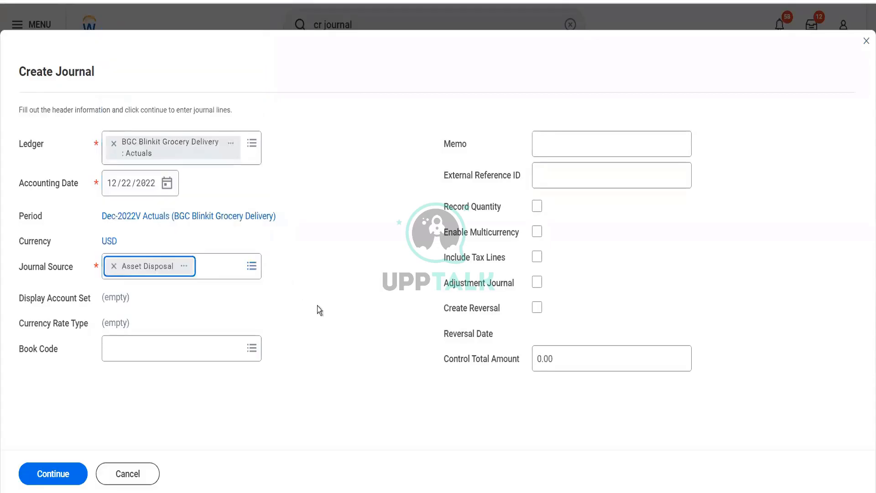
{"action": "left_click", "coordinate": [65, 477]}
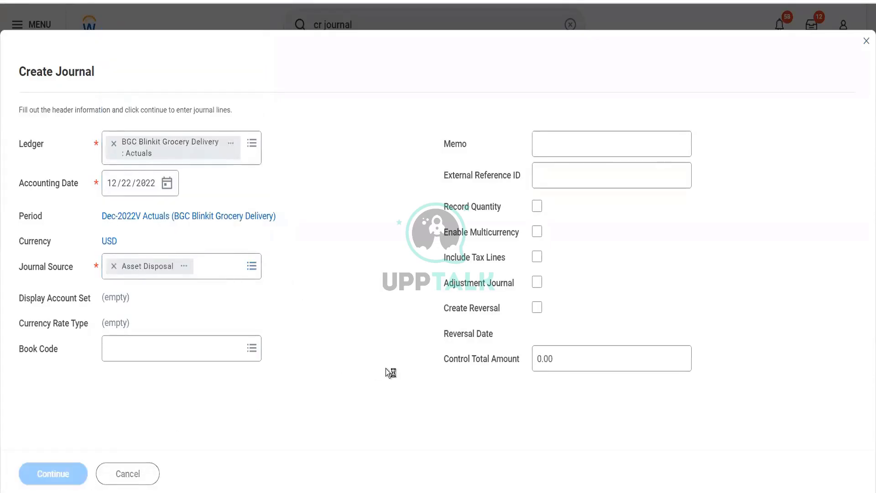
Set the ledger accounts of the two journal lines to 1000:Cash and 2000:Accounts Payable
{"action": "scroll", "coordinate": [361, 356], "scroll_direction": "down", "scroll_amount": 5}
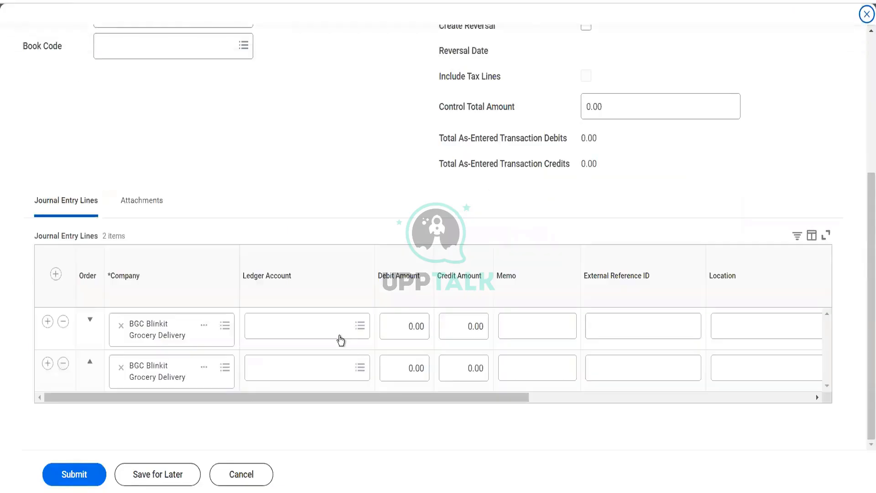
{"action": "left_click", "coordinate": [339, 339]}
{"action": "type", "text": "1000"}
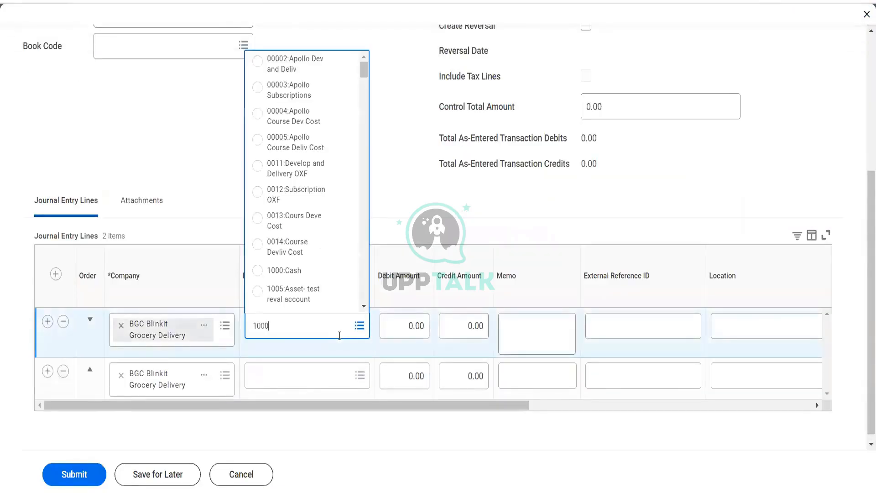
{"action": "key", "text": "Return"}
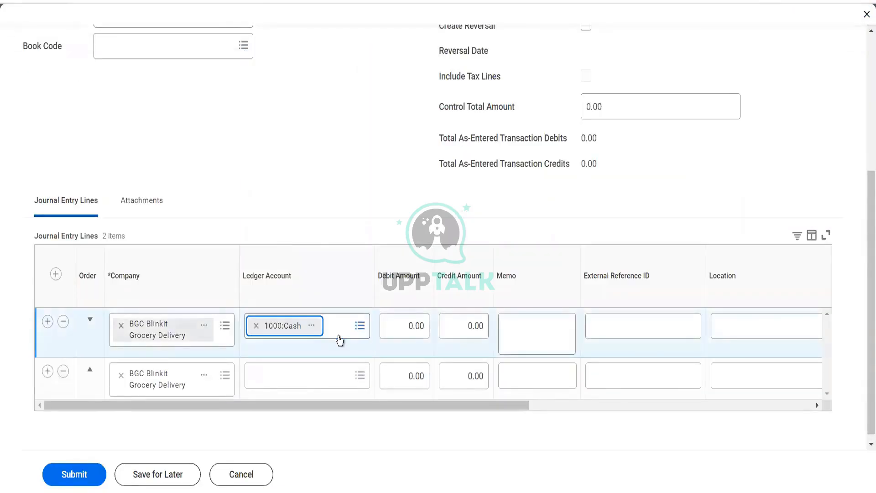
{"action": "left_click", "coordinate": [315, 370]}
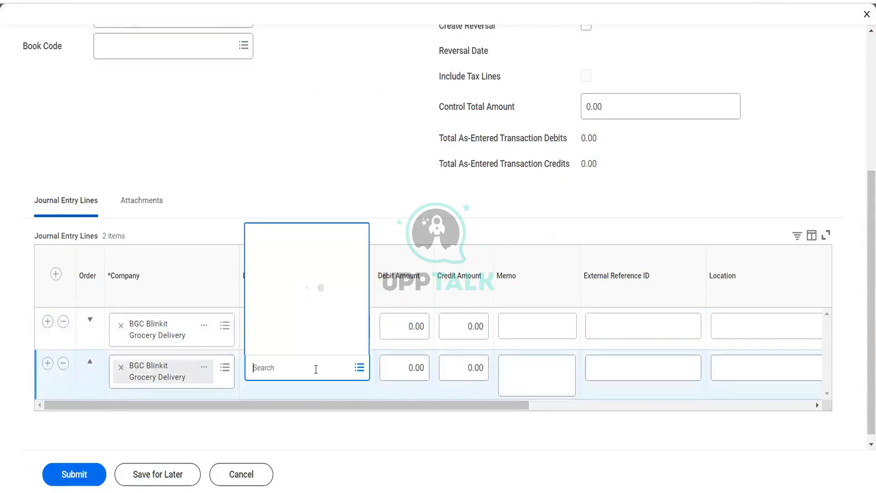
{"action": "type", "text": "2000"}
{"action": "key", "text": "Return"}
Enter a 1500 debit on the 1000:Cash line and a 1500 credit on the 2000:Accounts Payable line
{"action": "left_click", "coordinate": [414, 327]}
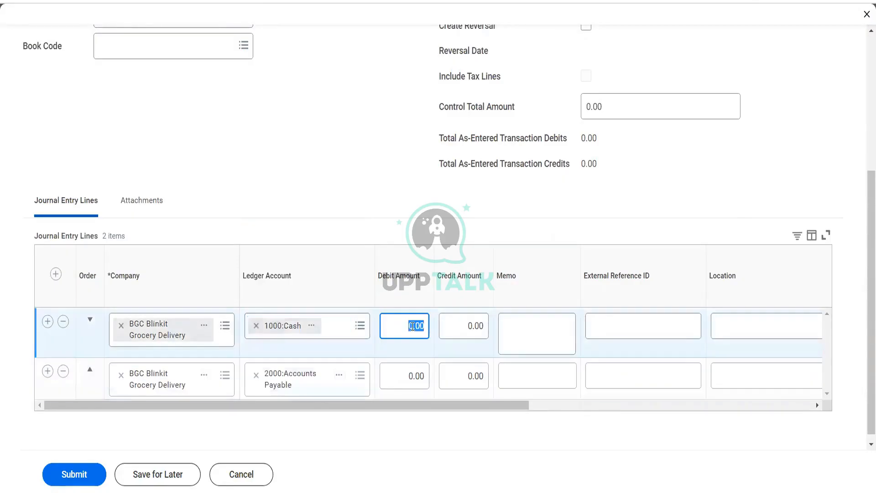
{"action": "type", "text": "1500"}
{"action": "key", "text": "Tab"}
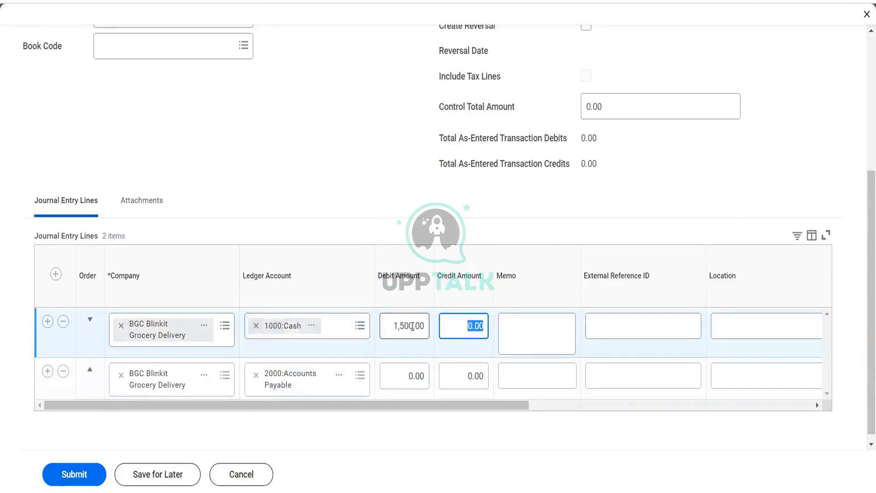
{"action": "left_click", "coordinate": [467, 378]}
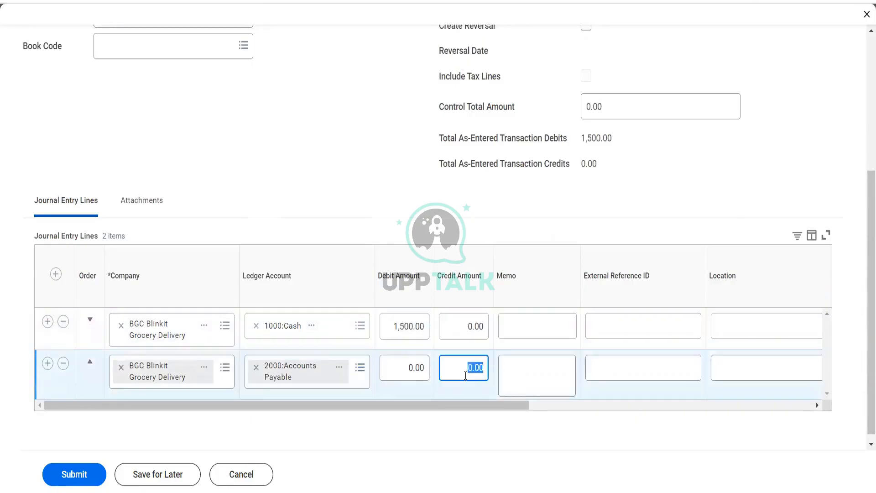
{"action": "type", "text": "1500"}
{"action": "key", "text": "Tab"}
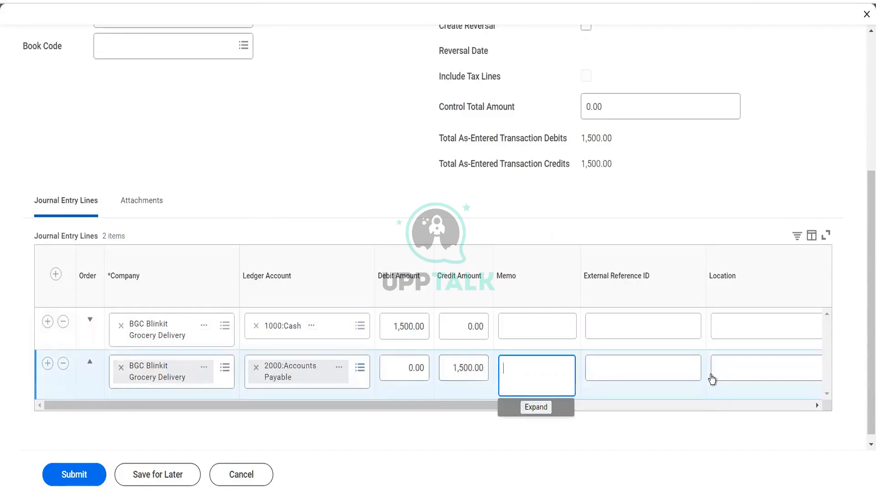
Set the cost center of both journal lines to ARC78_ Enterprise
{"action": "left_click", "coordinate": [699, 407]}
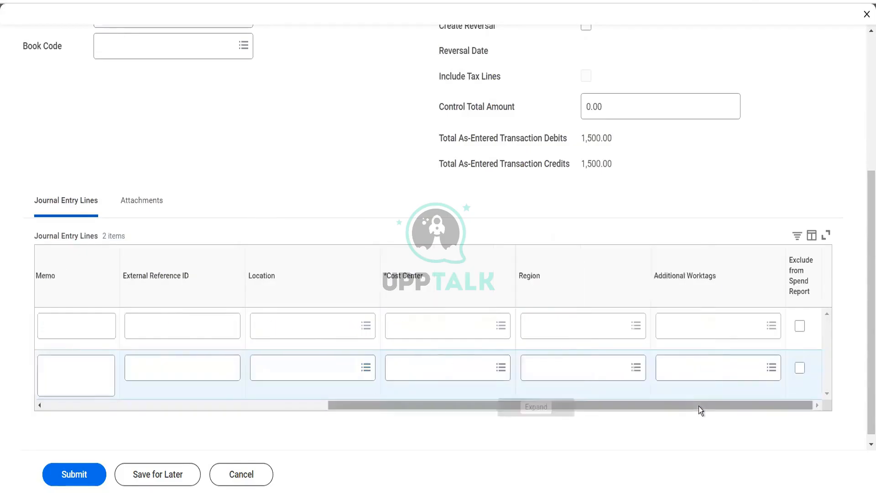
{"action": "left_click", "coordinate": [437, 325]}
{"action": "type", "text": "arc"}
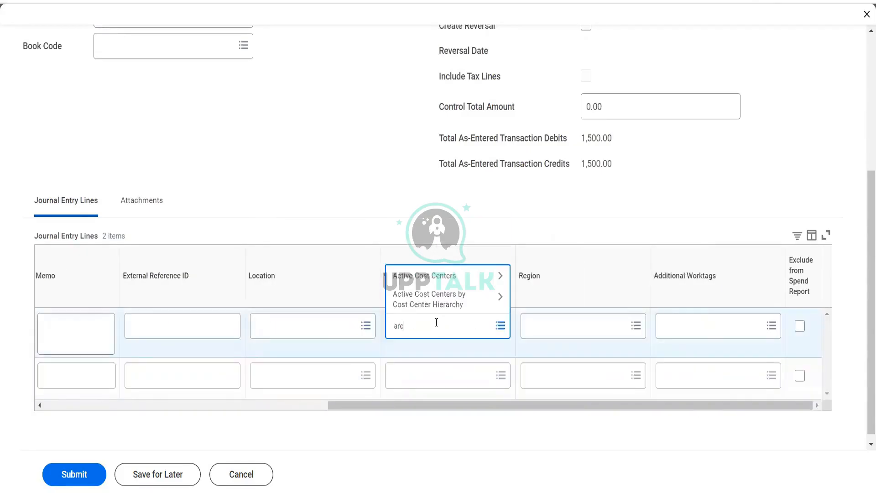
{"action": "key", "text": "Return"}
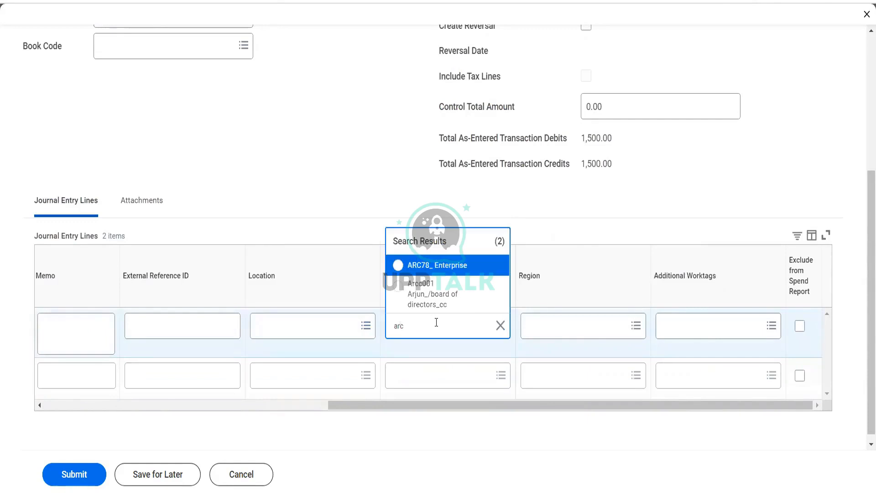
{"action": "left_click", "coordinate": [436, 264]}
{"action": "left_click", "coordinate": [419, 378]}
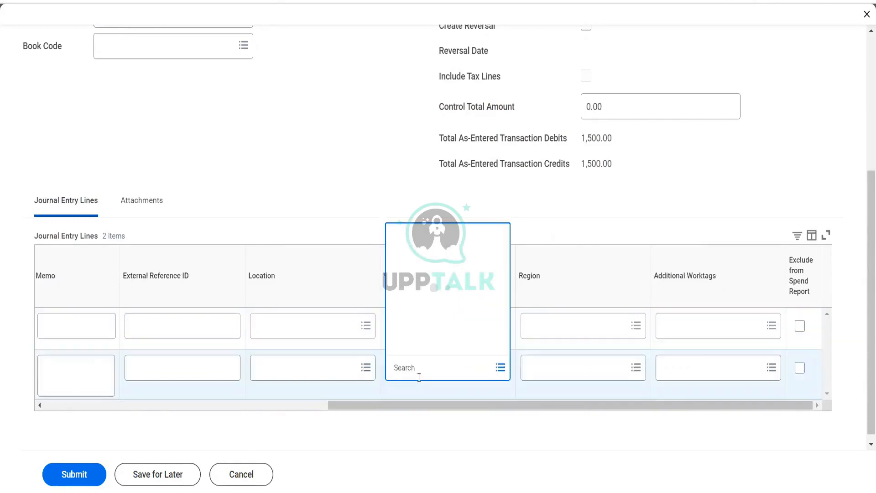
{"action": "type", "text": "arc"}
{"action": "key", "text": "Return"}
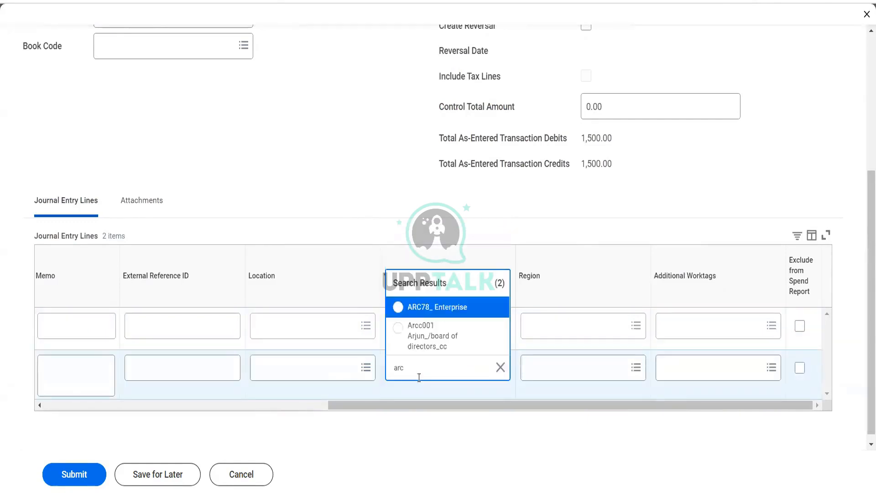
{"action": "left_click", "coordinate": [435, 307]}
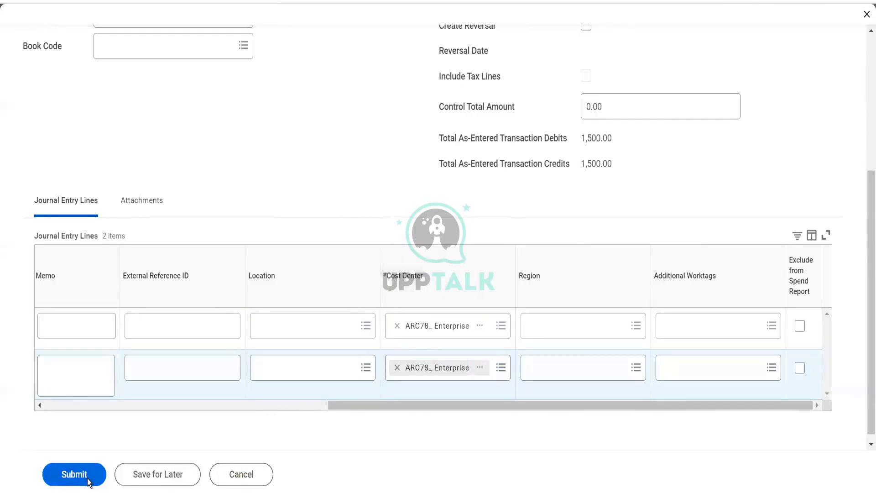
Submit the journal and open and expand its business process record details
{"action": "left_click", "coordinate": [93, 475]}
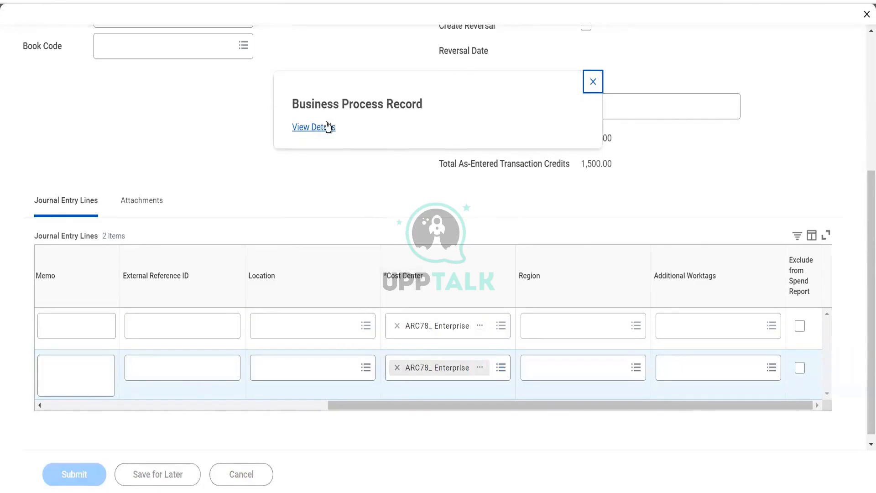
{"action": "left_click", "coordinate": [326, 127]}
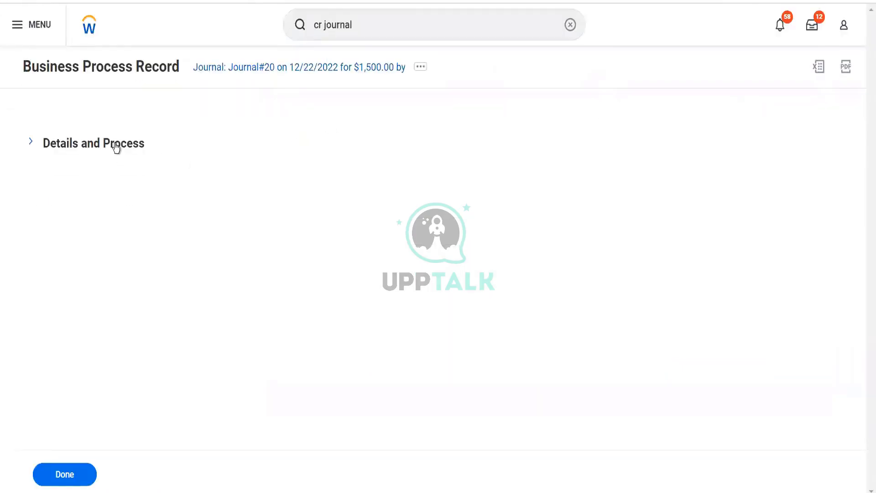
{"action": "left_click", "coordinate": [116, 145]}
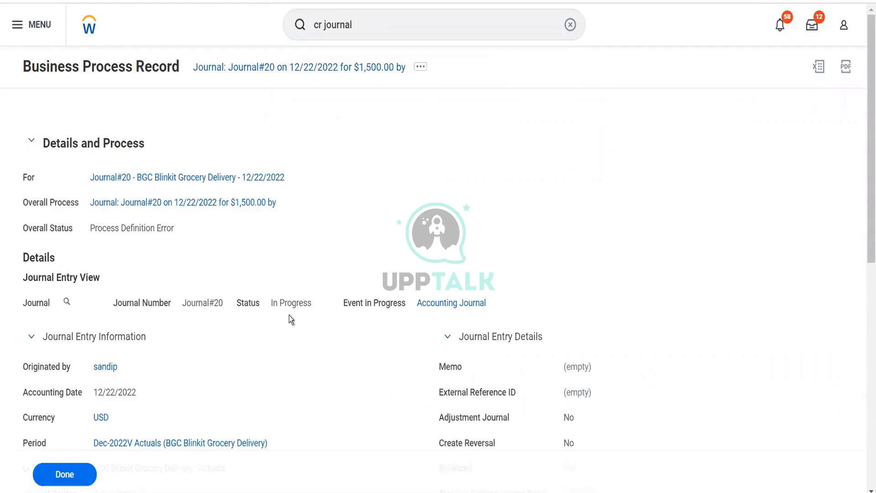
Review the new journal's business process record details, journal lines and approval thresholds
{"action": "scroll", "coordinate": [289, 315], "scroll_direction": "down", "scroll_amount": 3}
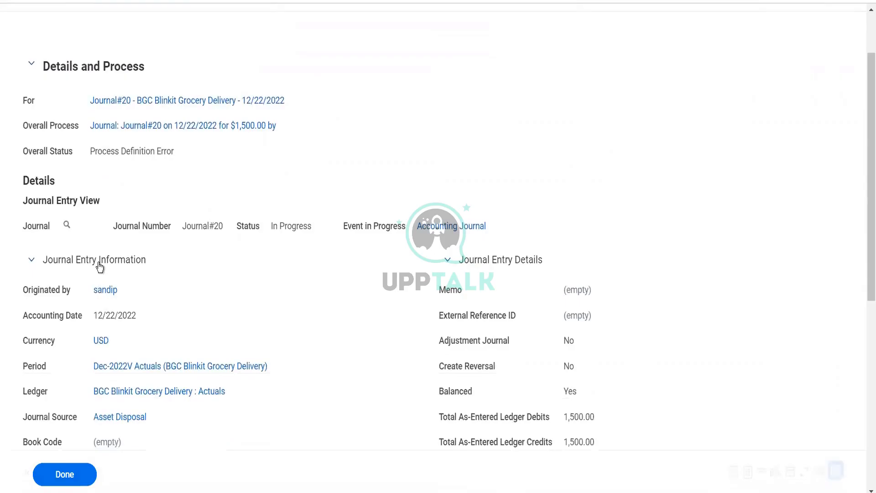
{"action": "left_click", "coordinate": [99, 267]}
{"action": "left_click", "coordinate": [100, 266]}
{"action": "scroll", "coordinate": [238, 309], "scroll_direction": "down", "scroll_amount": 6}
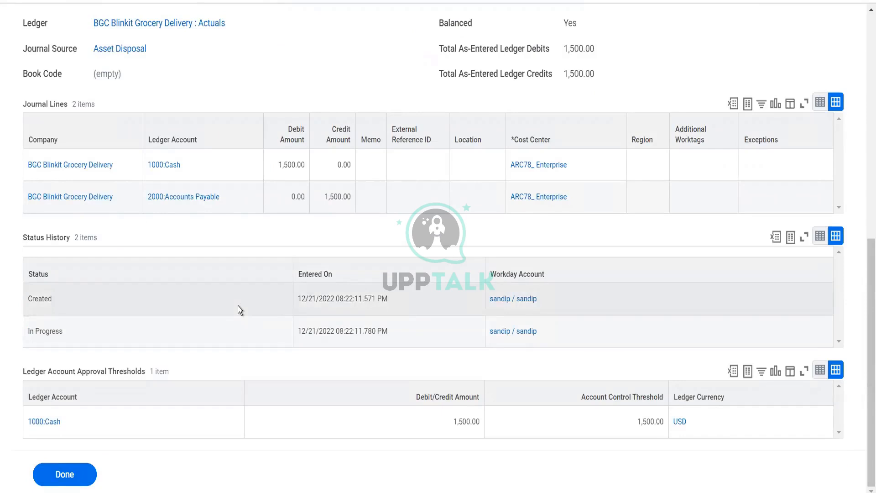
{"action": "scroll", "coordinate": [237, 305], "scroll_direction": "up", "scroll_amount": 6}
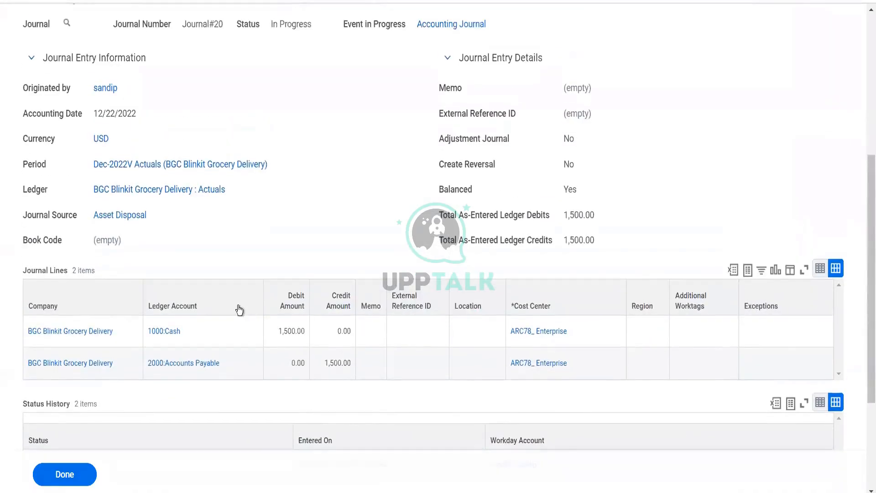